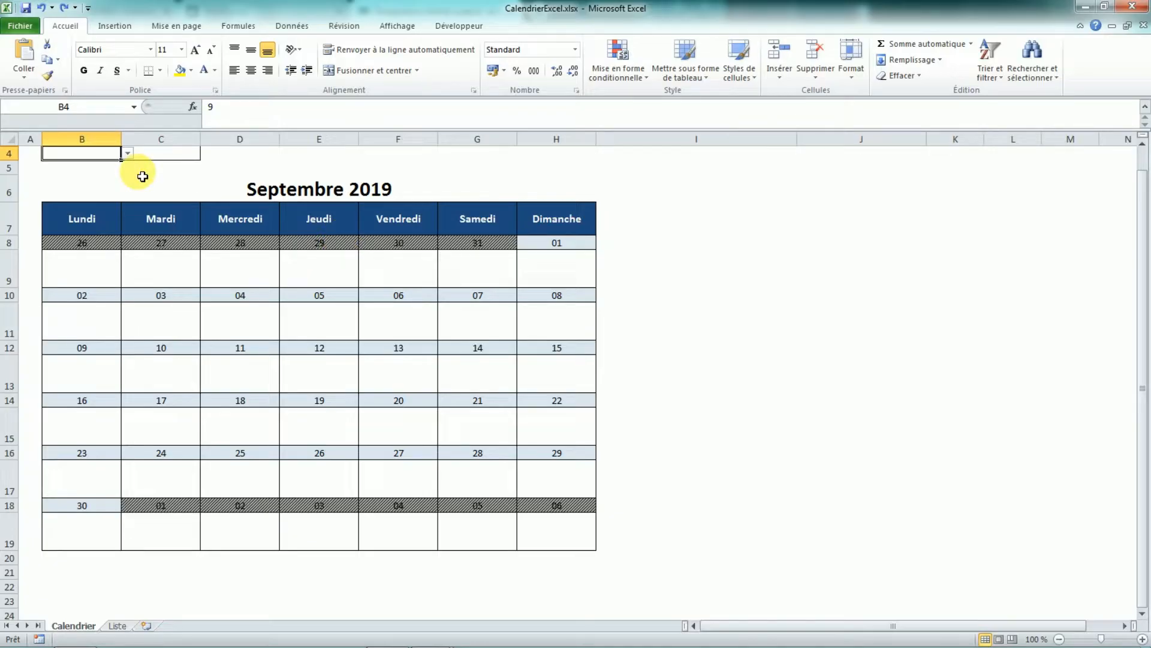
Step: Set the calendar's month to 12 and its year to 2020, and check which weekday the month starts on
click(128, 153)
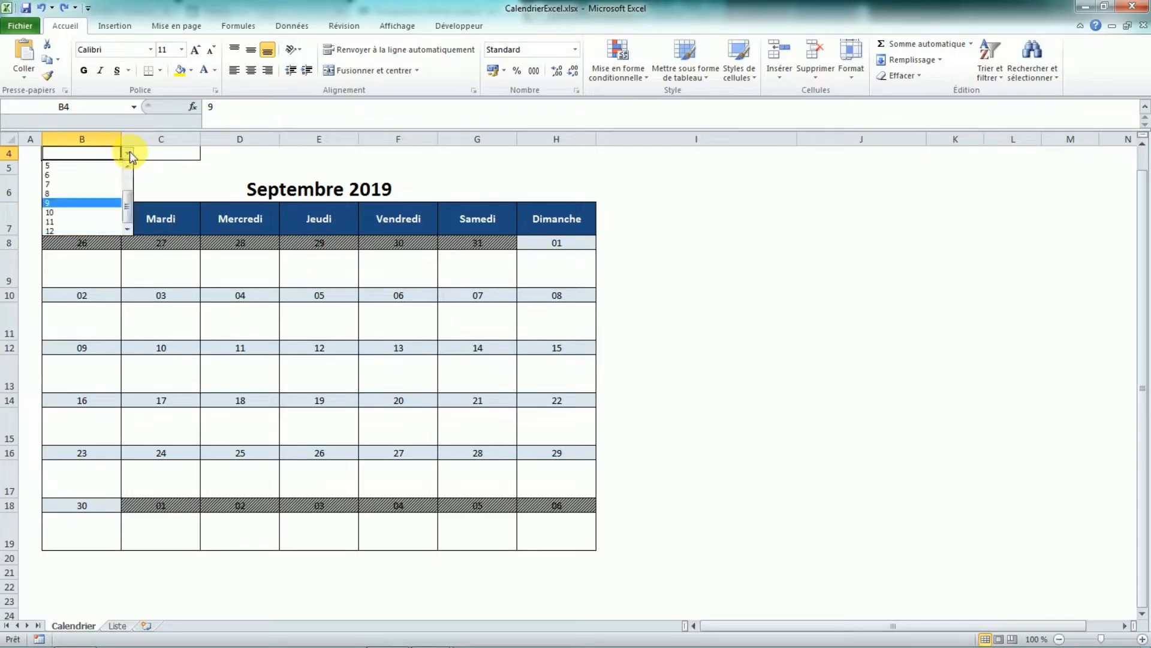
click(93, 229)
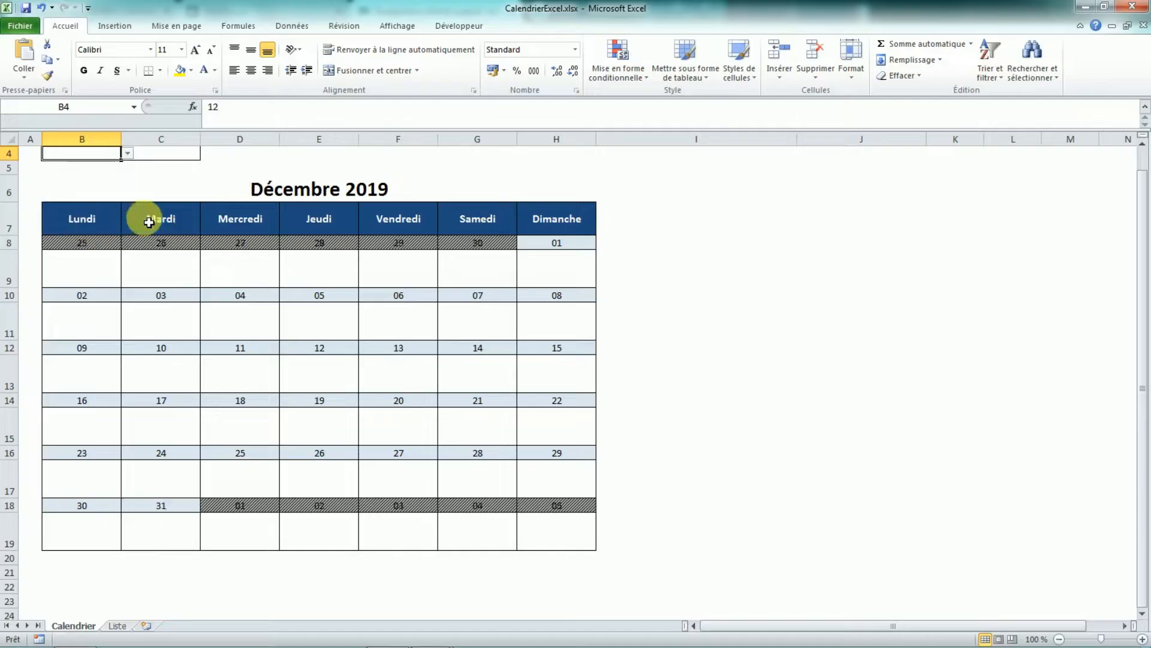
click(180, 153)
click(206, 154)
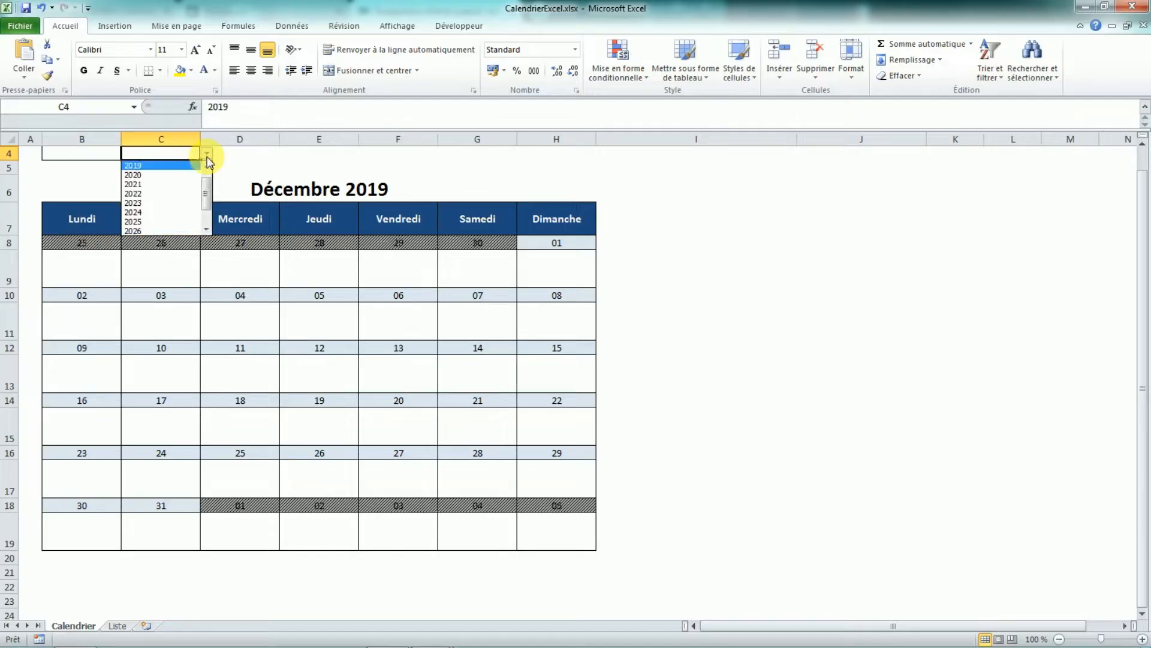
click(185, 175)
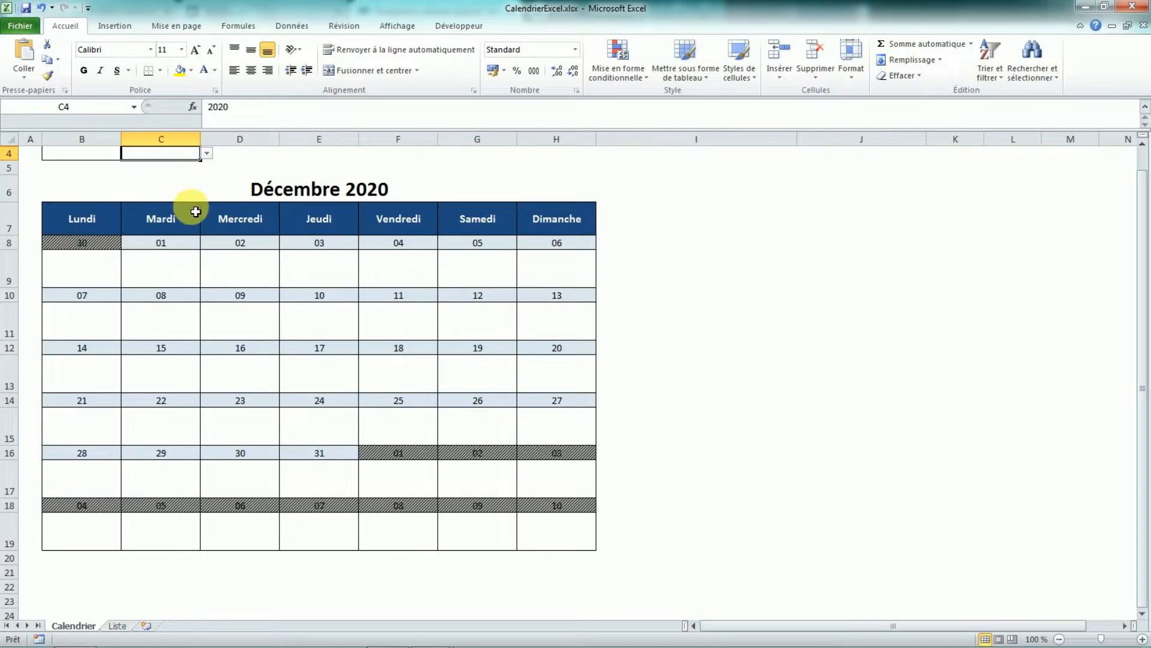
key(Left)
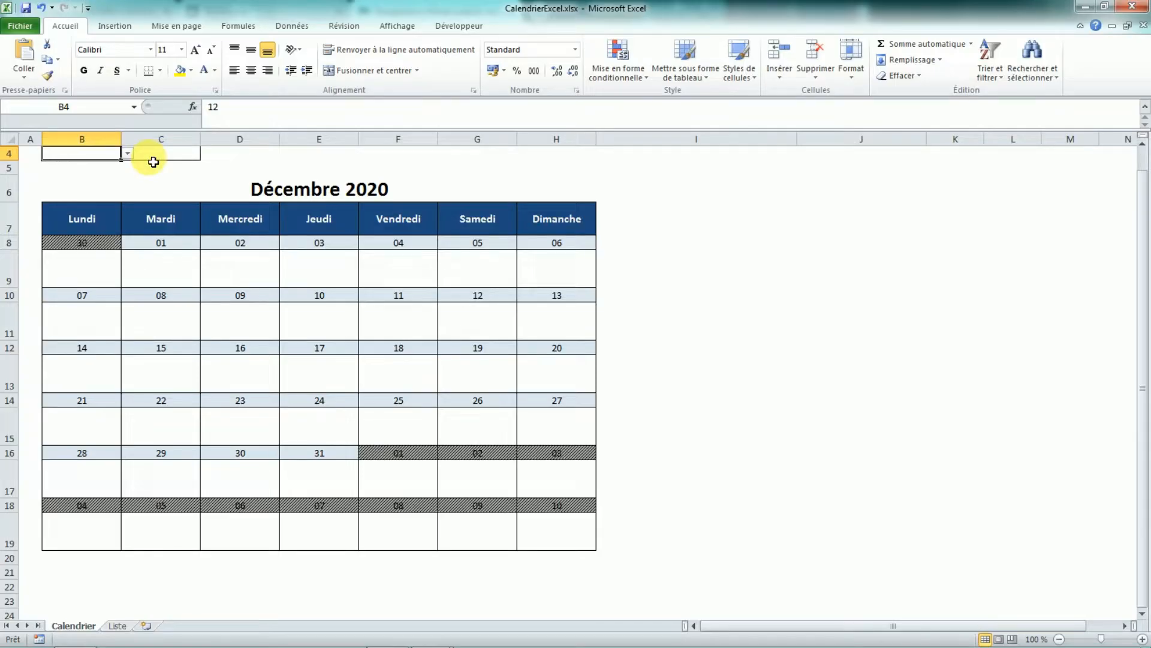
click(176, 242)
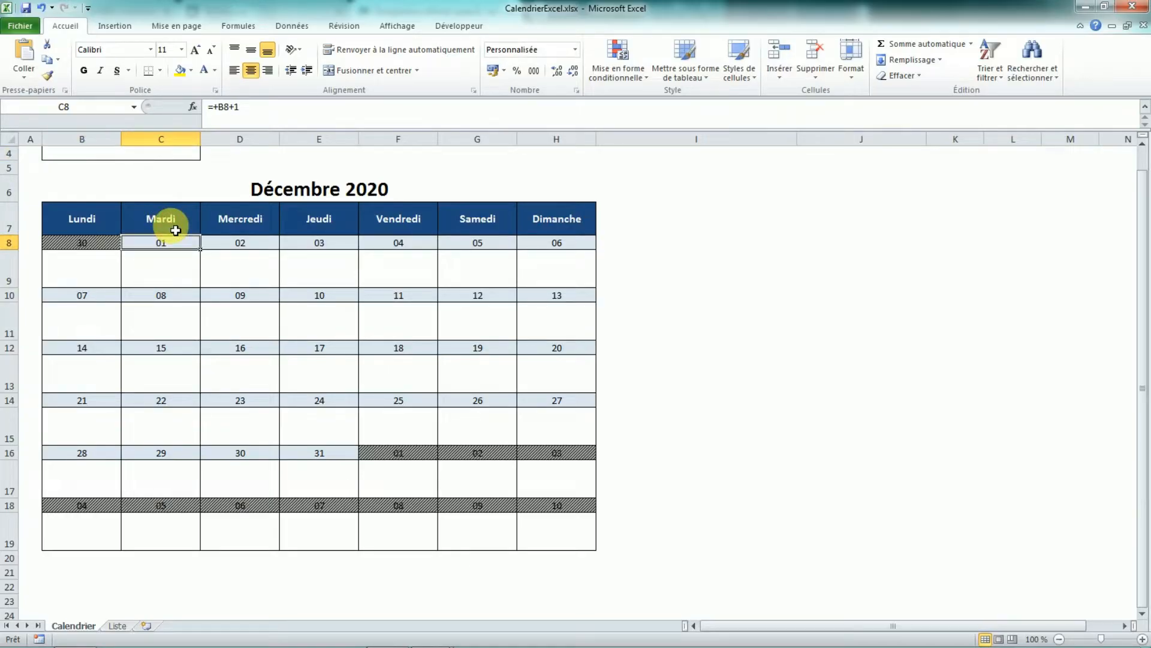
click(176, 230)
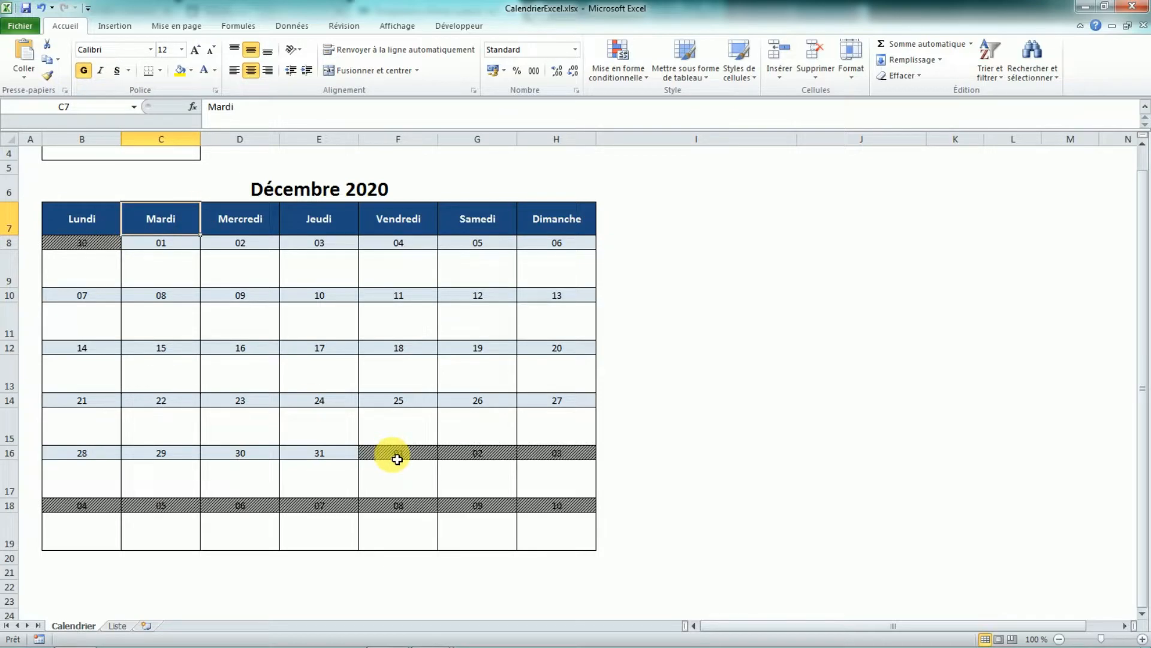
Step: Set the calendar's year in cell C4 to 2019
click(102, 154)
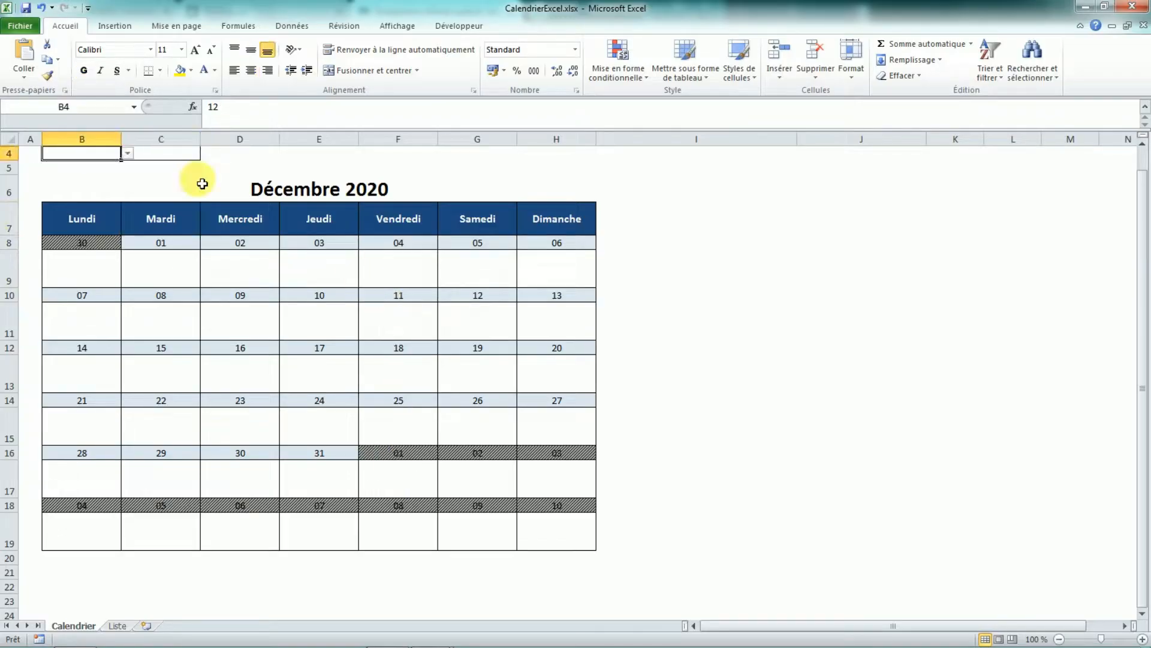
click(180, 154)
click(207, 153)
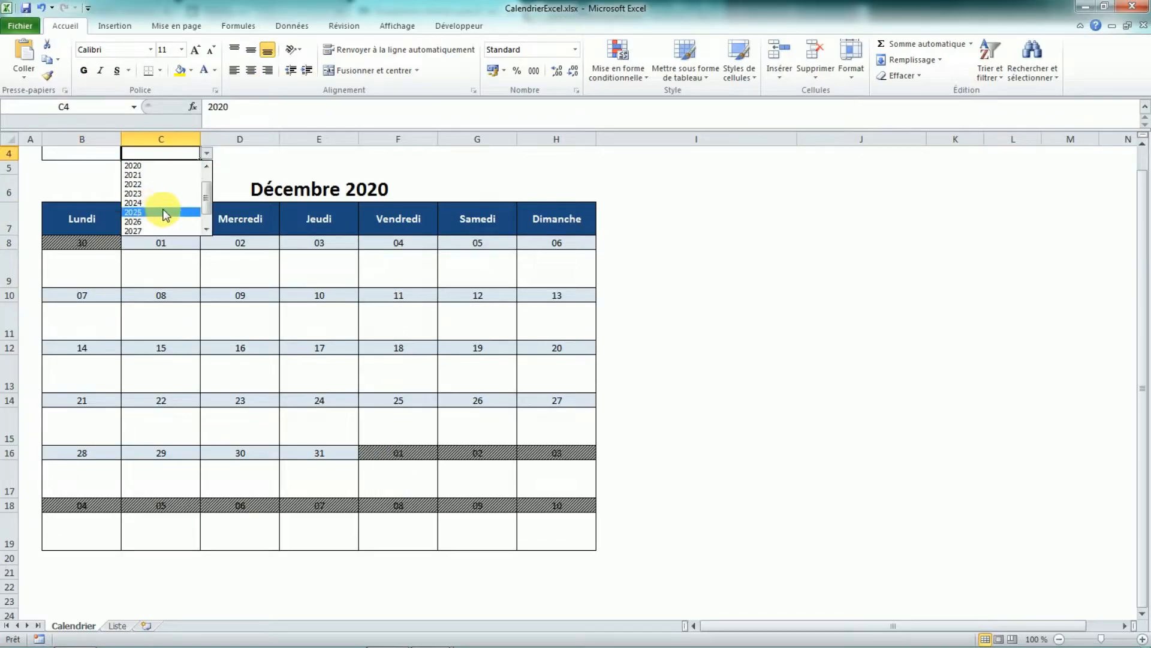
drag(206, 189, 206, 179)
click(161, 180)
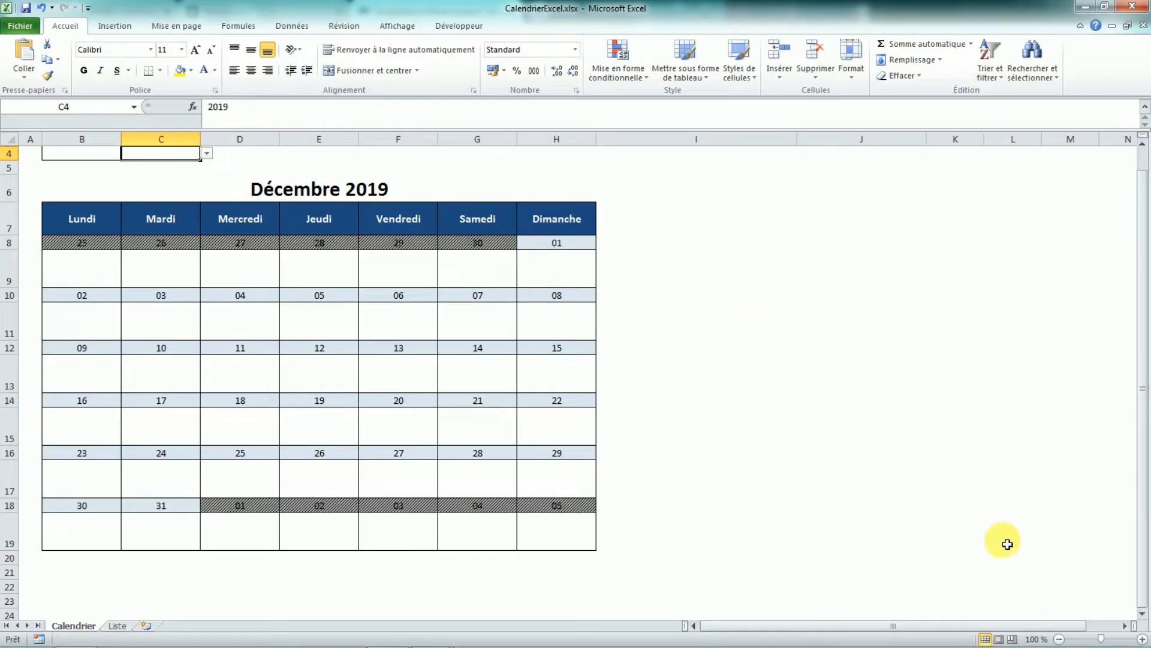
Step: Bring up December 2019 in the Windows clock calendar and compare its days with the worksheet calendar
click(1101, 641)
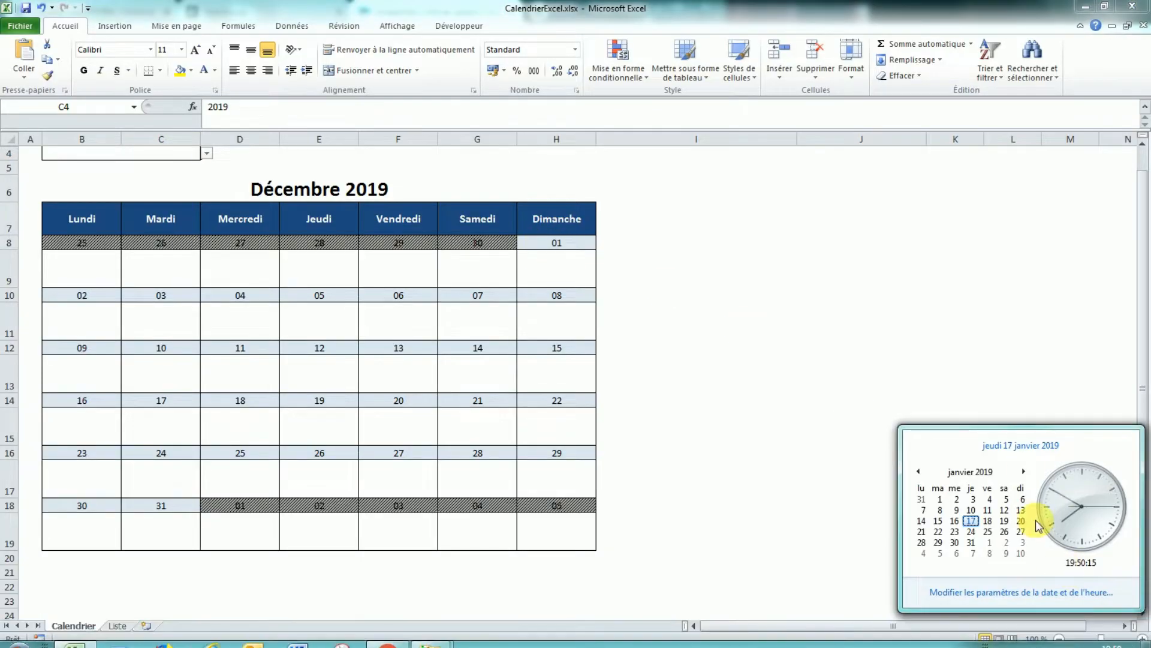
click(1023, 472)
click(1023, 471)
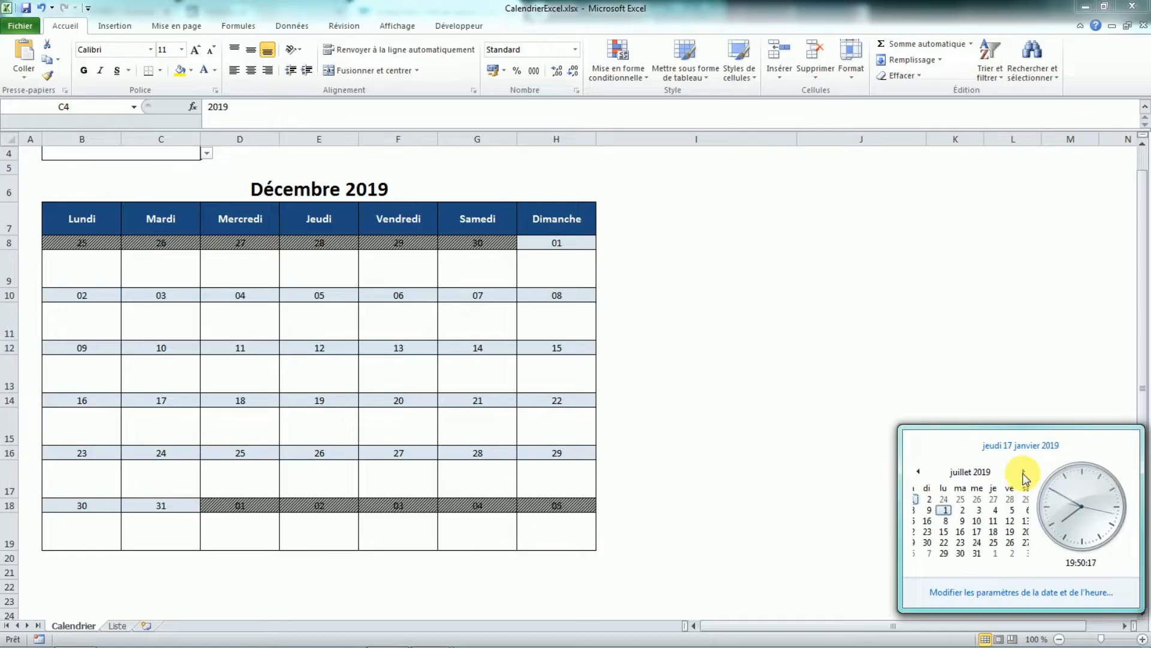
click(1023, 471)
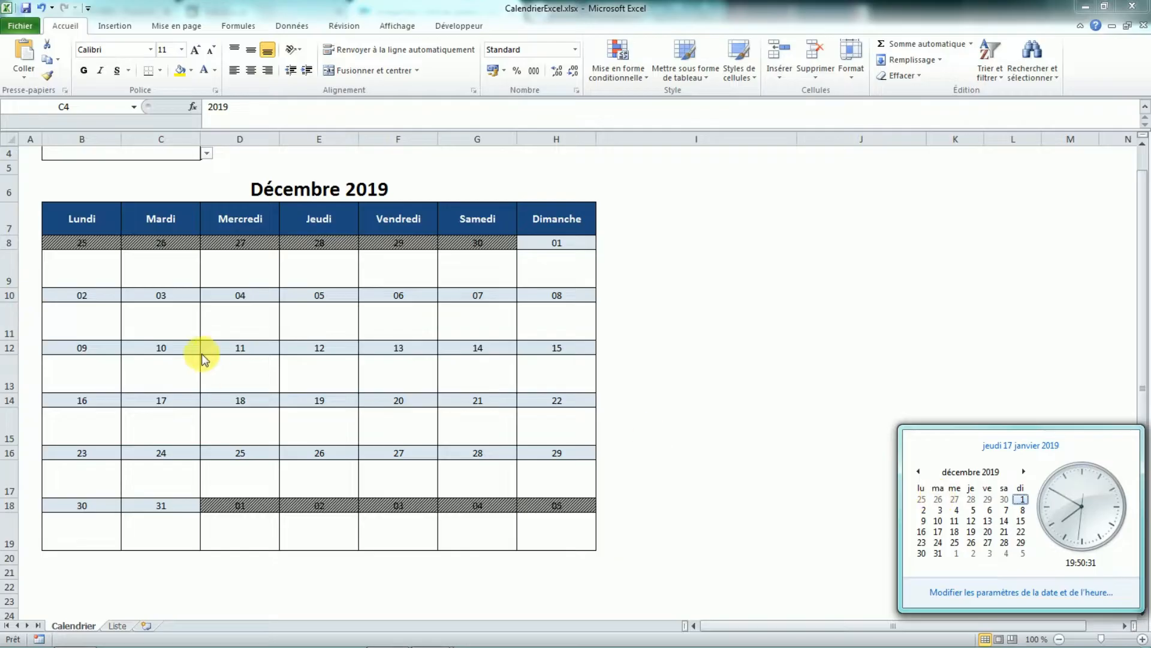
click(90, 256)
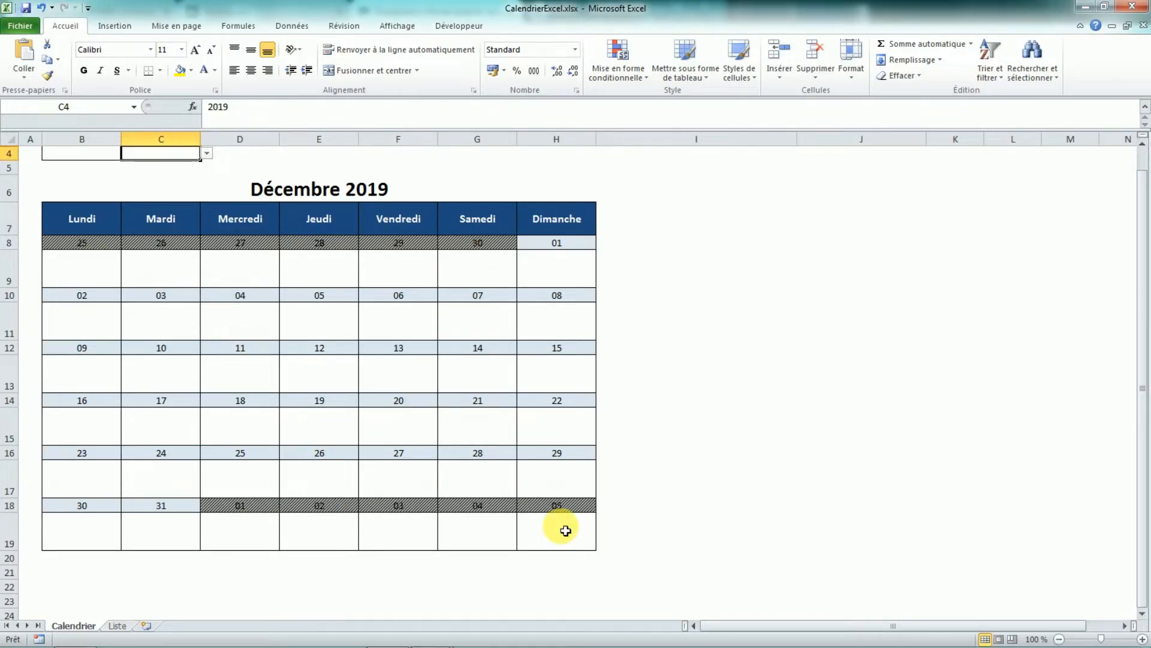
Step: Set the calendar to month 1 of 2020 and check the first week's days against their weekday headers
key(Left)
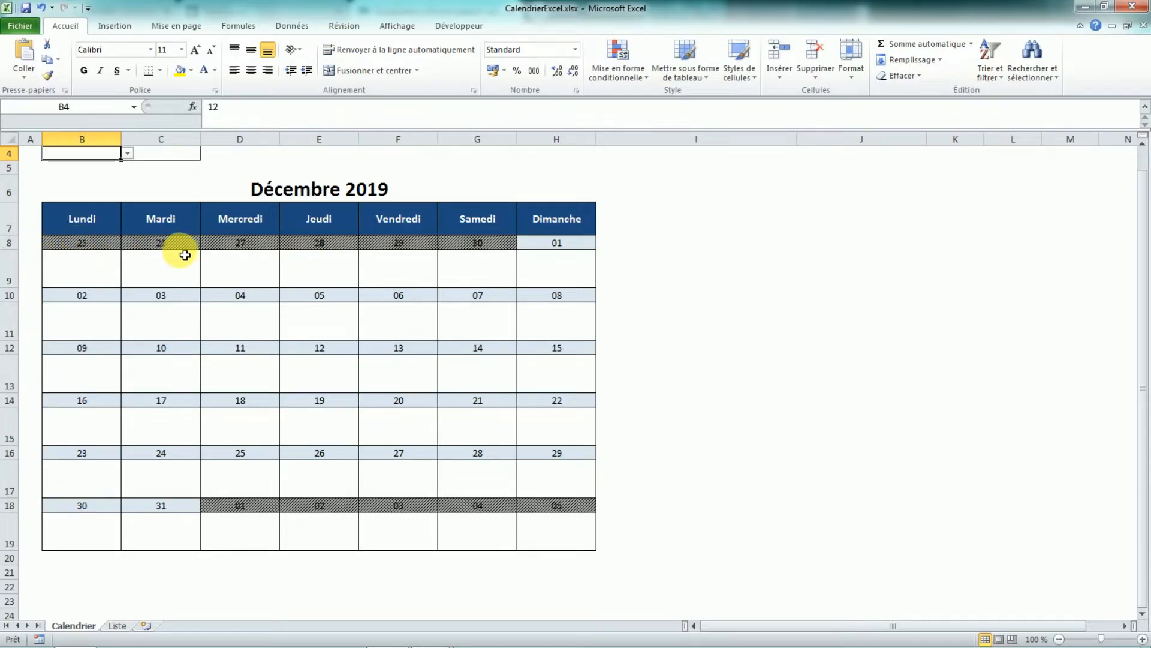
click(128, 155)
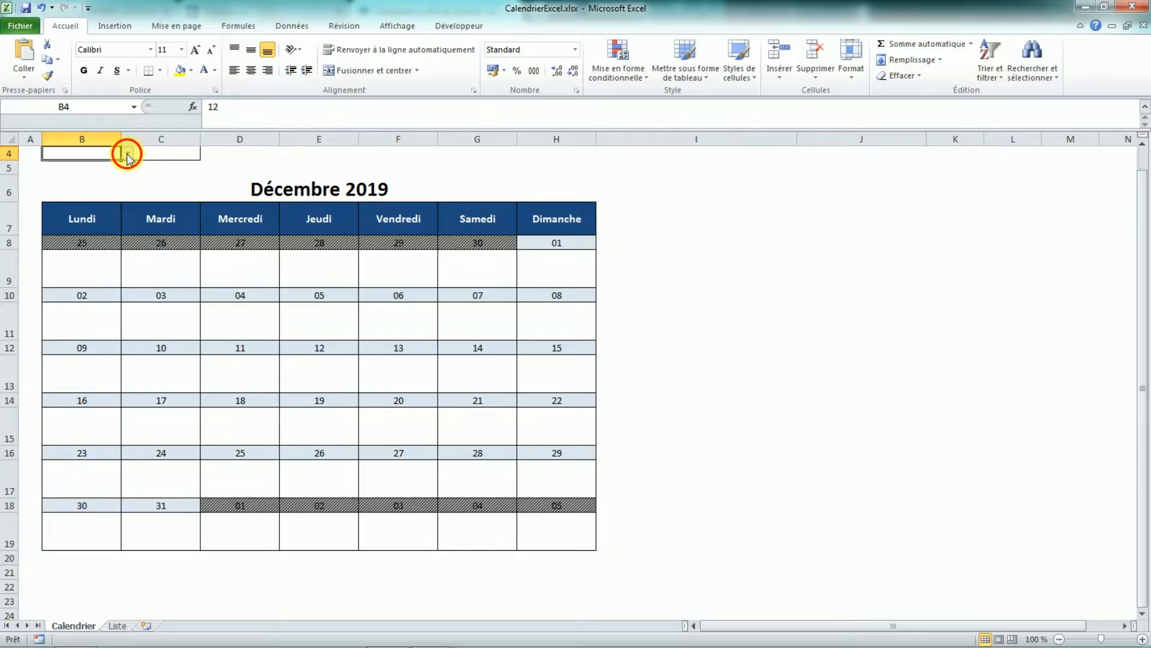
drag(126, 213, 126, 181)
click(99, 167)
click(161, 175)
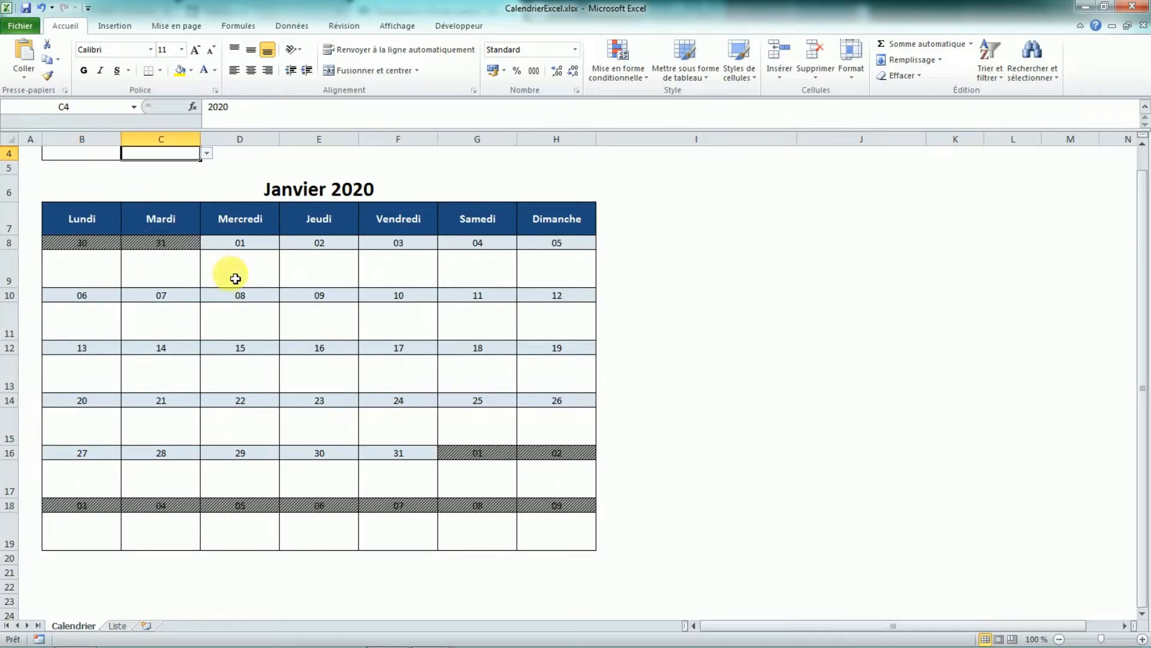
drag(84, 239, 150, 240)
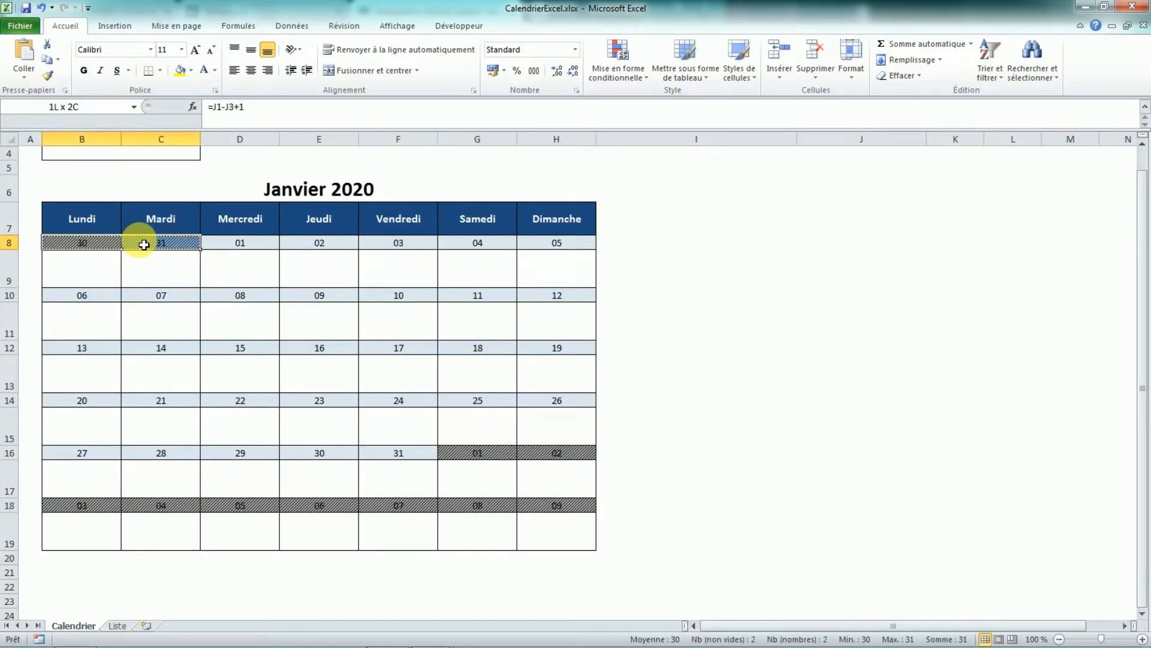
click(247, 195)
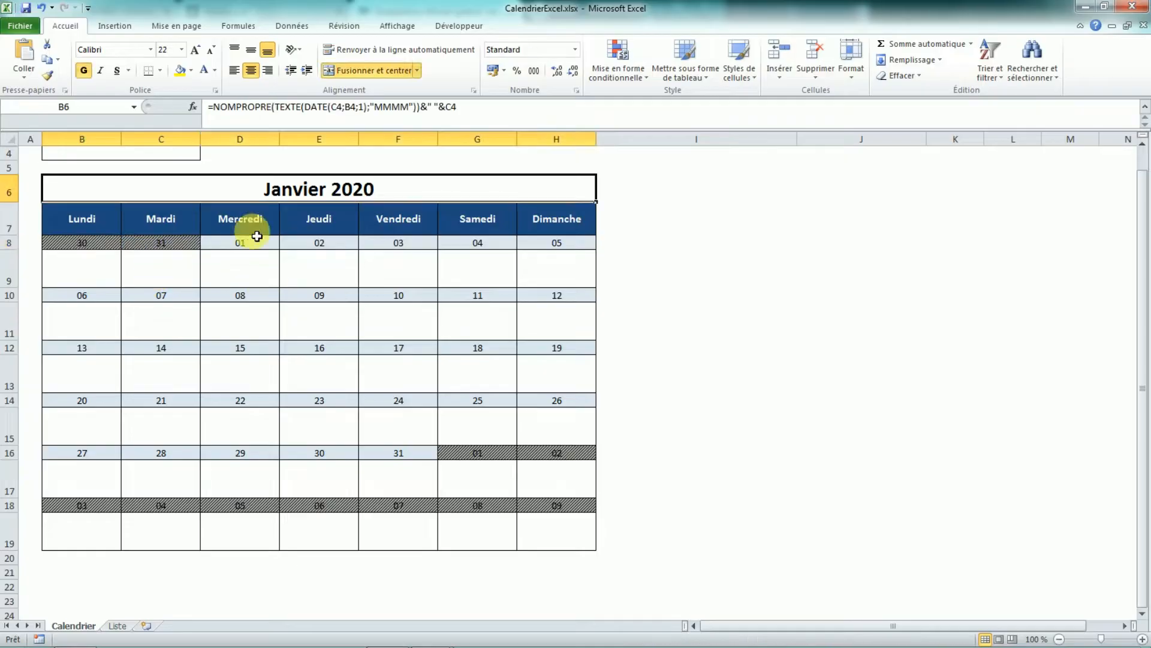
click(240, 226)
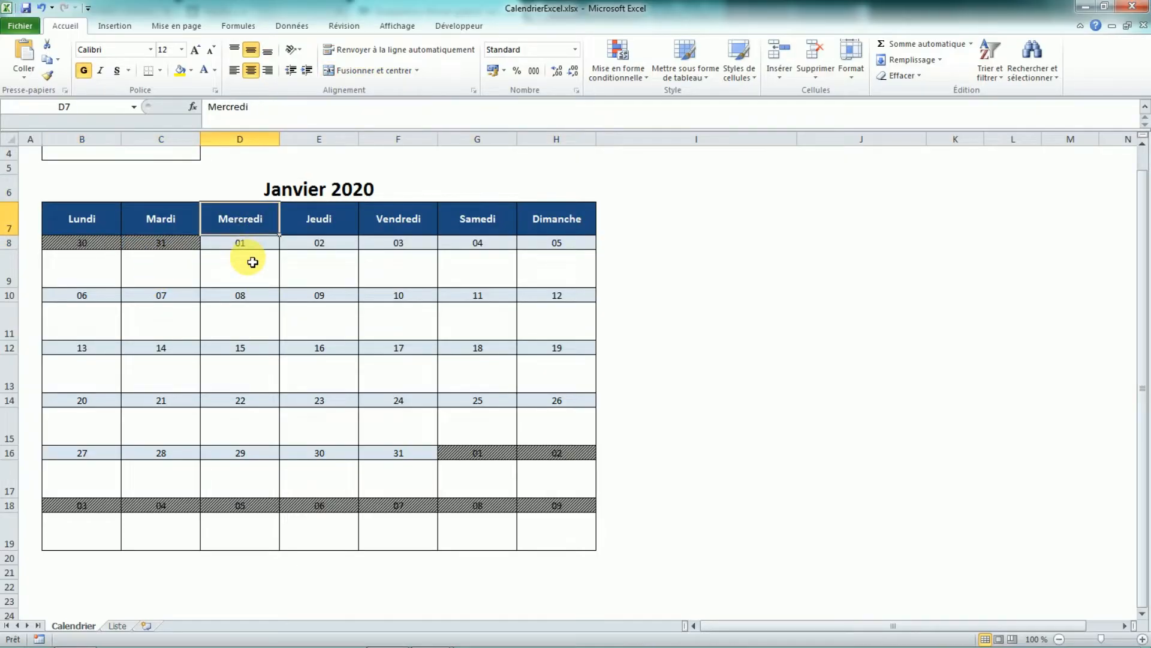
click(244, 243)
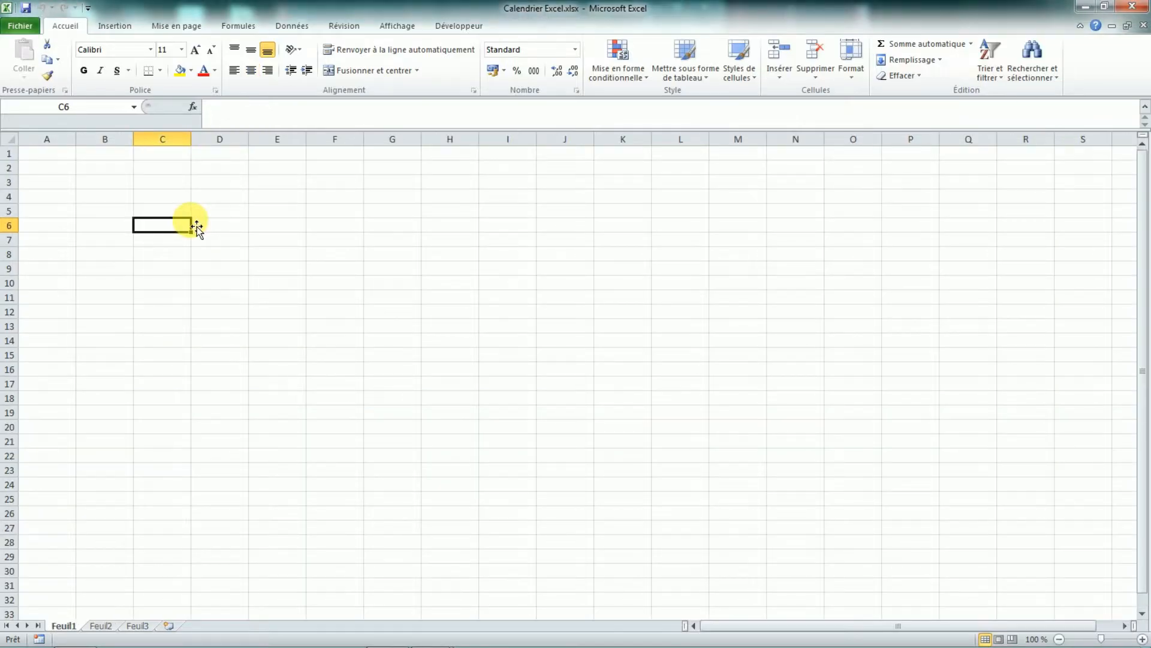
Step: Rename the second worksheet, Feuil2, of the blank Calendrier Excel workbook as Liste
click(111, 627)
right_click(110, 626)
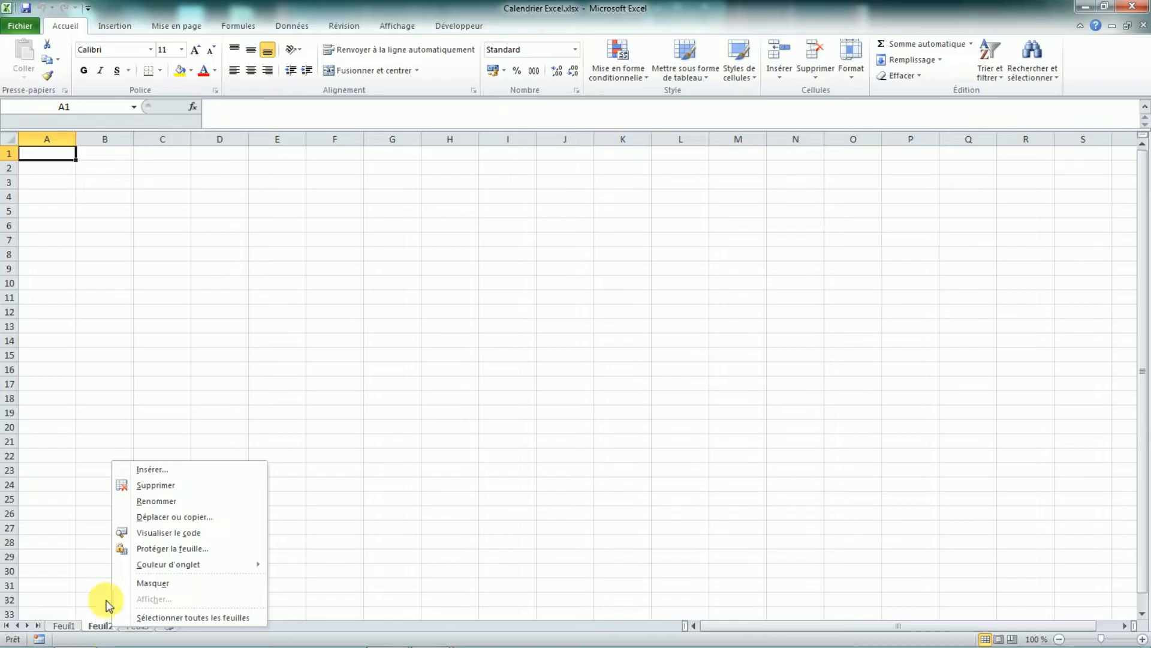
click(157, 502)
key(Caps_Lock)
text(Liste)
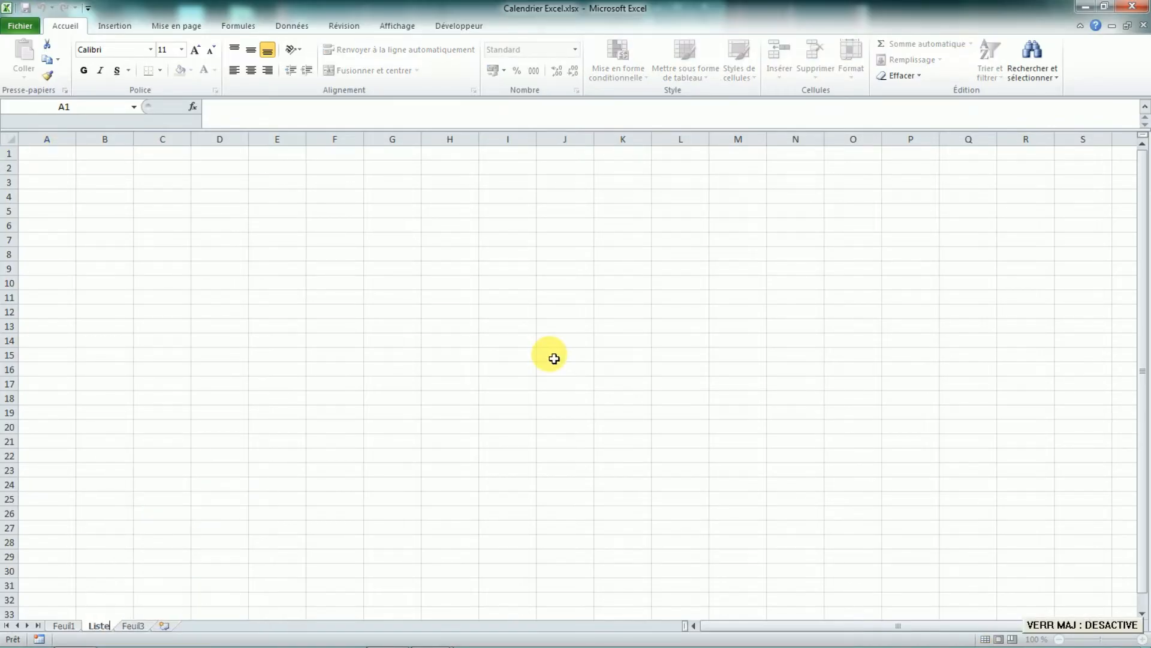
key(Return)
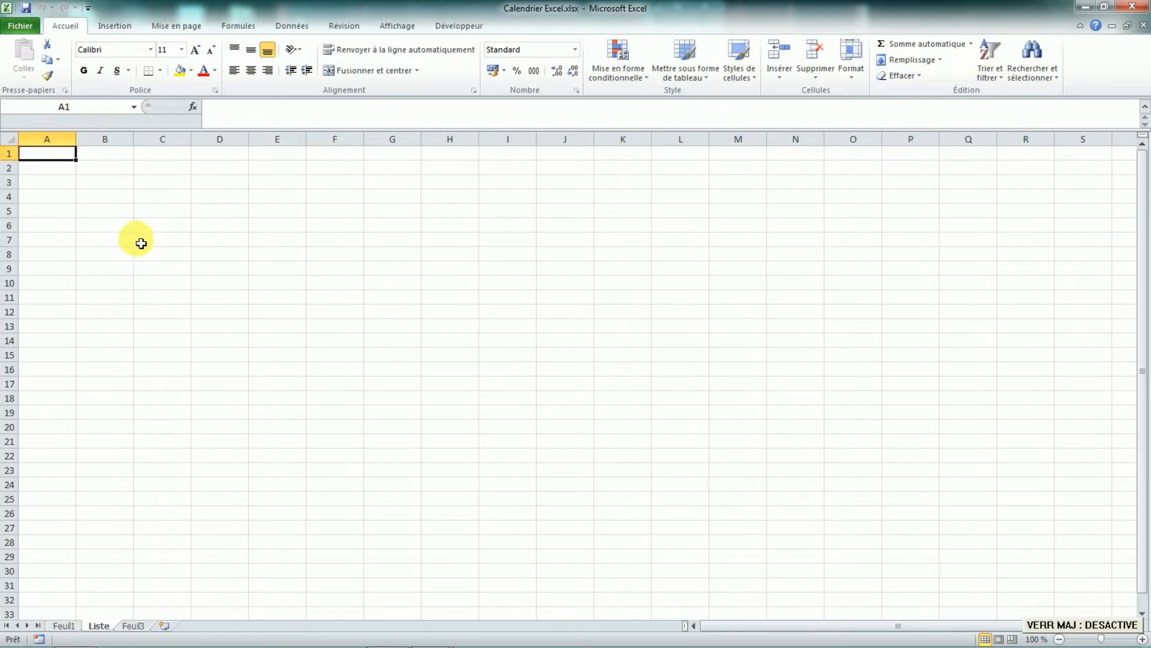
click(64, 625)
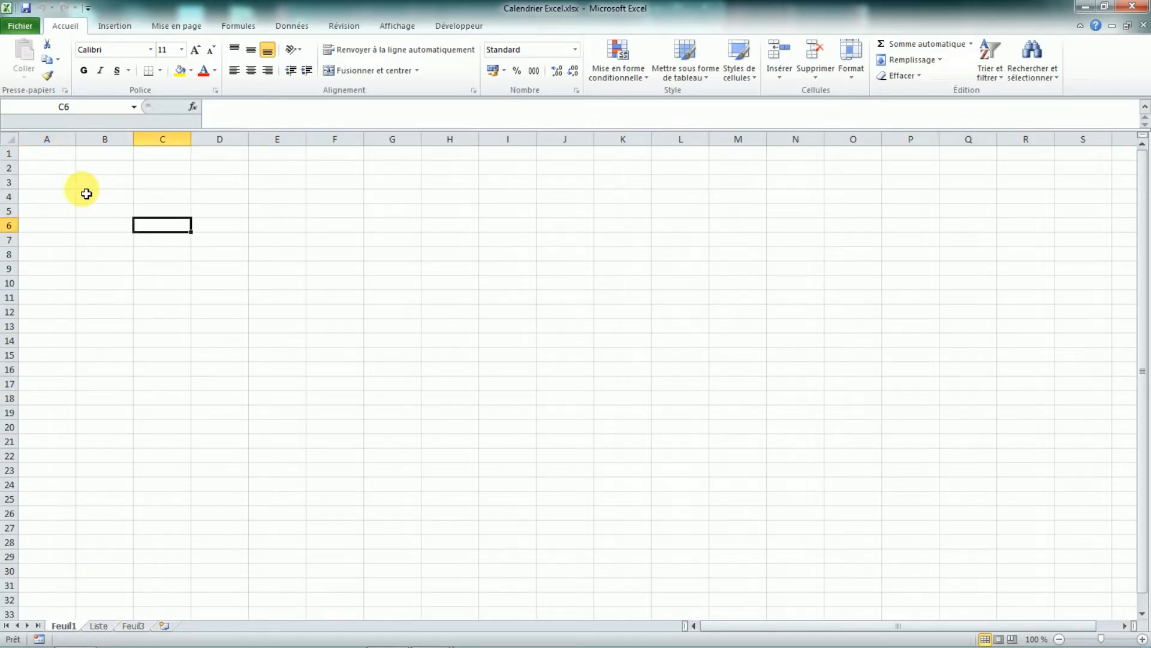
drag(62, 157, 99, 157)
click(84, 187)
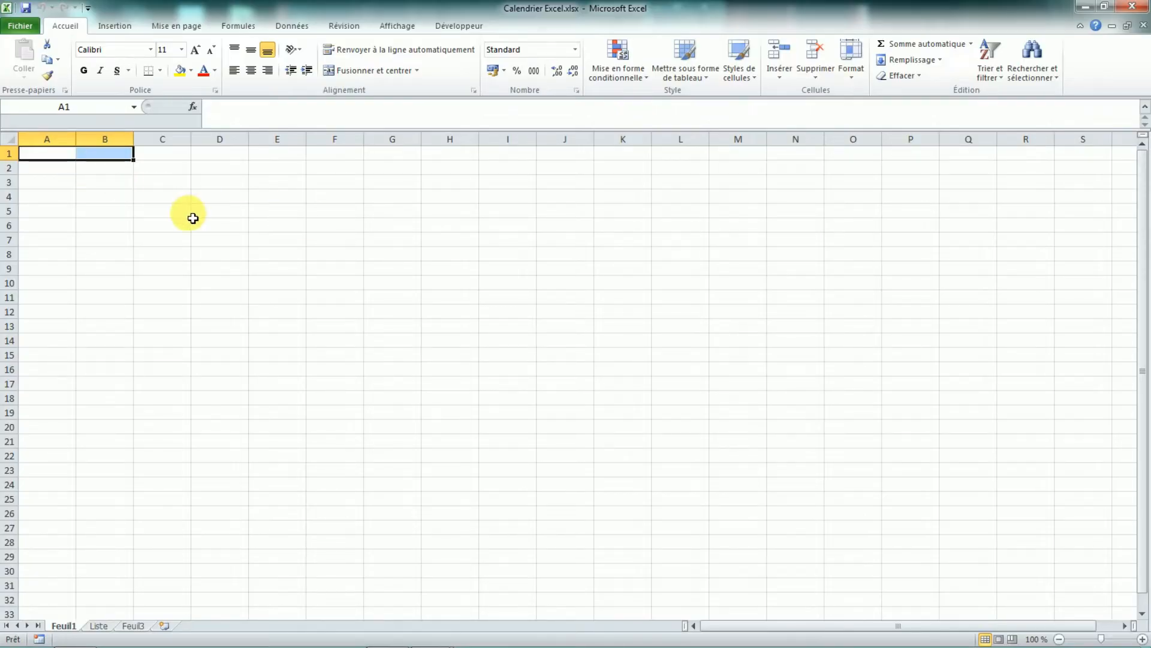
drag(186, 213, 402, 216)
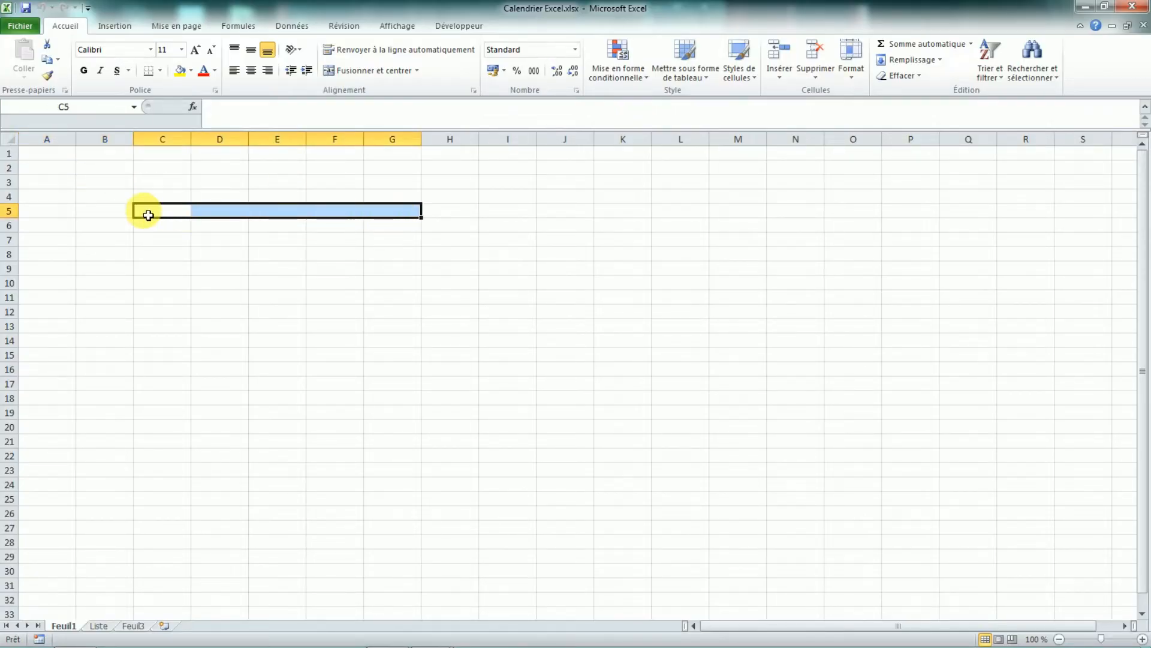
Step: Fill cells B3:B14 of the Liste sheet with the month numbers 1 to 12 as a series
click(99, 626)
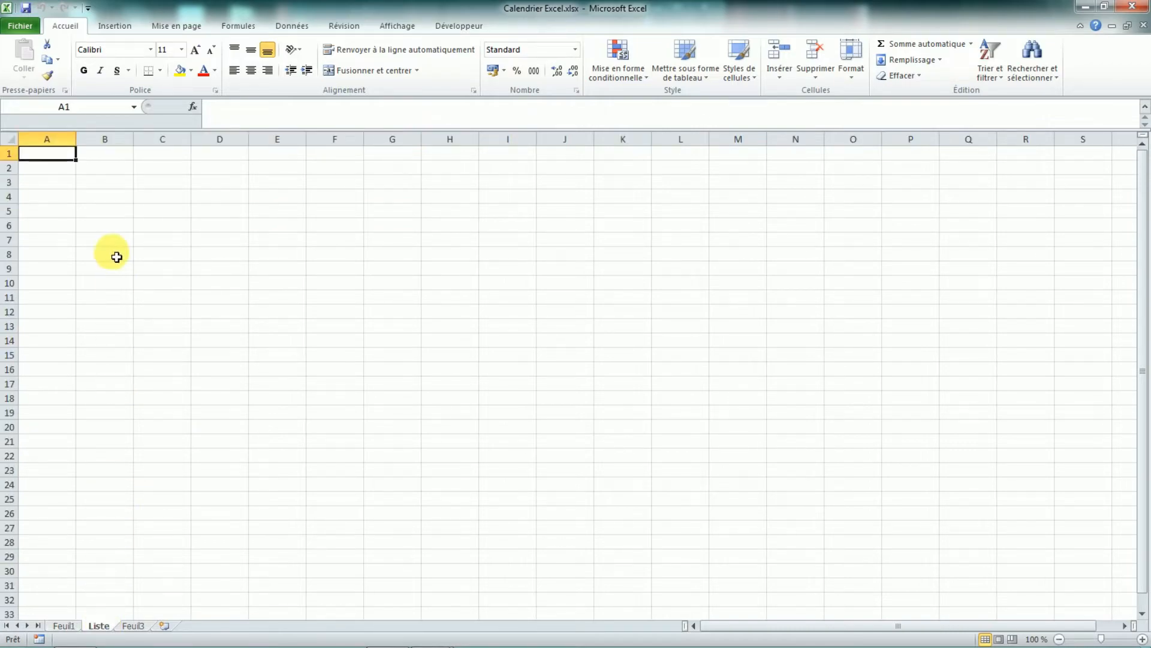
click(106, 186)
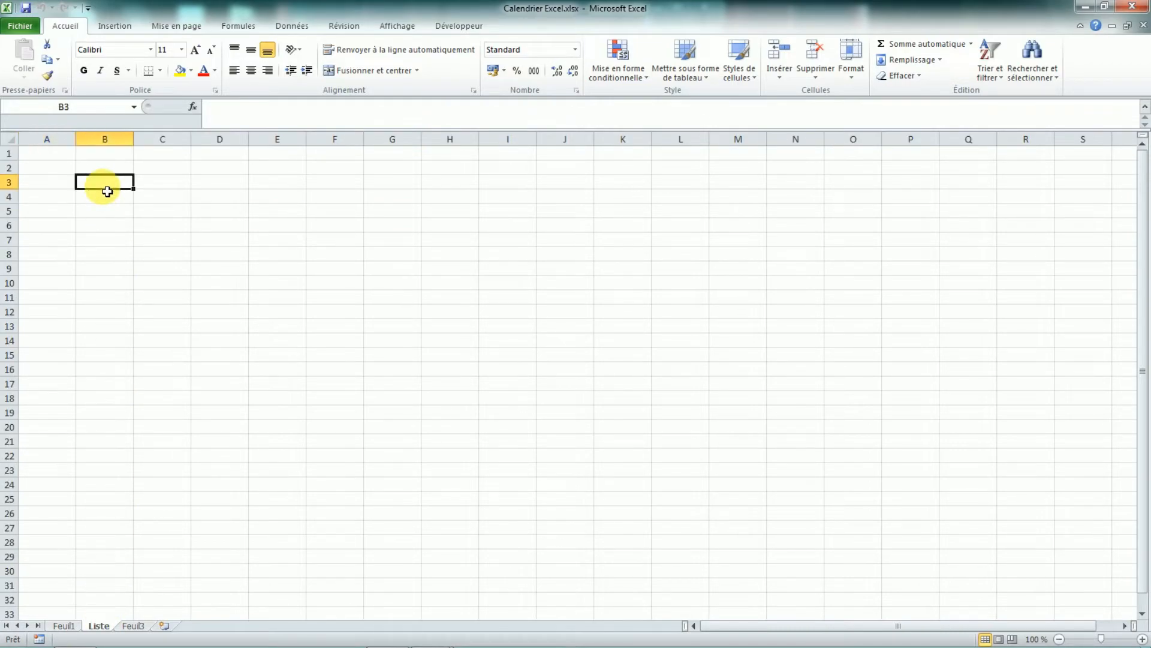
text(1)
key(Return)
text(2)
key(Return)
drag(106, 187, 134, 354)
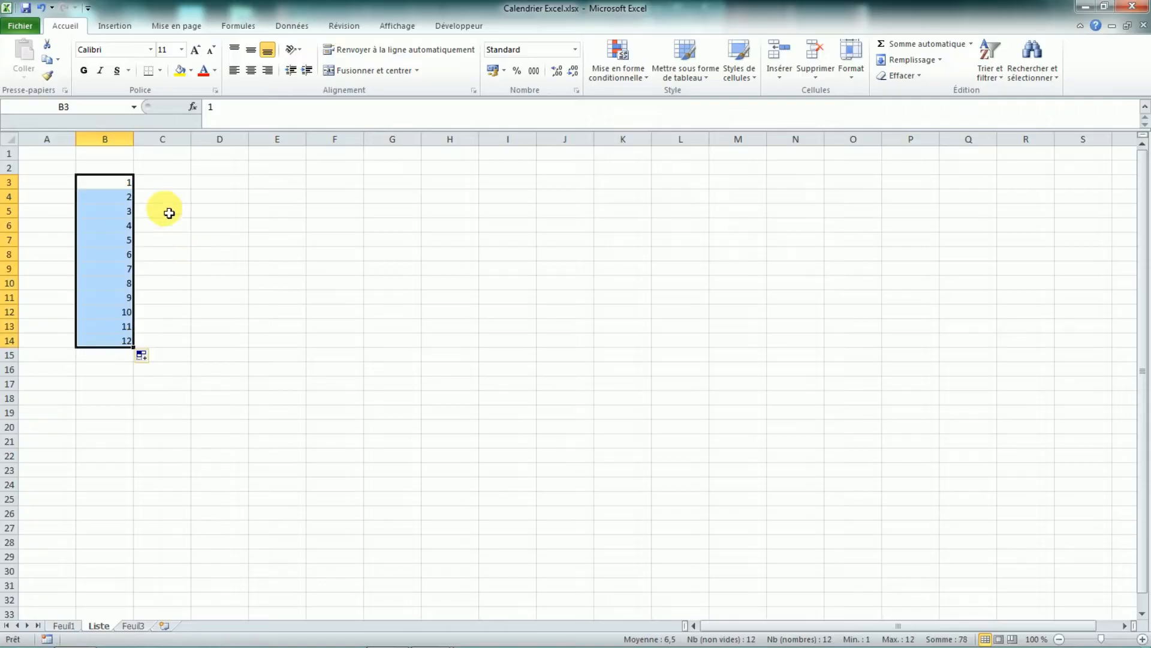
Step: Fill cells C3:C14 with the years 2019 to 2030 as a series
click(165, 187)
text(2019)
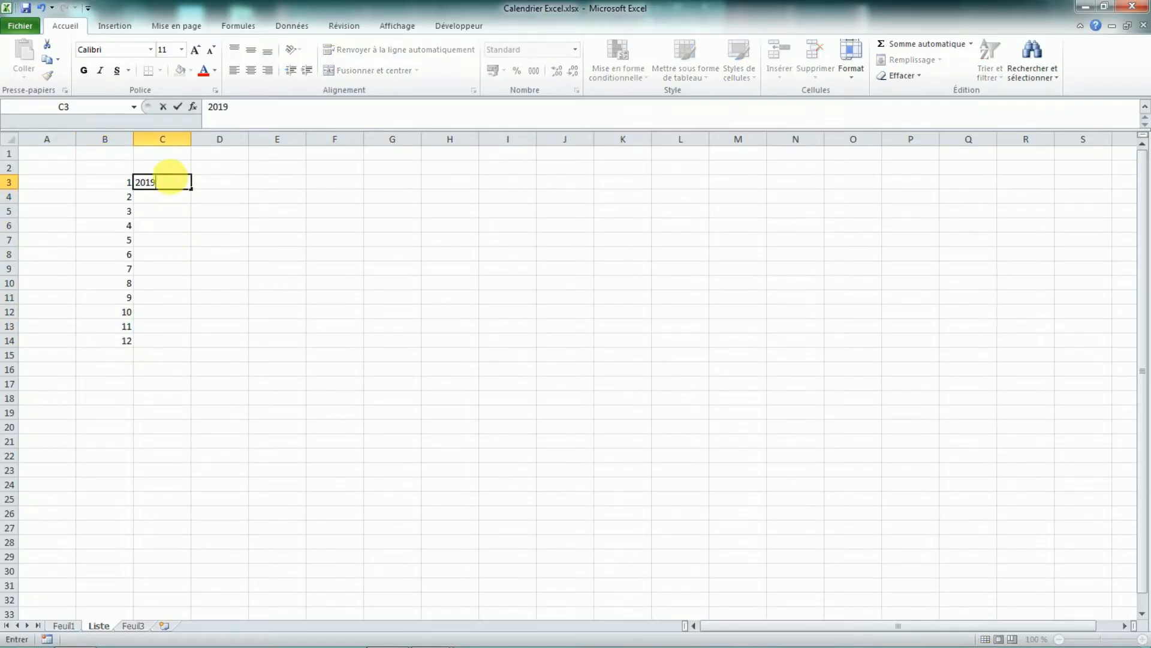
key(Return)
text(2020)
key(Return)
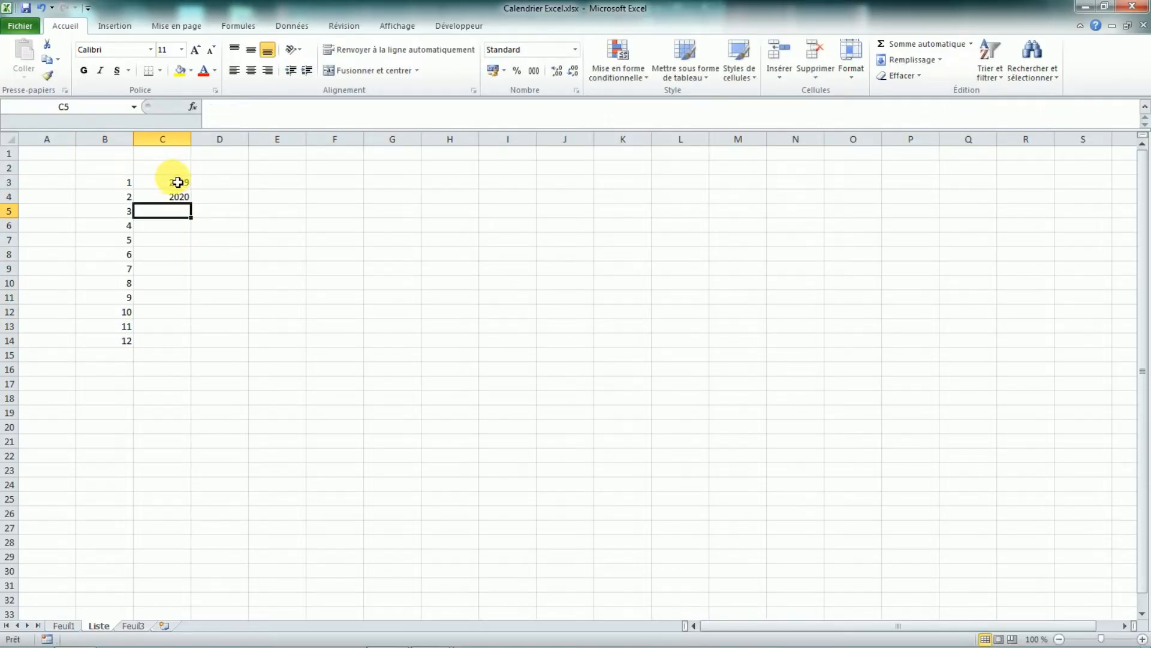
drag(174, 181, 193, 343)
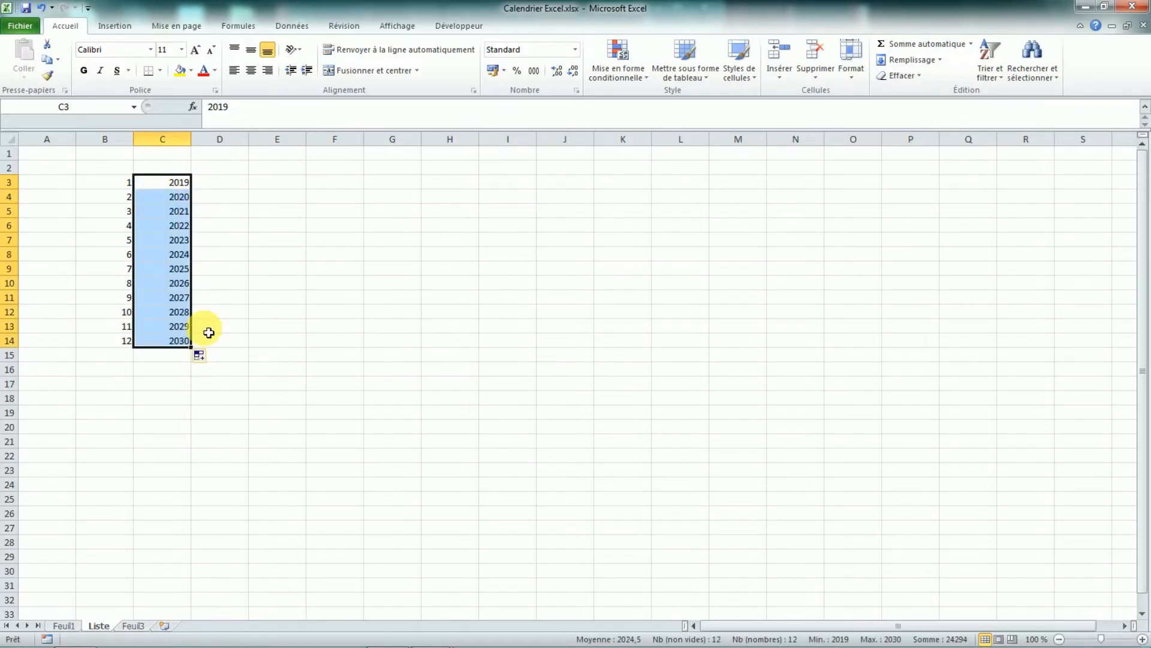
Step: Name the month number range B3:B14 on the Liste sheet ListeMois
drag(112, 187, 105, 345)
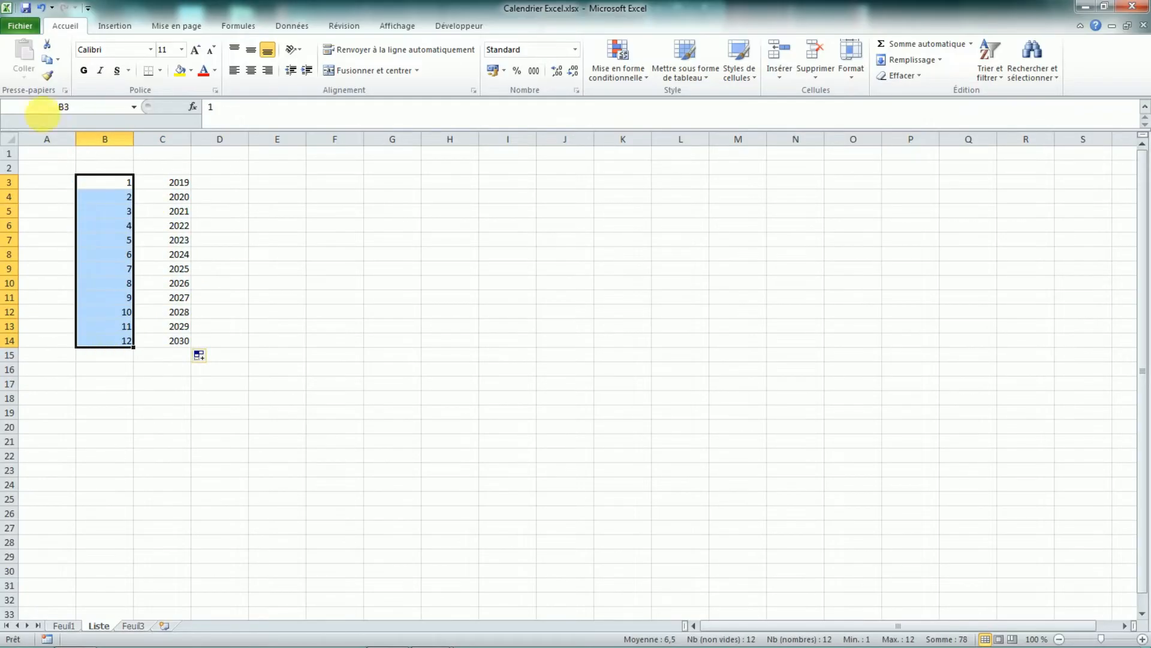
click(74, 109)
key(Caps_Lock)
text(L)
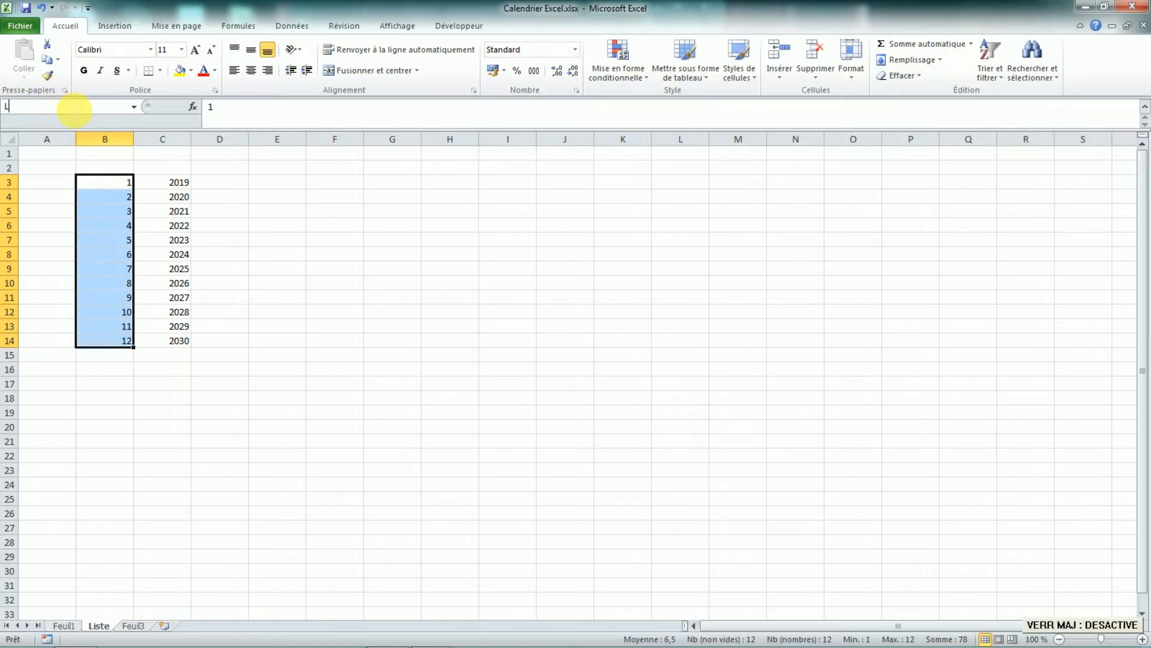
text(isteMois)
key(Return)
Step: Name the year range C3:C14 on the Liste sheet ListeAnnées
drag(178, 187, 185, 348)
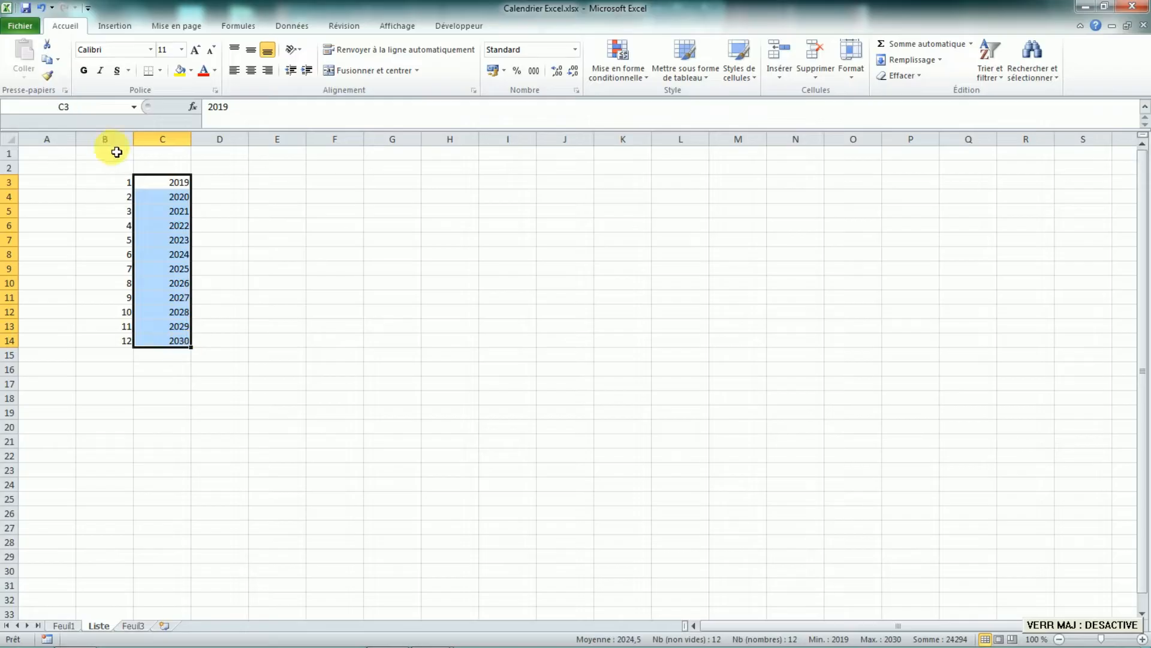
click(93, 109)
key(Caps_Lock)
text(L)
key(Caps_Lock)
text(iste)
key(Caps_Lock)
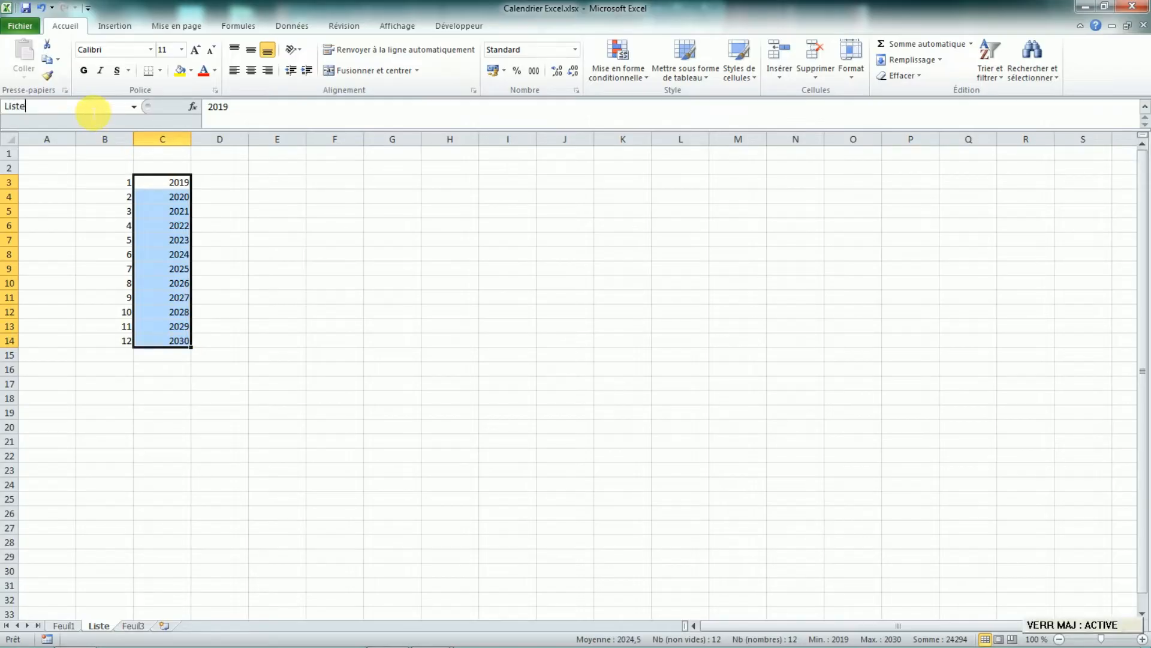
text(A)
key(Caps_Lock)
text(nnées)
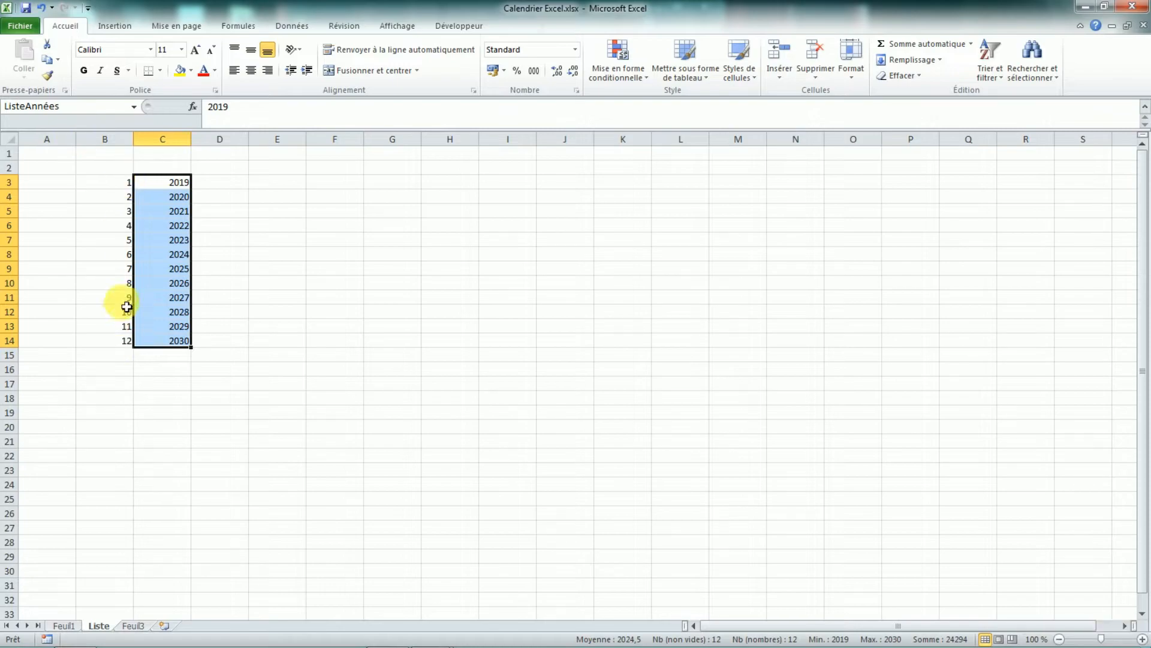
key(Return)
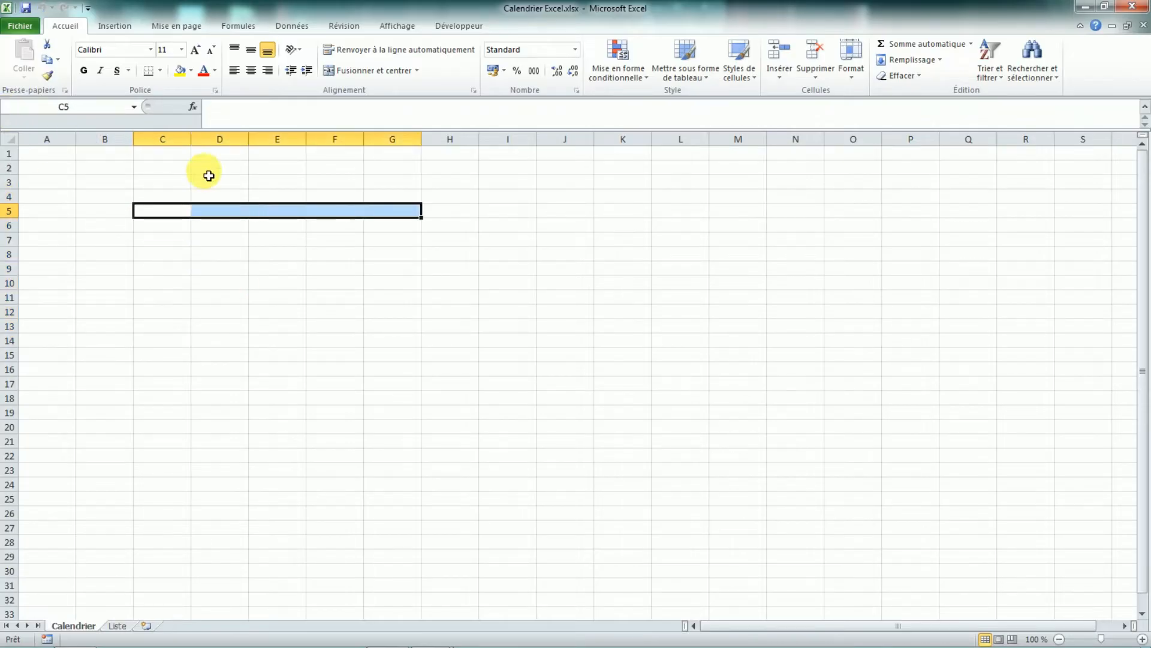
Step: Add a list-type data validation to cell A1 of the Calendrier sheet, using the named range ListeMois as its source
click(53, 154)
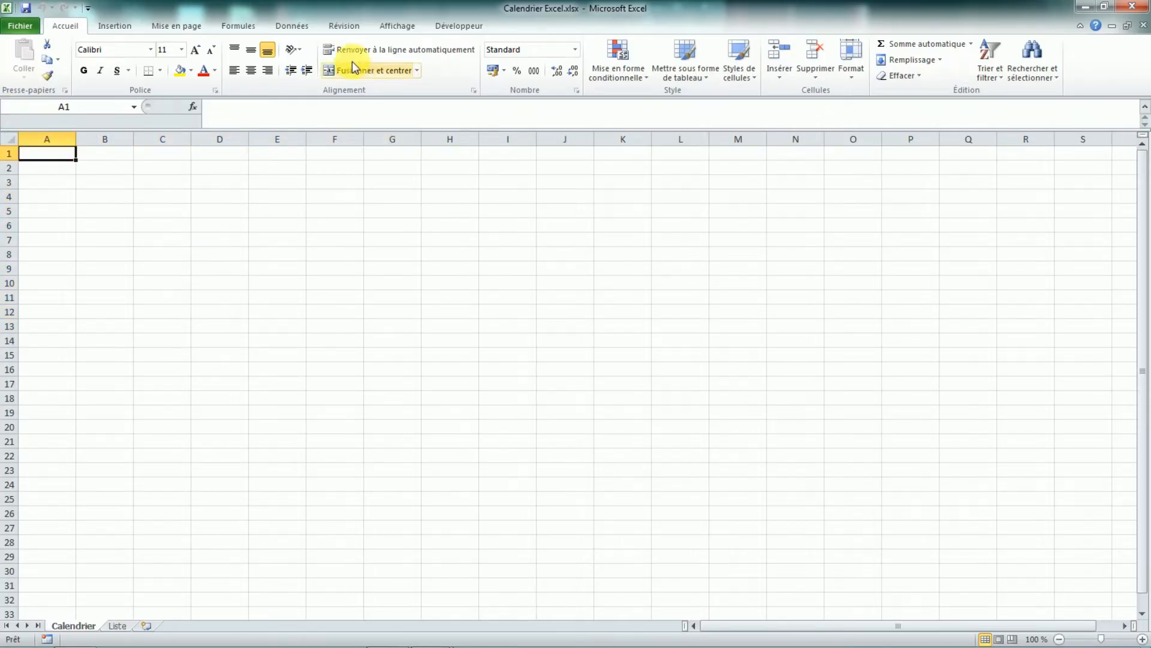
click(238, 26)
click(292, 26)
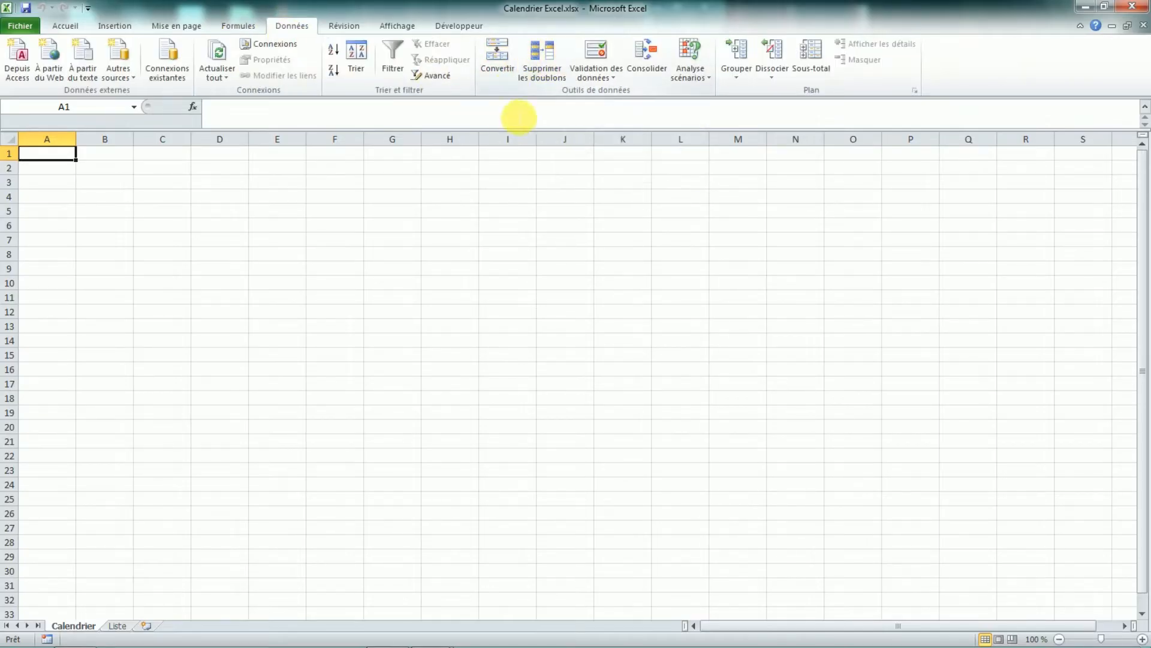
click(592, 78)
click(594, 91)
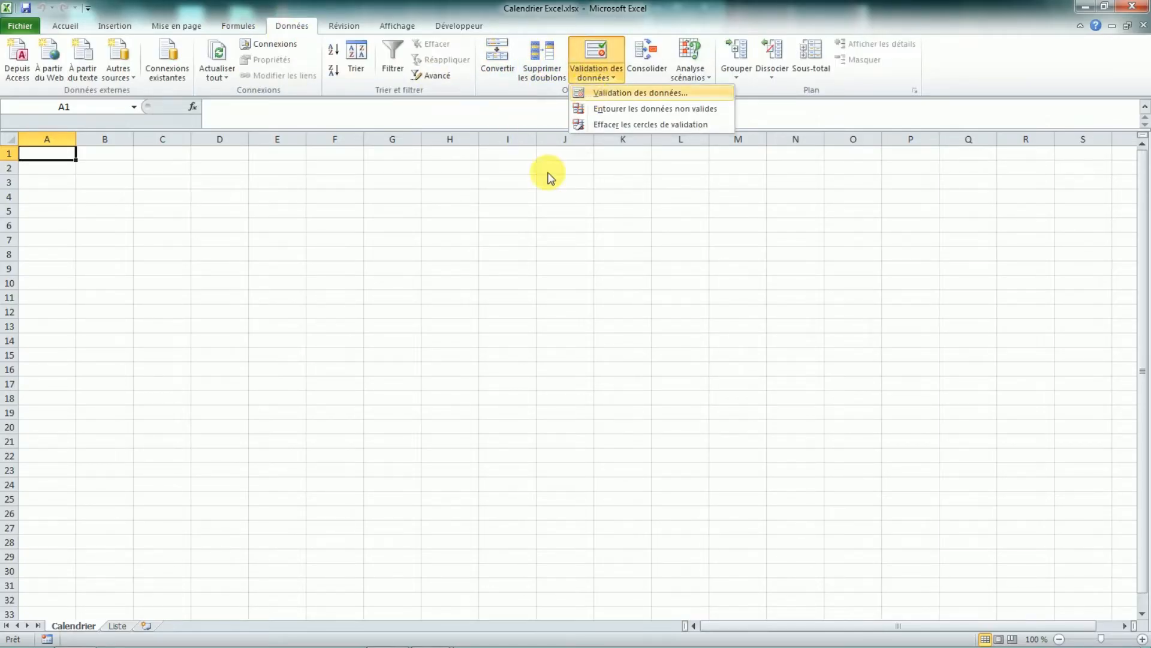
click(705, 253)
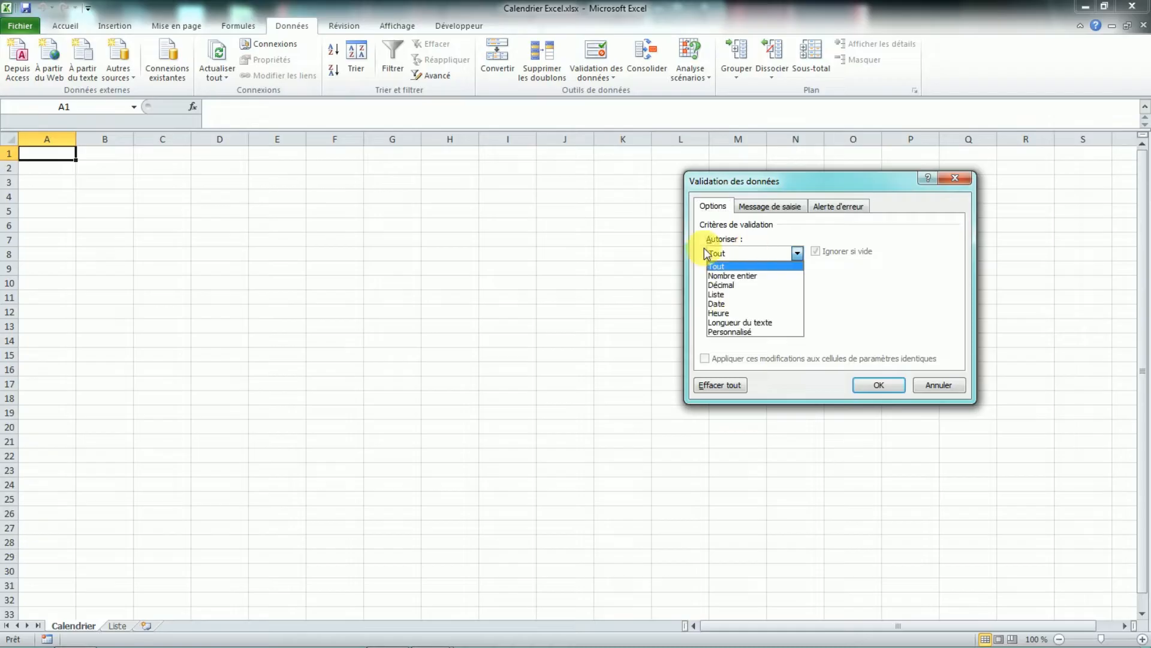
click(719, 295)
click(780, 313)
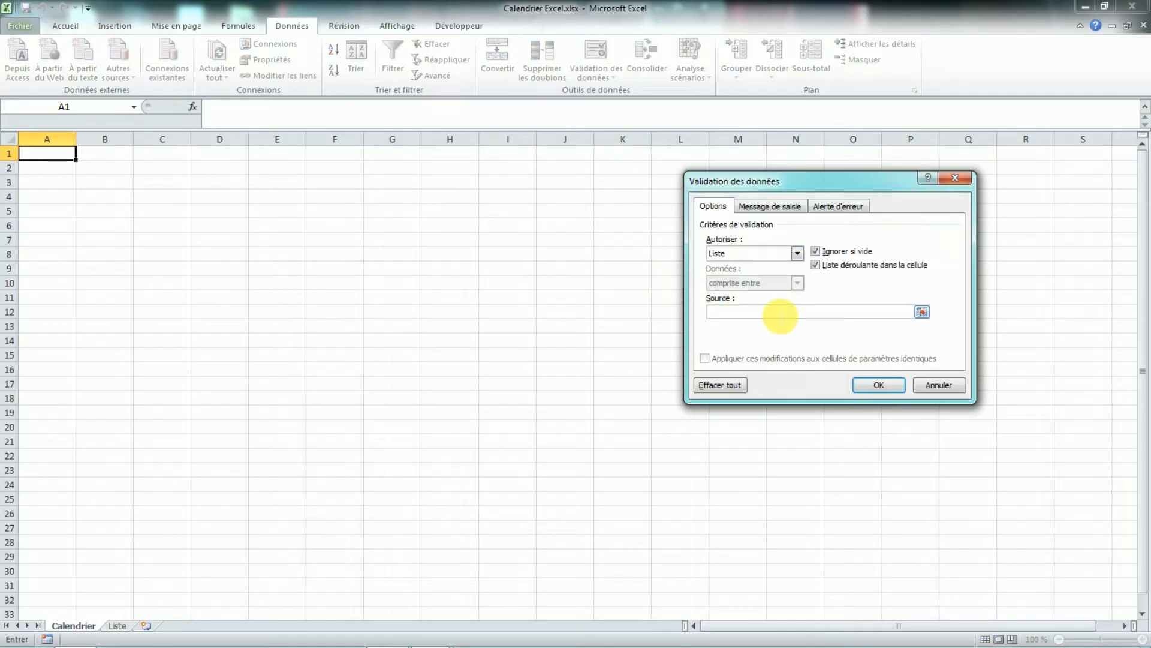
key(F3)
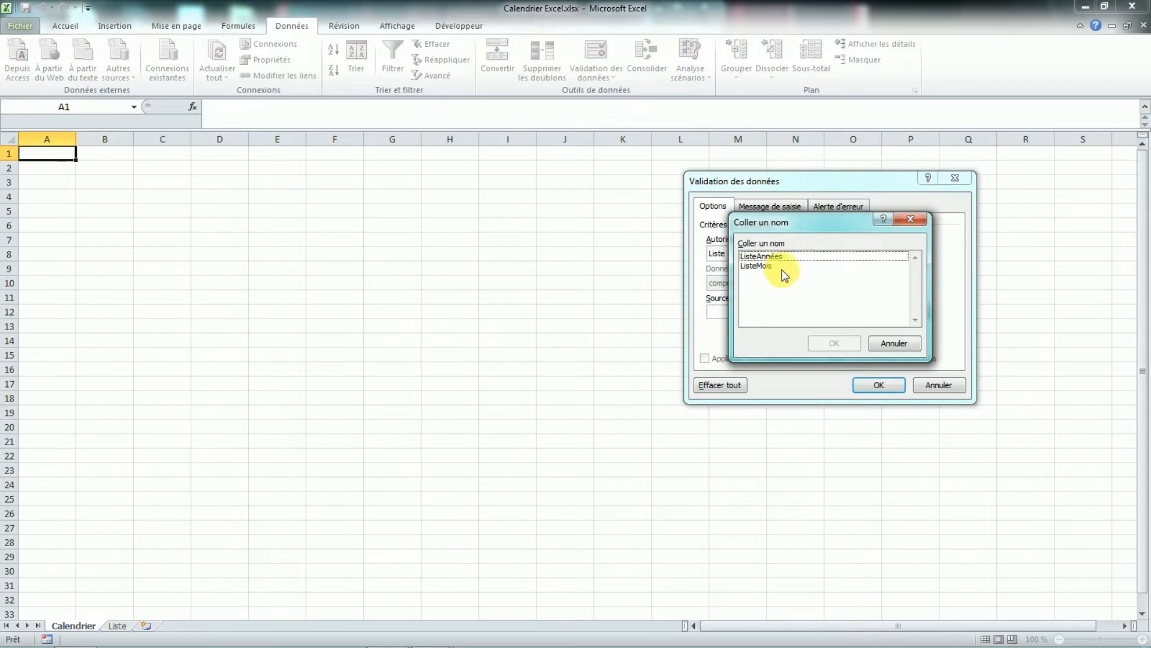
drag(817, 232, 904, 240)
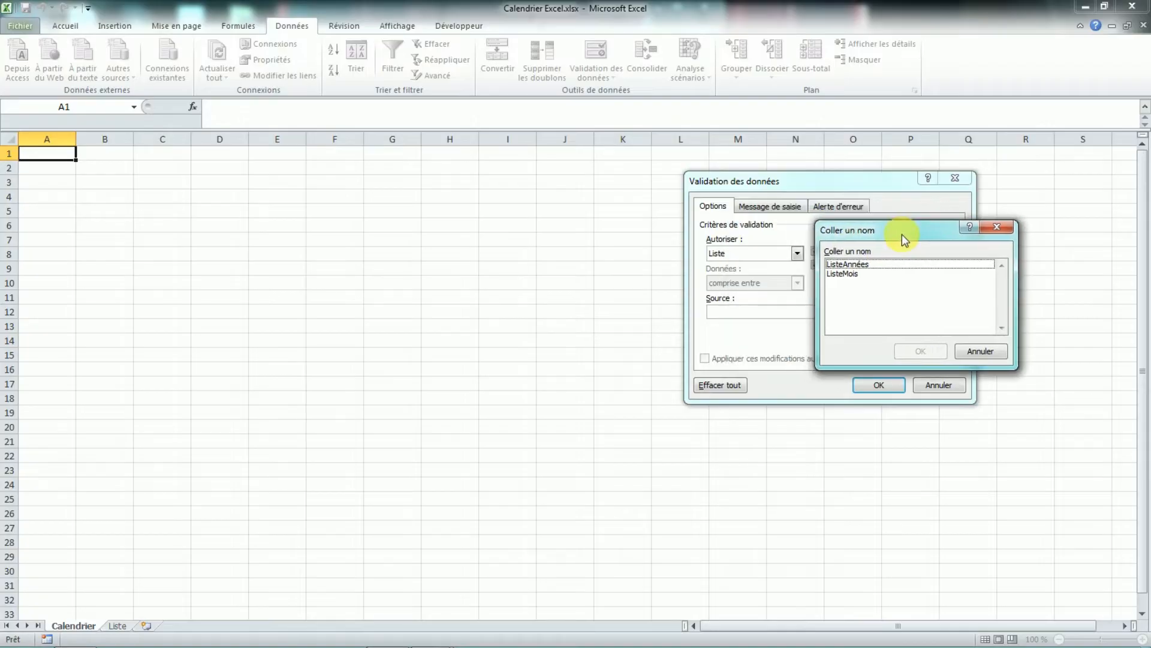
click(855, 275)
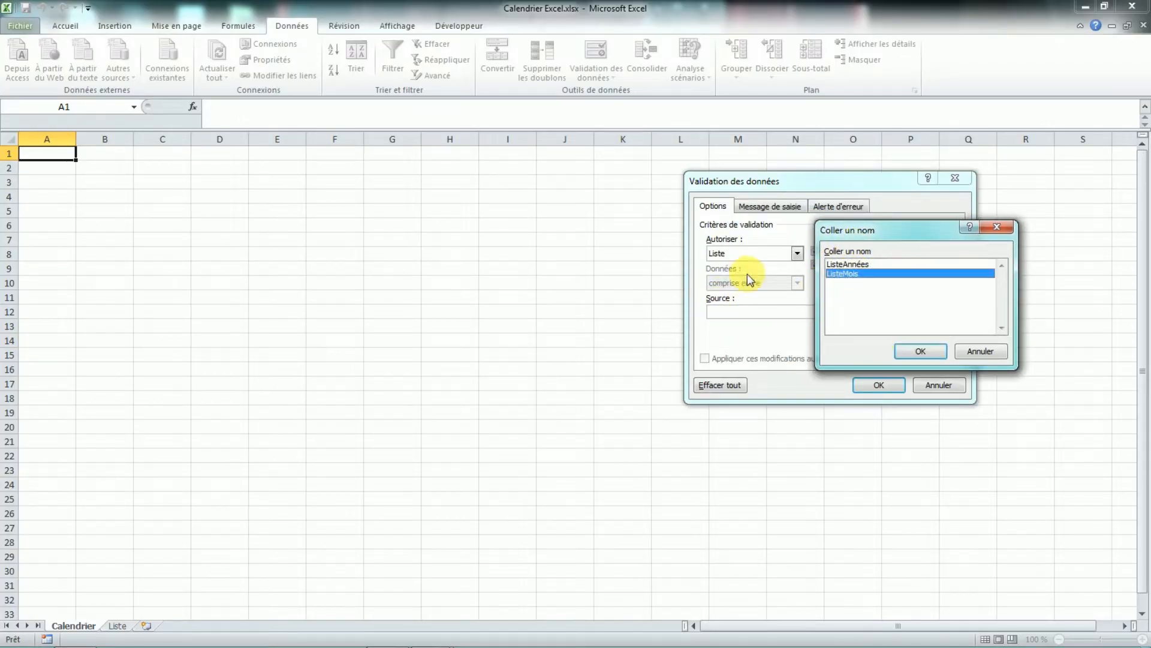
click(919, 351)
click(878, 385)
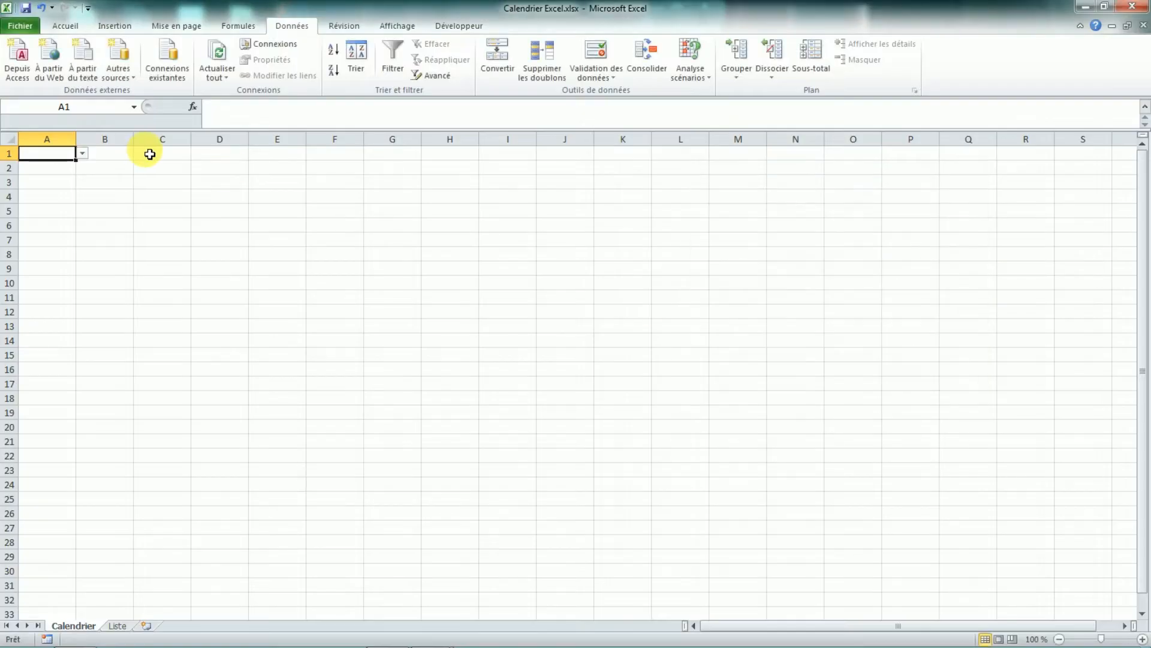
Step: Add a list-type data validation to cell B1, using the named range ListeAnnées as its source
click(128, 159)
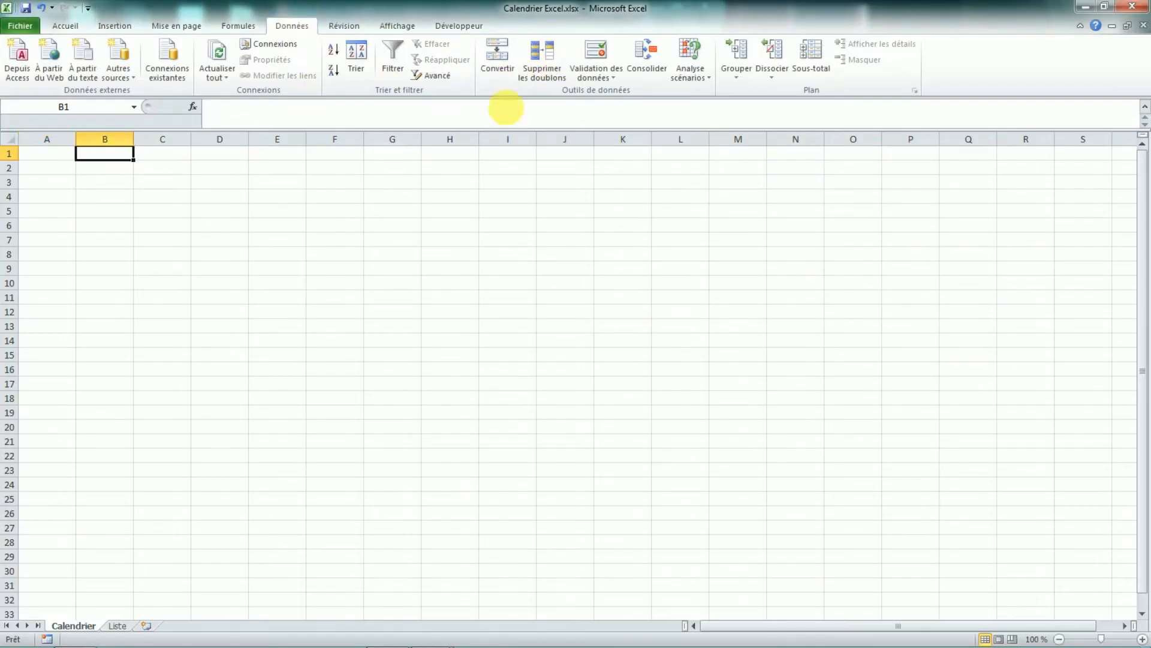
click(594, 77)
click(593, 96)
click(743, 254)
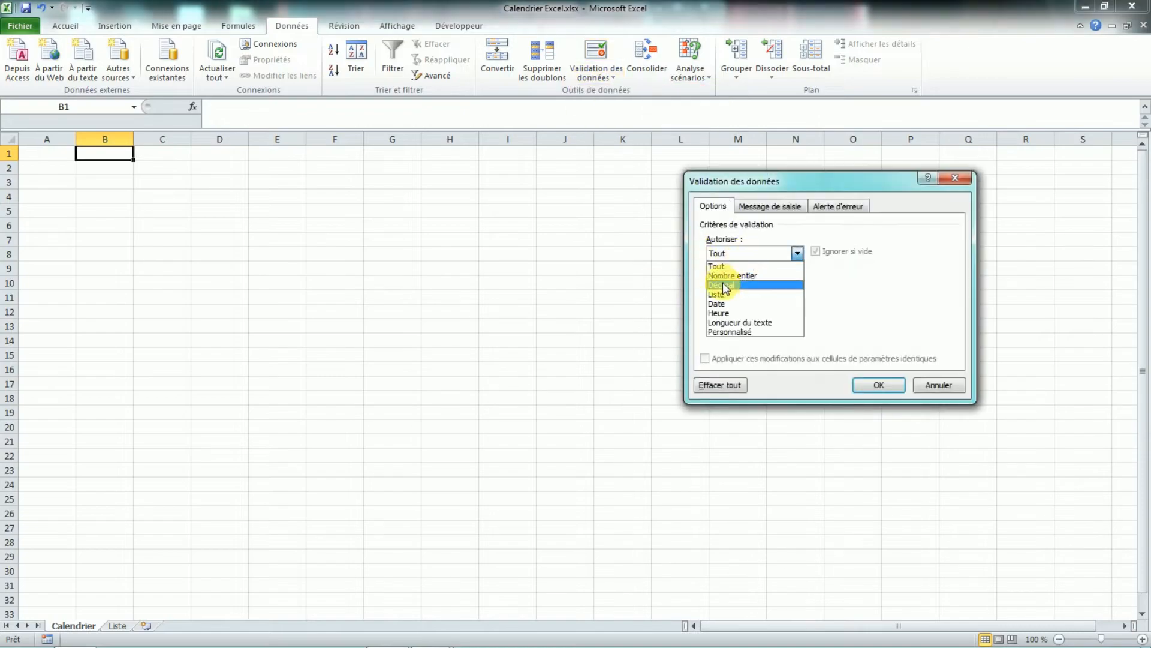
click(726, 295)
click(765, 311)
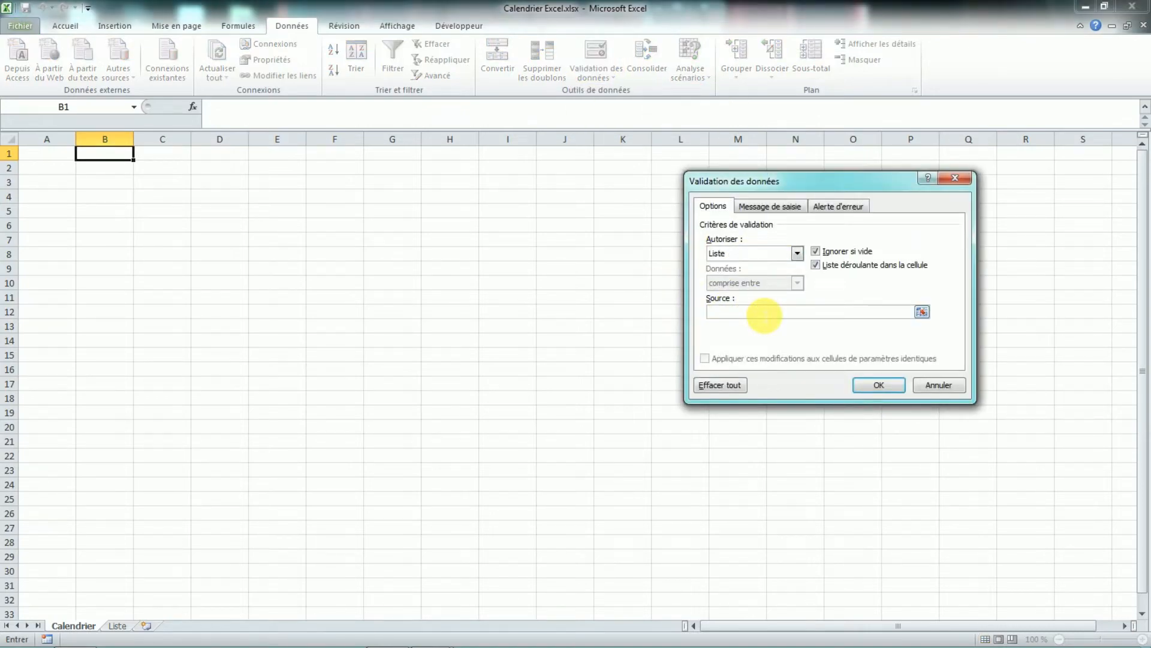
key(F3)
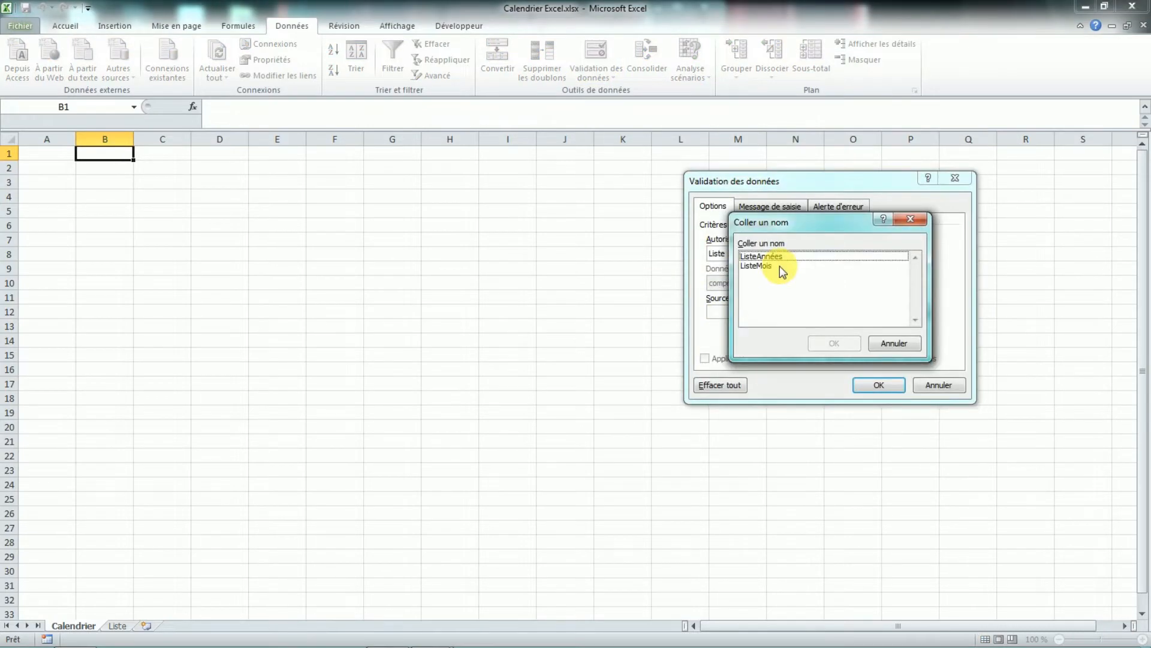
click(778, 257)
click(831, 342)
click(872, 385)
click(235, 237)
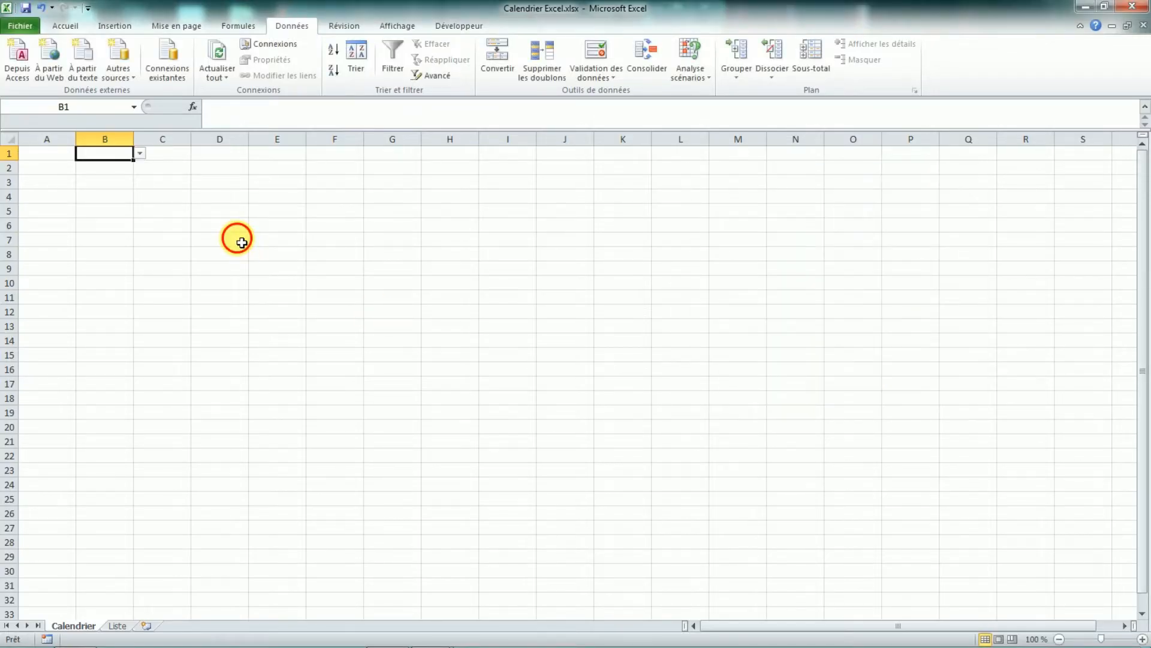
Step: Apply an outside border around the drop-down cells A1:B1
drag(62, 157, 102, 159)
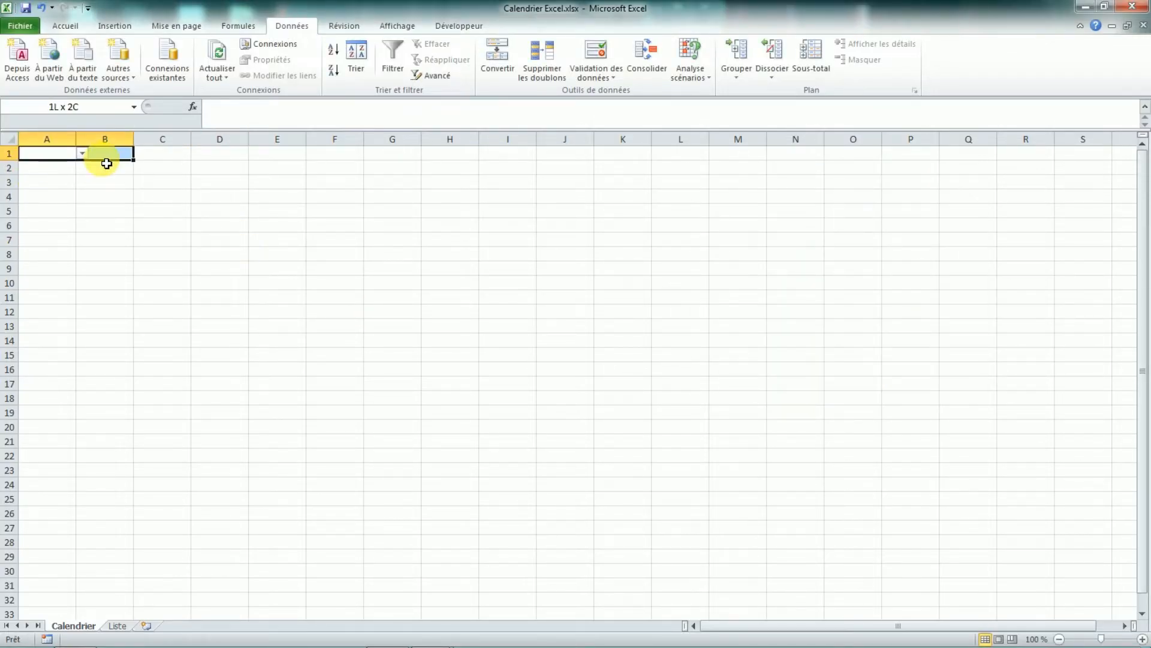
click(66, 26)
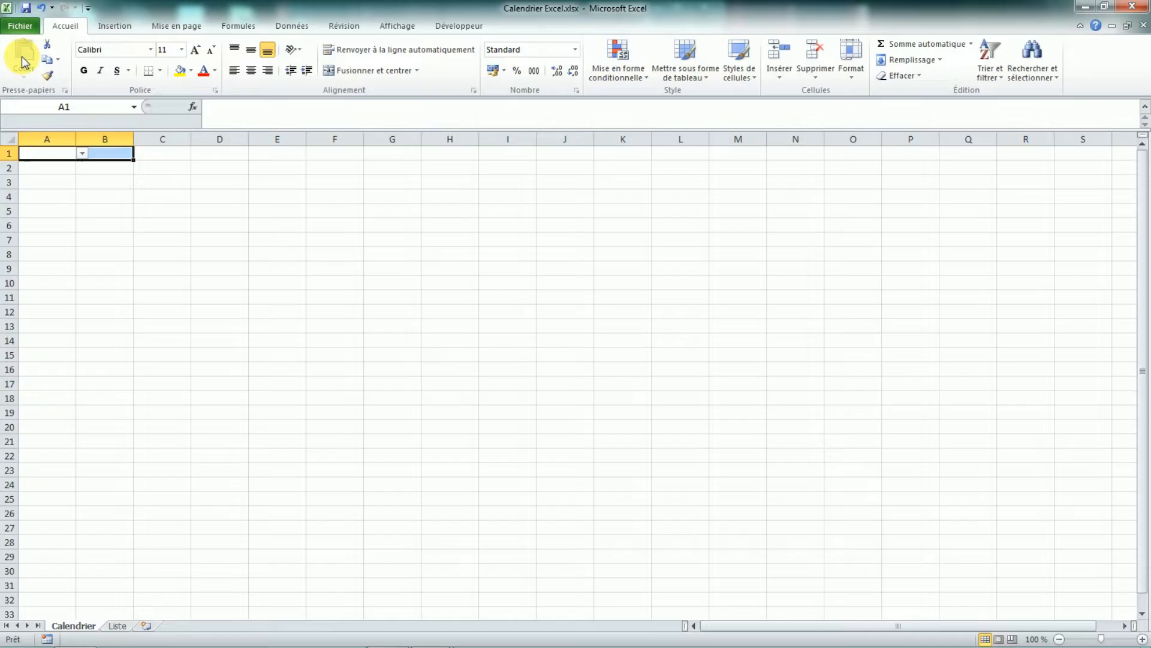
click(161, 71)
click(189, 200)
Step: Enter the weekday headers Lundi, Mardi, Mercredi, Jeudi, Vendredi, Samedi and Dimanche in cells B7:H7
click(105, 239)
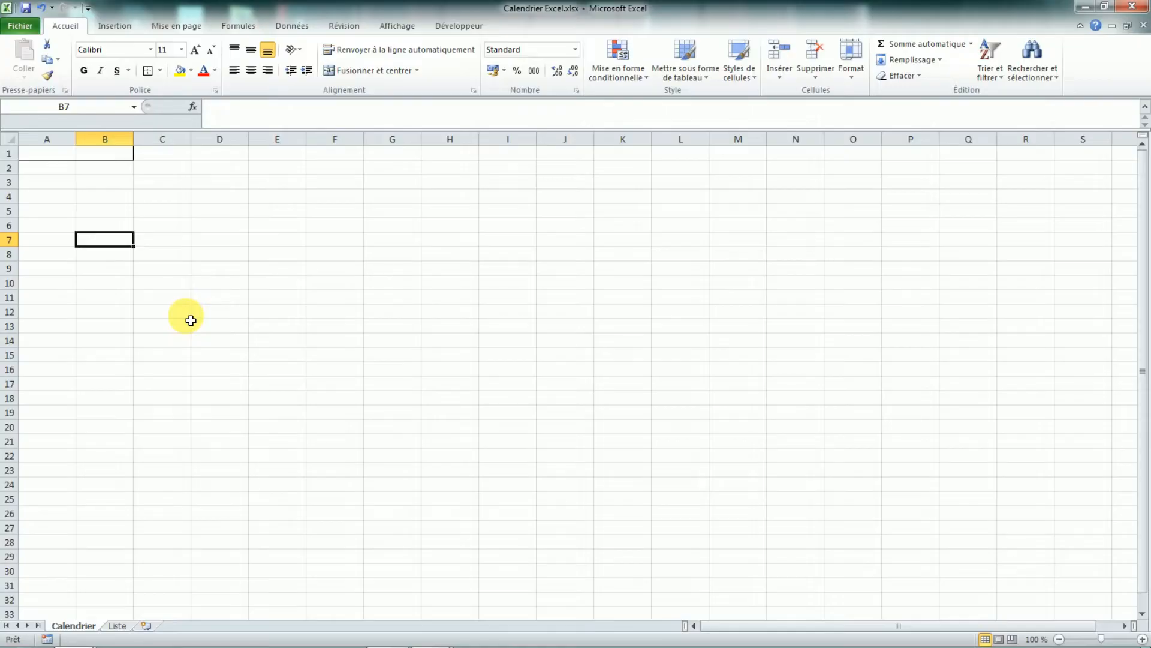
text(L)
key(Caps_Lock)
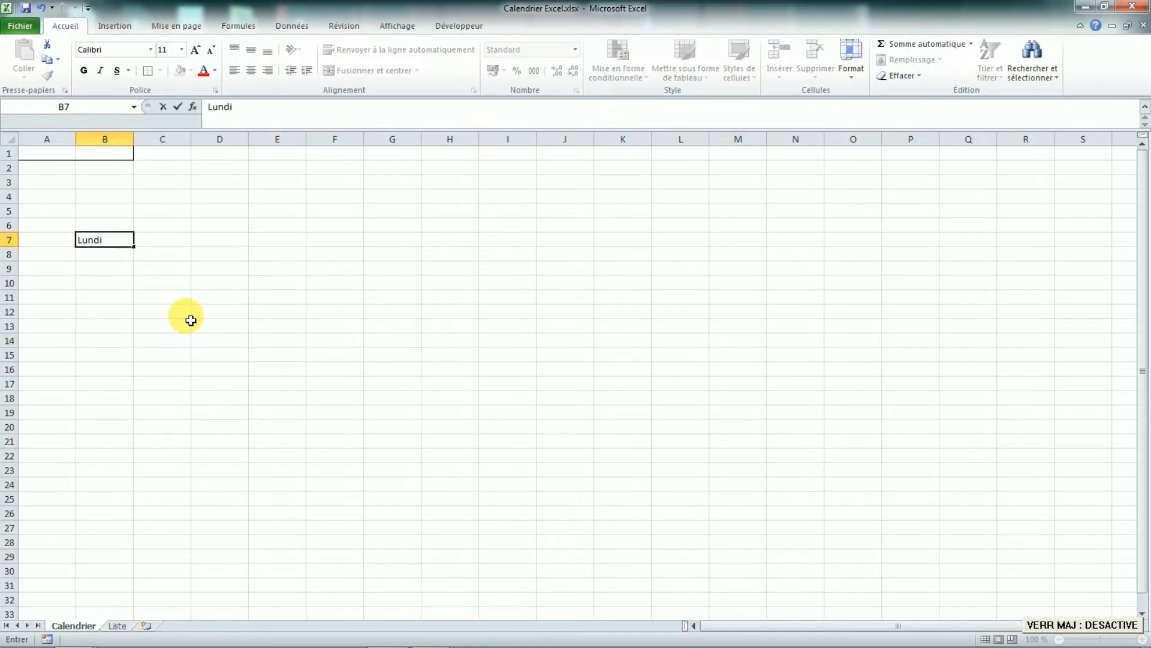
key(Tab)
text(Mar)
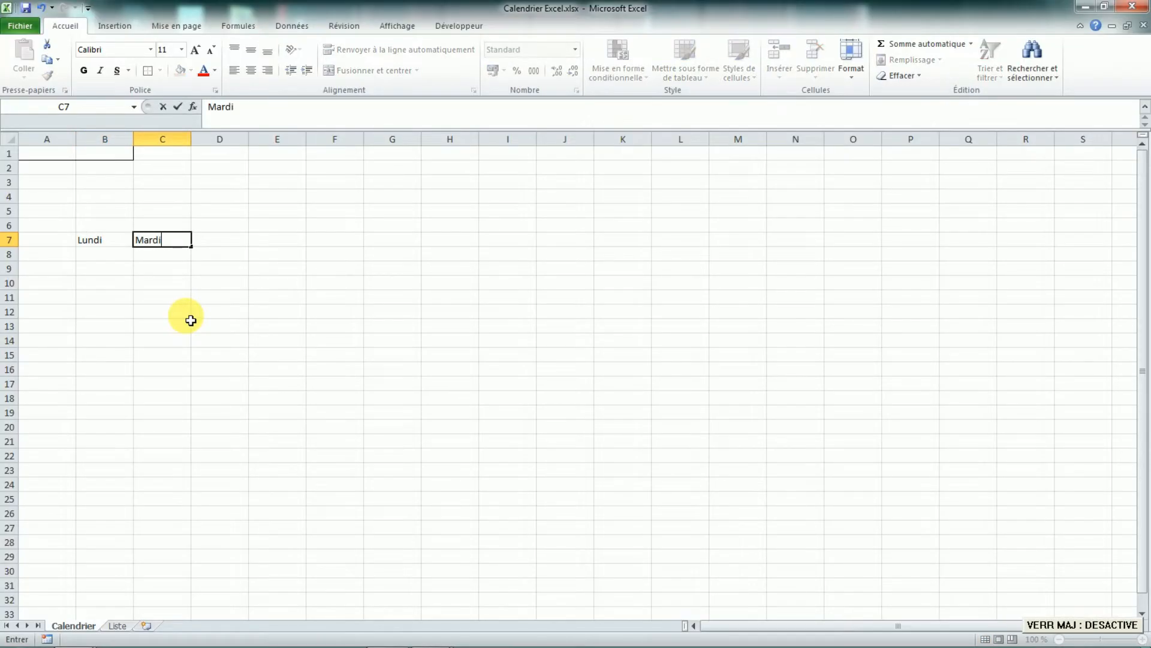
key(Return)
drag(106, 241, 464, 240)
Step: Apply all borders to the weekday headers and the two rows beneath them, covering B7:H9
click(151, 258)
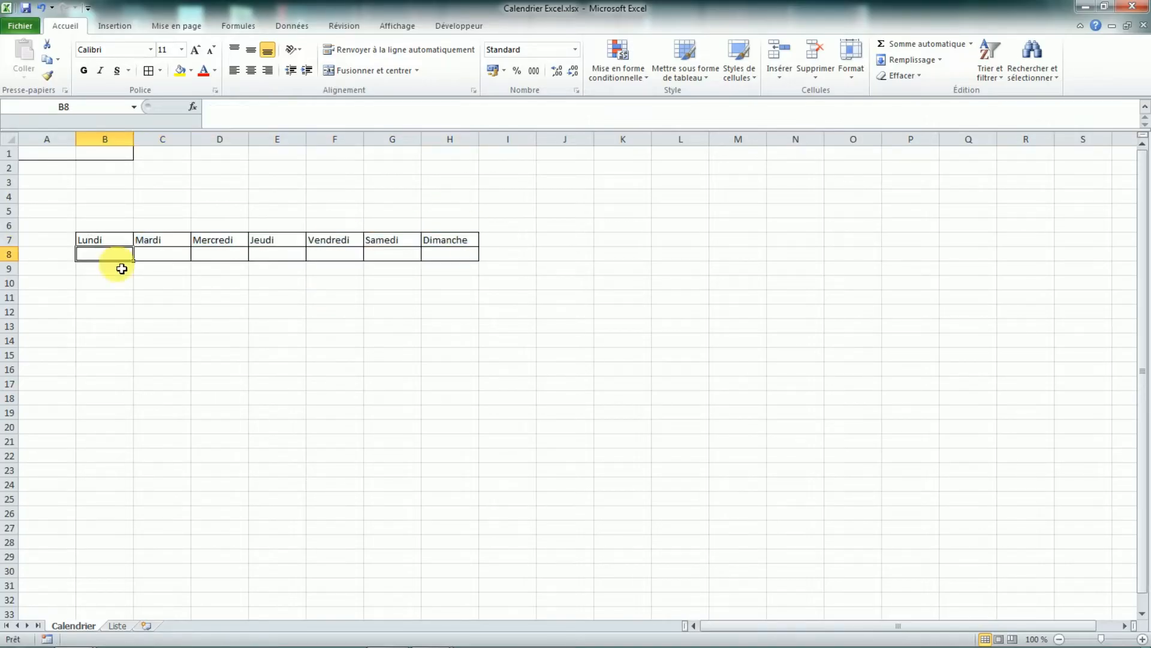
click(120, 282)
drag(98, 239, 456, 255)
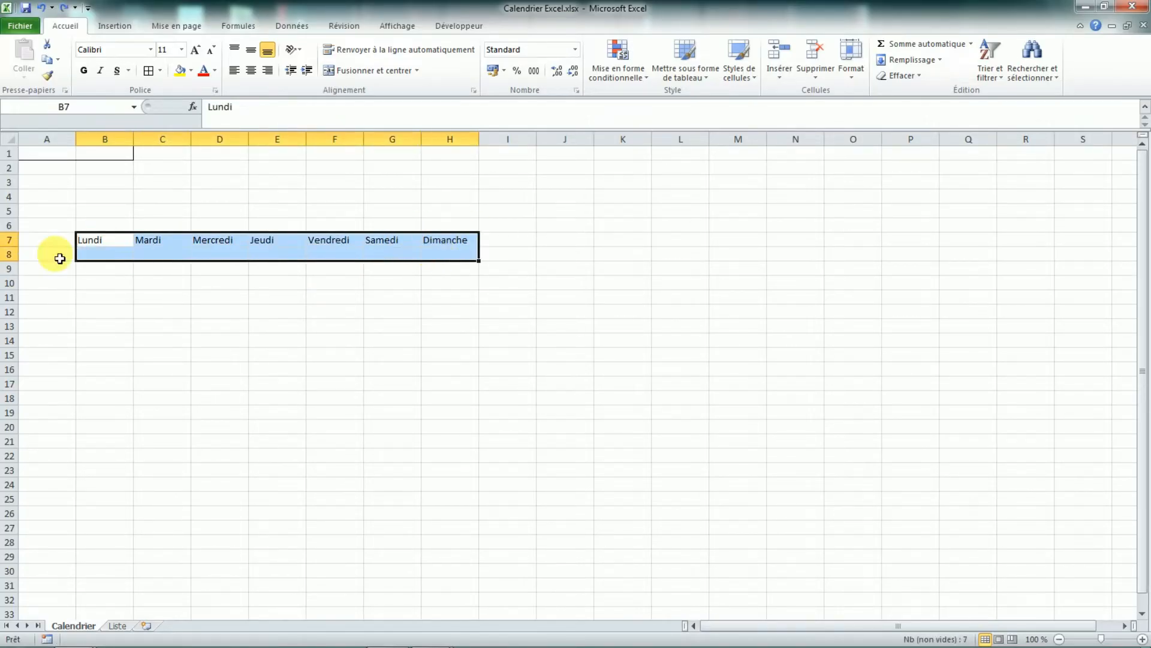
click(148, 70)
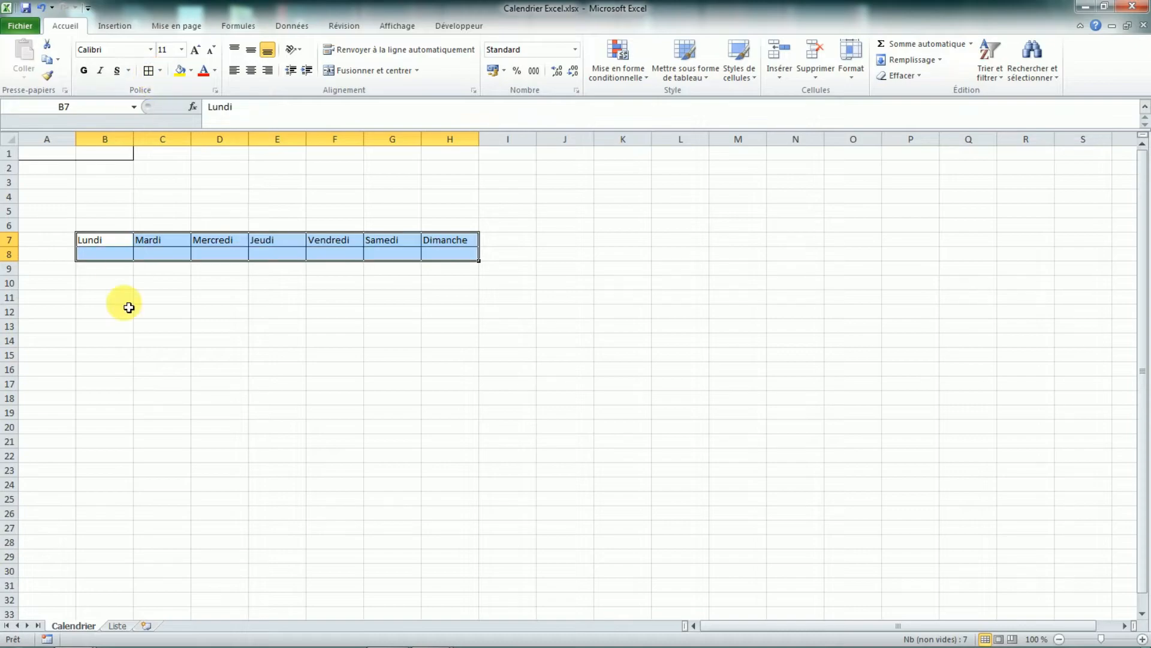
drag(92, 270, 450, 270)
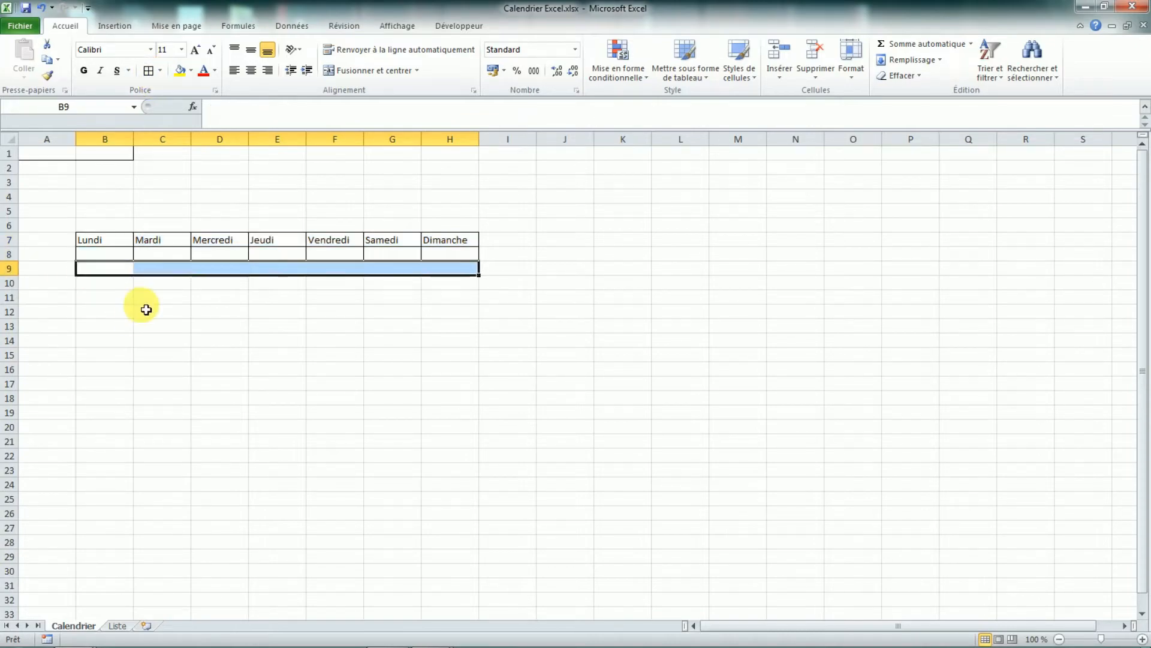
click(147, 72)
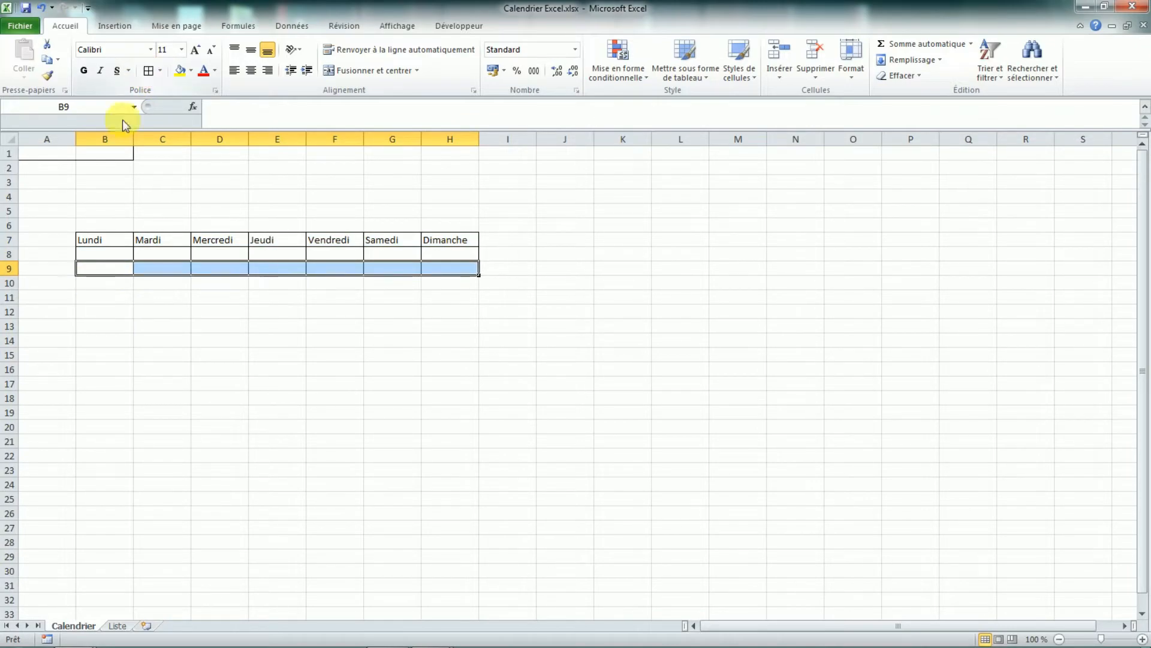
Step: Set the height of row 9 to 40
right_click(9, 270)
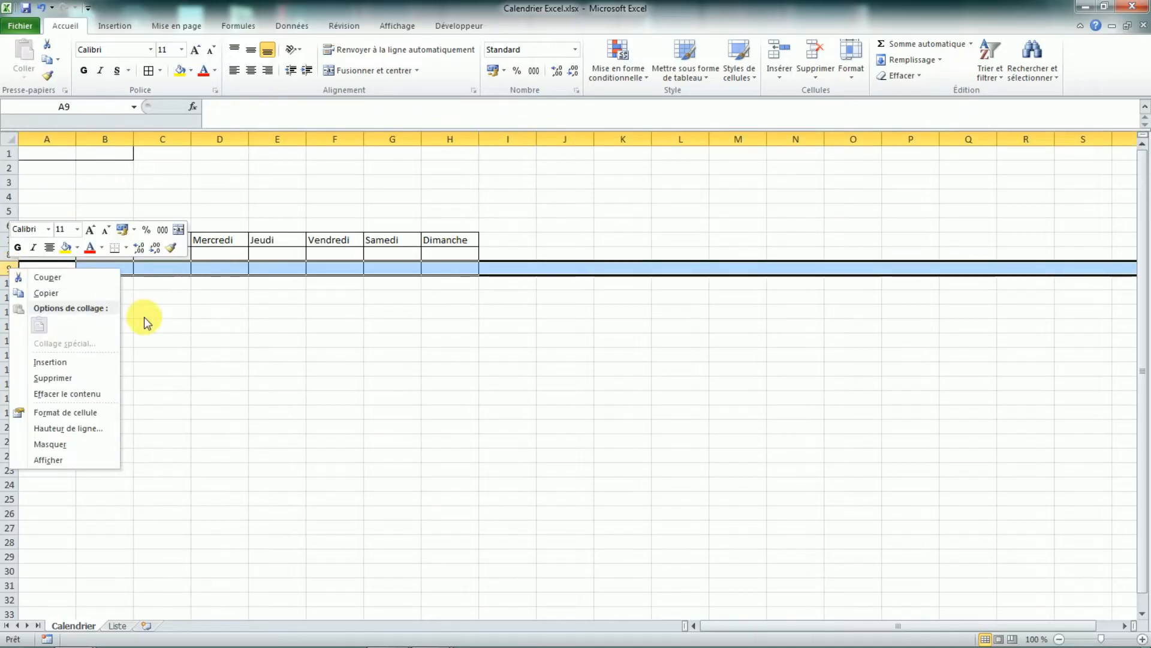
click(68, 428)
text(40)
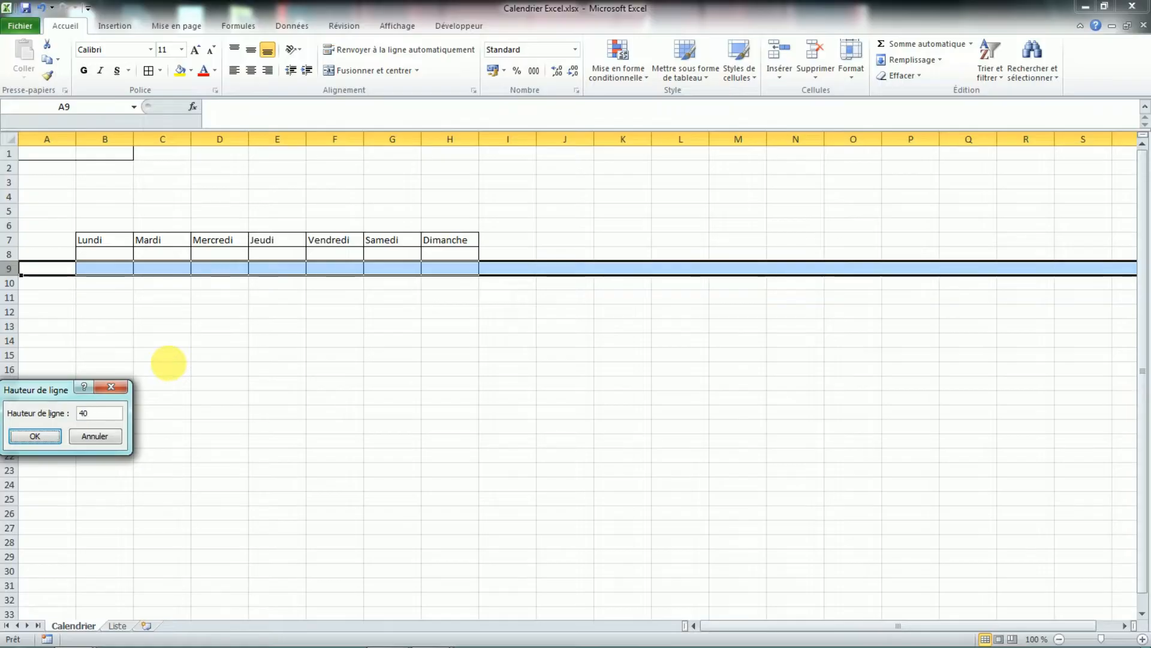
key(Return)
click(90, 254)
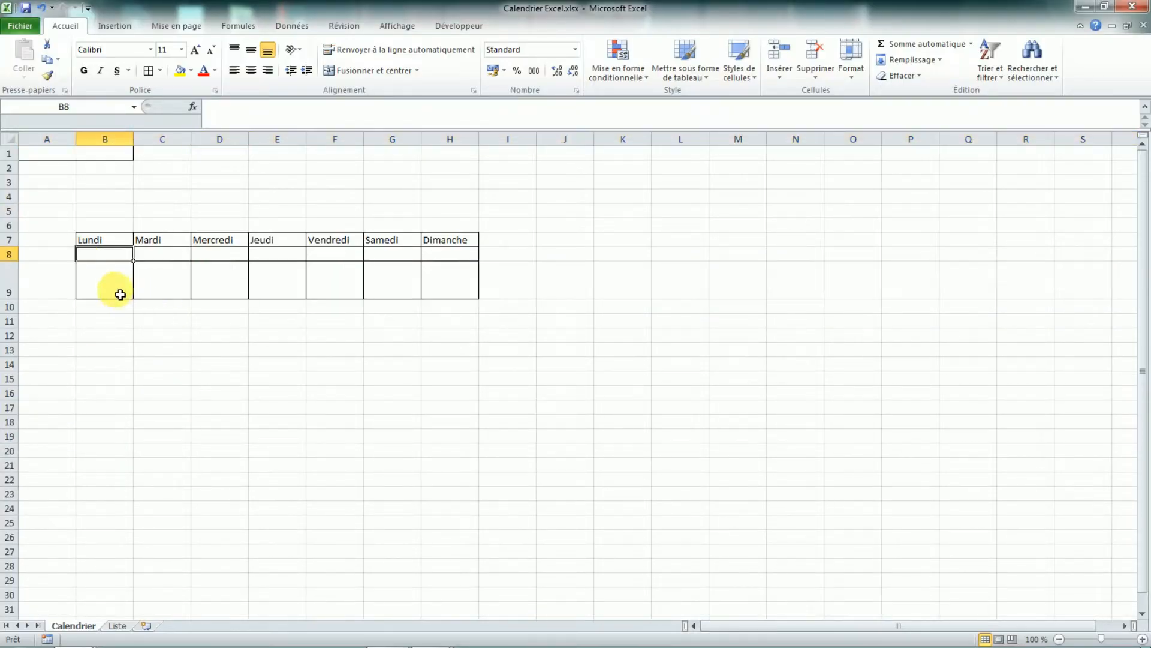
click(156, 319)
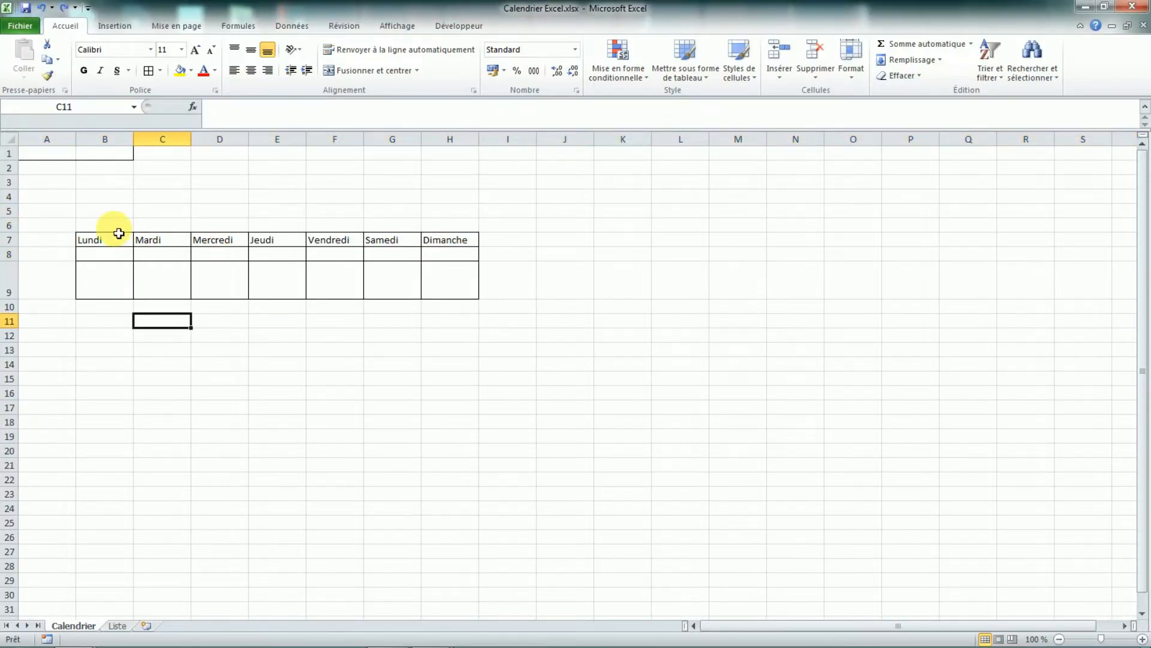
Step: Merge and centre cells B6:H6 above the weekday headers for the calendar title
drag(105, 224, 432, 229)
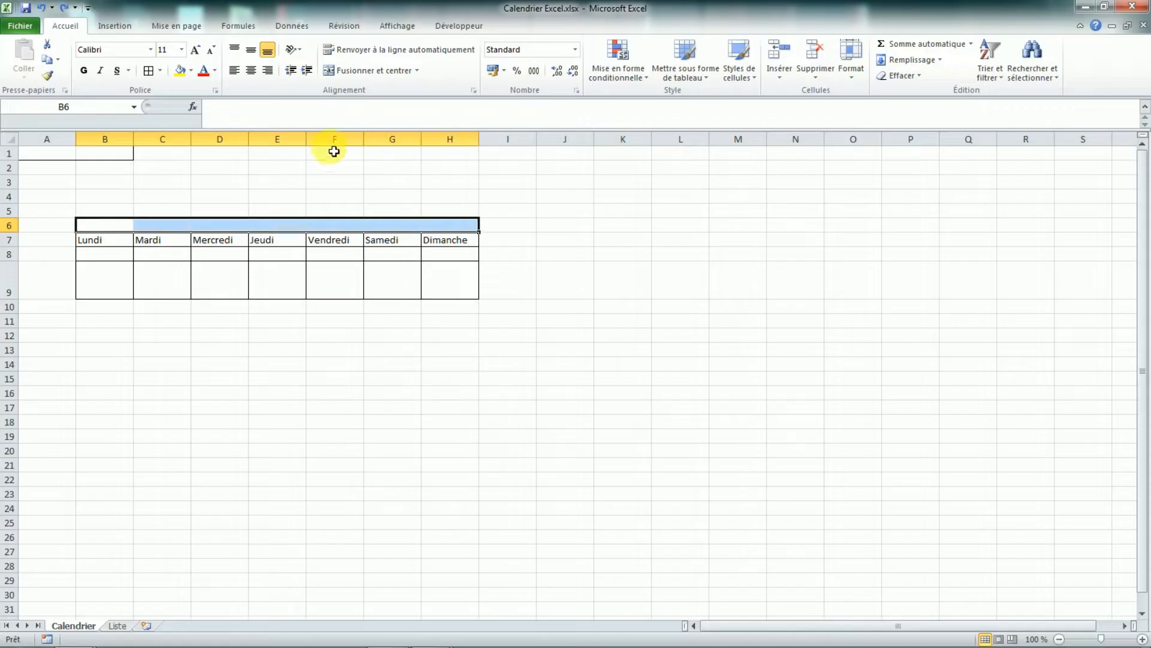
click(367, 70)
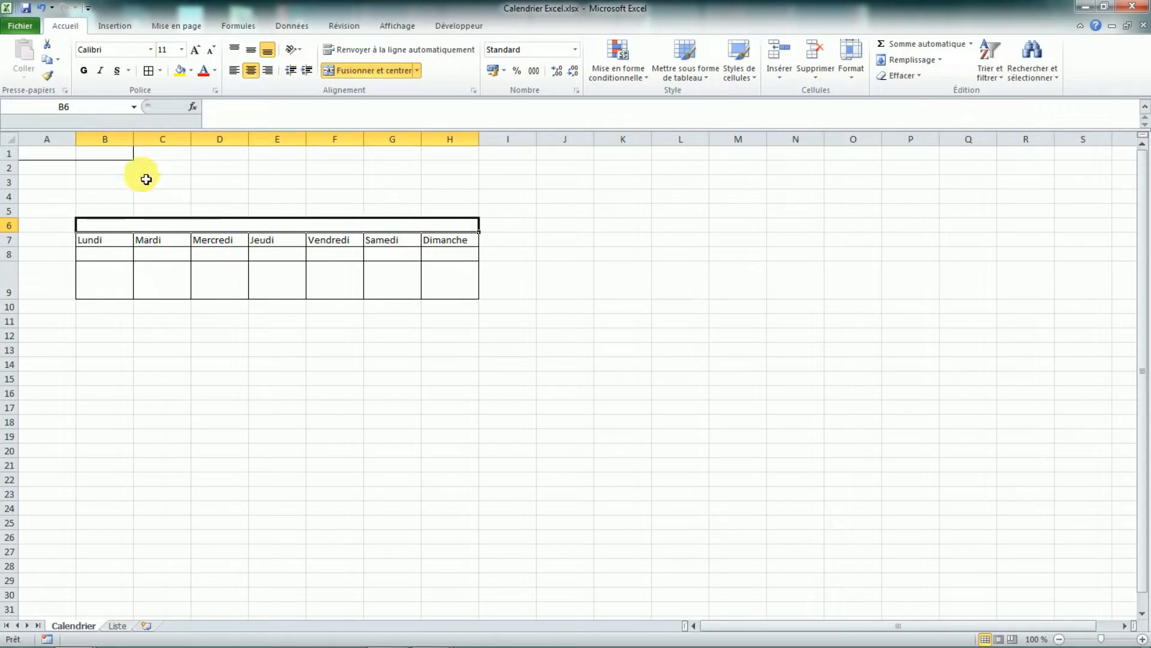
Step: Choose month 4 in cell A1 and year 2019 in cell B1 from their drop-down lists
click(66, 154)
click(82, 153)
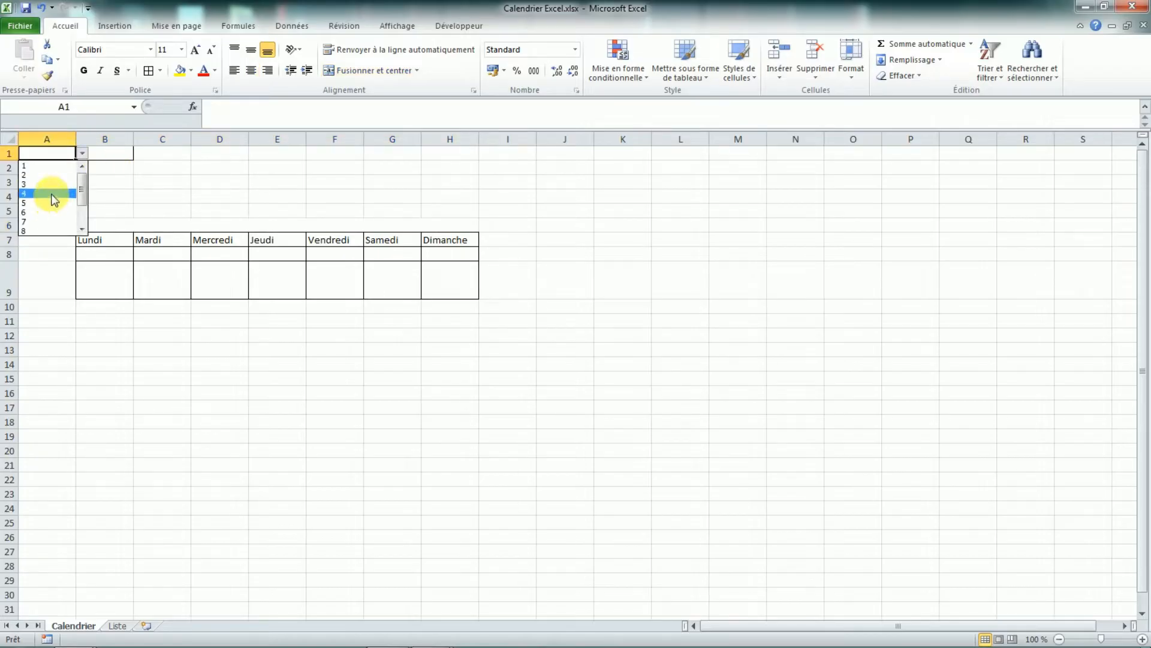
click(51, 193)
click(120, 154)
click(139, 153)
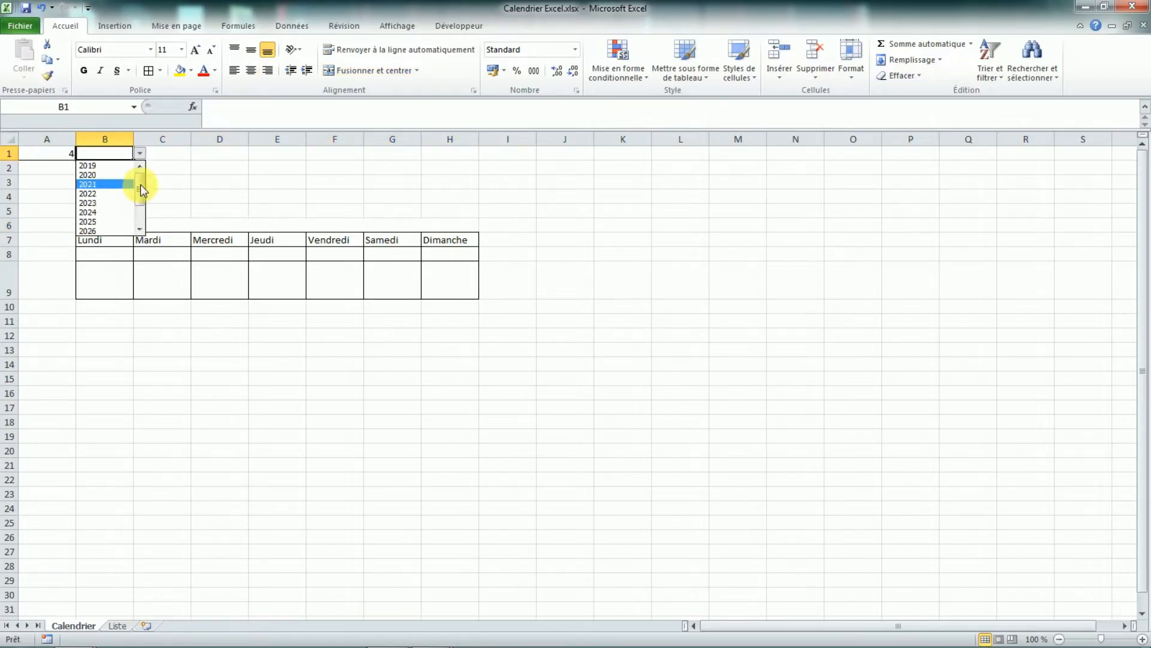
click(123, 165)
Step: Begin a TEXTE formula in the merged title cell B6, using DATE(B1;A1;1) as its value argument
click(222, 225)
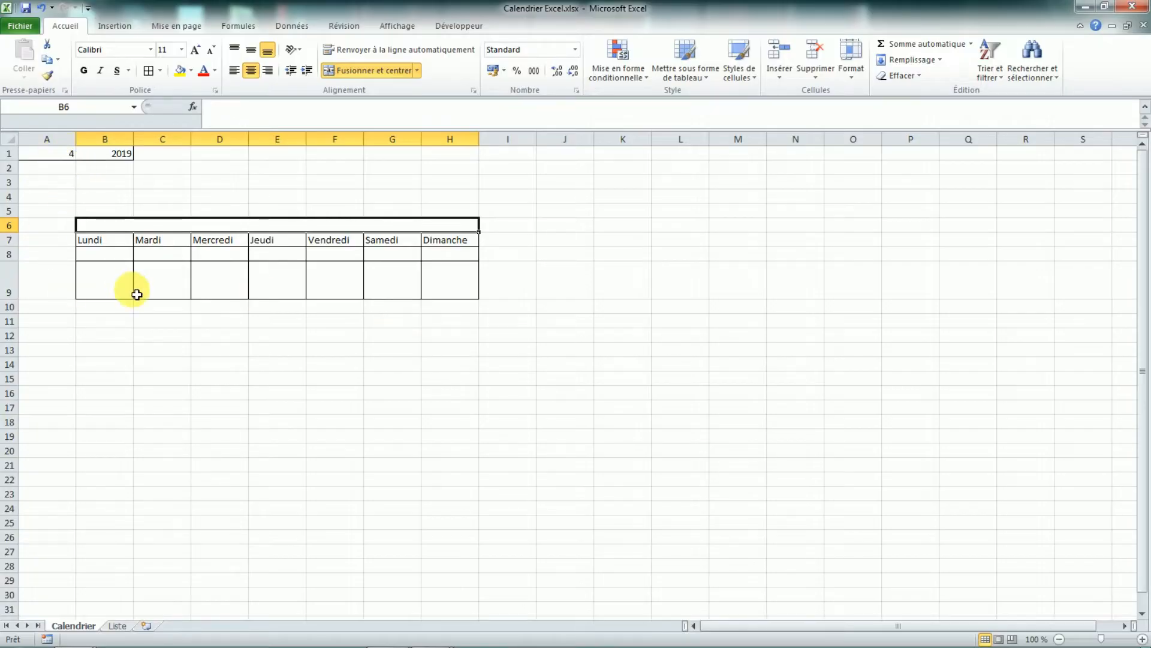
text(=)
key(Caps_Lock)
text(TEXTE)
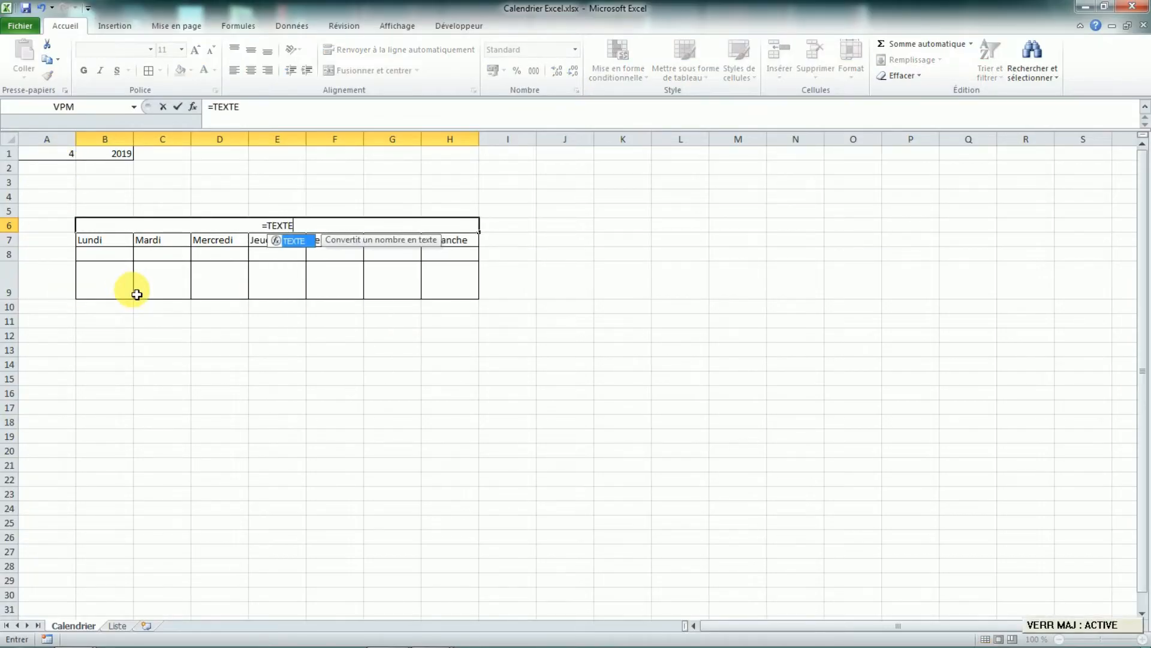
key(Caps_Lock)
text(()
key(Caps_Lock)
text(DATE)
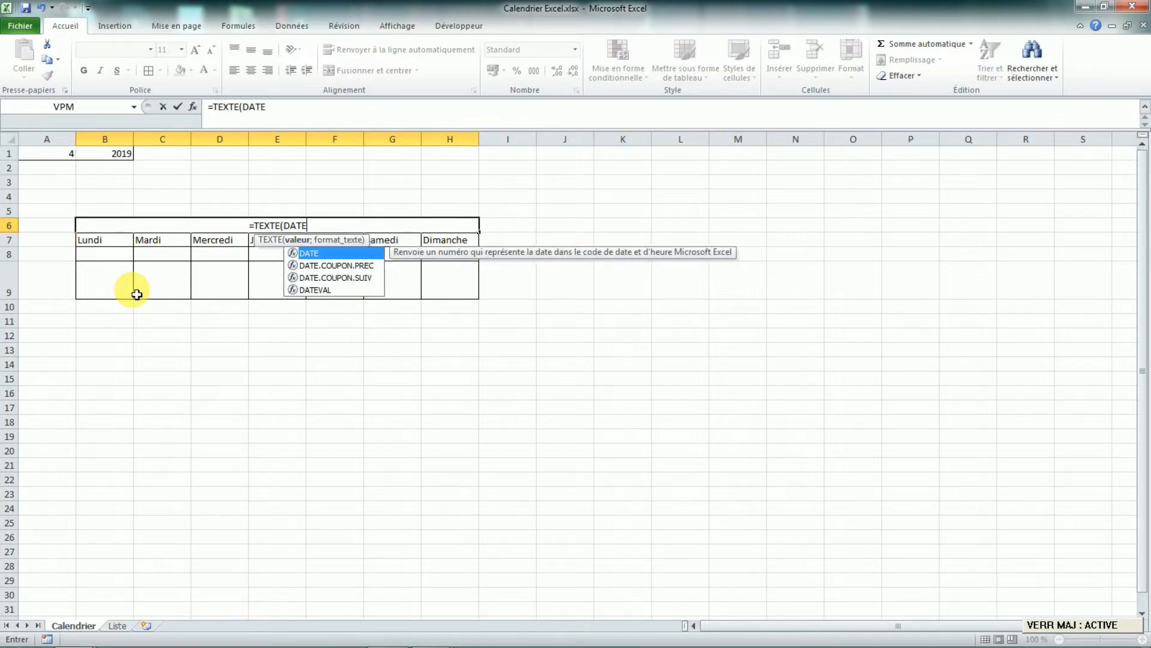
key(Caps_Lock)
text(()
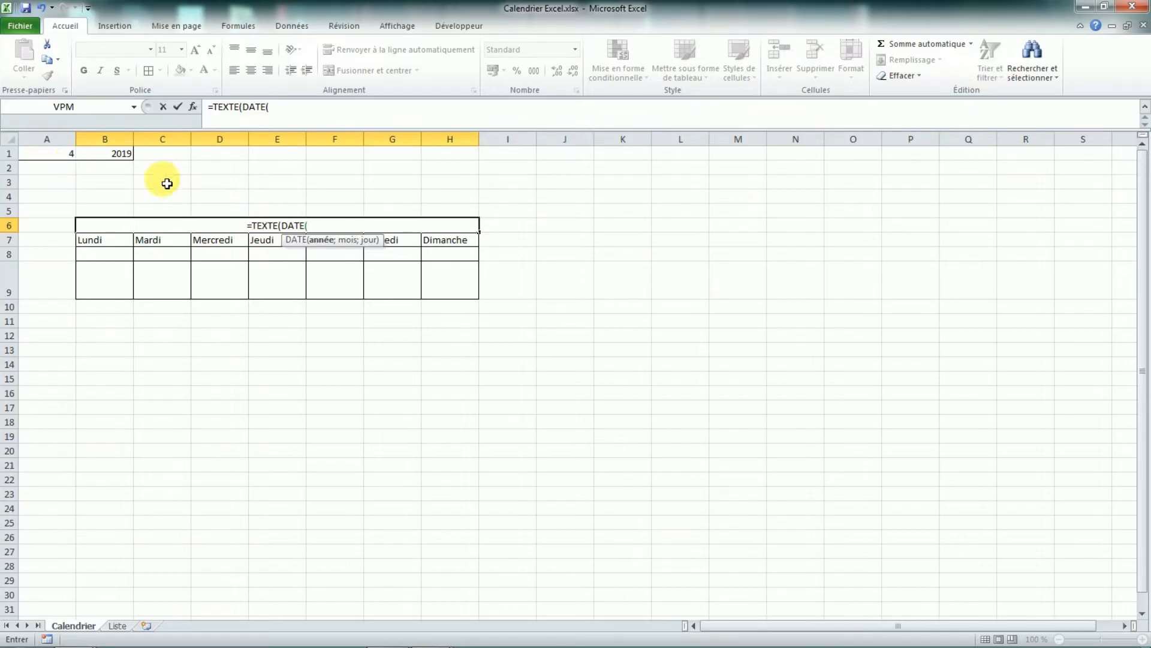
click(114, 160)
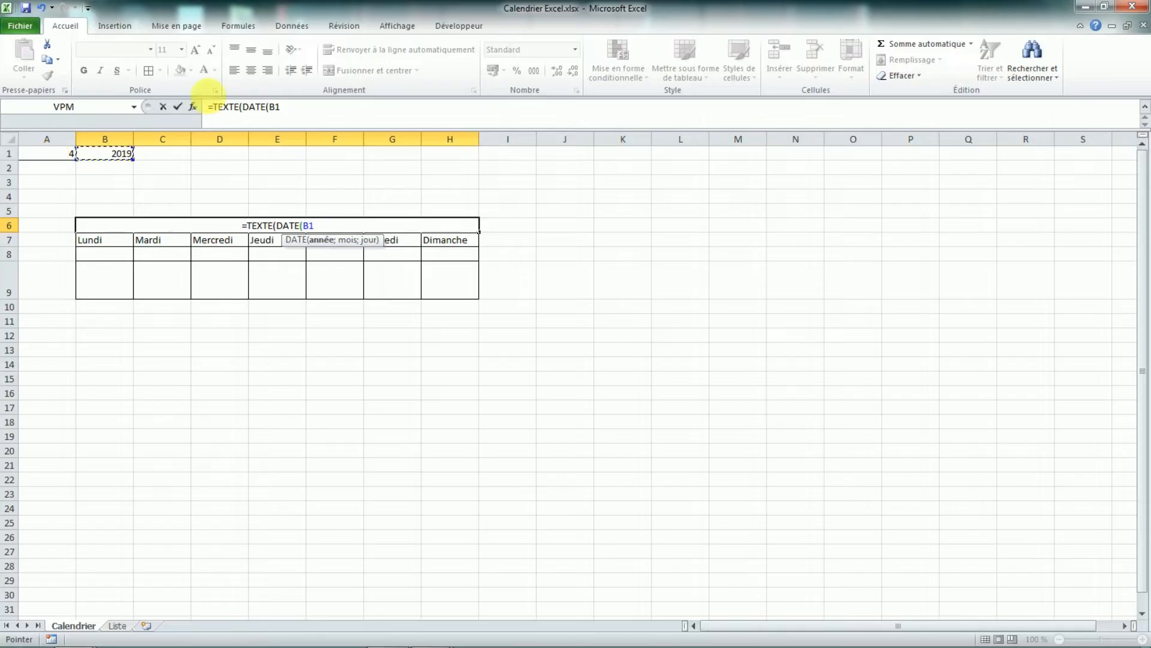
text(;)
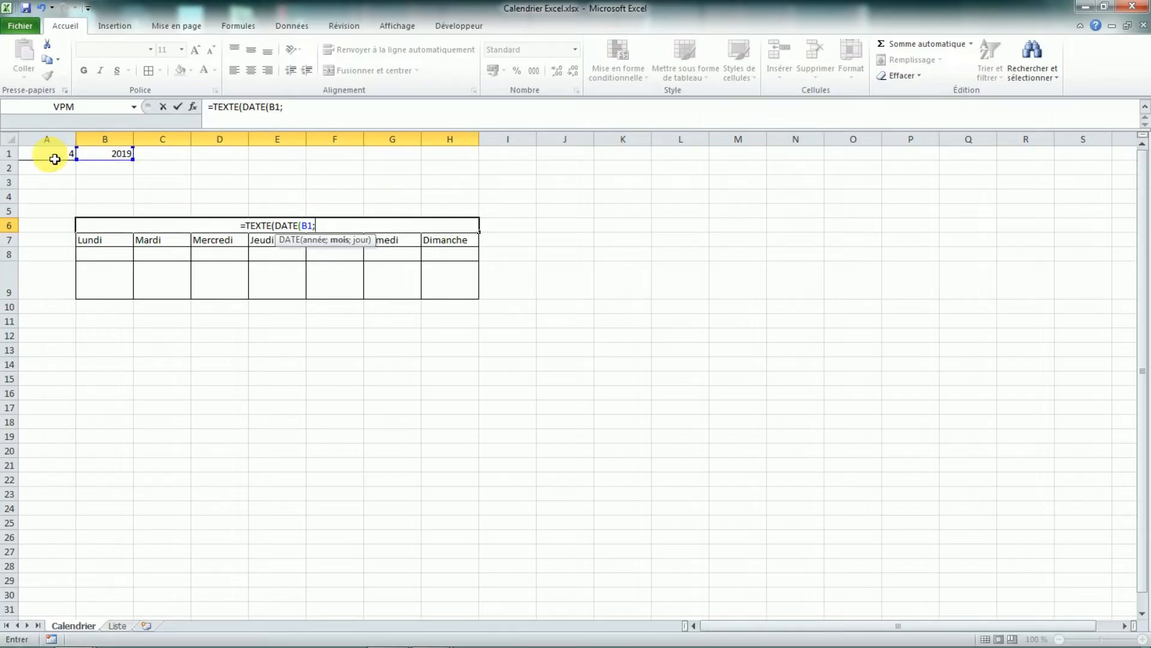
click(52, 155)
text(;)
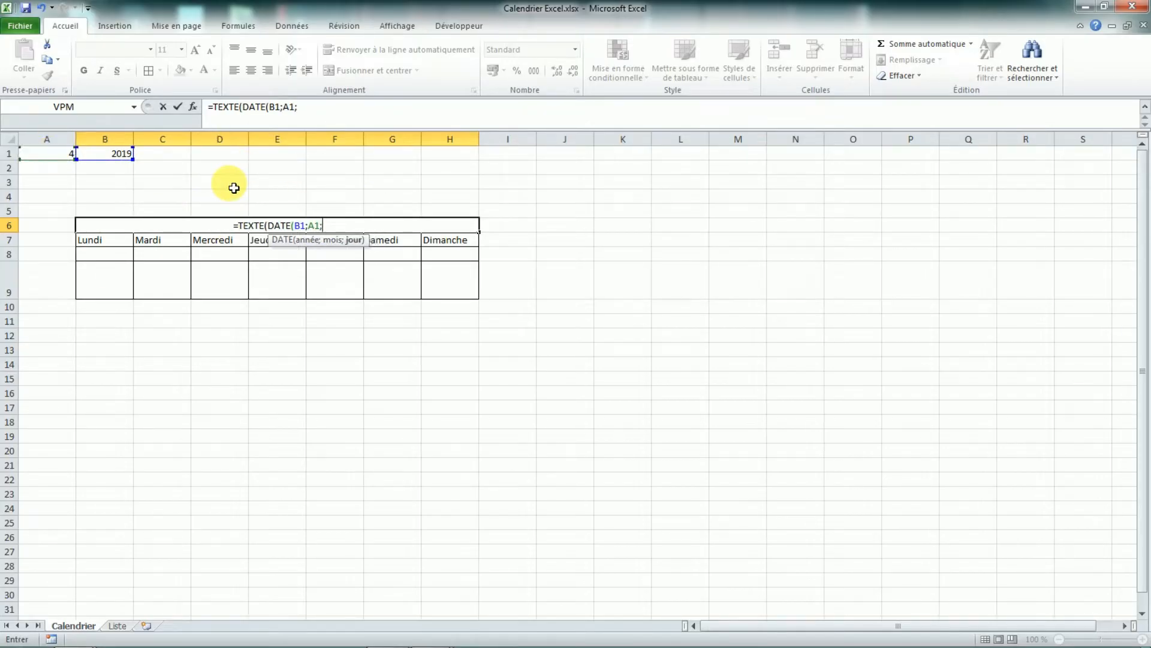
text(1)
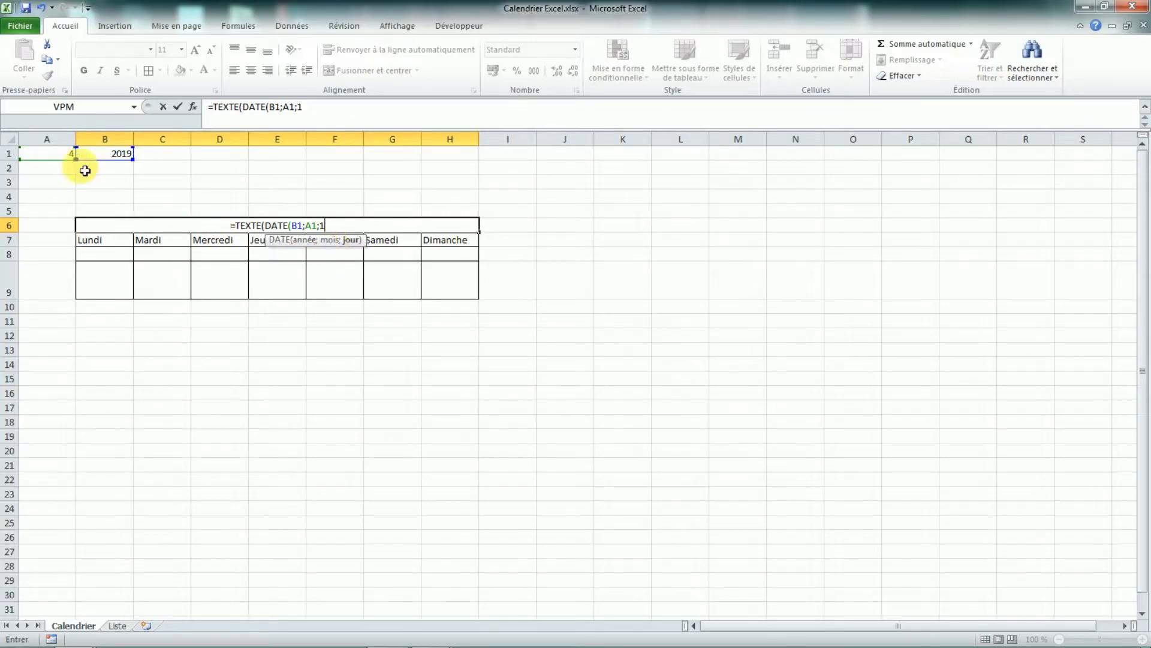
text())
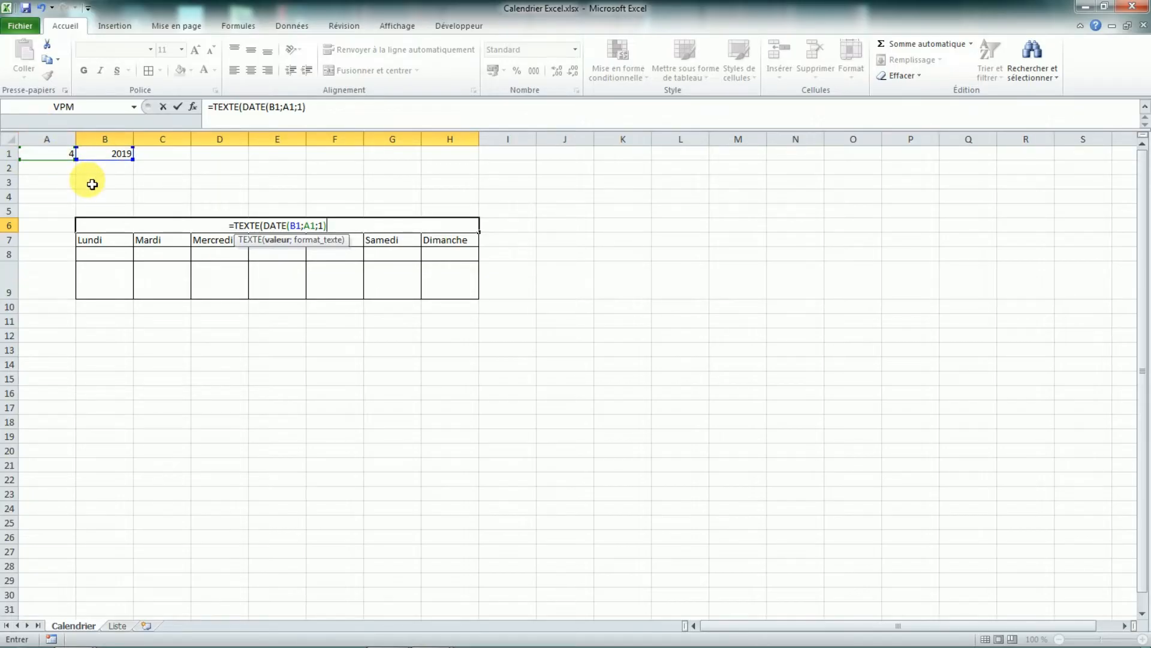
Step: Complete the title formula with the "MMMM" format so it reads =TEXTE(DATE(B1;A1;1);"MMMM")
text(;)
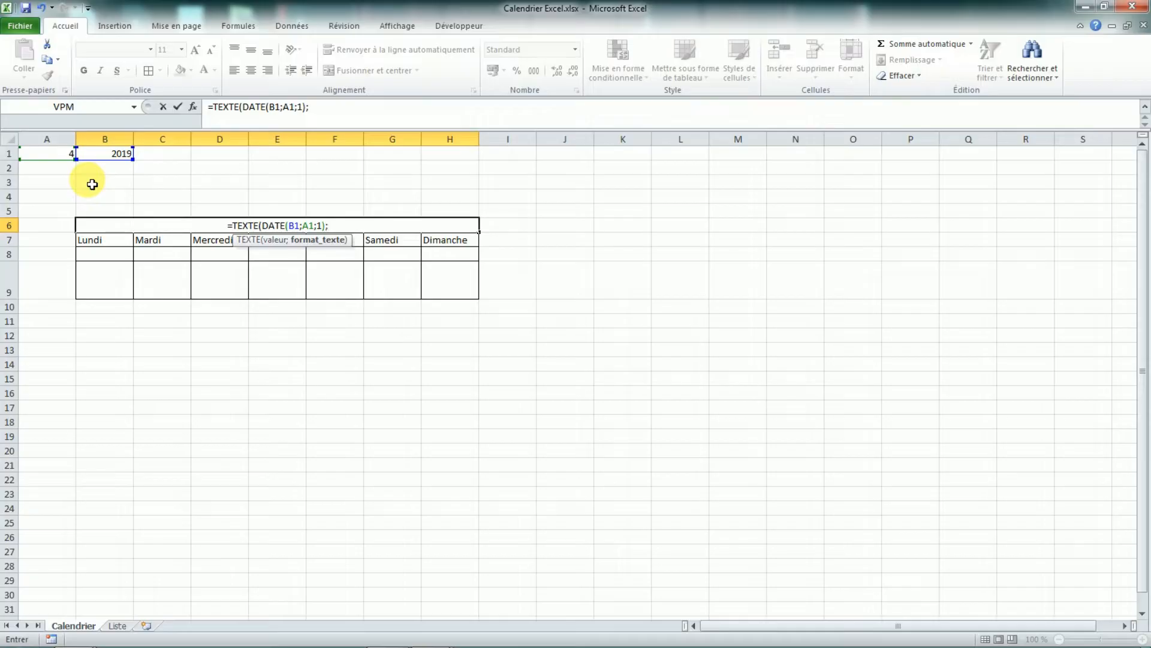
text(")
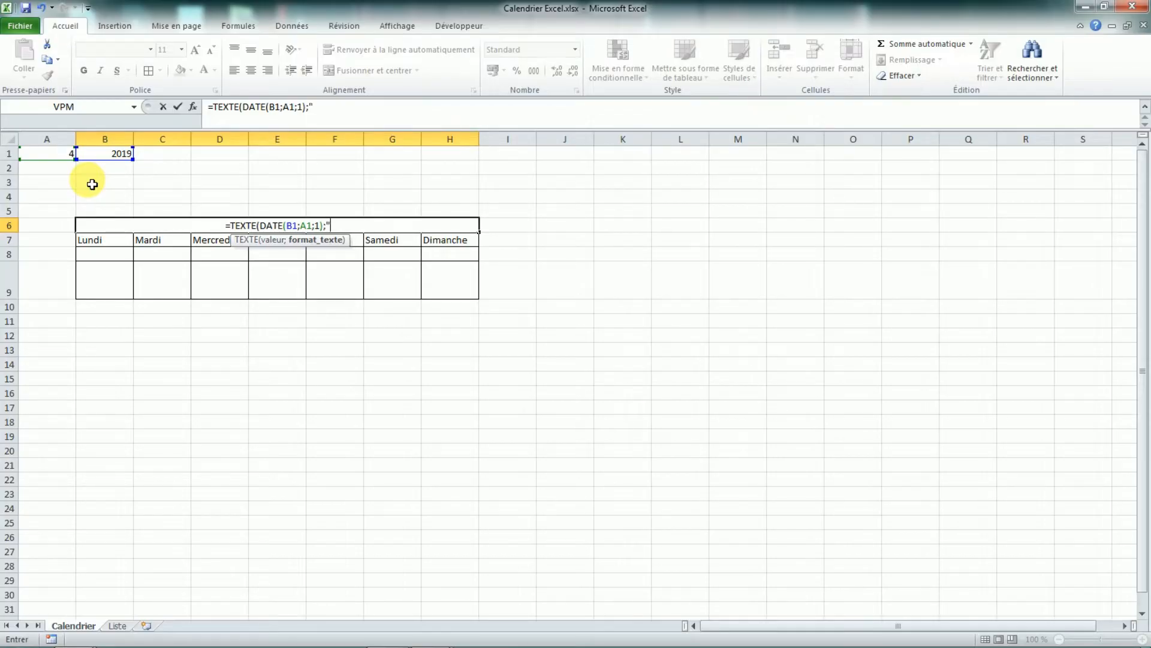
key(Caps_Lock)
text(MMMM)
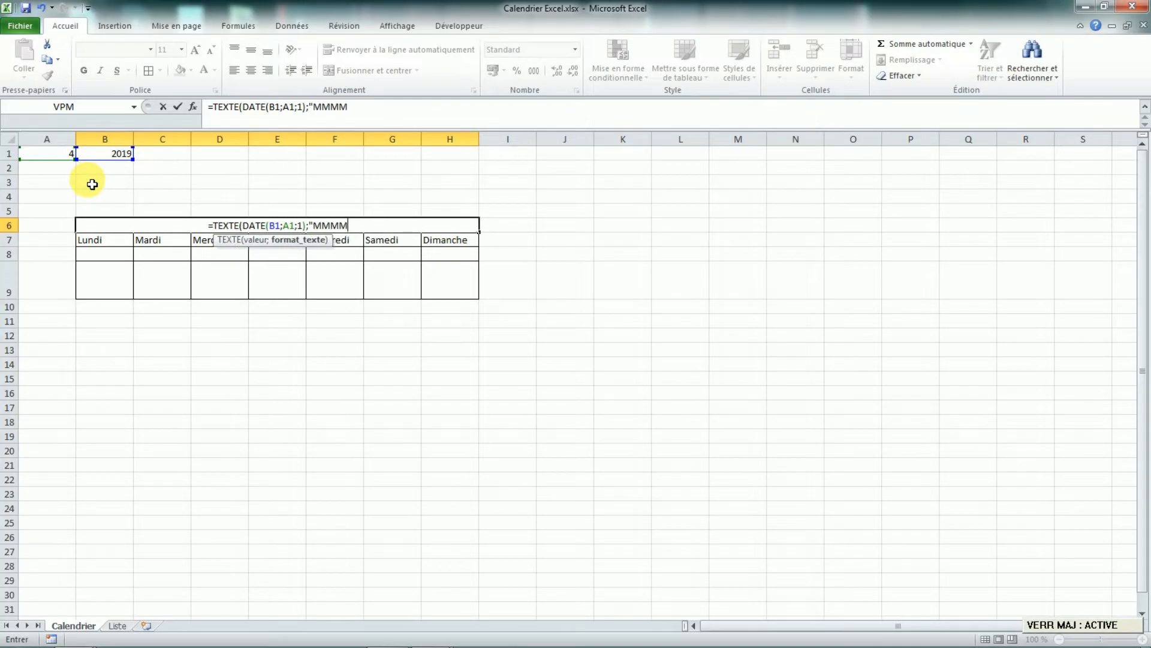
key(Caps_Lock)
text(")
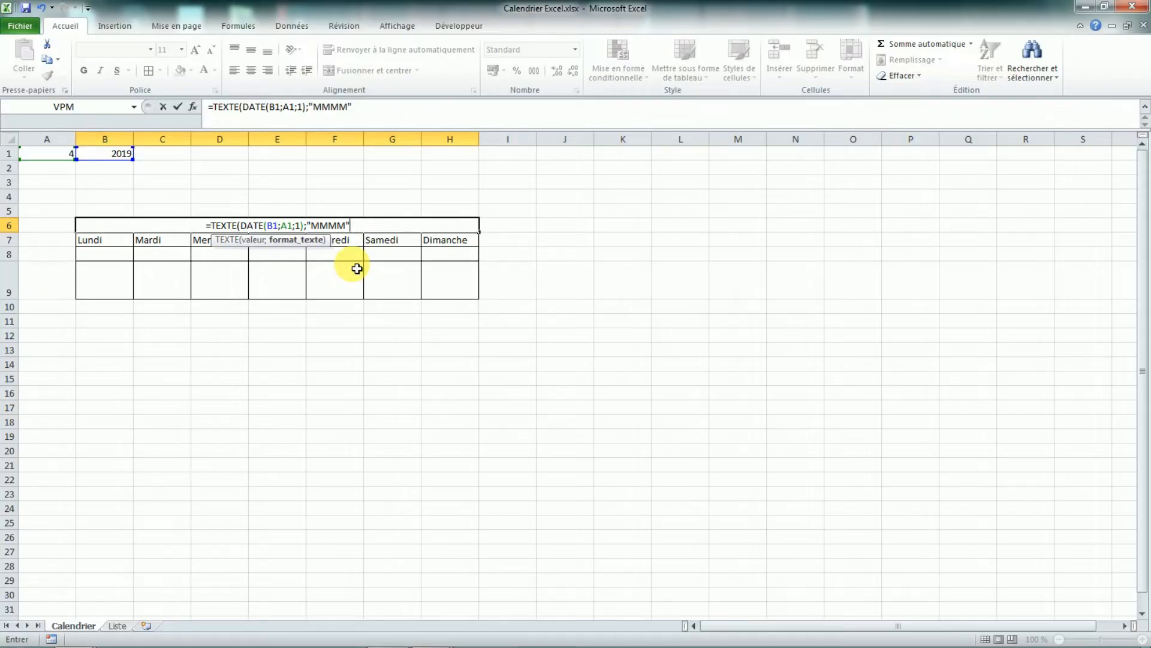
text())
key(Return)
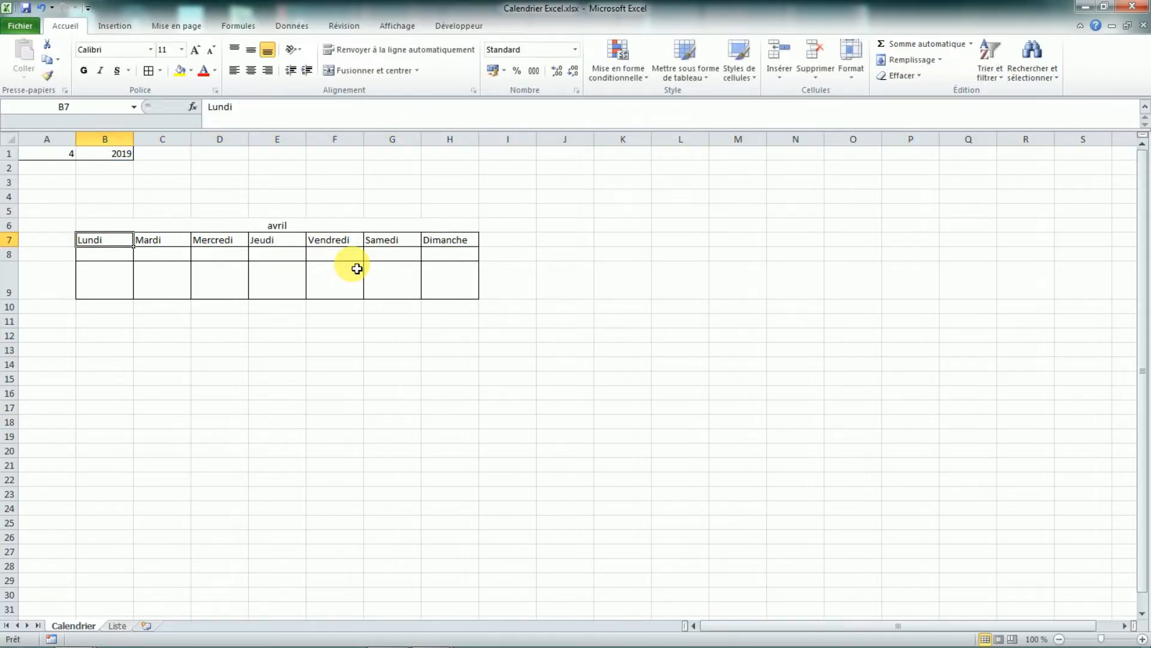
Step: Wrap the B6 title formula in NOMPROPRE, giving =NOMPROPRE(TEXTE(DATE(B1;A1;1);"MMMM"))
click(296, 229)
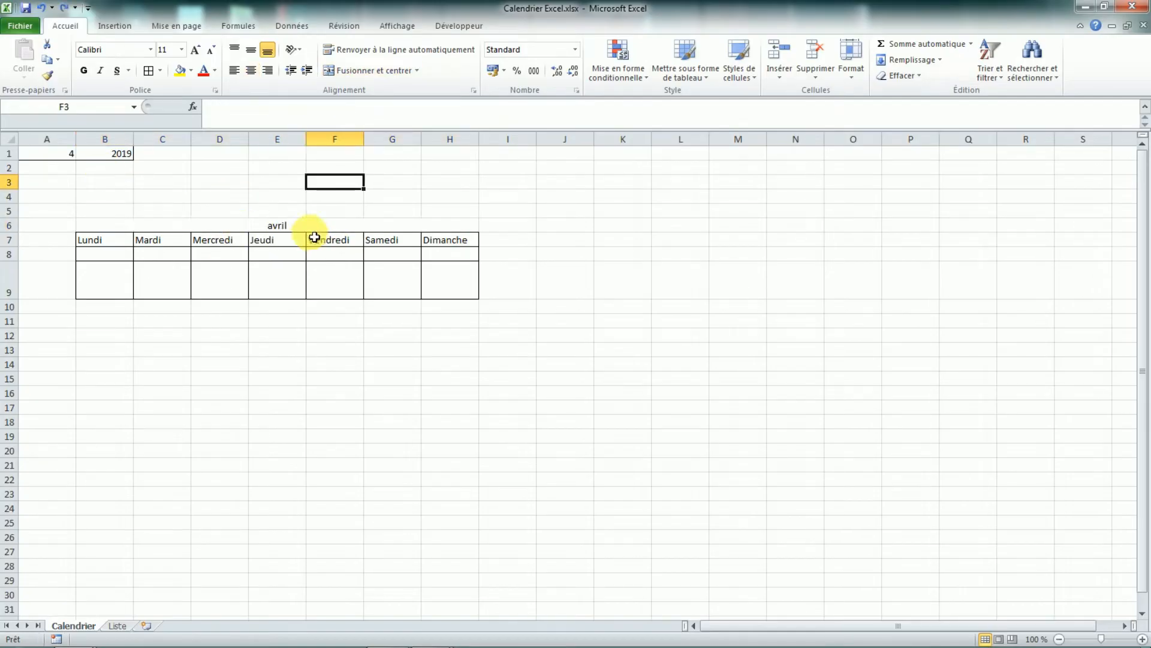
click(308, 224)
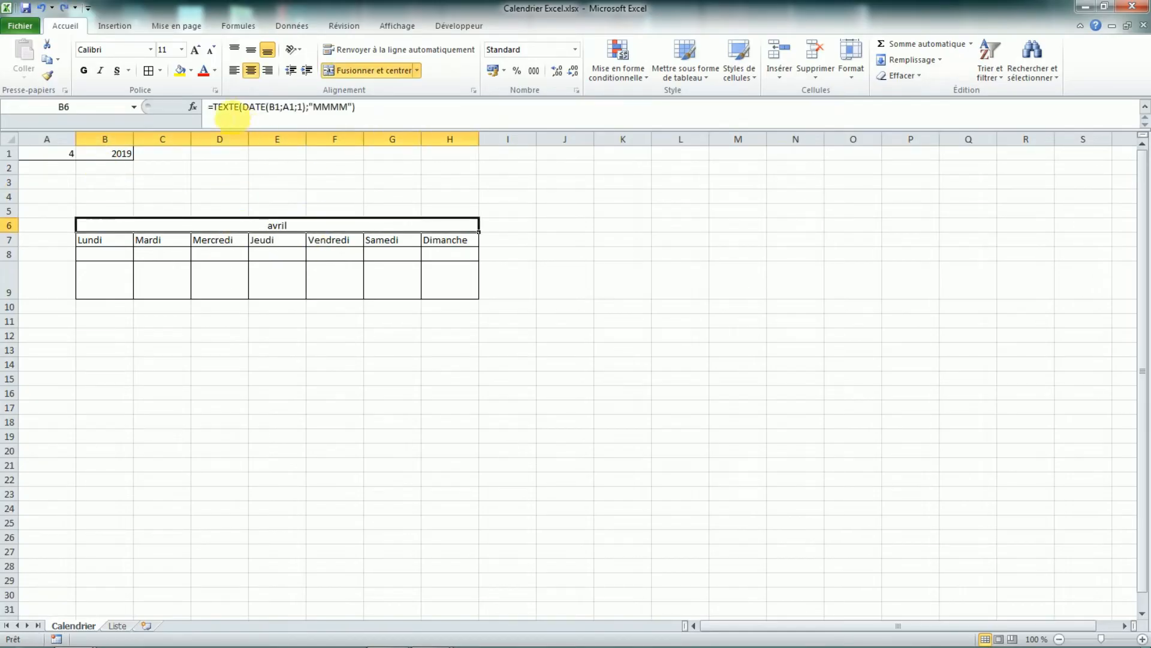
click(212, 107)
key(Caps_Lock)
text(NOMPRO)
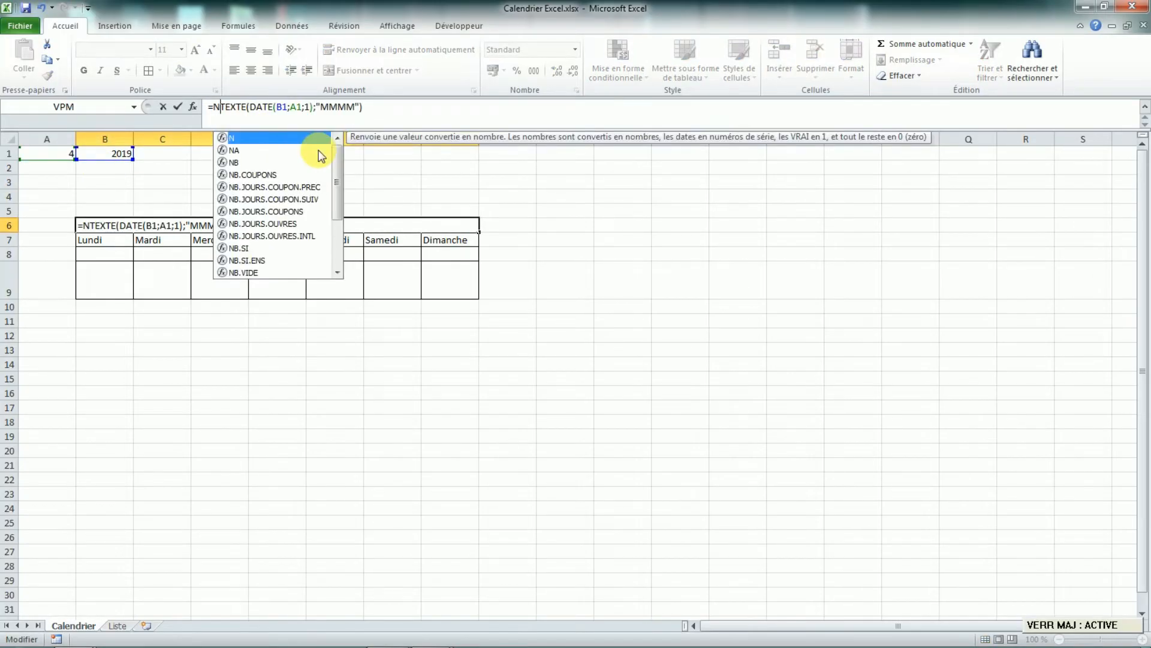
text(P)
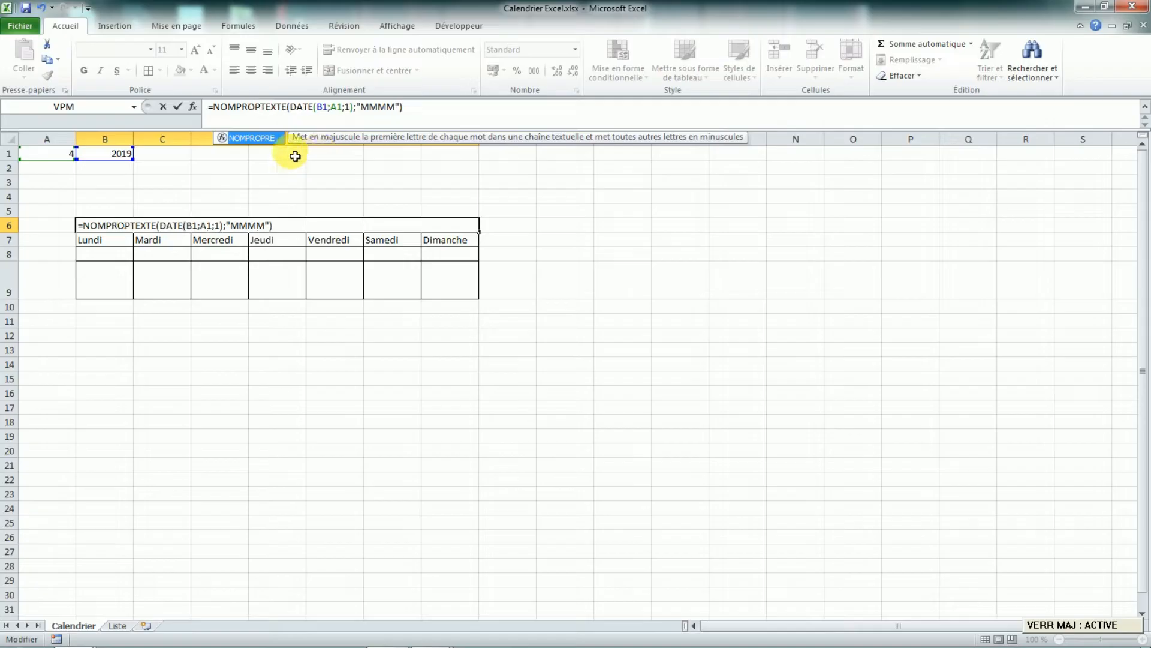
key(Caps_Lock)
double_click(271, 142)
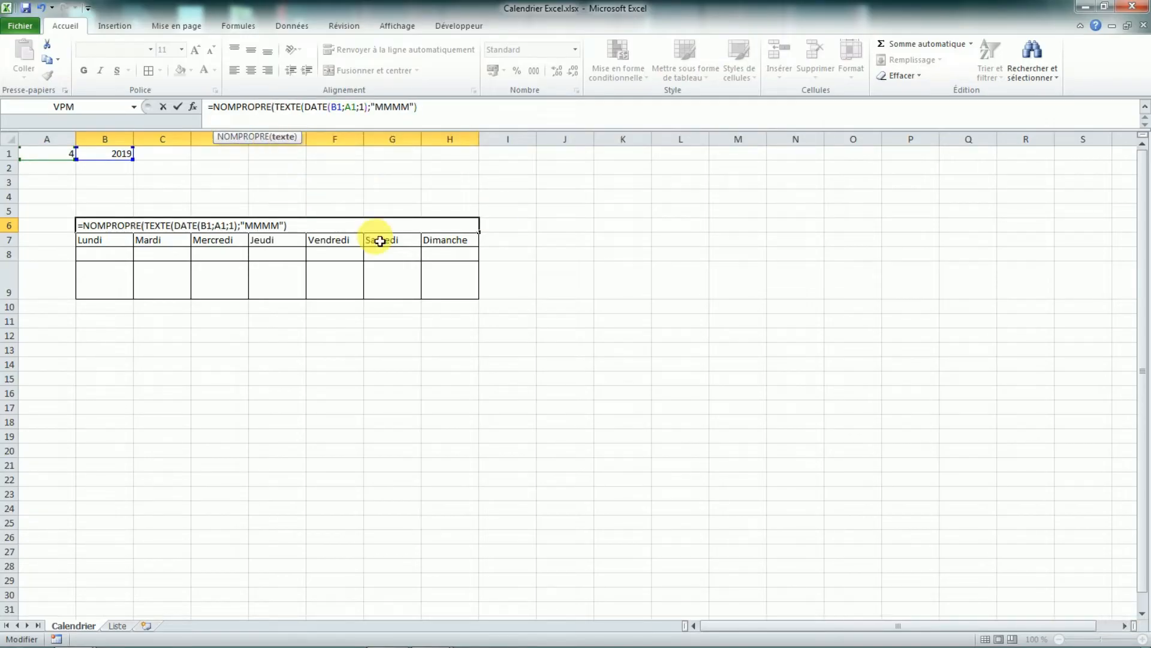
click(441, 108)
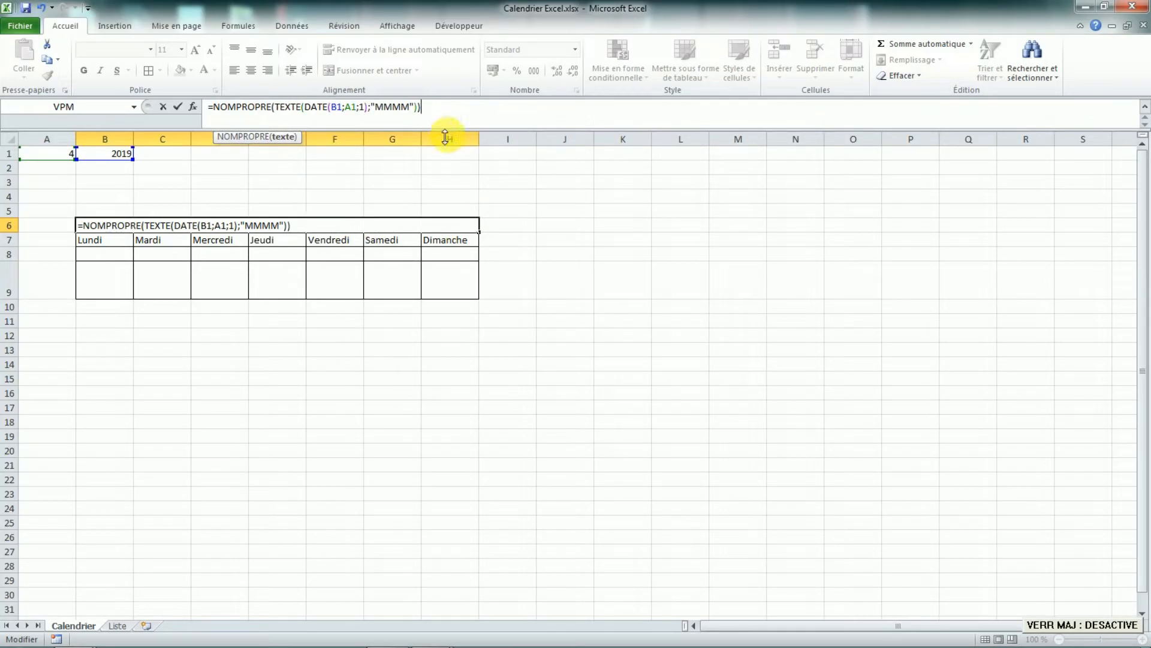
key(Return)
Step: Append a space and the year from B1 to the title formula by adding &" "&B1 at its end
click(265, 226)
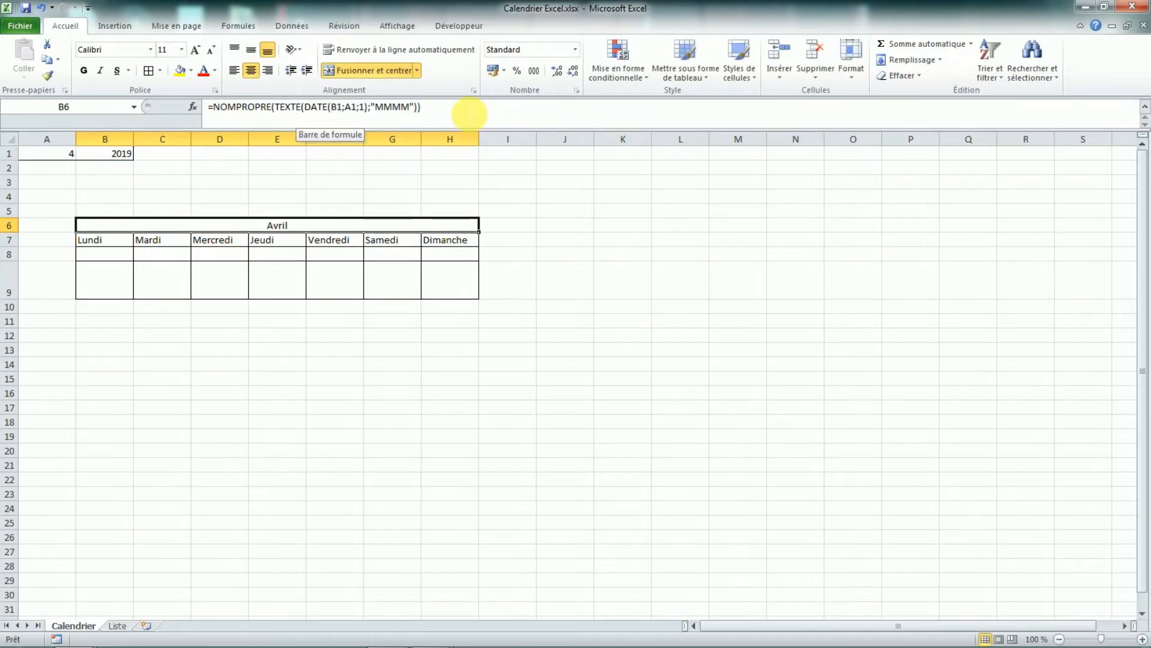
click(470, 114)
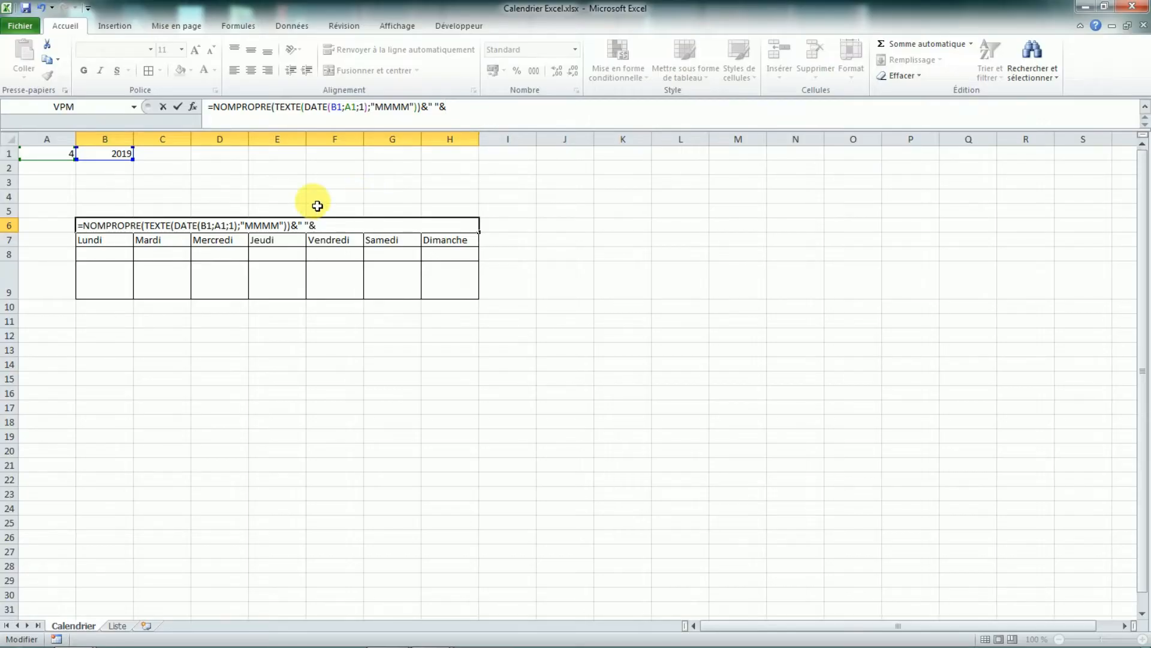
click(115, 159)
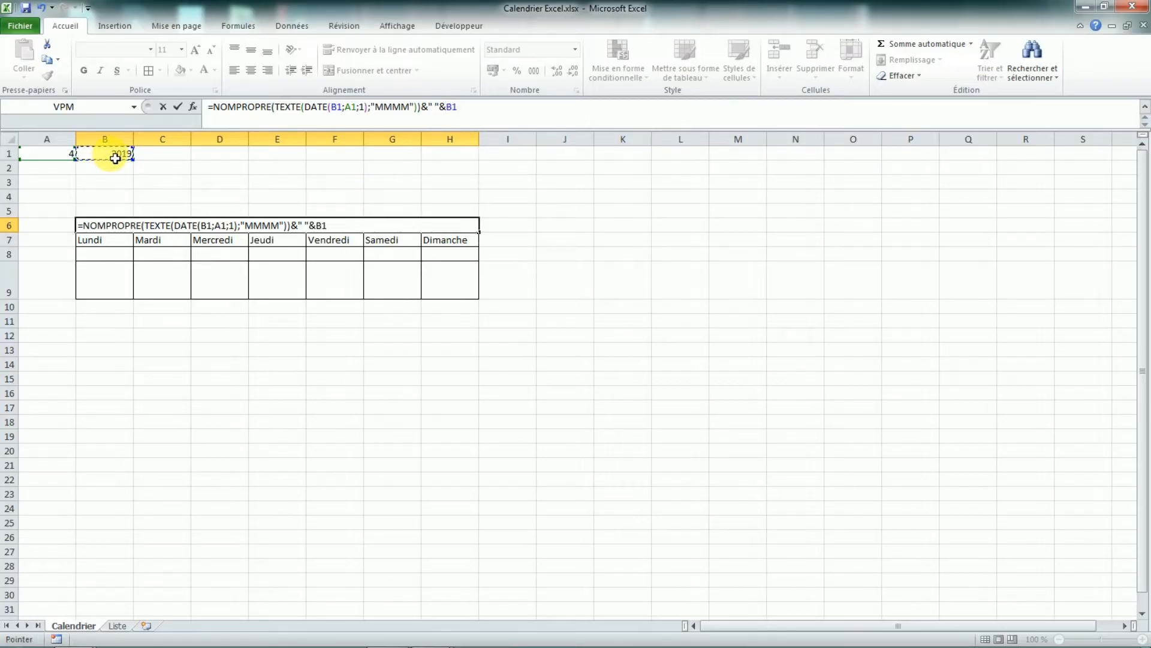
key(Return)
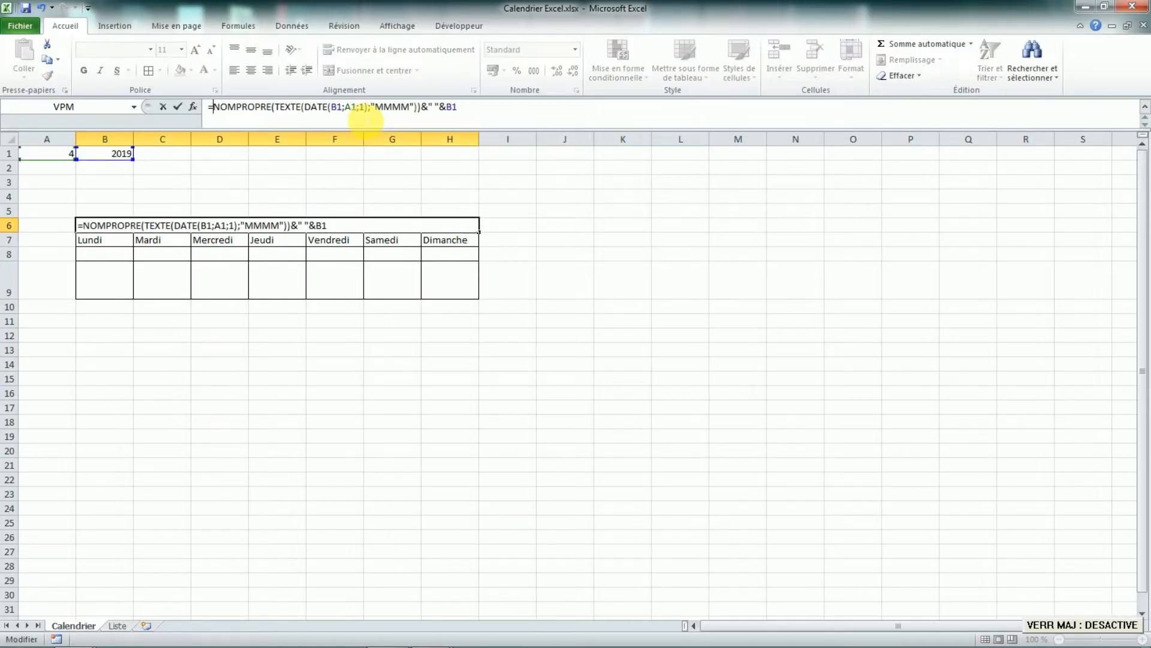
key(Return)
Step: Prefix the B6 title formula with "Calendrier "& ahead of NOMPROPRE
click(289, 228)
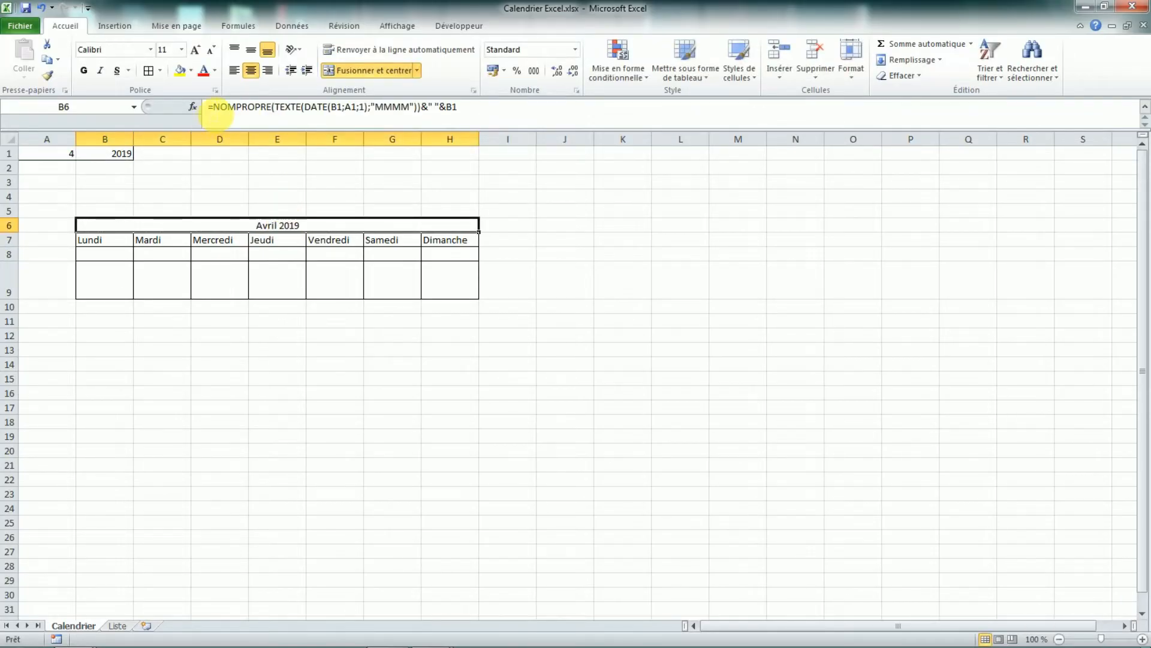
click(214, 108)
text("Cal)
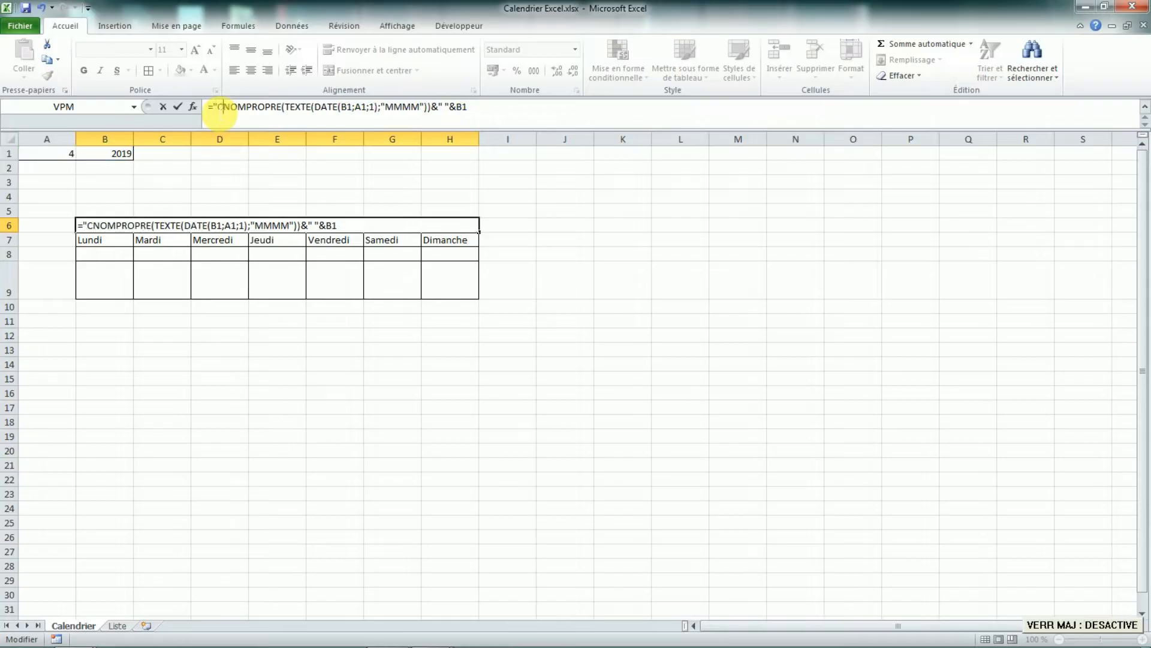
text(endrier)
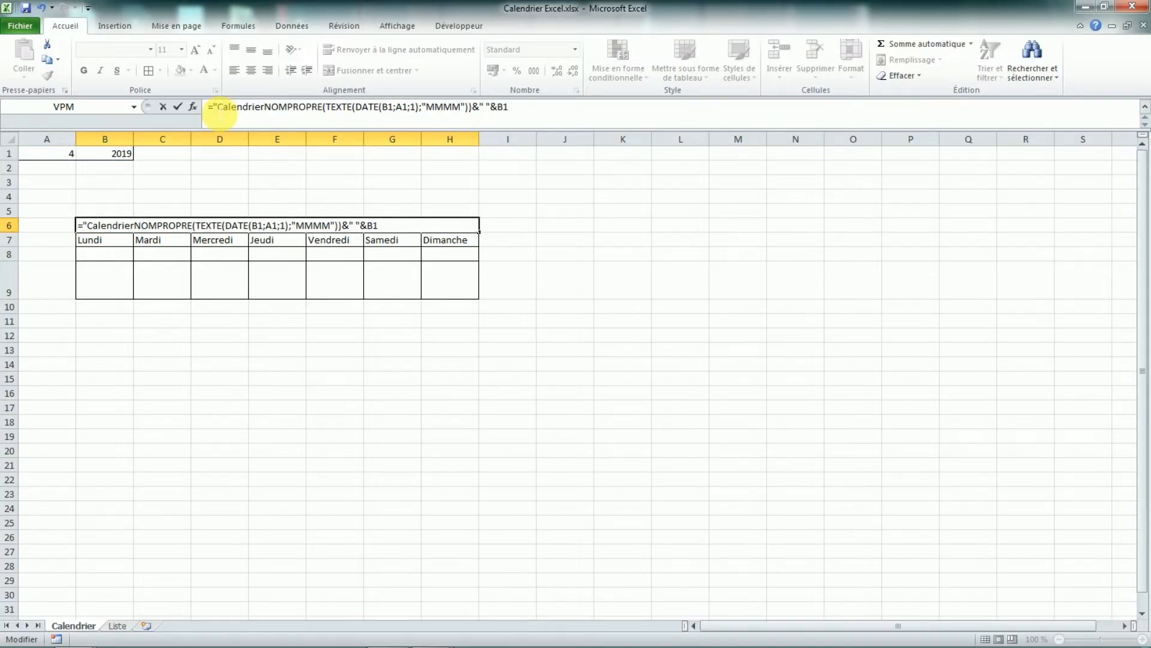
text( ")
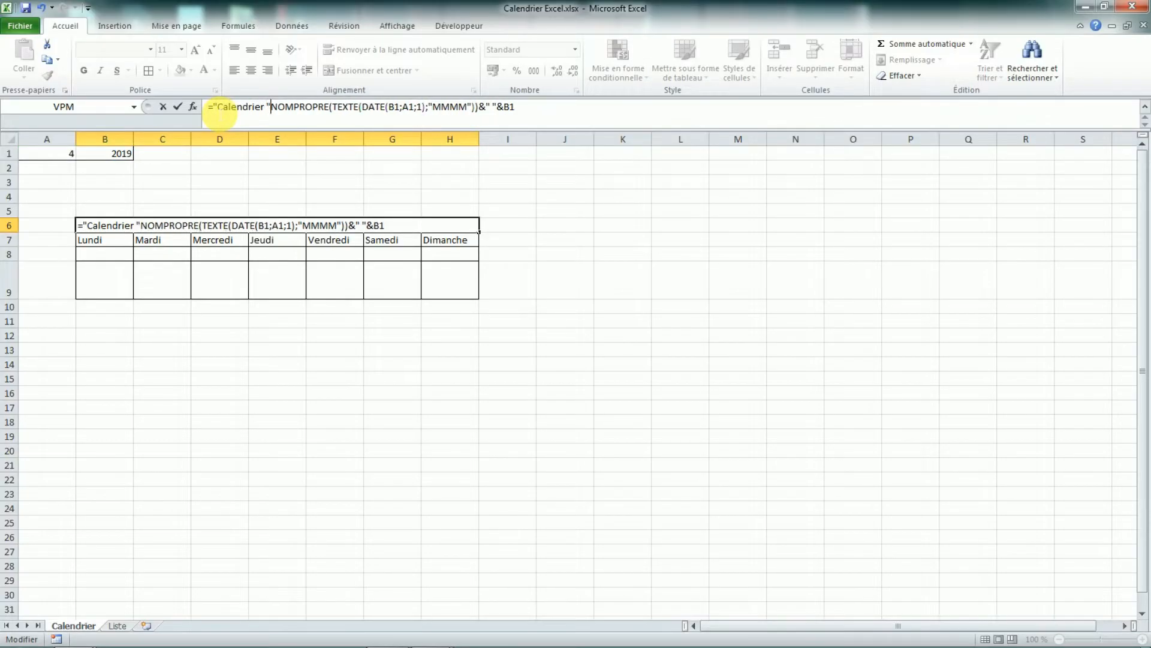
text(&)
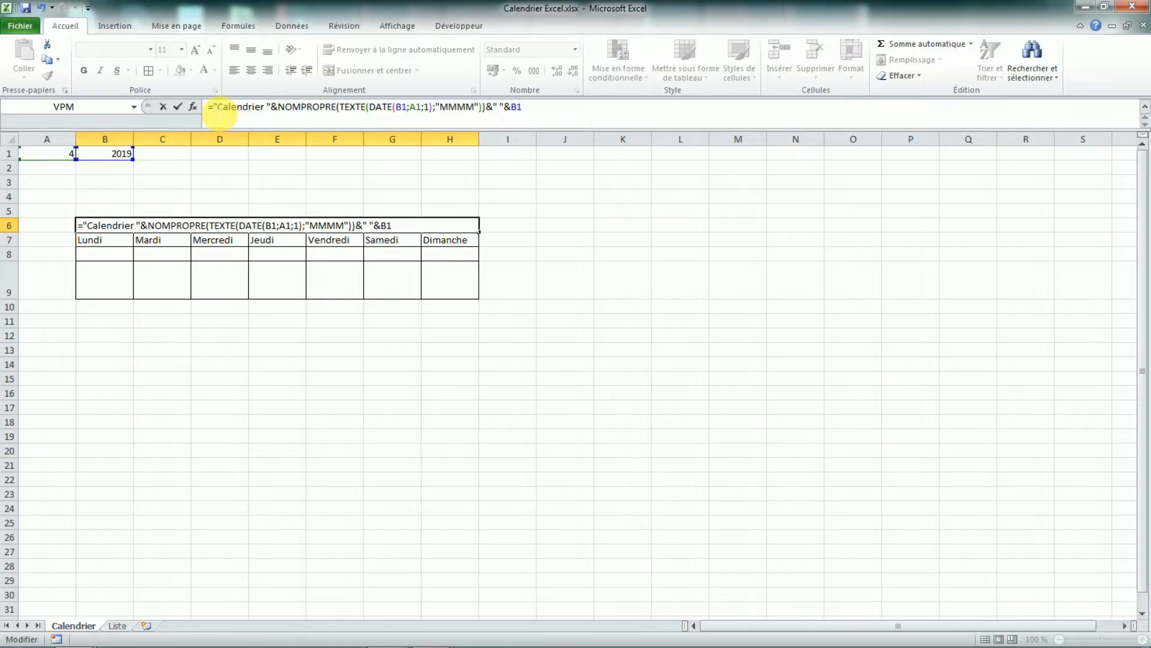
key(Return)
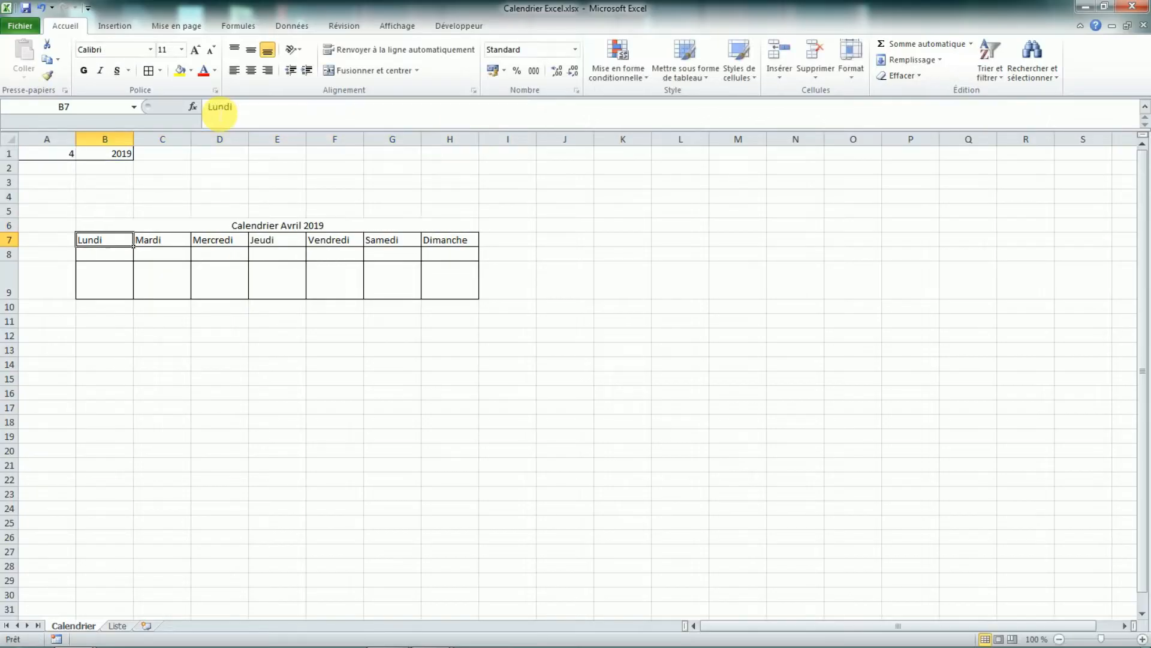
click(65, 158)
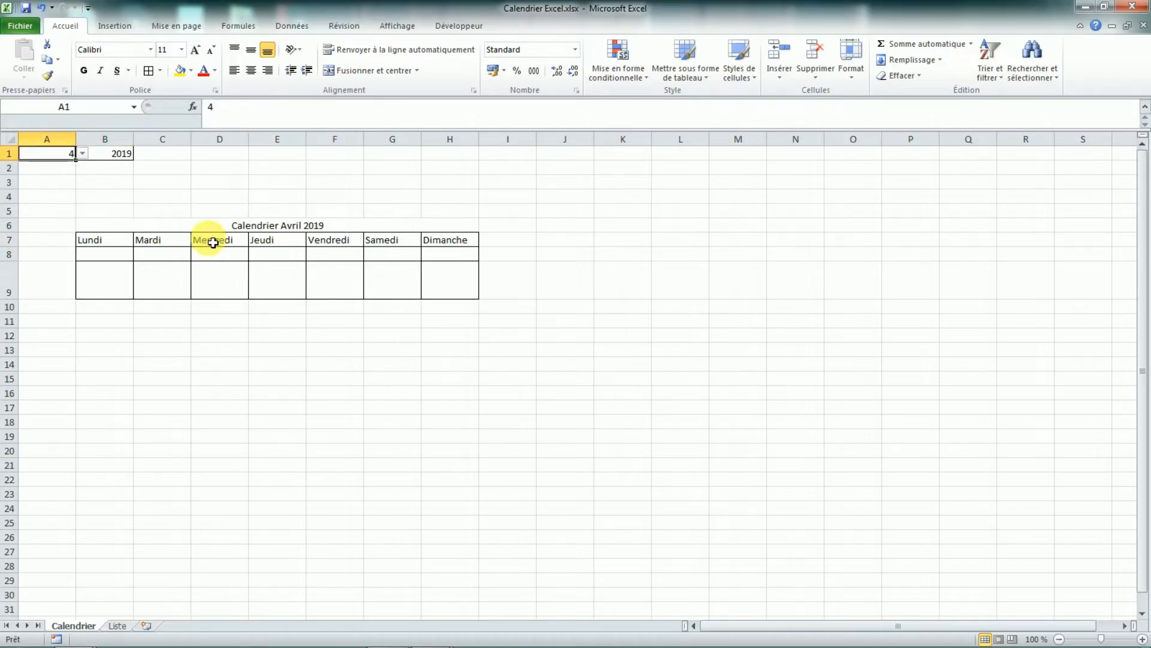
Step: Choose month 9 in the A1 drop-down list and year 2020 in the B1 drop-down list
click(83, 153)
click(50, 211)
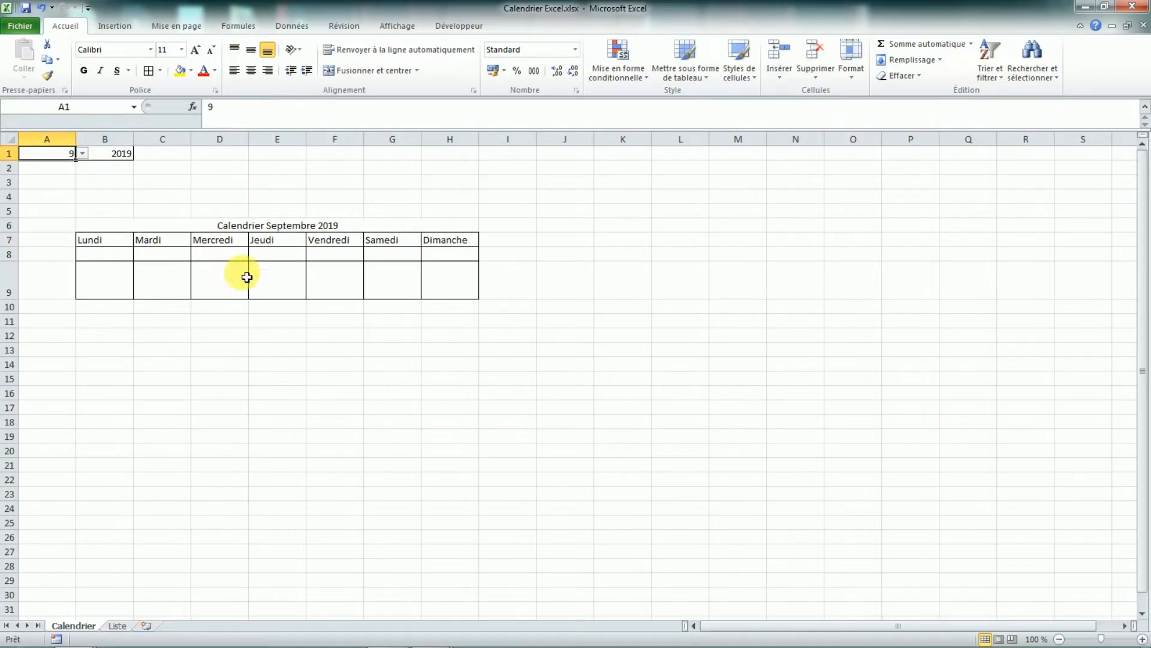
click(117, 157)
click(140, 154)
click(111, 175)
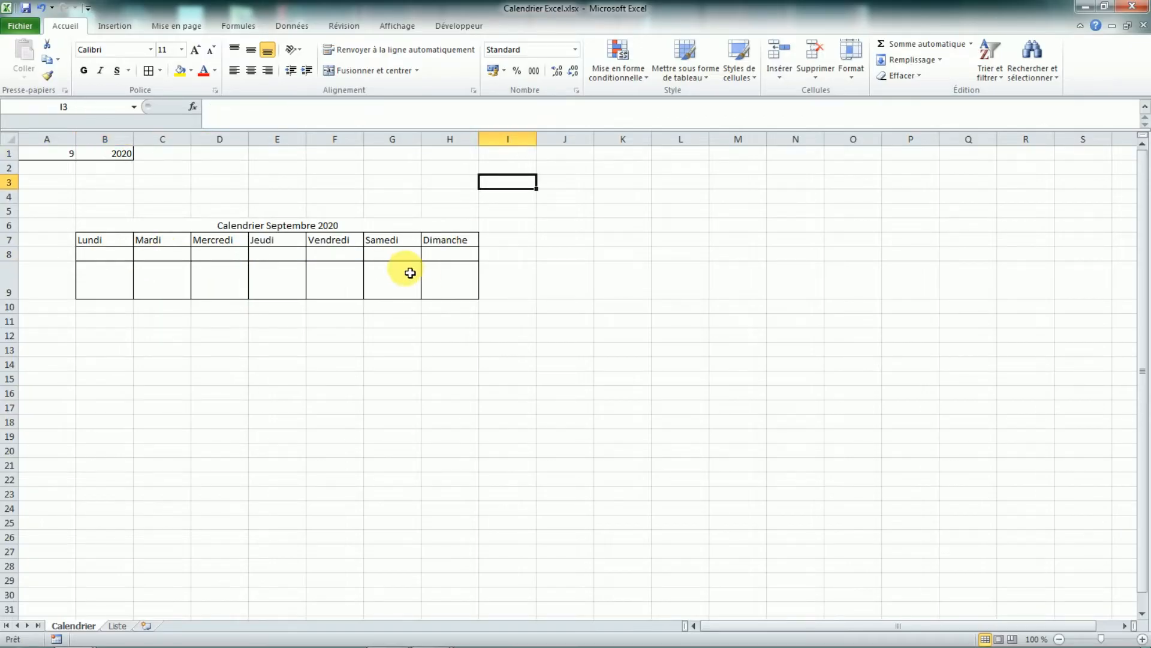
click(413, 393)
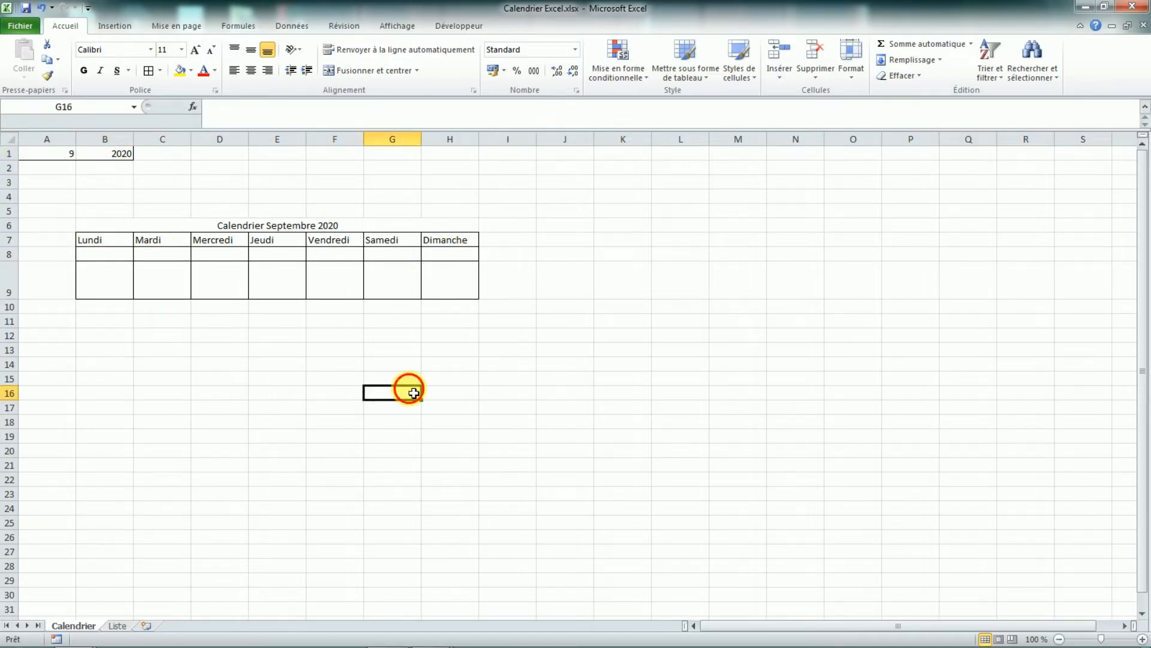
Step: Enter the labels "Premier jour du mois" in I1 and "Dernier jour du mois" in I2, and widen column I to fit them
click(517, 157)
text(P)
key(Caps_Lock)
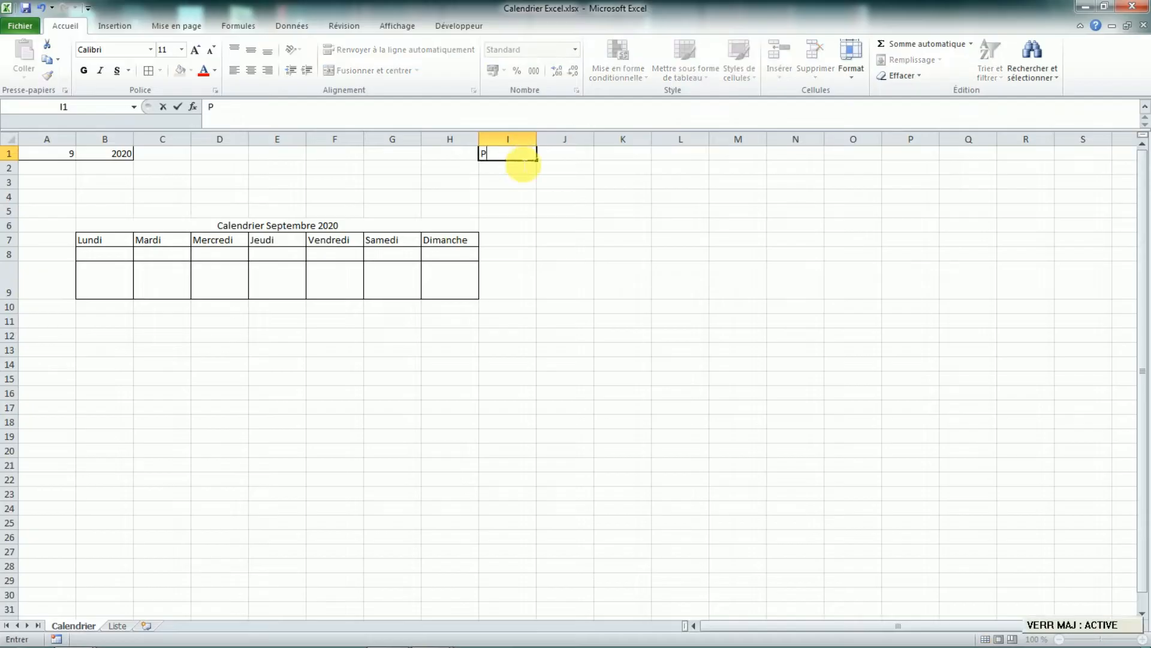
text(re)
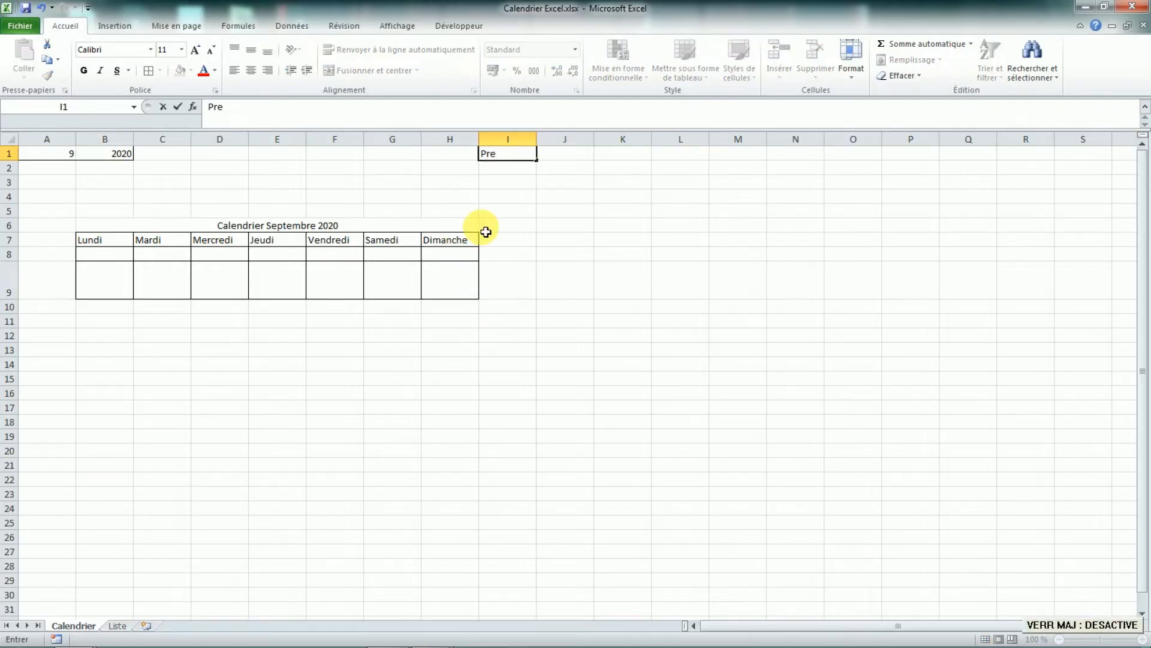
text(mier jour du mois)
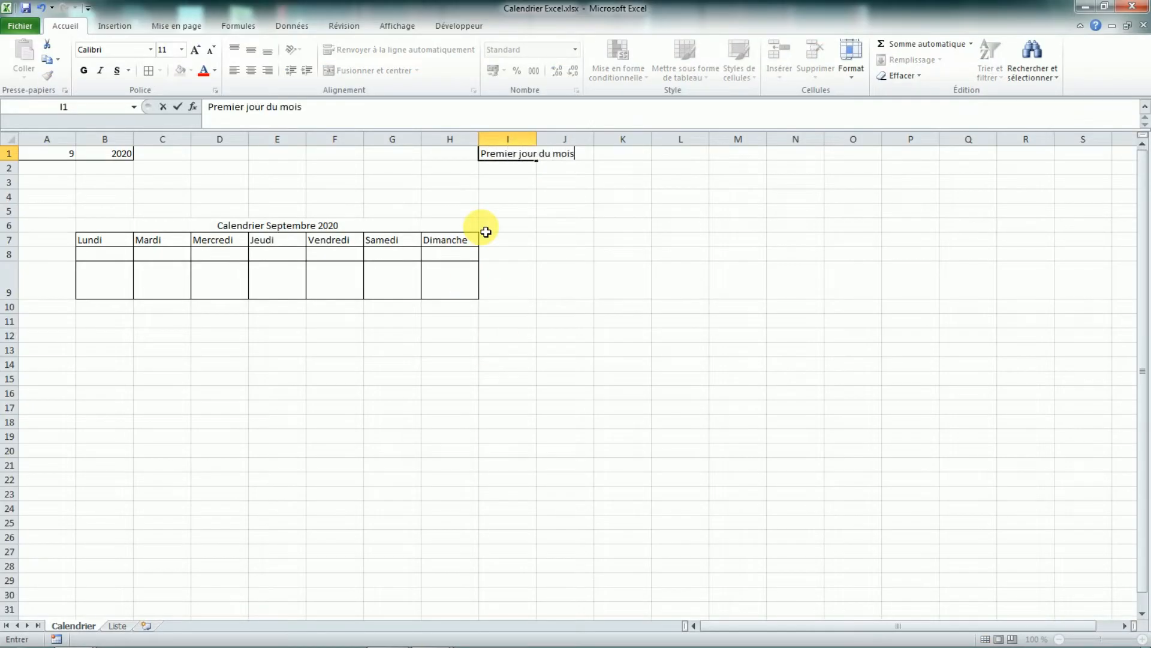
key(Return)
text(D)
key(Caps_Lock)
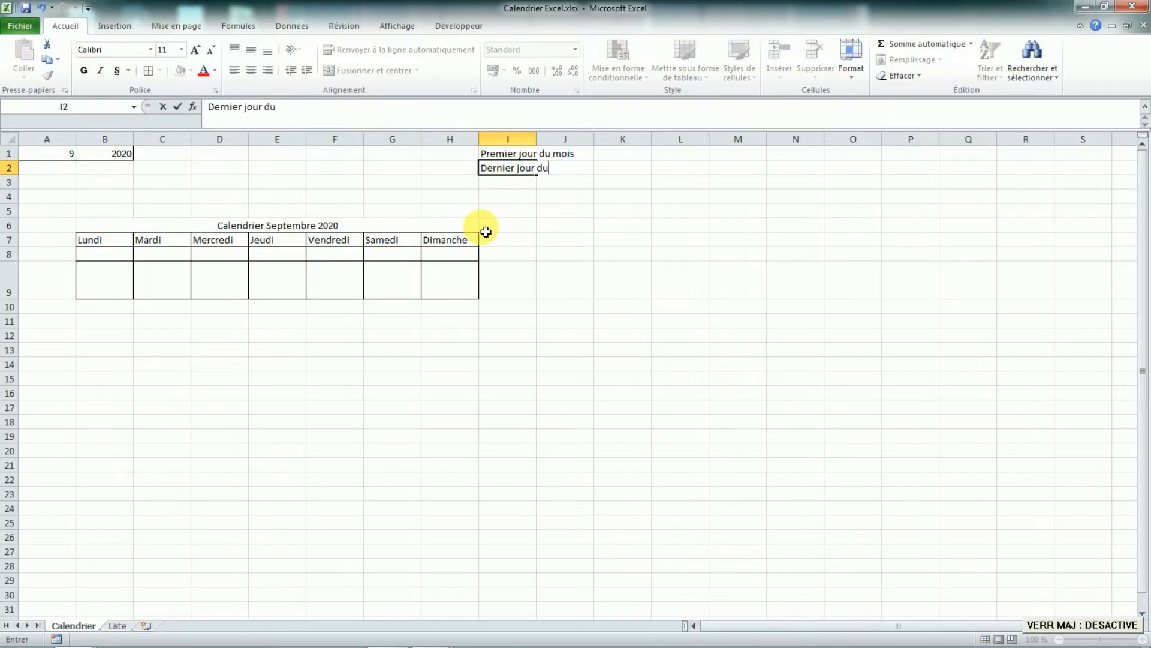
text(ernier jour du mois)
key(Return)
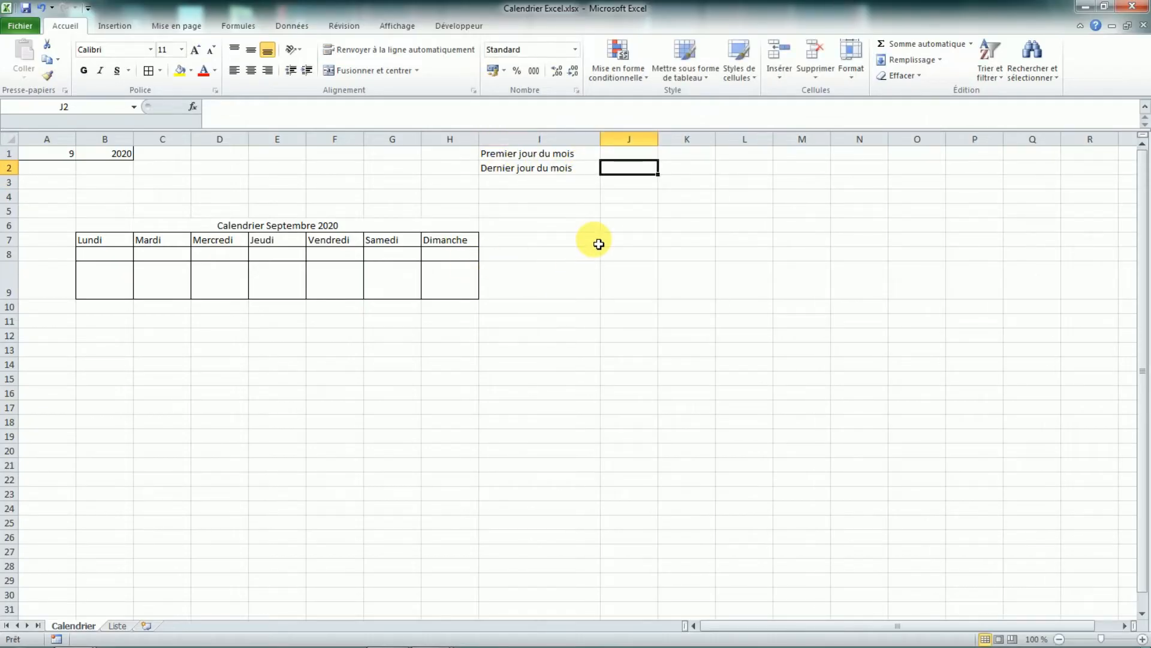
Step: Calculate the first day of the chosen month in J1 with the formula =DATE(B1;A1;1)
click(647, 155)
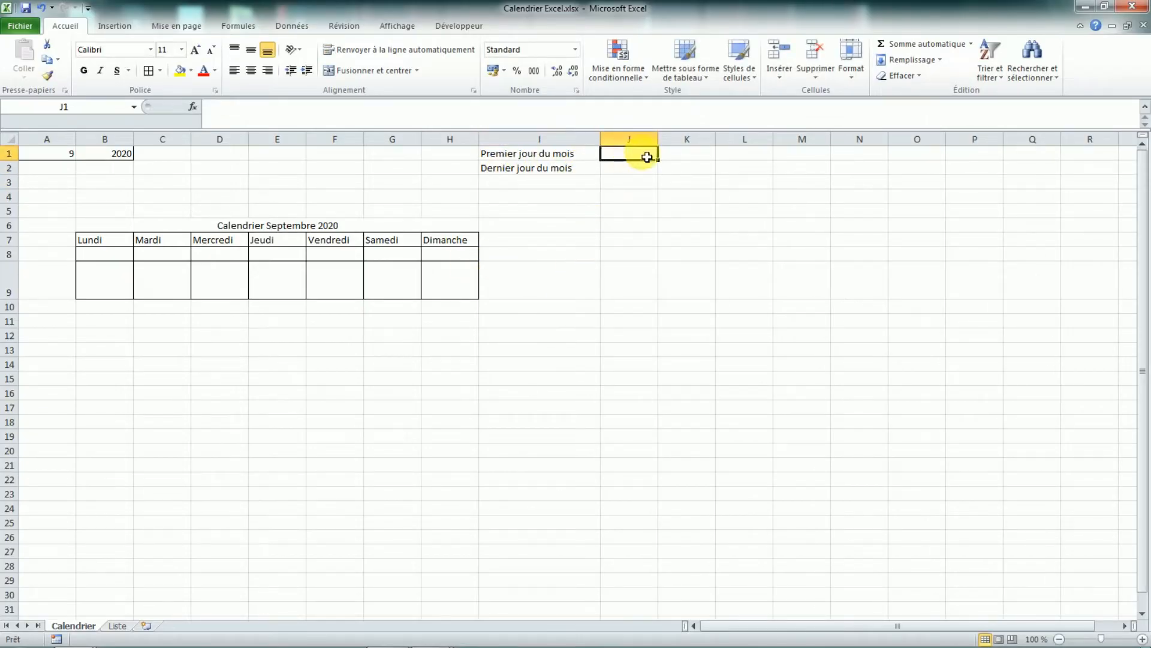
text(=)
key(Caps_Lock)
key(Caps_Lock)
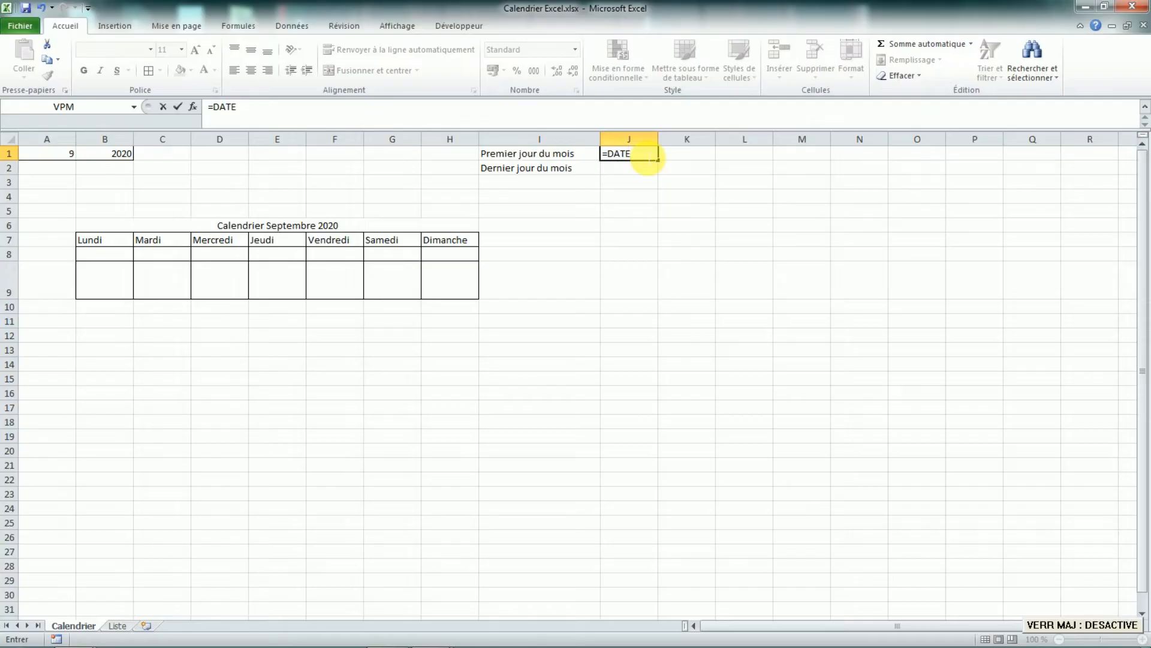
text(()
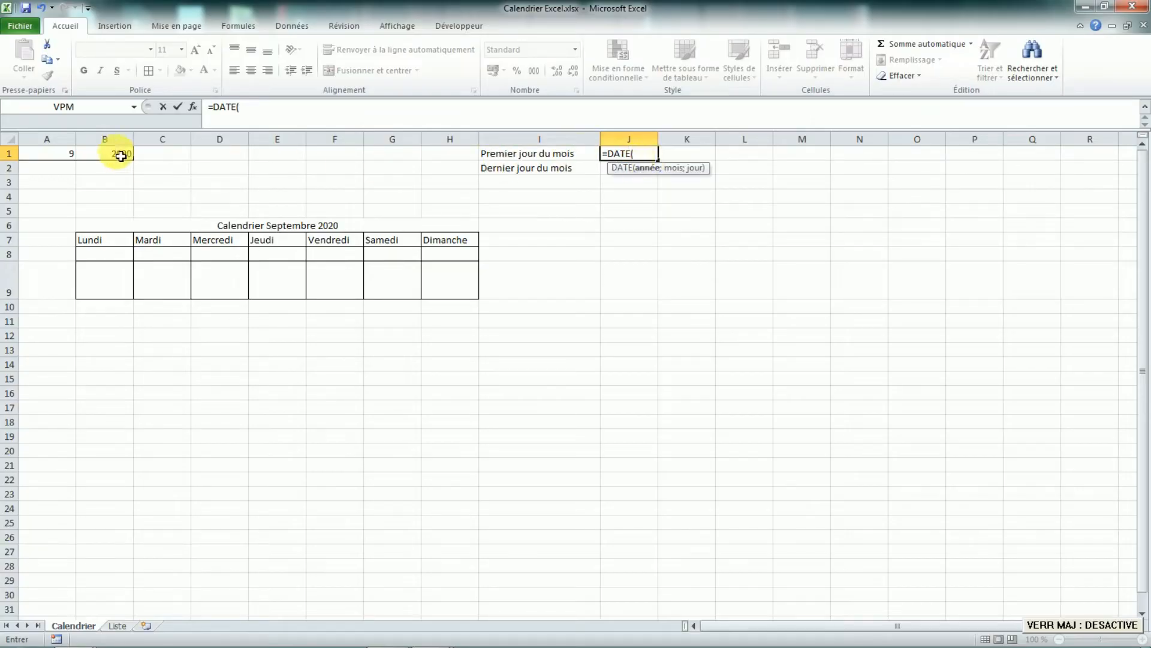
text(B1;)
click(57, 154)
text(;1)
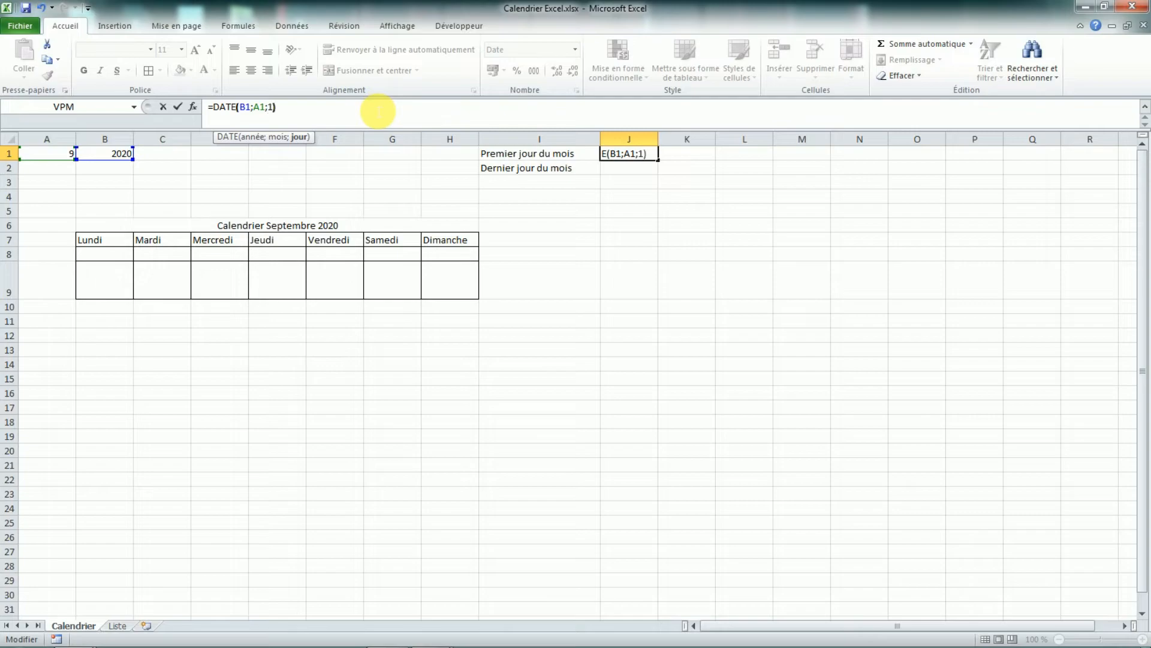
key(Return)
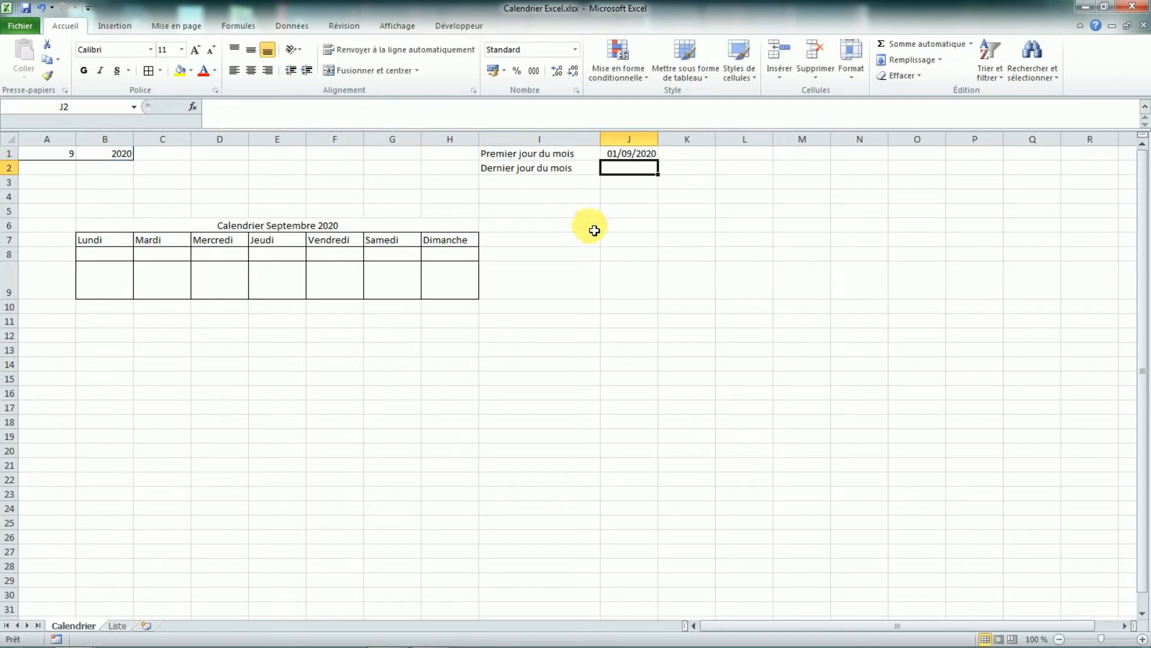
Step: Calculate the last day of the month in J2 with the formula =FIN.MOIS(J1;0)
text(=)
key(Caps_Lock)
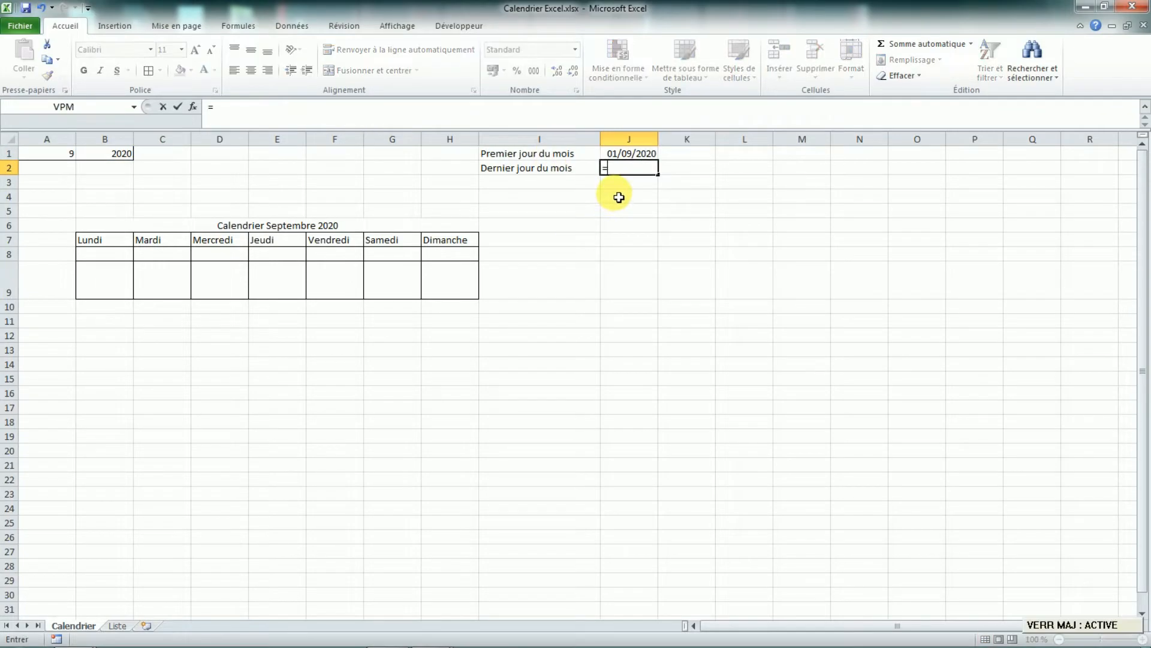
text(FIN)
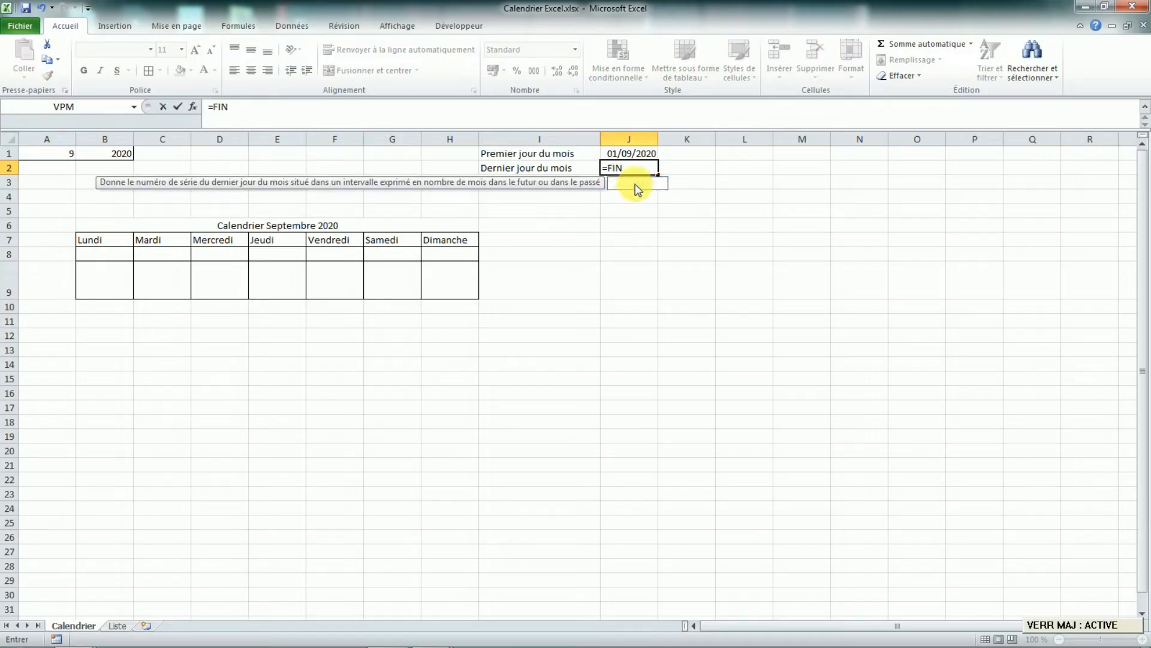
double_click(632, 184)
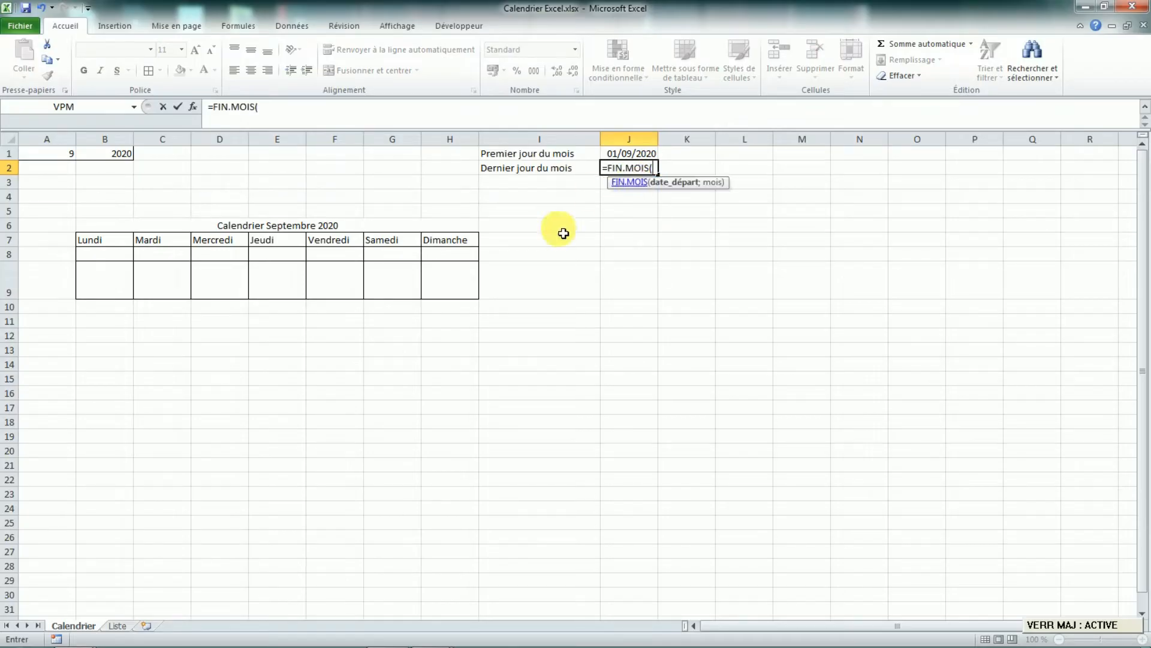
click(629, 158)
key(Caps_Lock)
text(;)
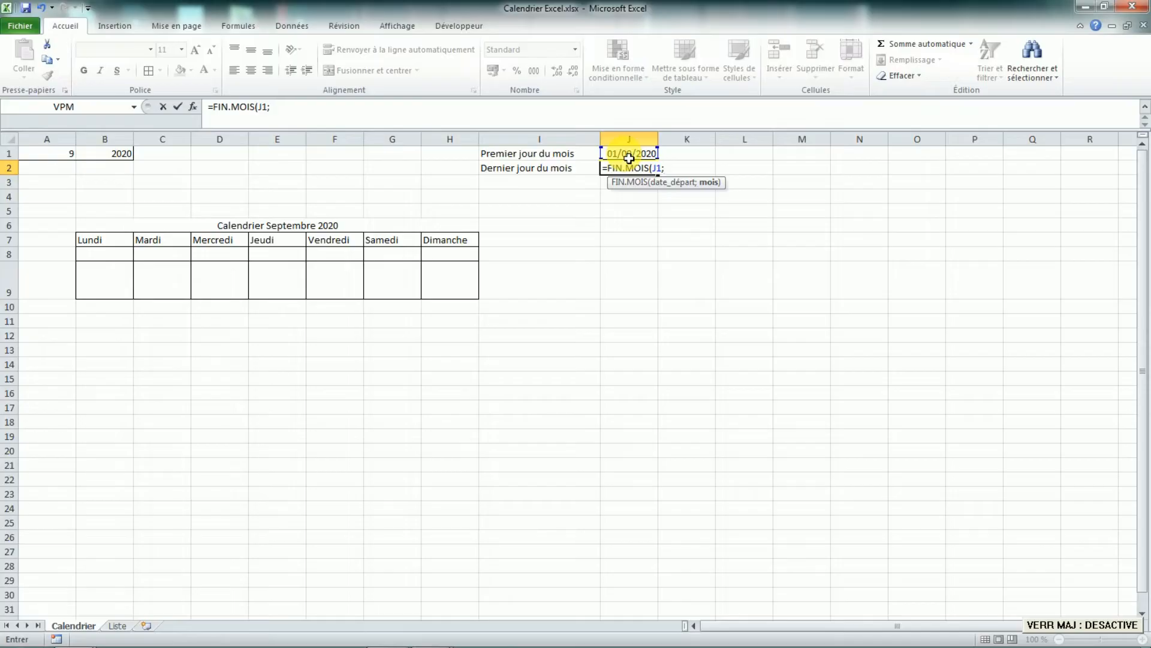
text(0)
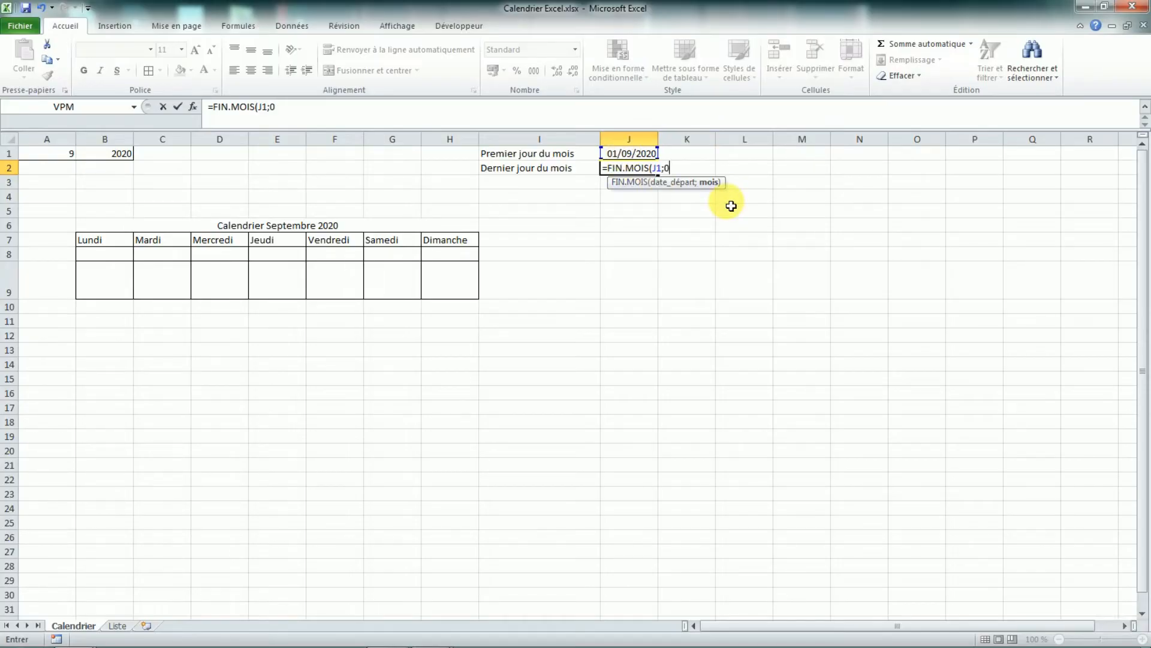
key(ctrl+Return)
Step: Format the first-day and last-day cells J1:J2 as long dates (Date longue)
key(ctrl+1)
click(894, 191)
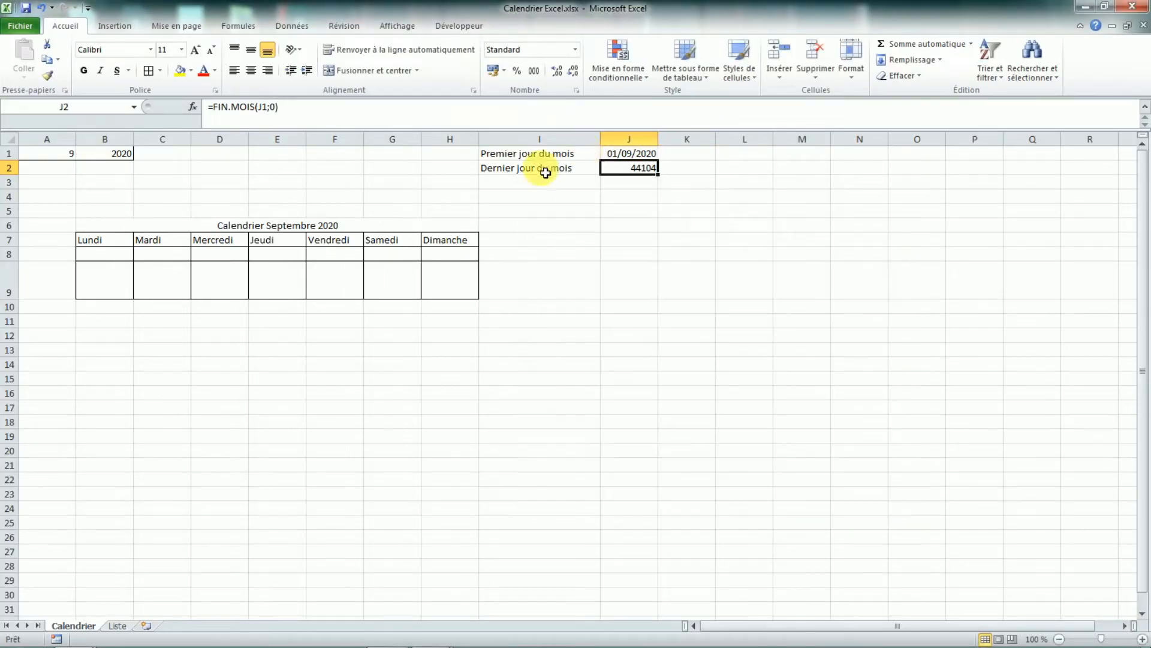
drag(629, 154, 629, 167)
click(574, 51)
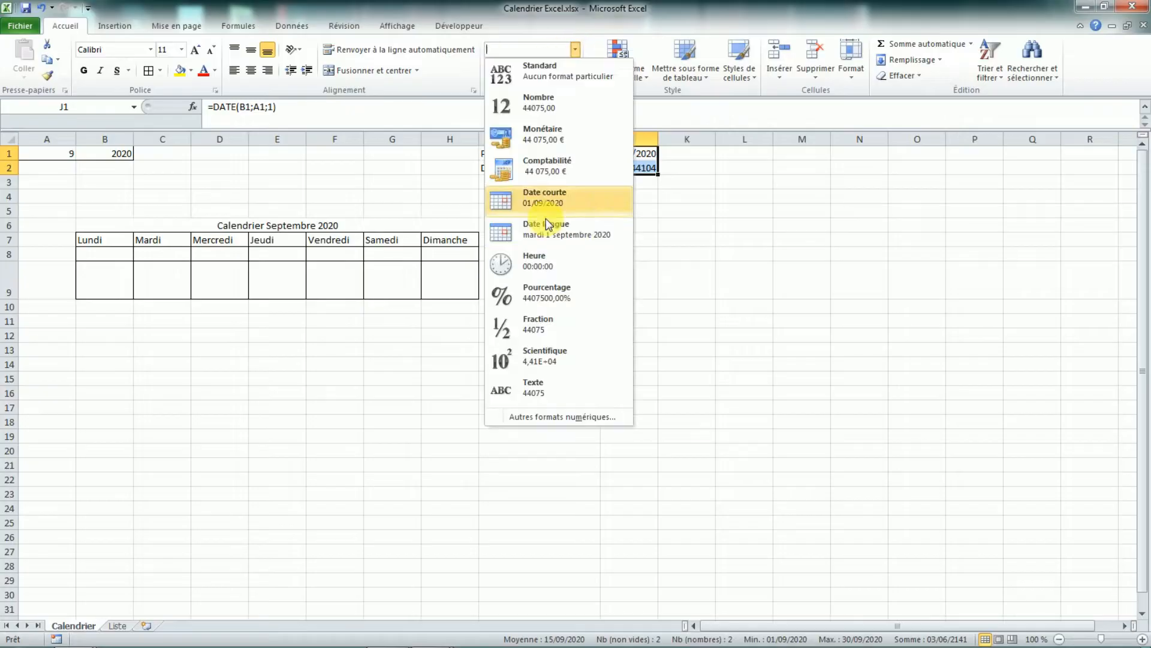
click(547, 228)
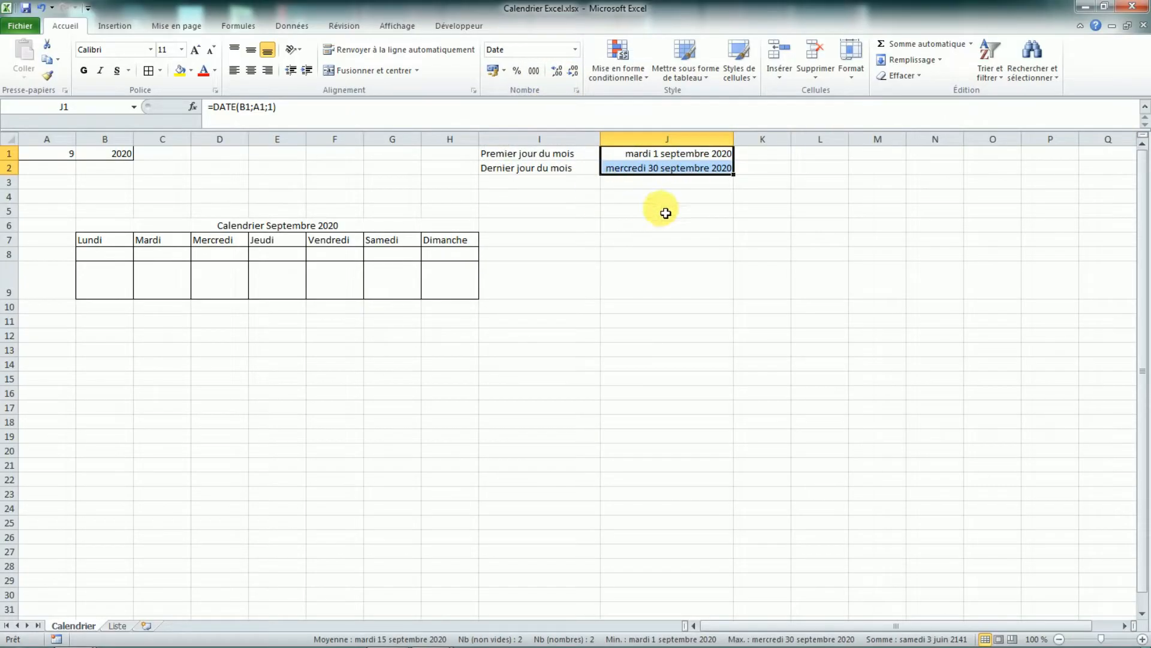
click(239, 393)
click(627, 284)
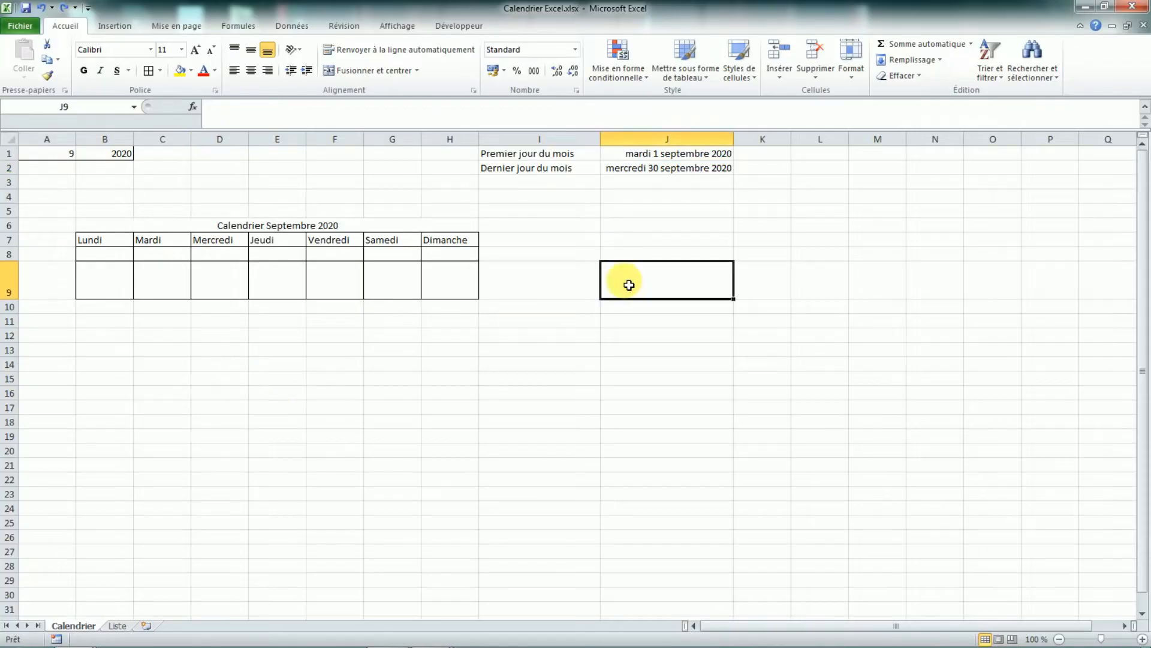
Step: Link cell B8 under Lundi to the month's first day with the formula =J1
click(93, 253)
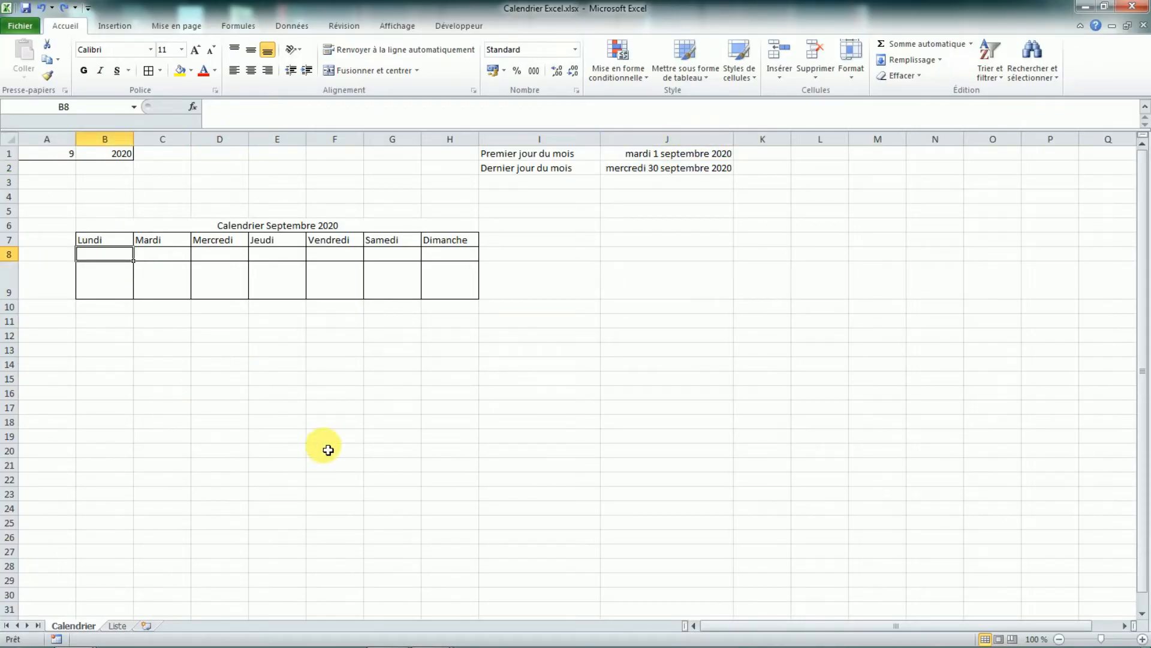
text(=)
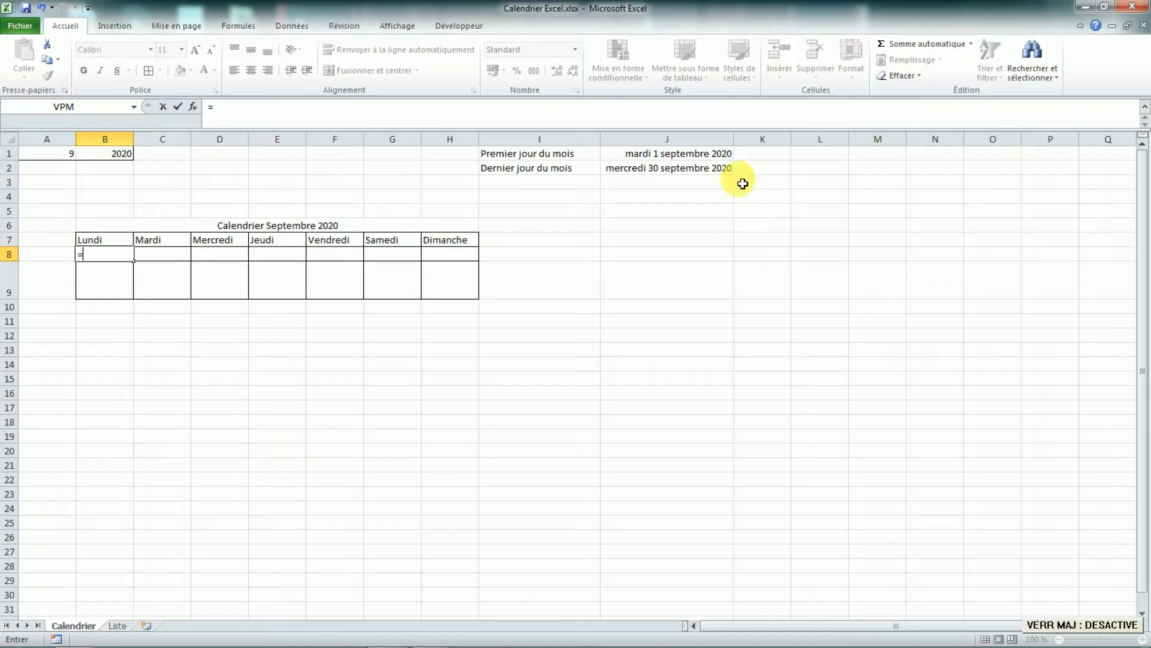
click(718, 157)
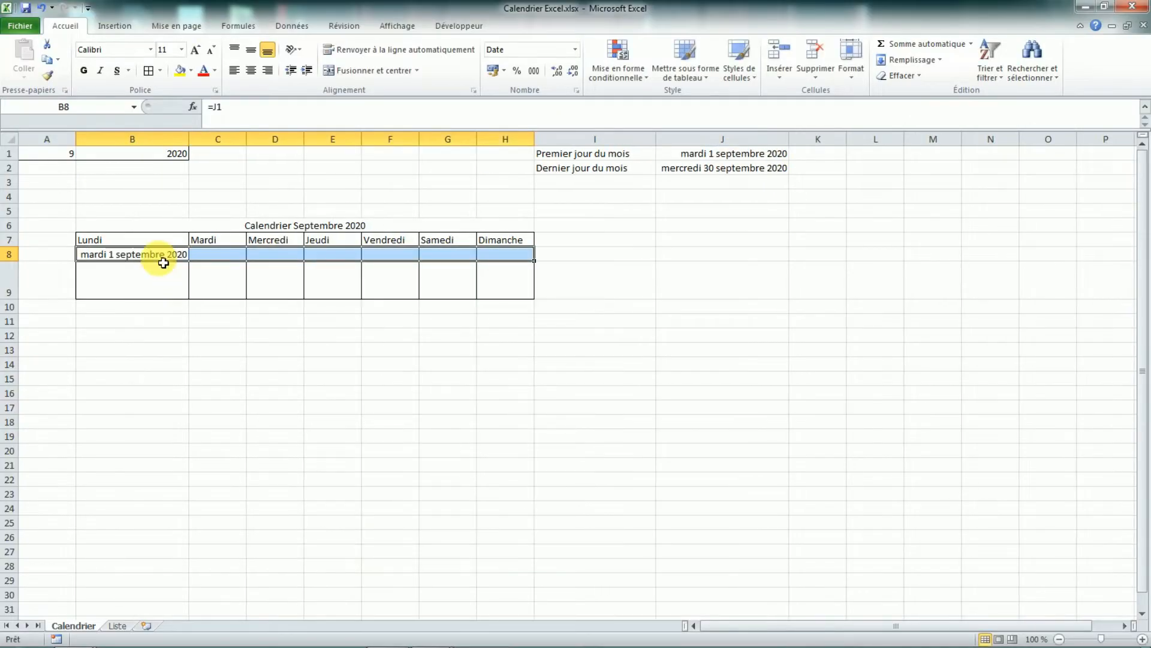
Step: Apply the custom date format JJ JJJ MM AAAA to the calendar's day row B8:H8
drag(149, 256, 502, 256)
click(273, 321)
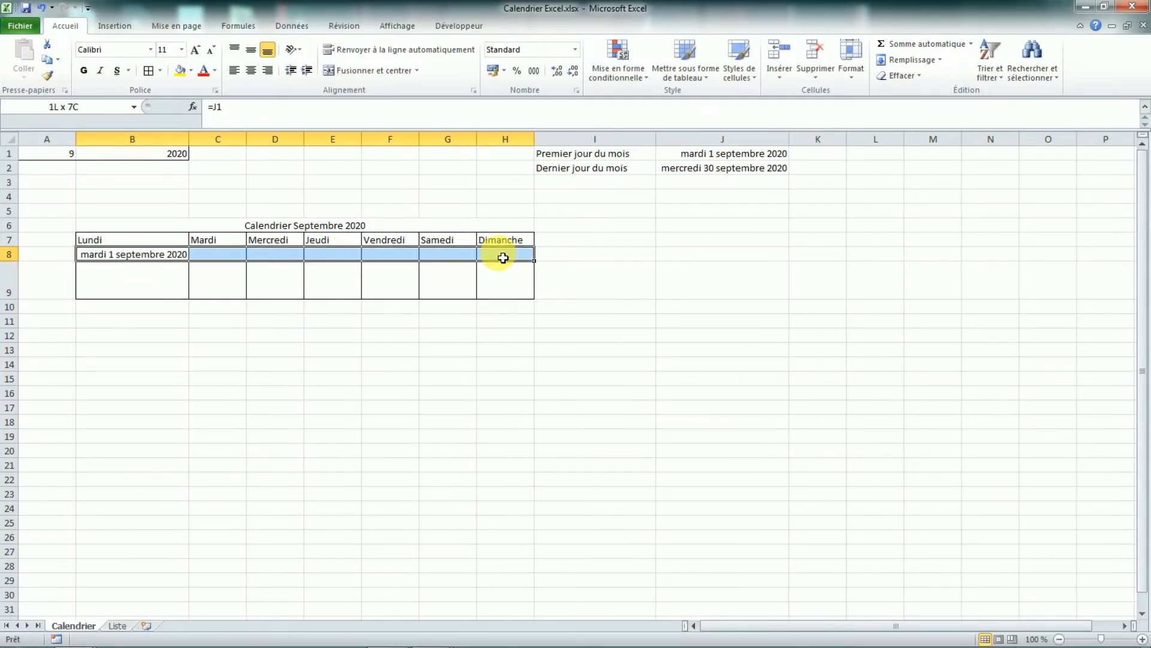
right_click(501, 254)
click(548, 451)
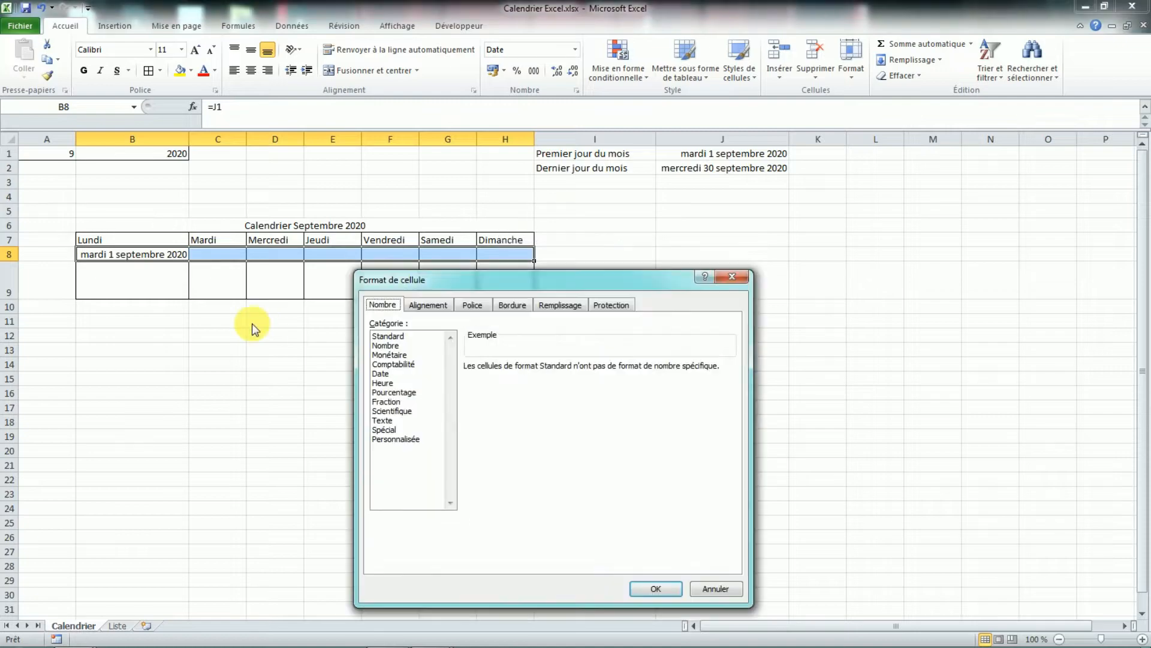
click(387, 441)
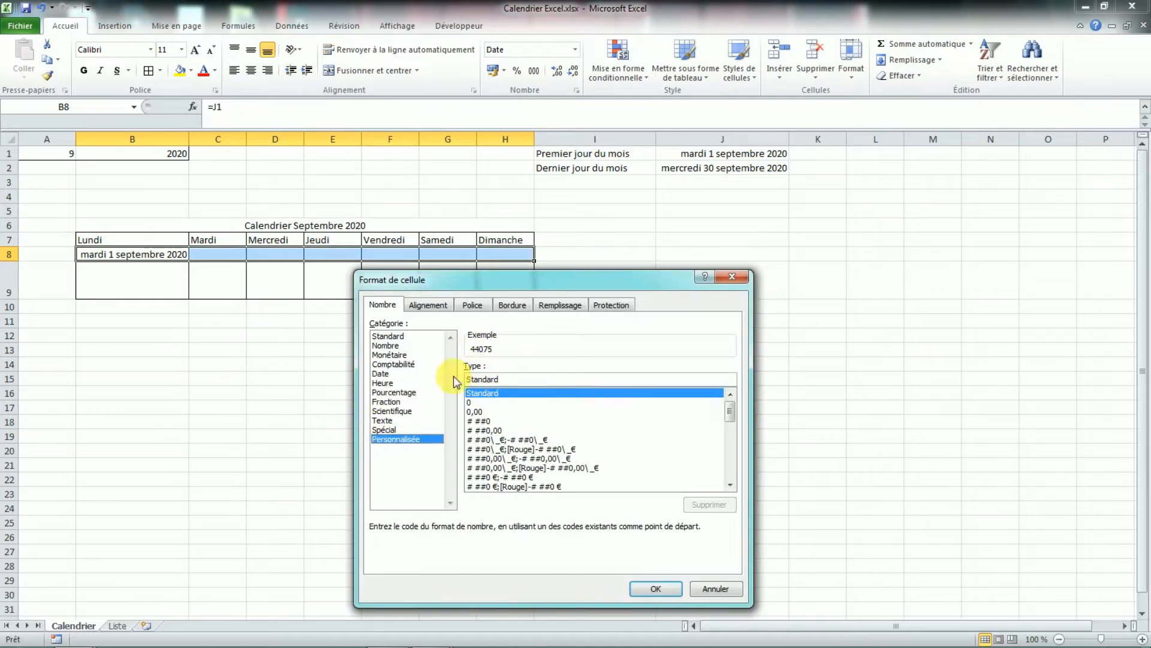
double_click(510, 379)
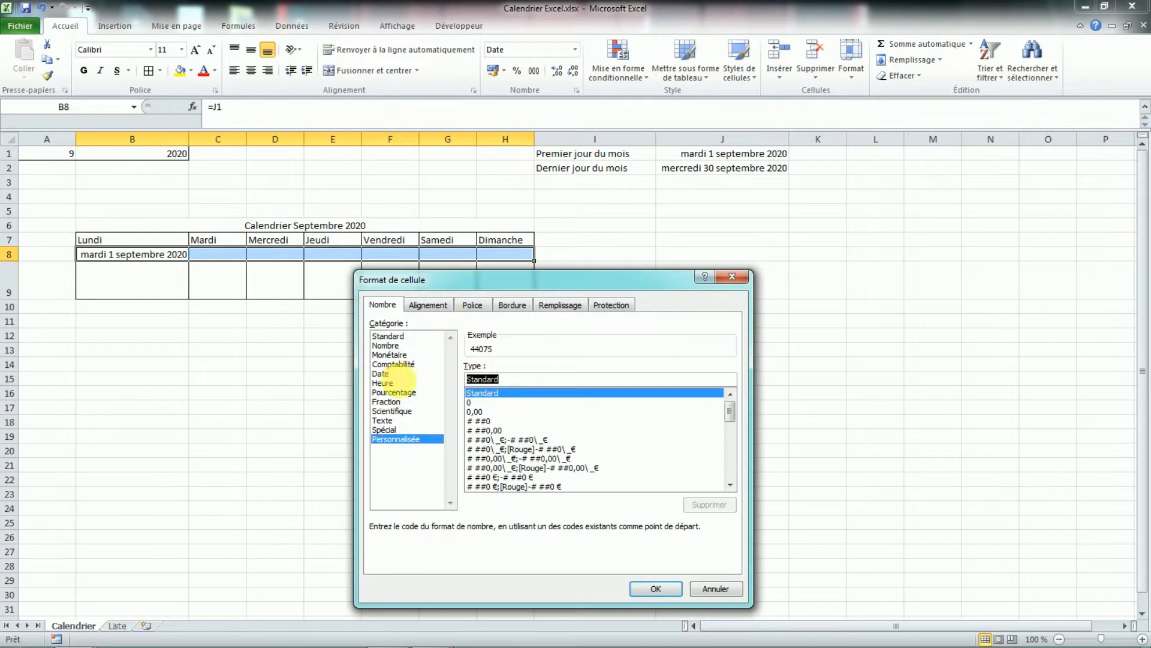
text(j)
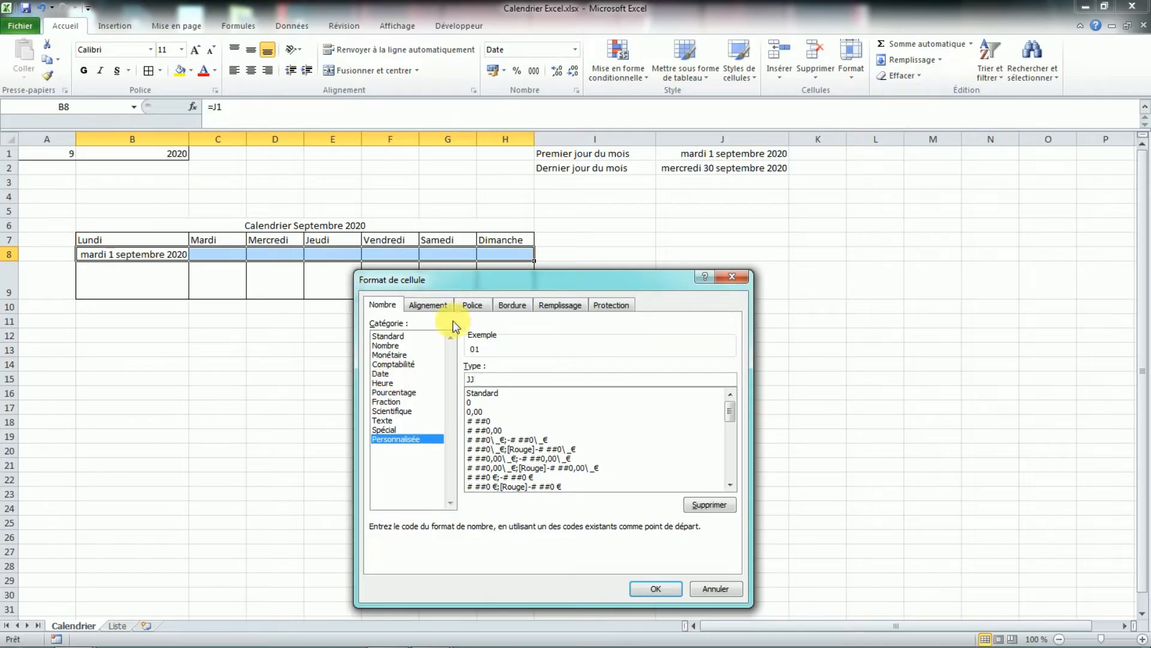
drag(487, 286, 447, 272)
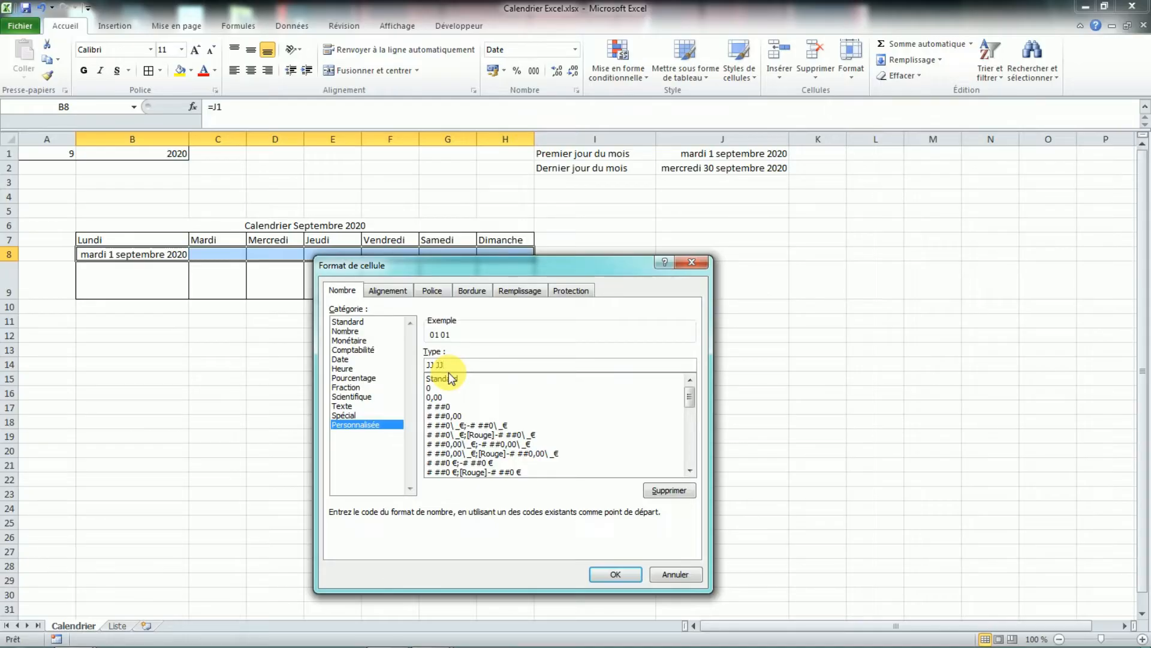
text(J)
text(MM AAAAA)
key(Return)
click(156, 262)
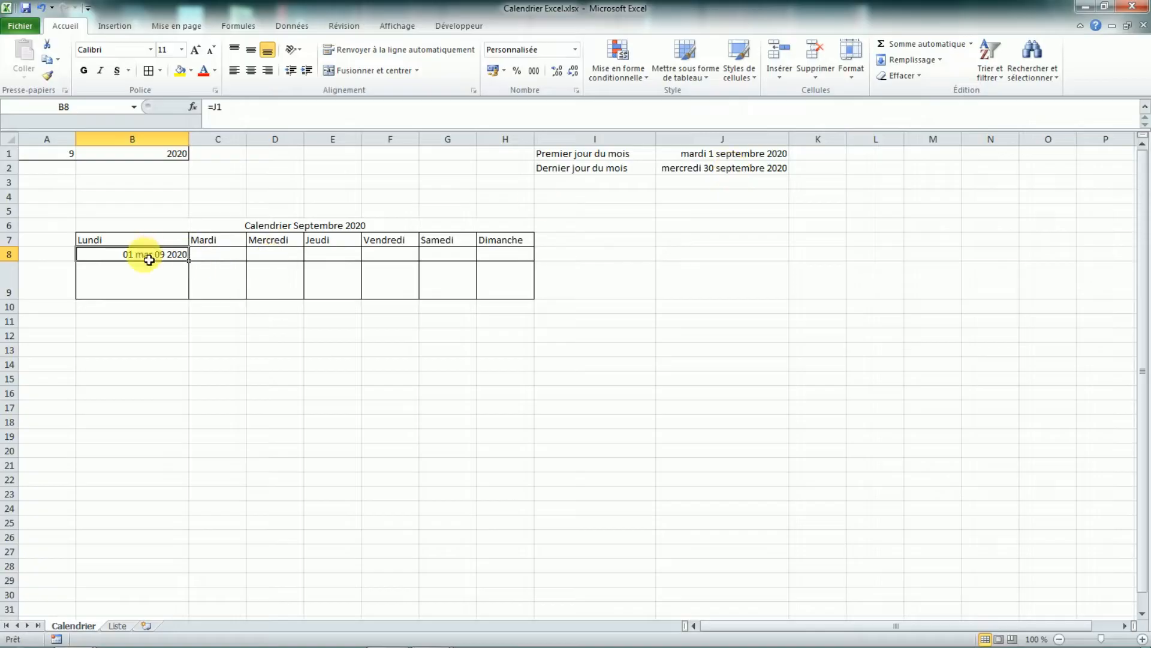
Step: Label cell I3 "Jour de la semaine du premier jour du mois" and fit column I's width to the text
click(597, 184)
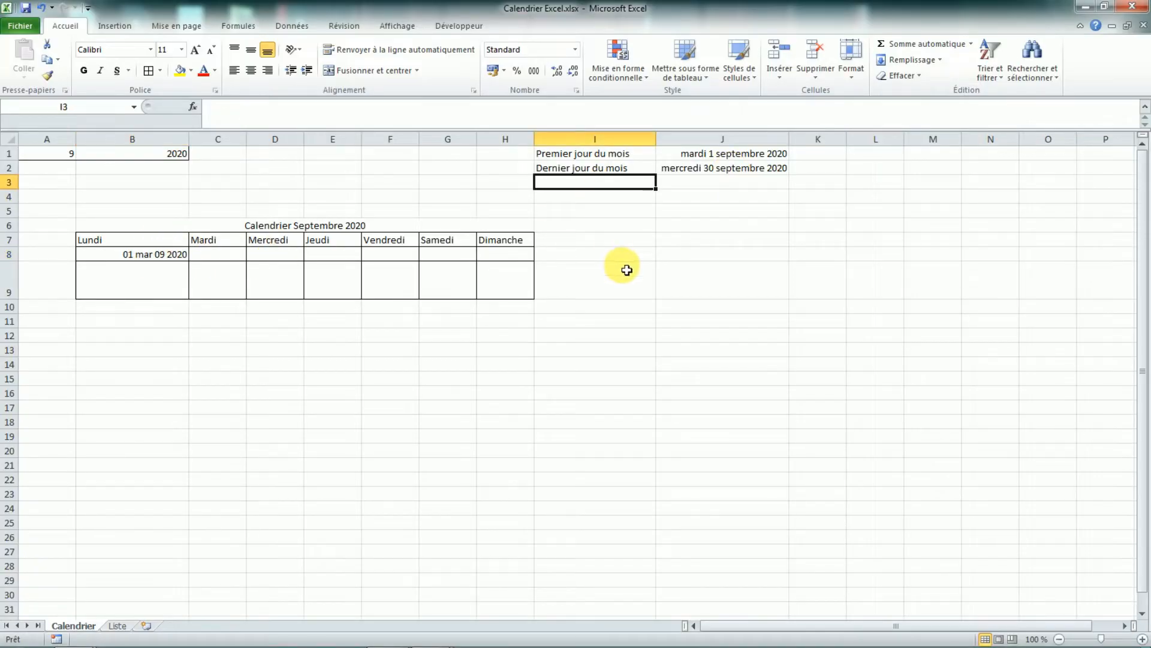
text(Jo)
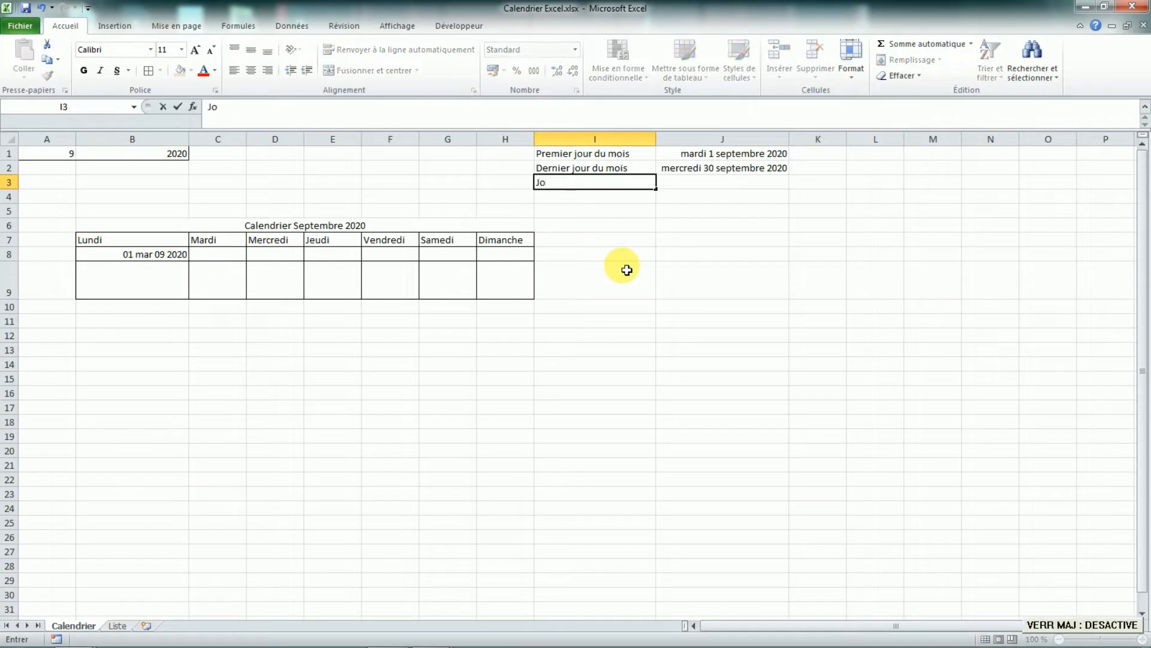
text(ur de la s)
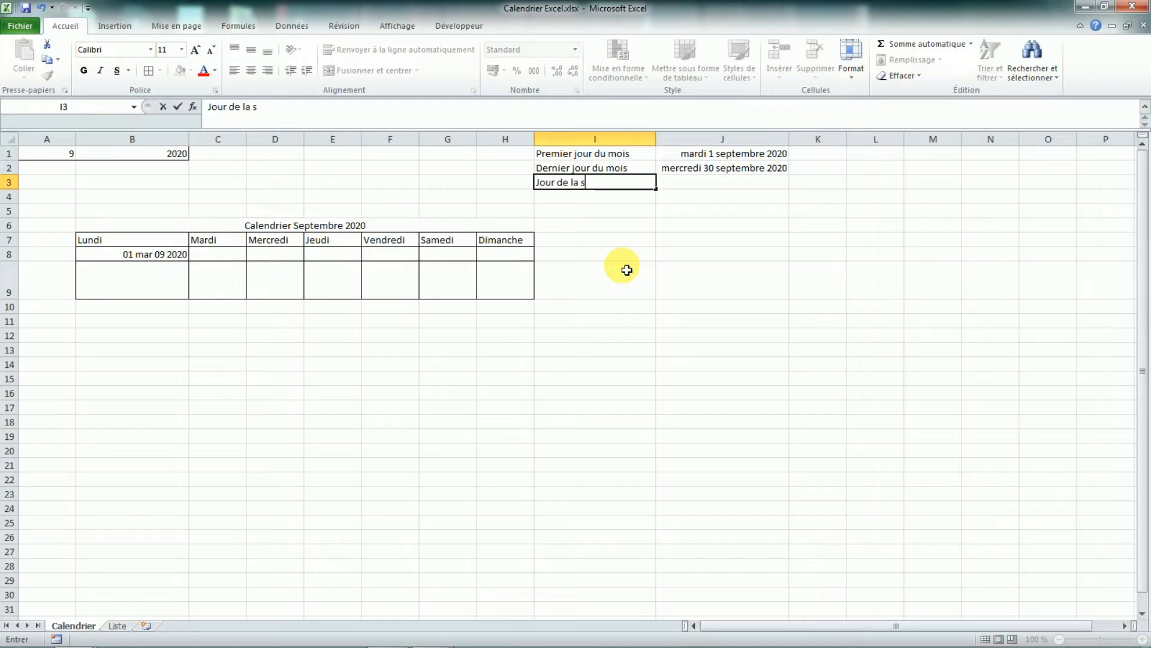
text(emaine du premier jour du mois)
key(Return)
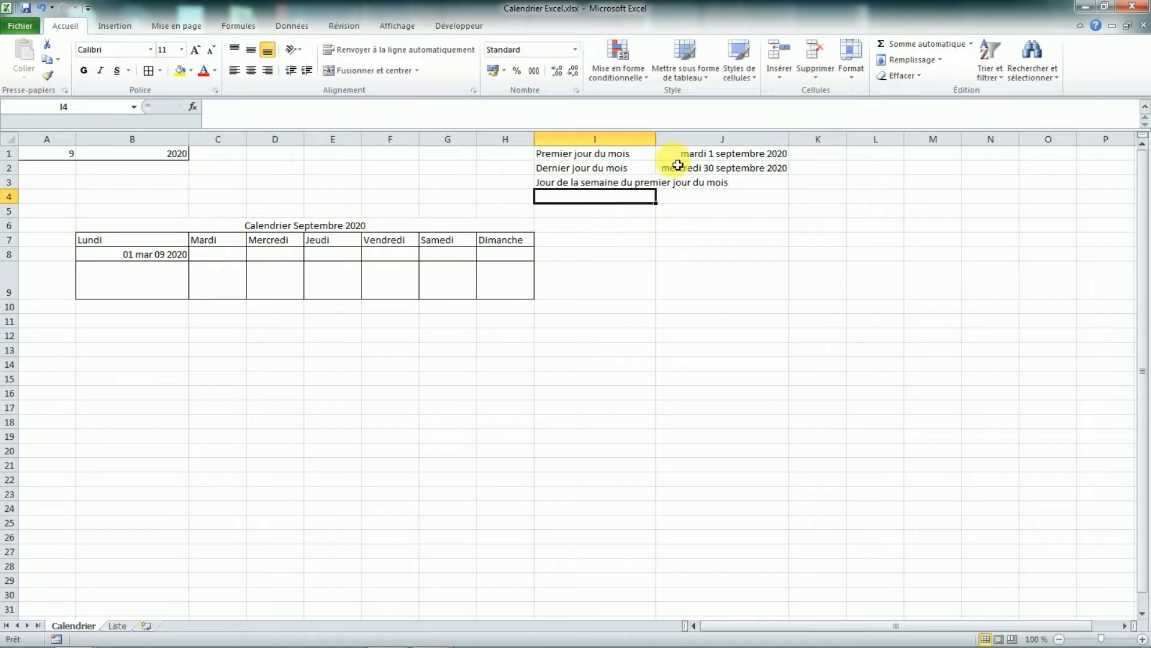
double_click(664, 147)
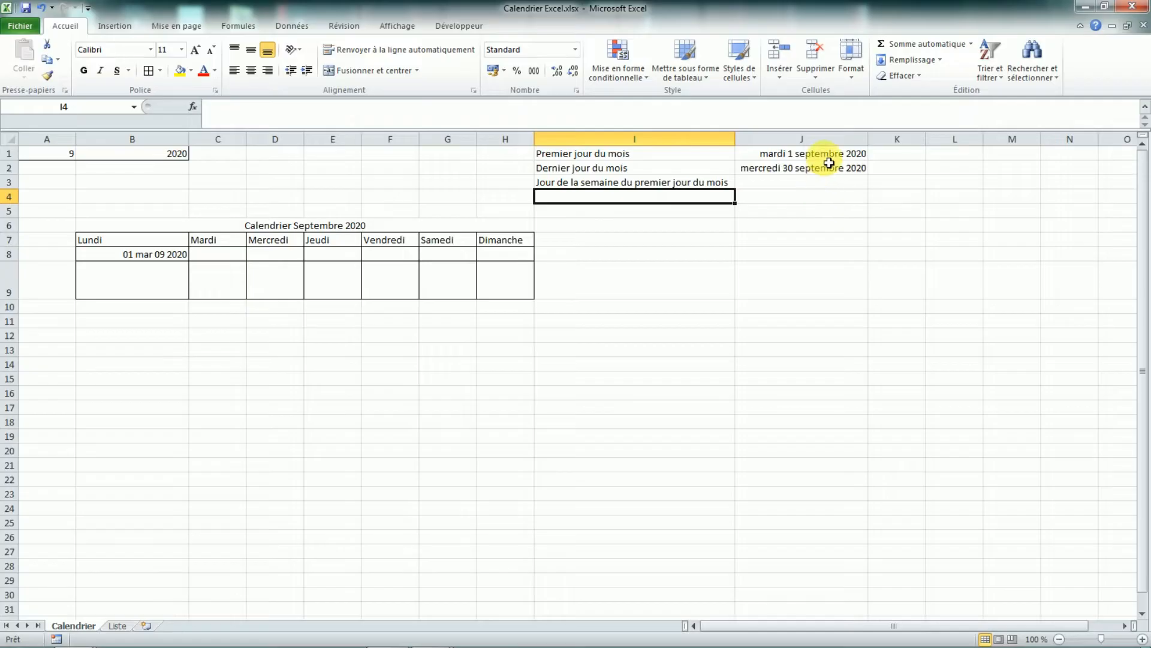
Step: Calculate the weekday number of the month's first day in J3 with =JOURSEM(J1;2), counting from 1 (lundi) to 7 (dimanche)
key(Up)
key(Right)
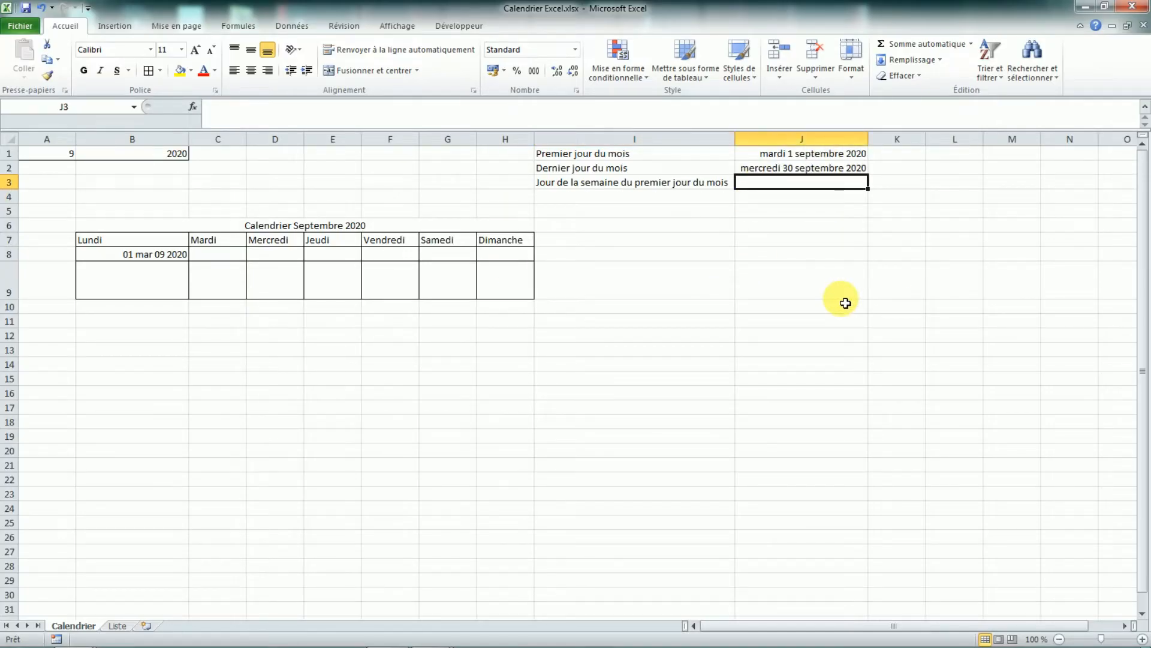
text(=)
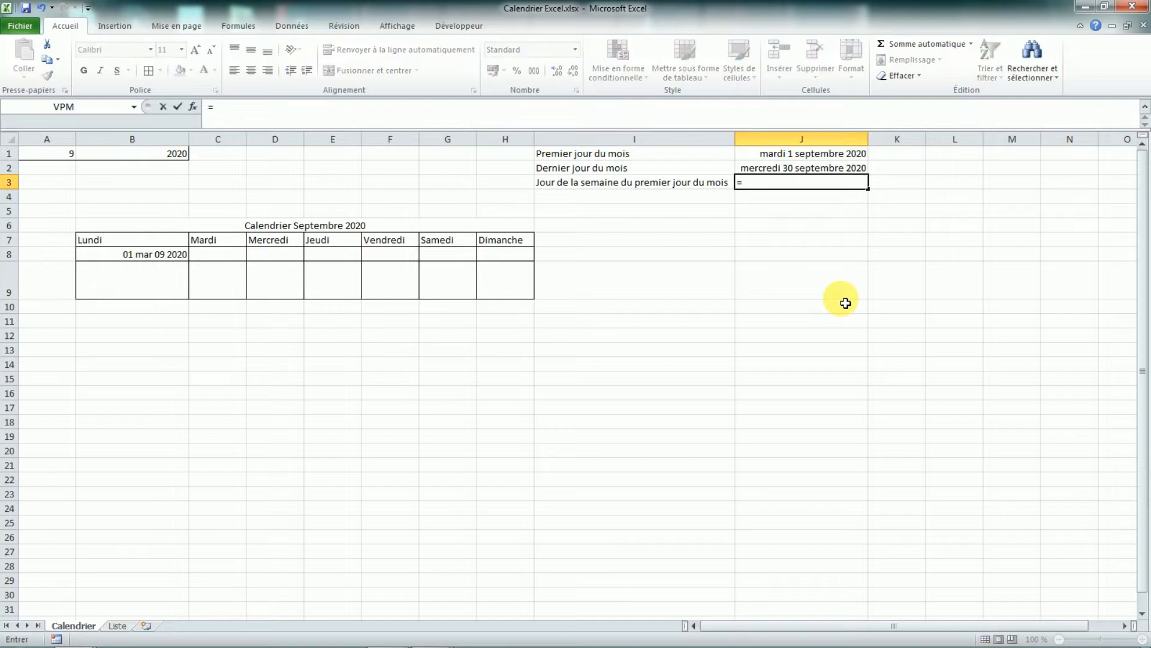
key(Caps_Lock)
text(J)
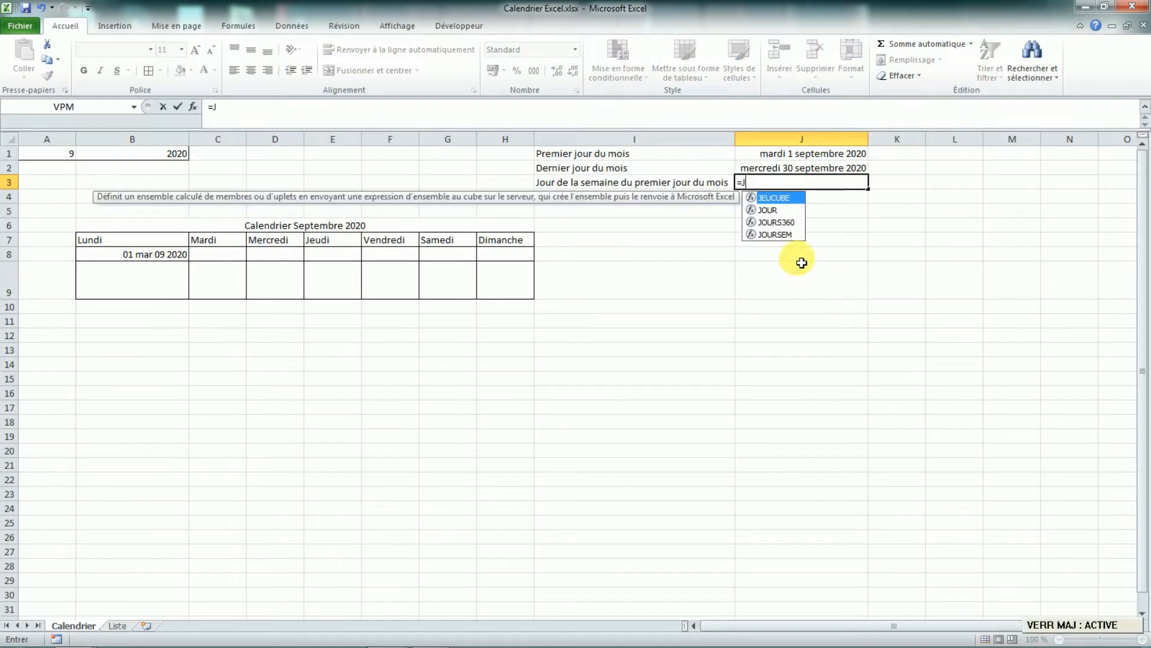
double_click(773, 234)
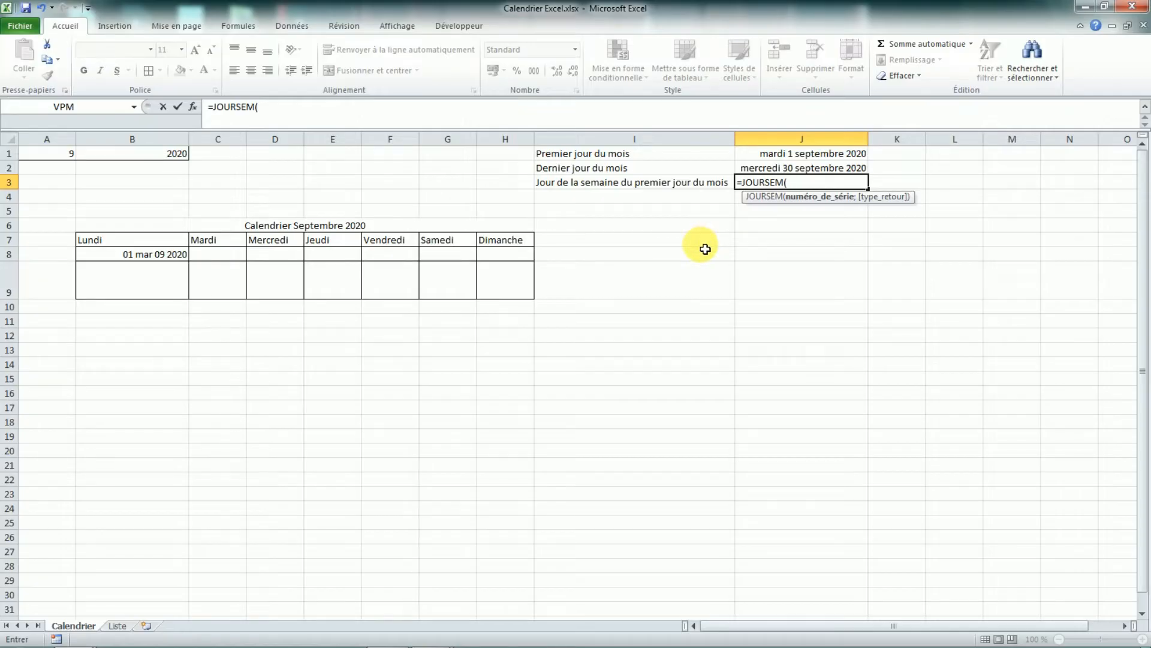
key(Caps_Lock)
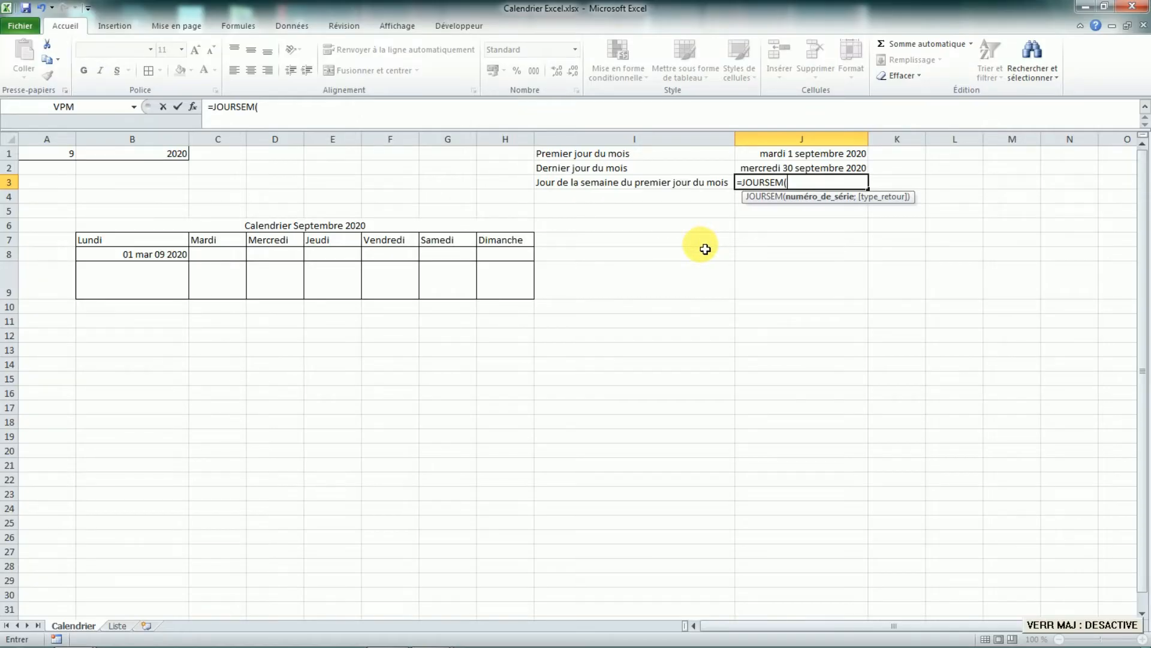
click(781, 157)
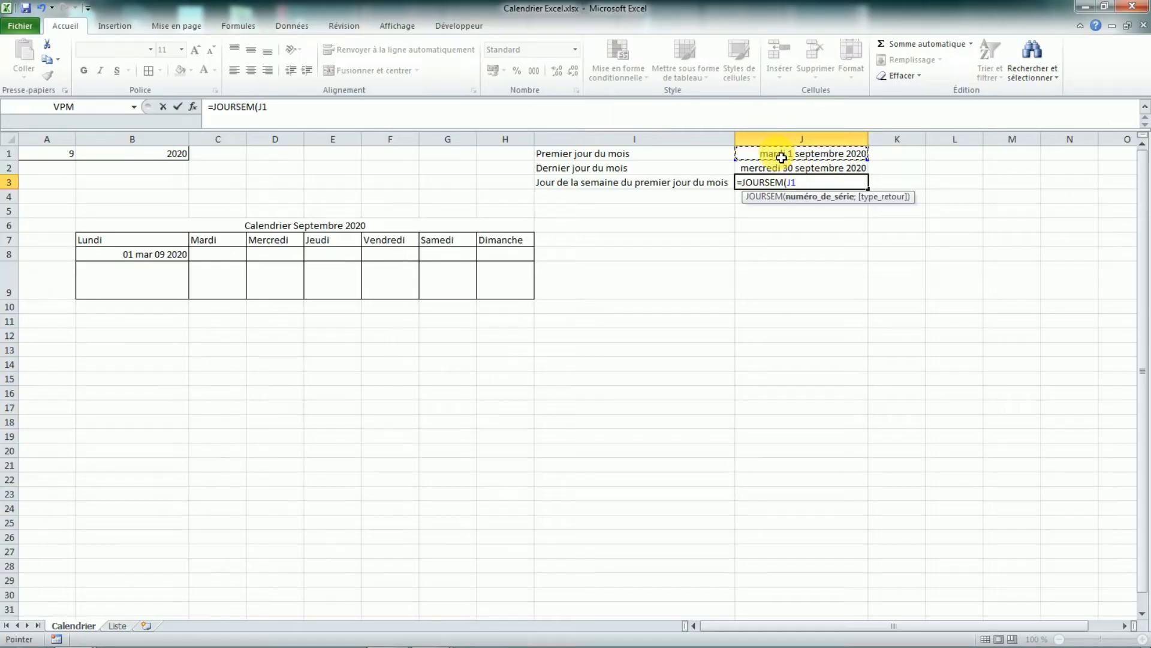
text(;)
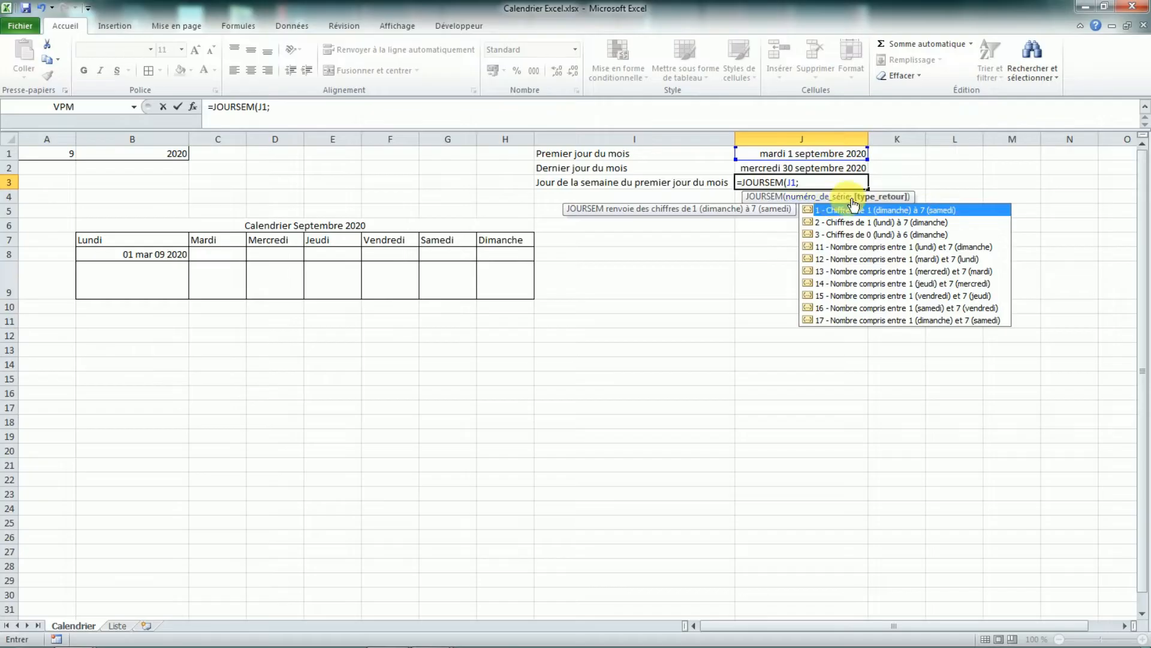
click(846, 223)
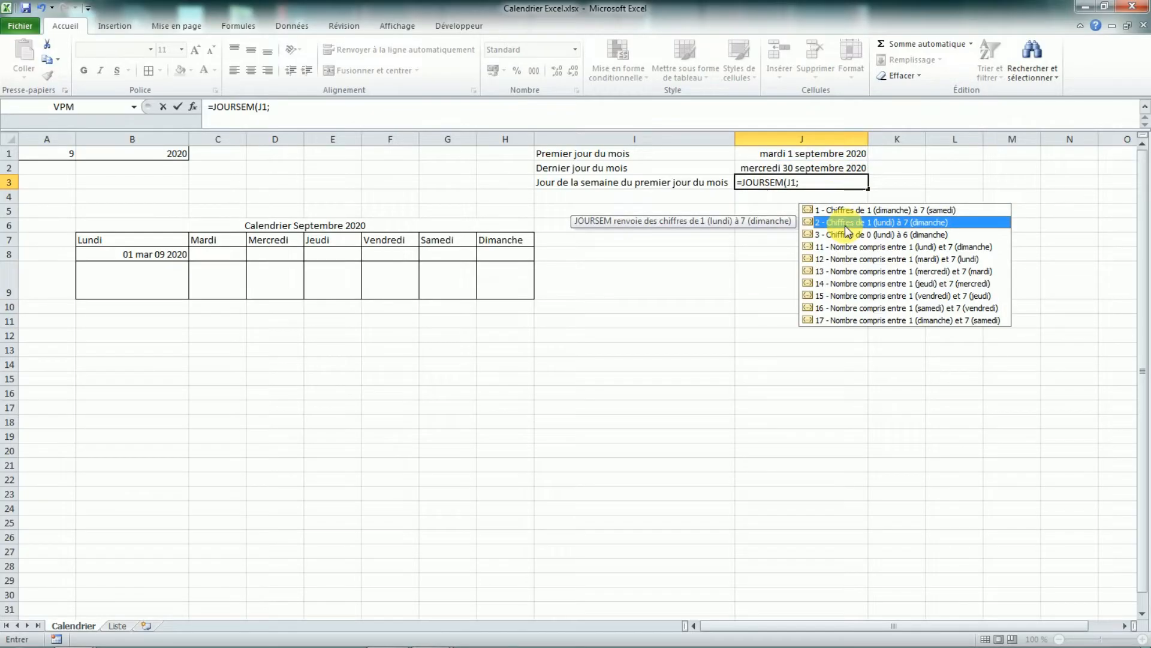
double_click(846, 226)
text())
key(Return)
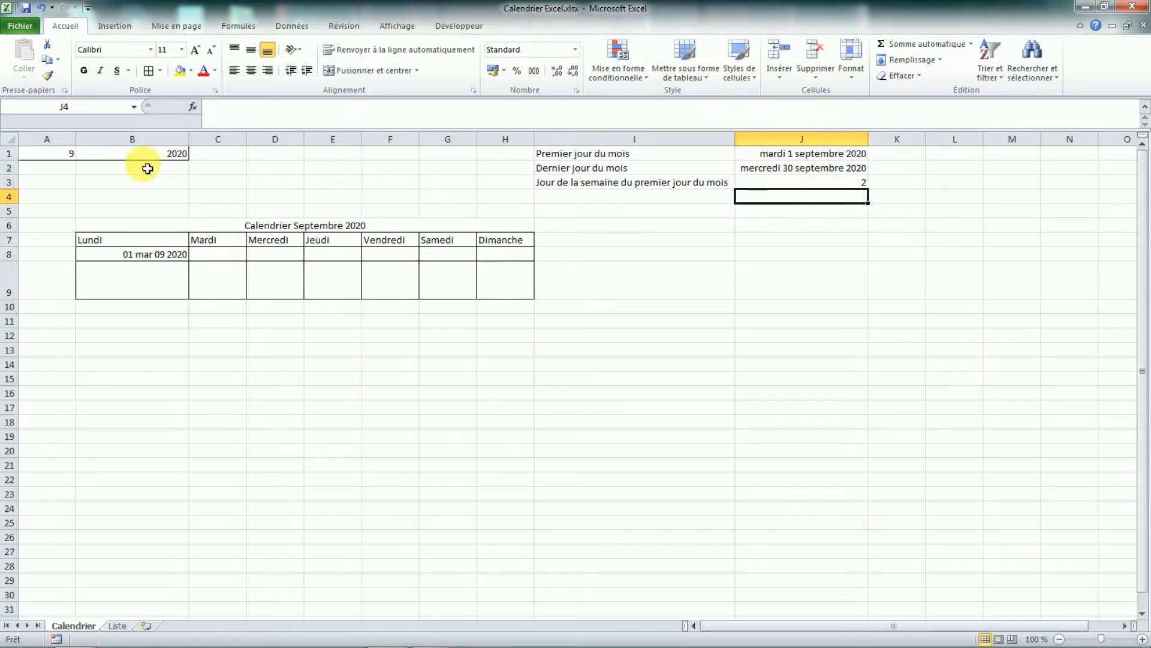
Step: Test the weekday formula by setting the month in A1 to 11, ending with month 10
click(59, 157)
click(82, 153)
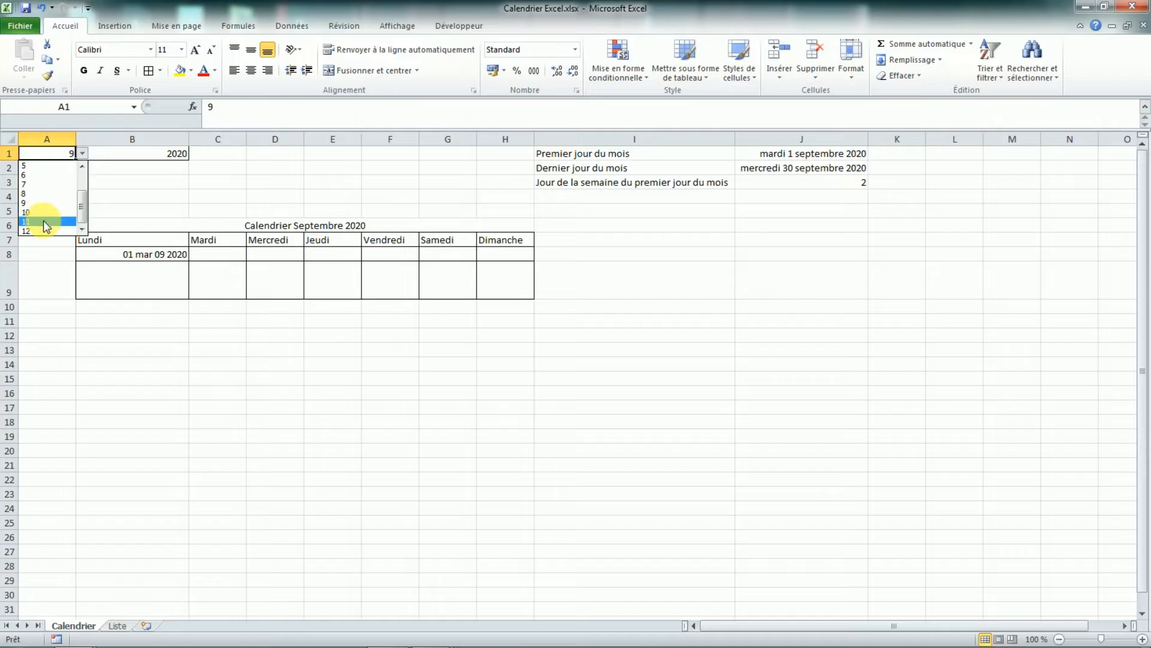
click(43, 222)
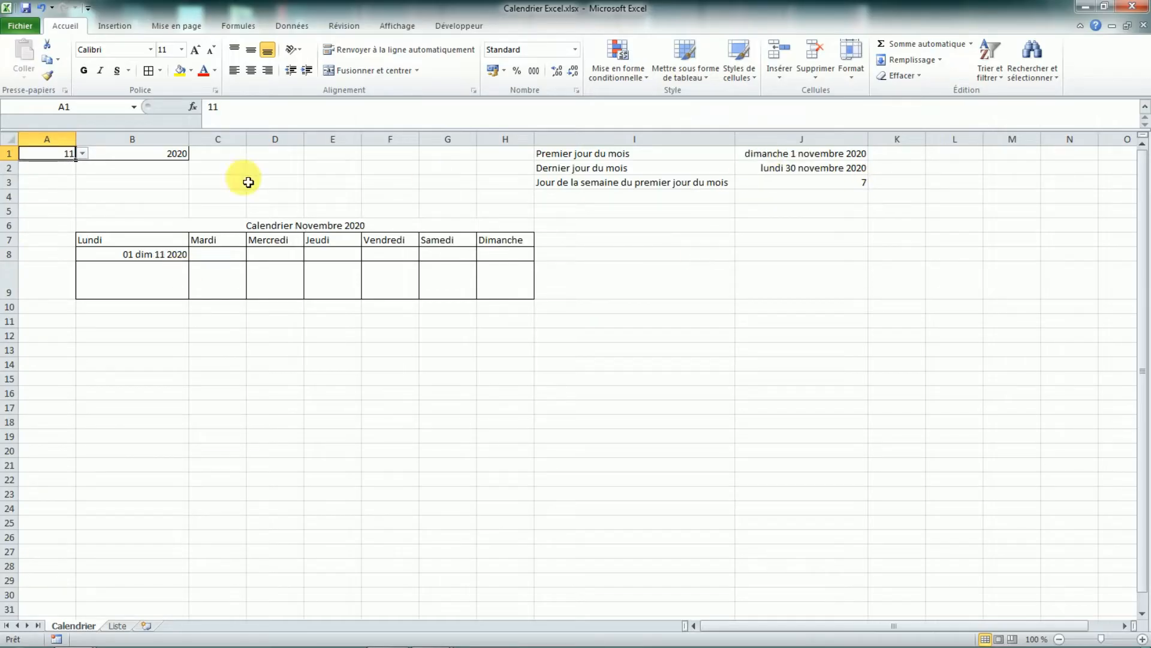
click(82, 154)
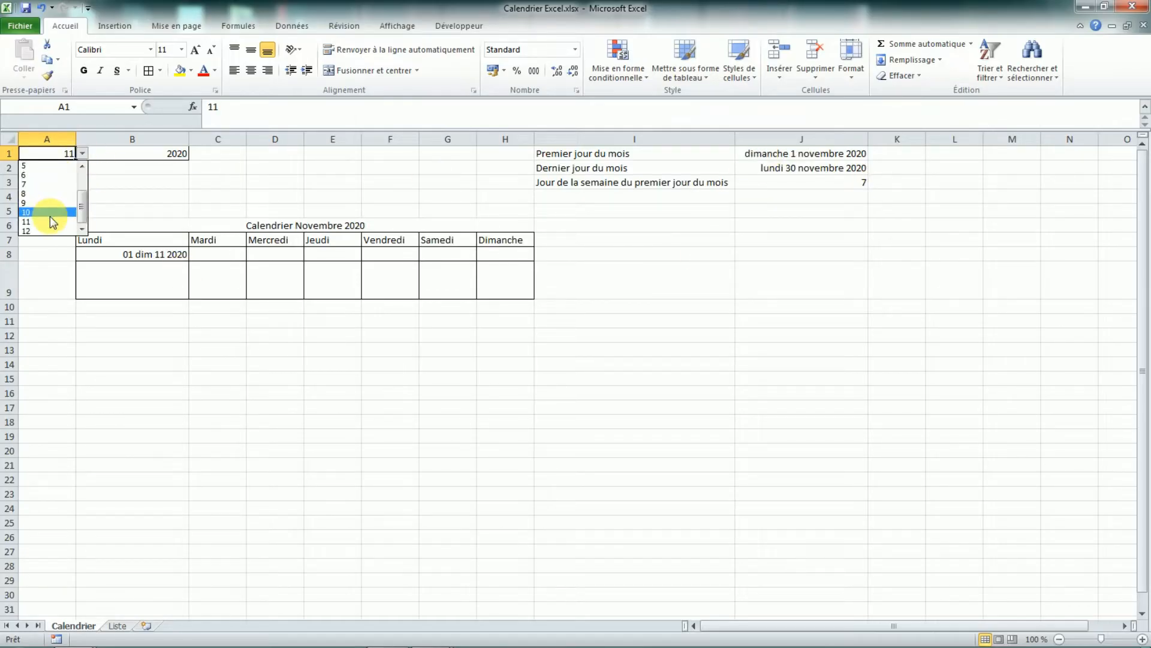
click(49, 213)
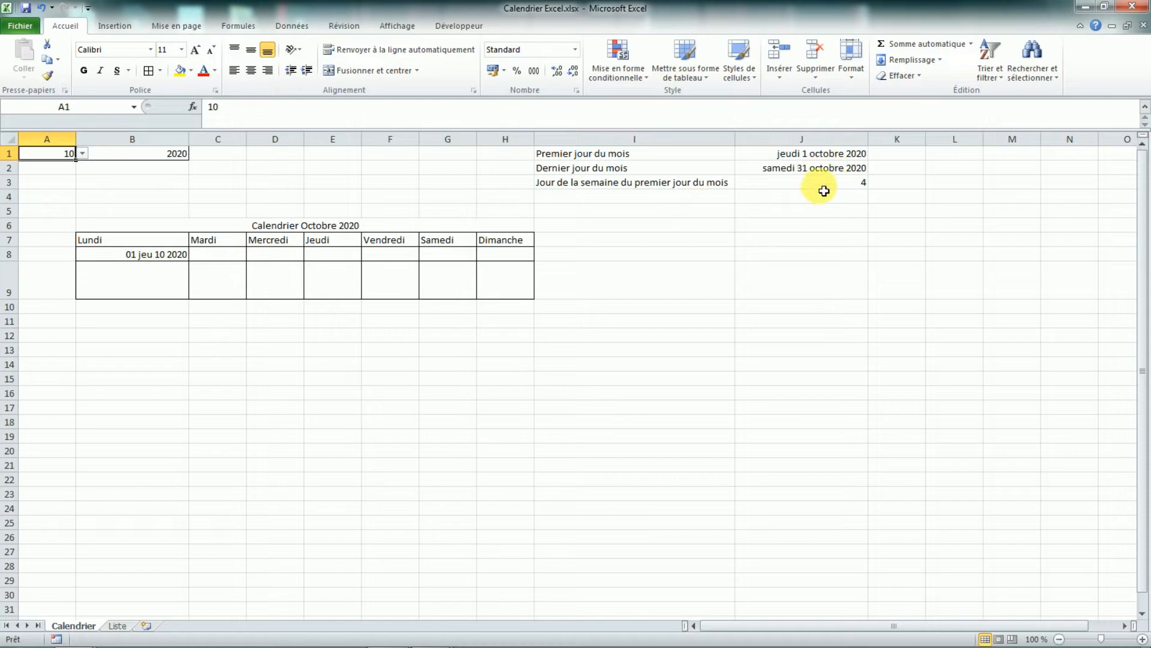
click(173, 259)
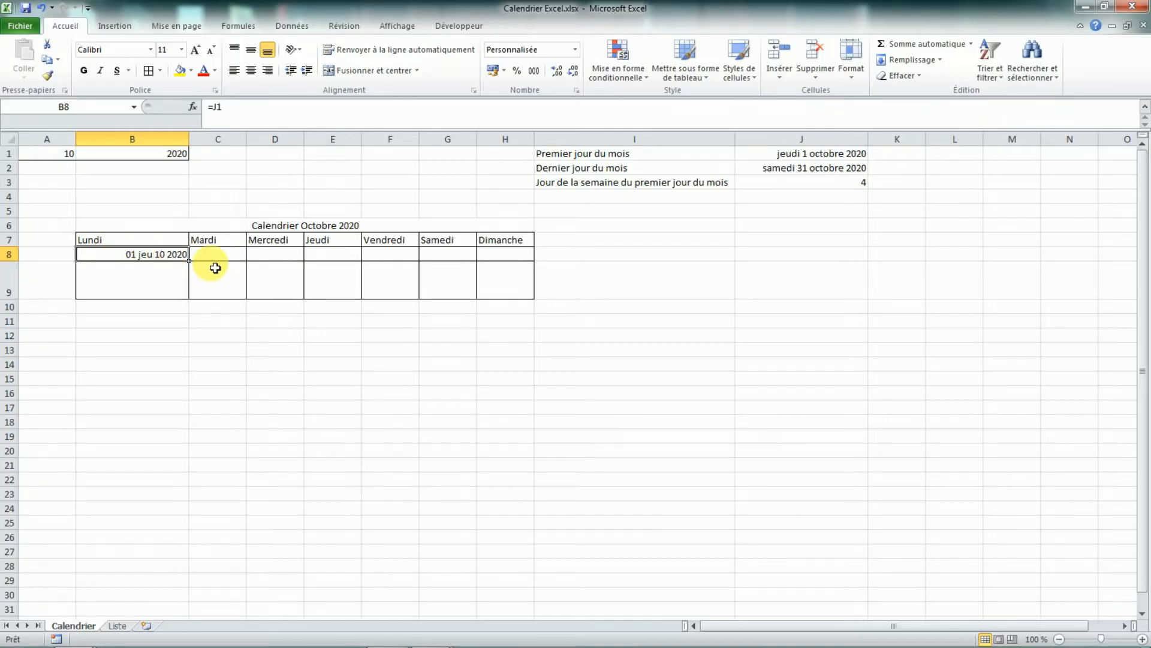
click(238, 124)
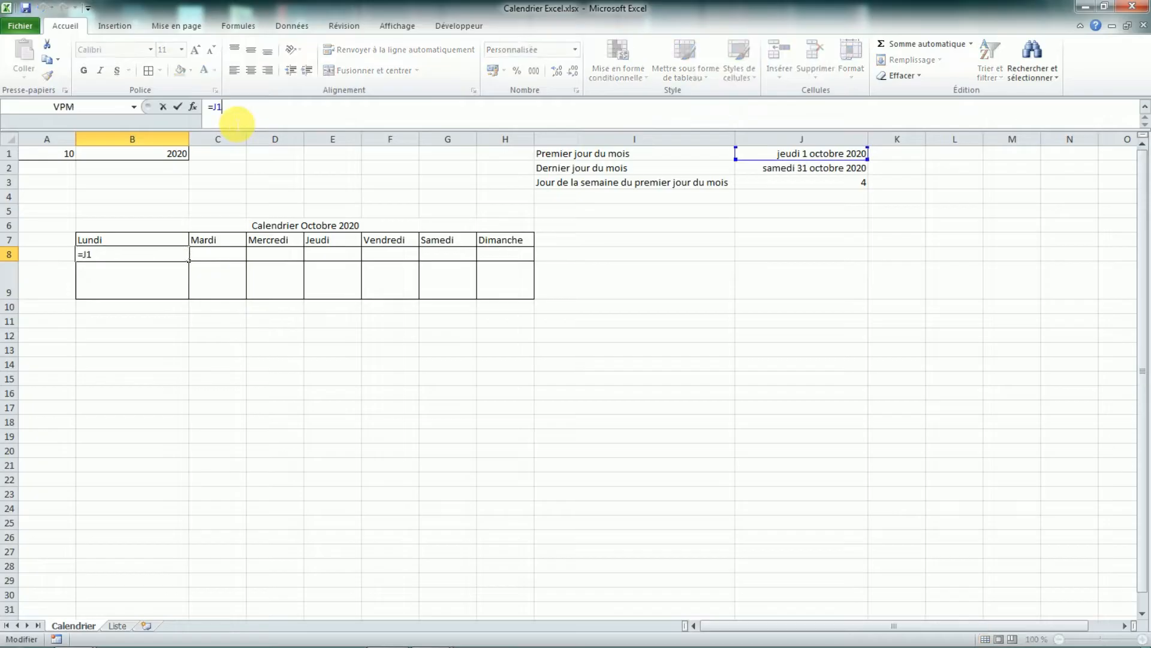
key(Return)
click(294, 307)
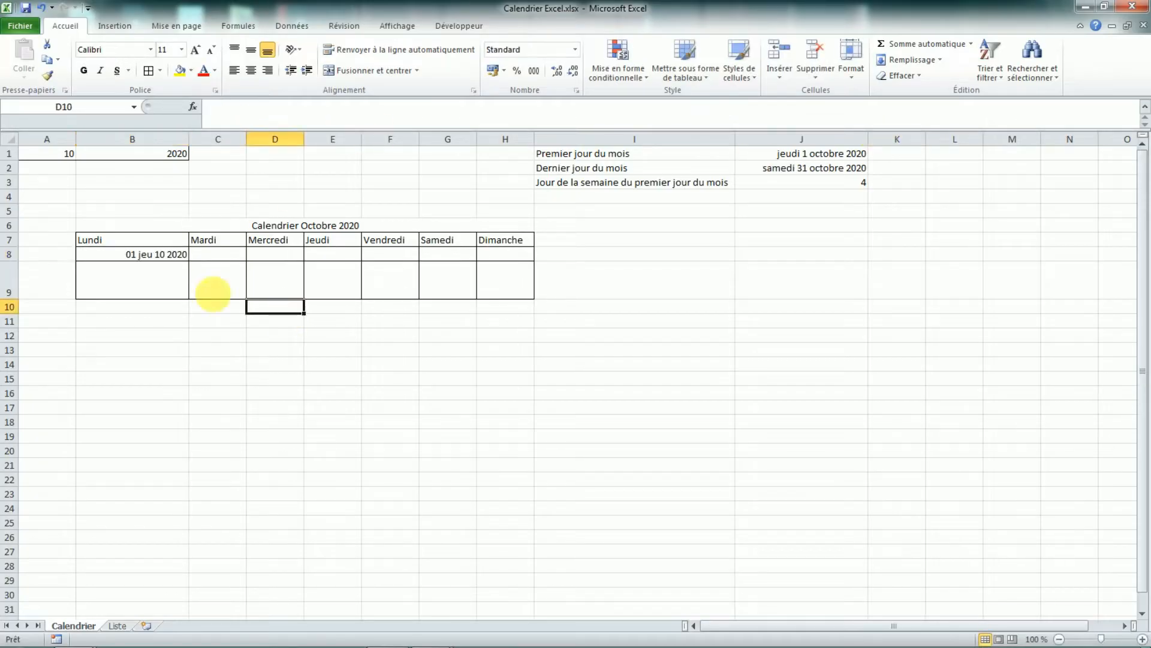
Step: Change the formula in B8 under Lundi to =J1-J3+1 to get the Monday of the month's first week
click(144, 253)
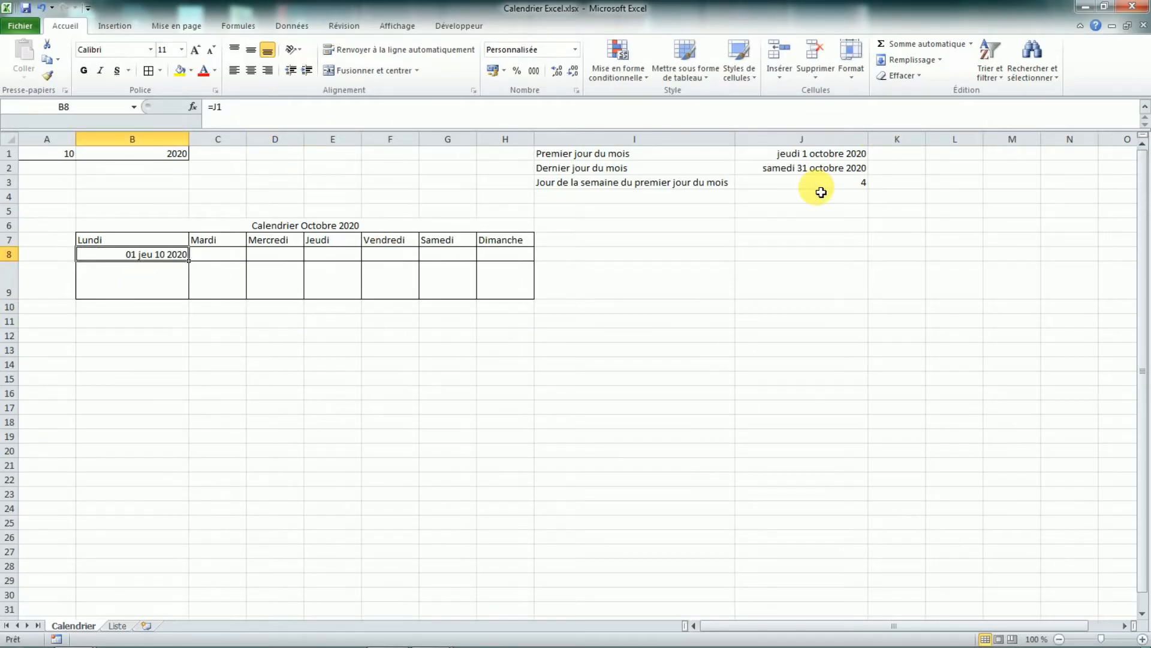
key(F2)
text(-)
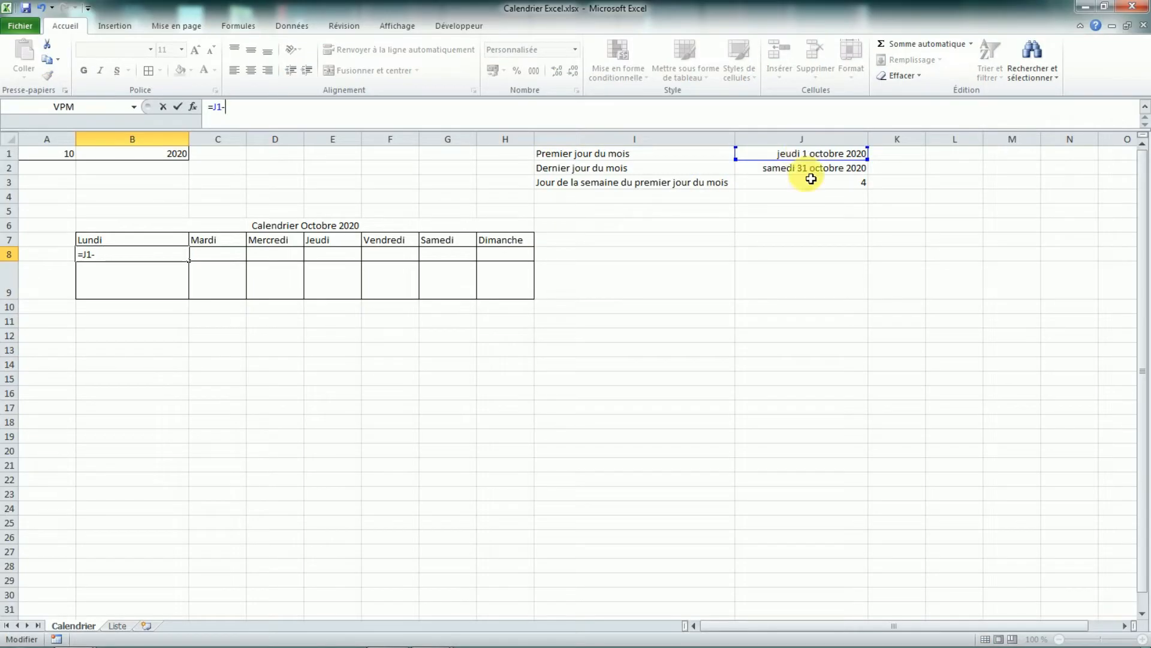
click(828, 188)
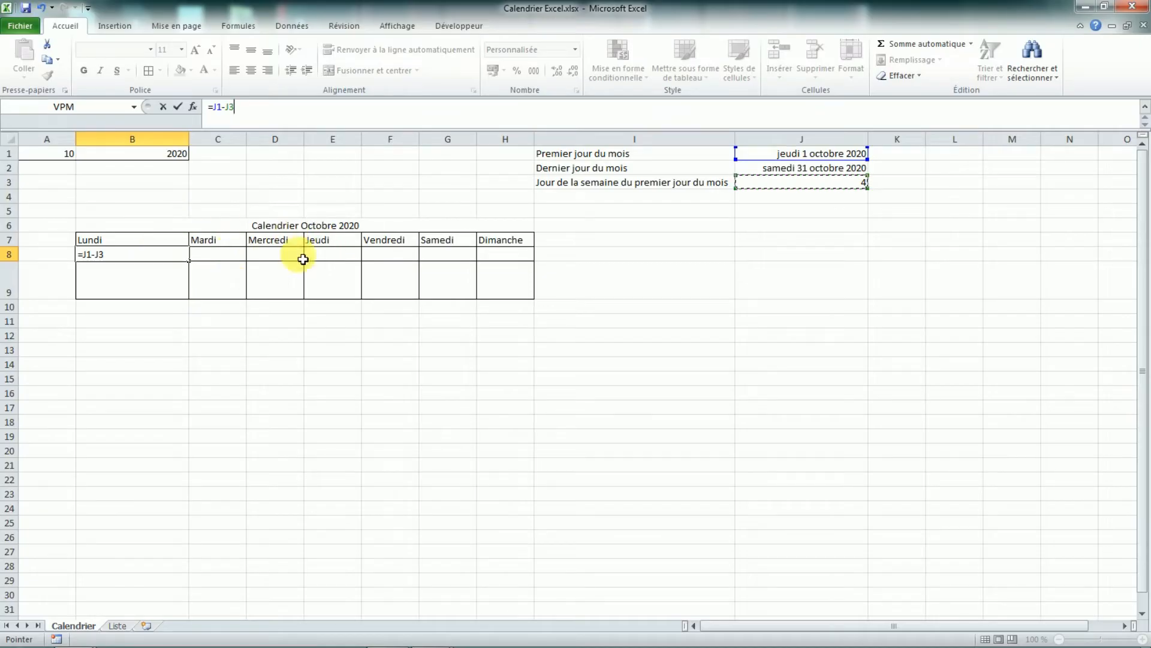
text(+1)
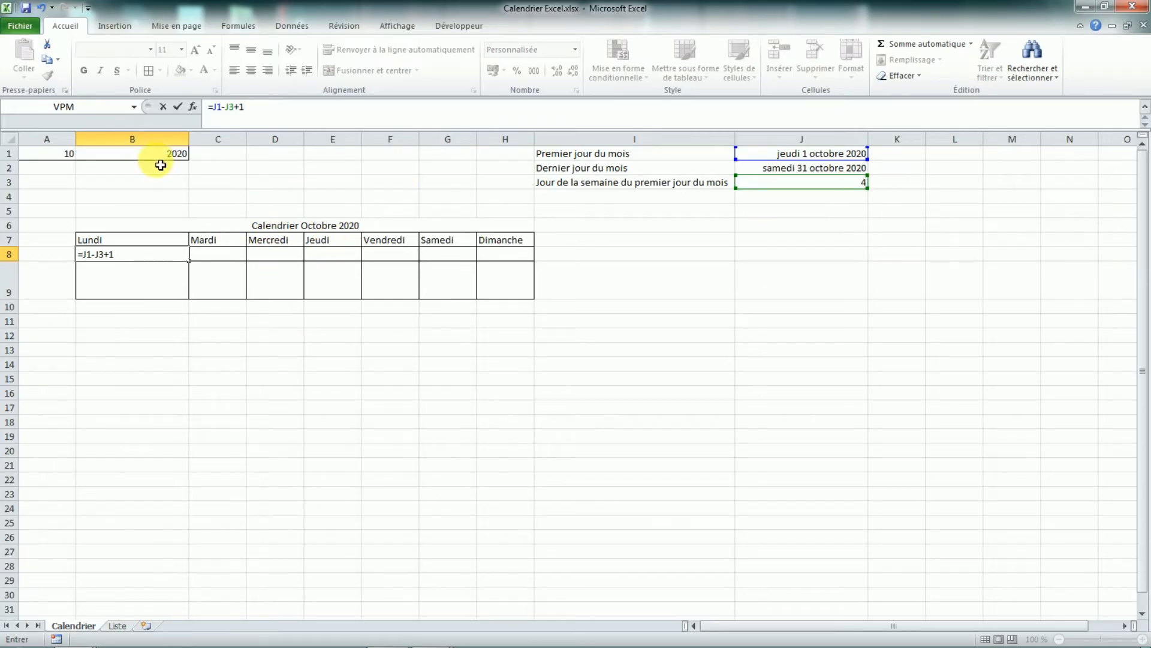
key(Return)
click(178, 255)
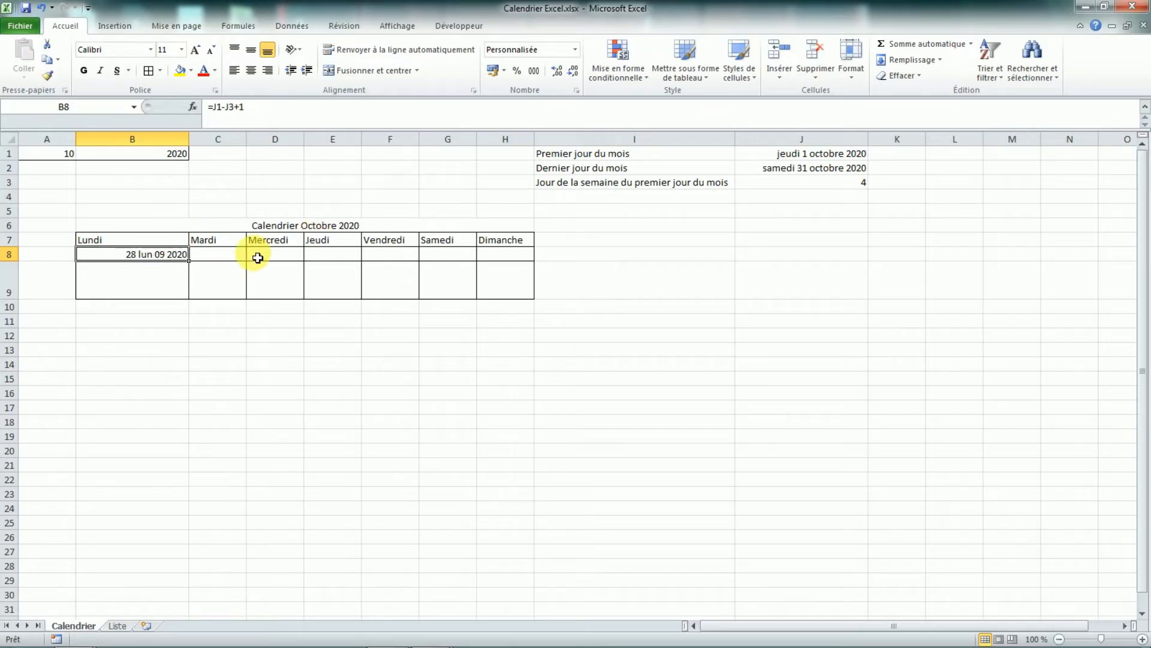
Step: Calculate the Mardi date in C8 as the day after Lundi with the formula =B8+1
click(218, 257)
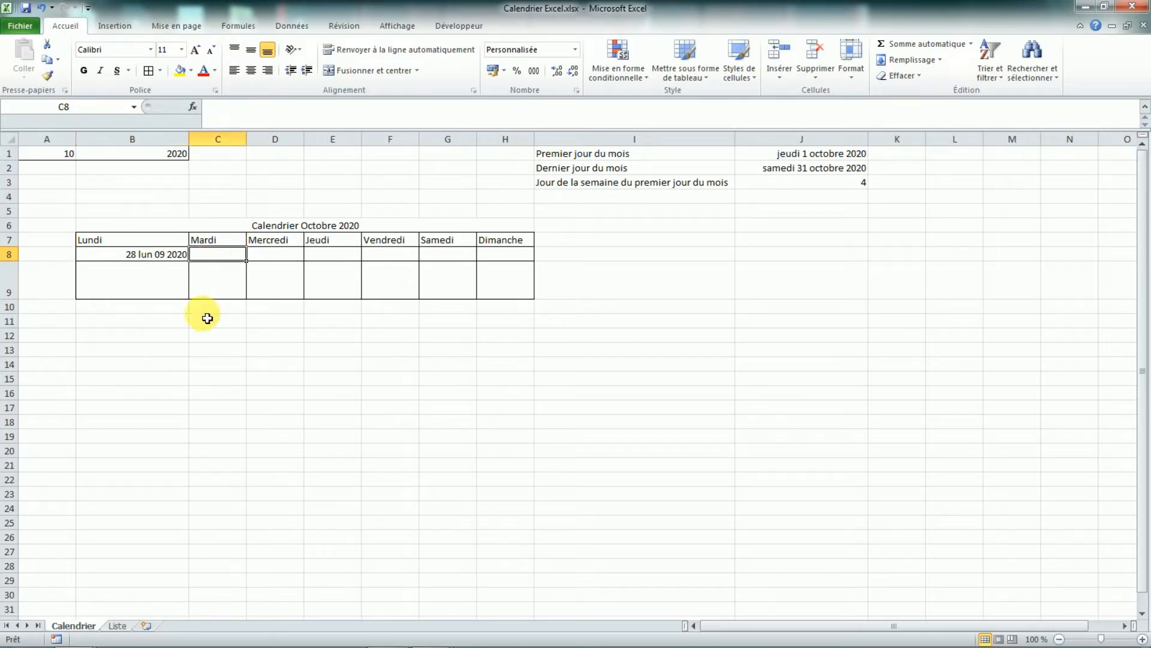
click(157, 257)
click(212, 262)
text(=)
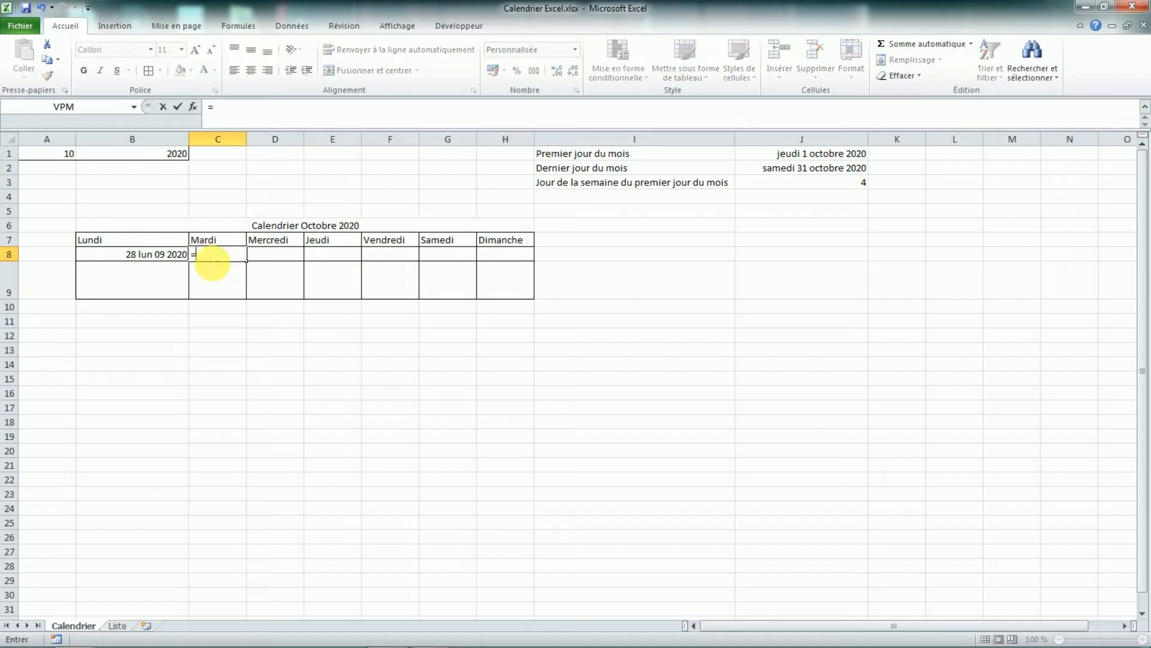
click(167, 254)
text(+1)
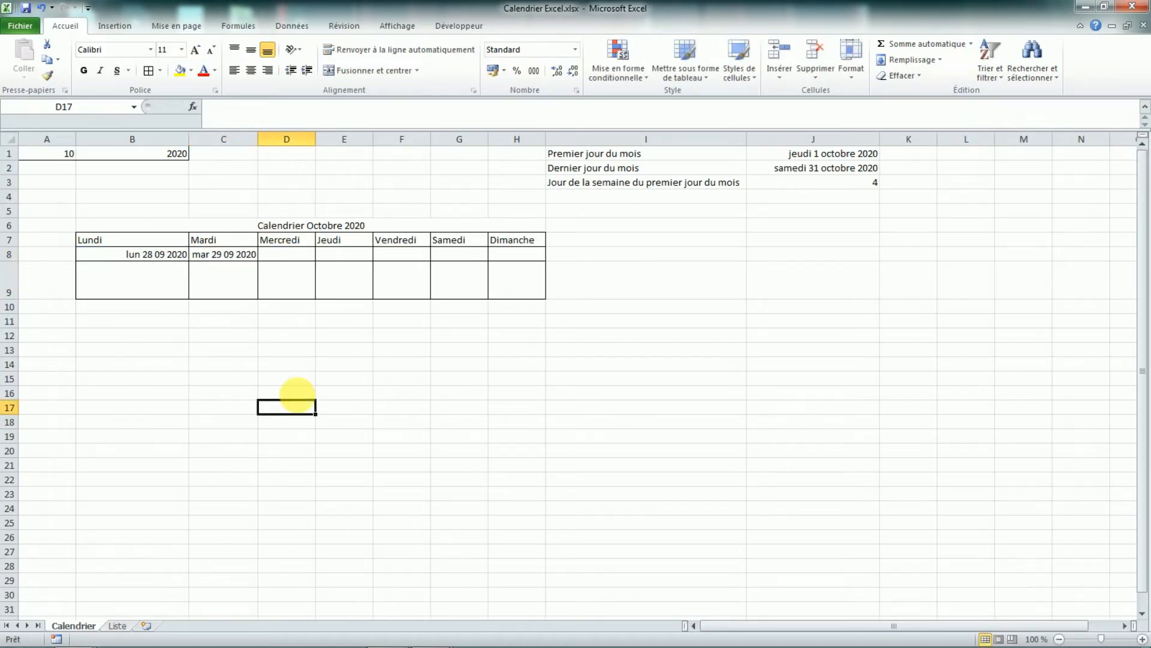
Step: Undo the last date-format change and apply the custom format jjj jj mm aaaa to the Lundi date in B8
key(ctrl+z)
click(219, 365)
click(88, 254)
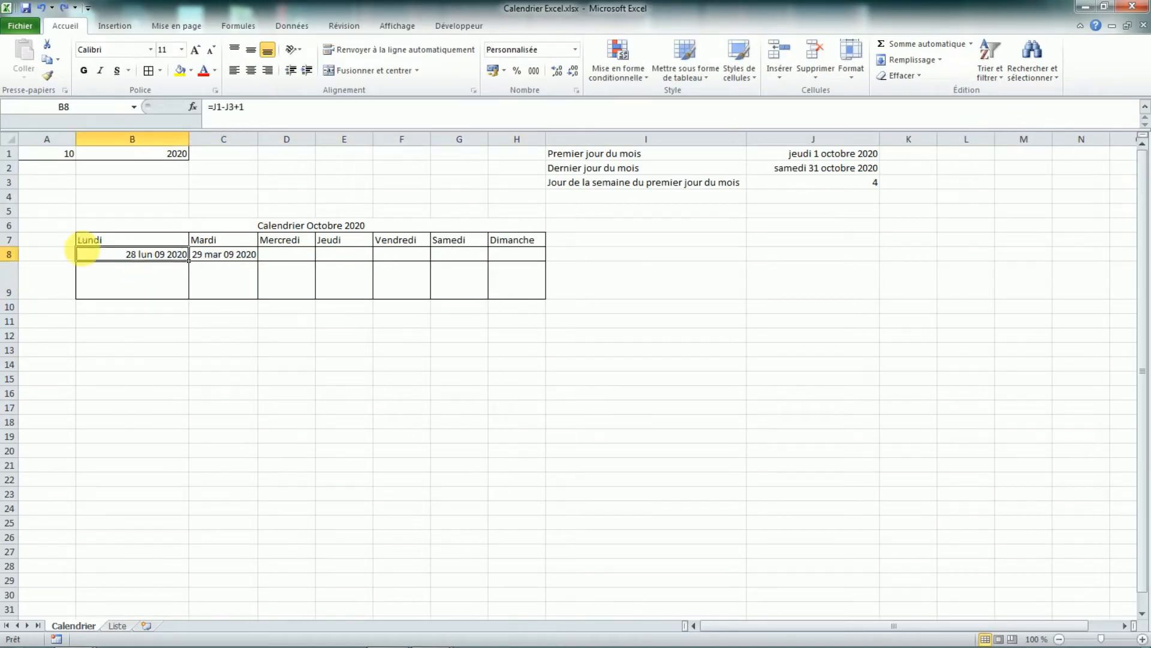
right_click(117, 254)
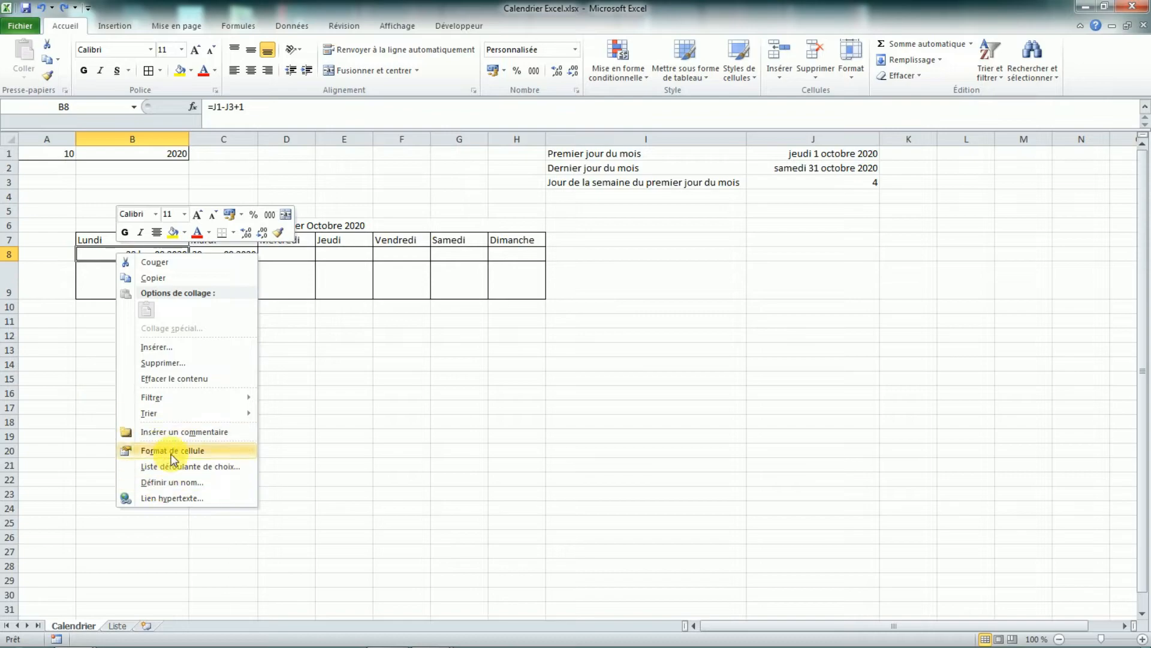
click(172, 452)
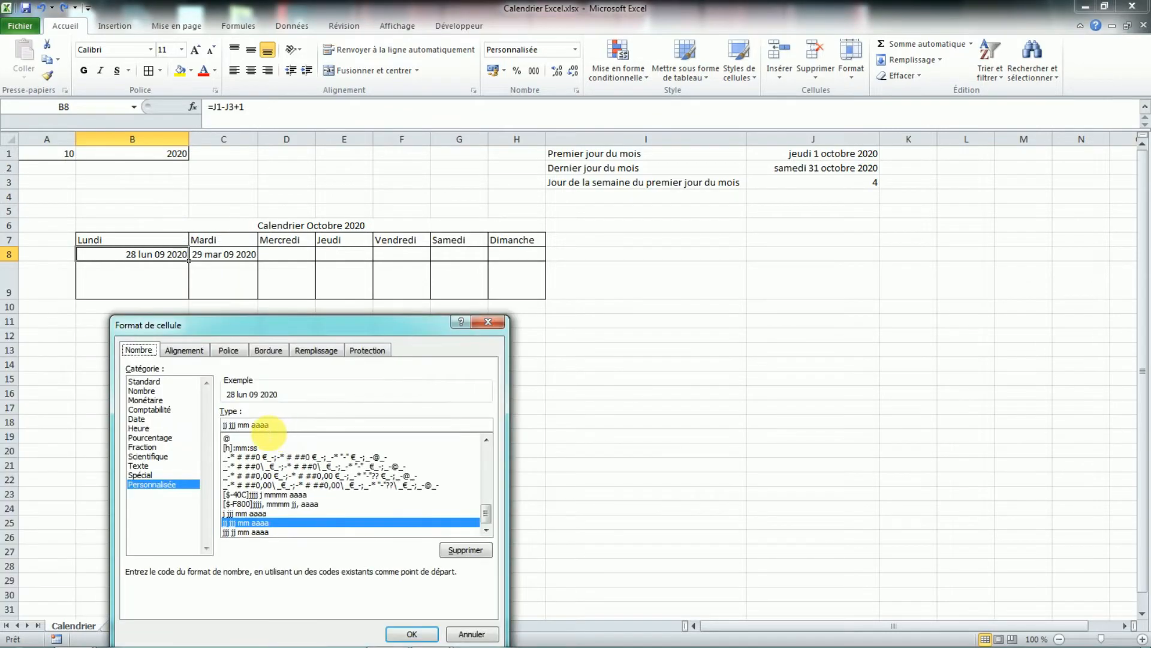
drag(237, 424, 187, 418)
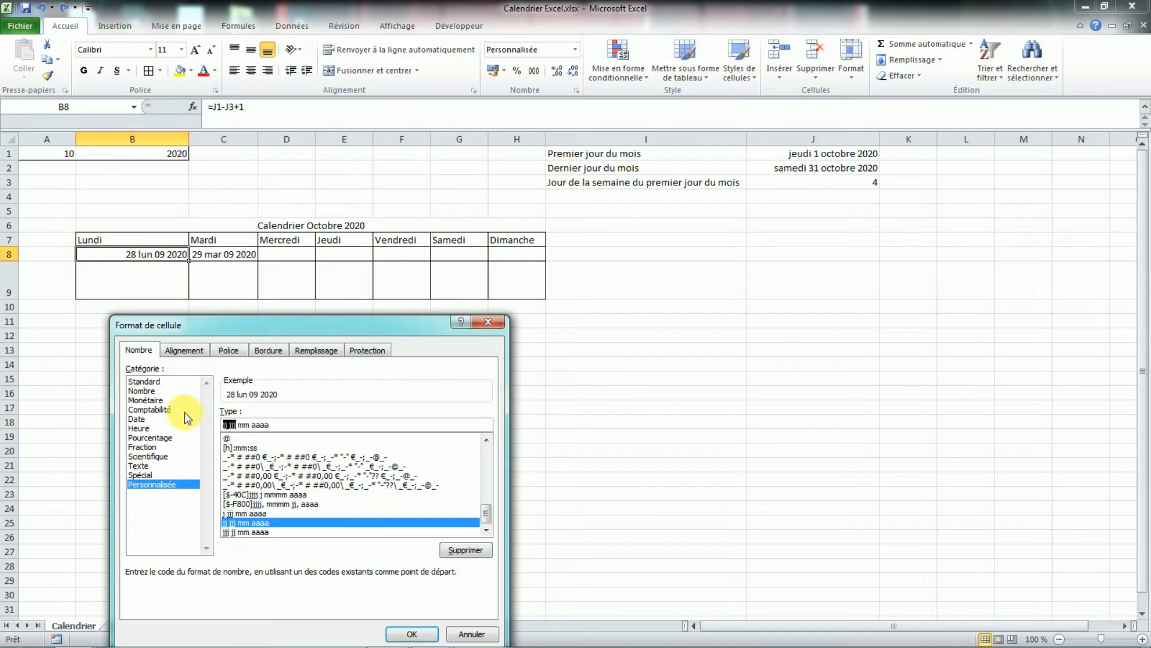
text(j)
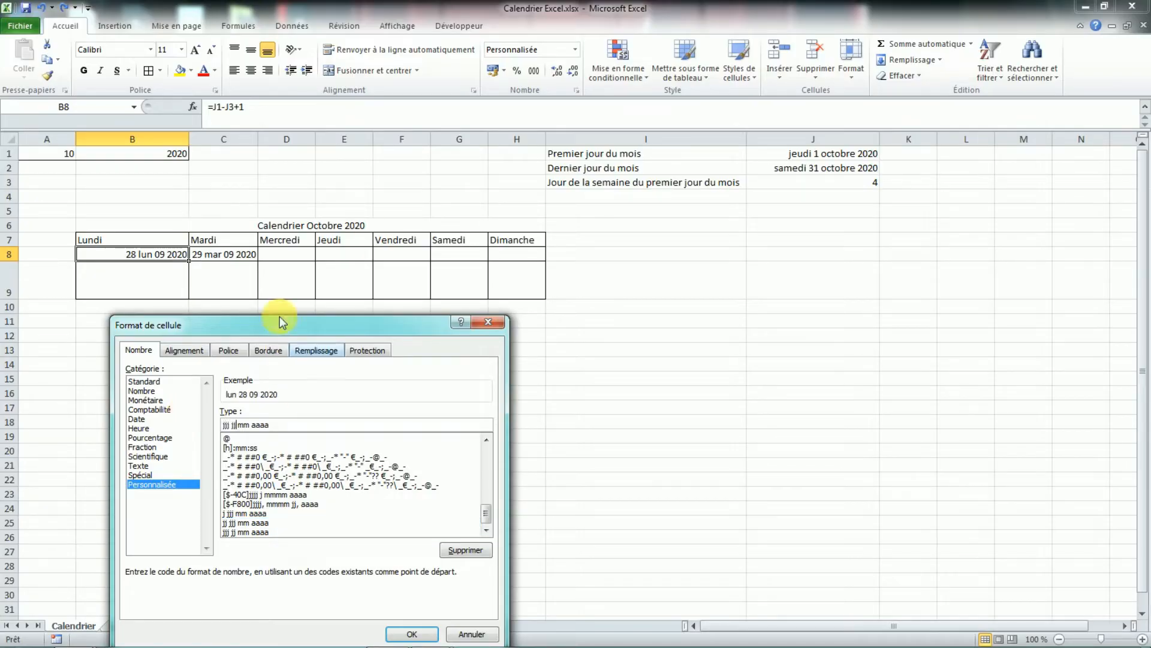
click(396, 636)
click(222, 254)
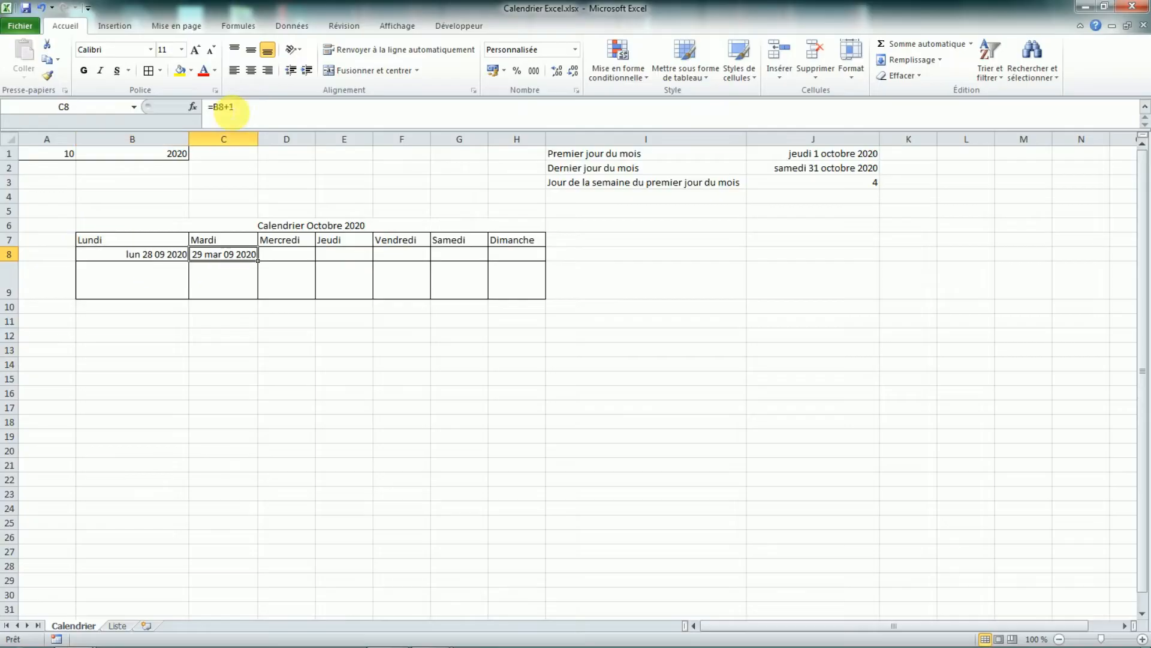
Step: Copy only the Lundi cell's date format from B8 to C8:H8
drag(229, 259, 582, 273)
drag(274, 307, 264, 288)
click(174, 259)
key(ctrl+c)
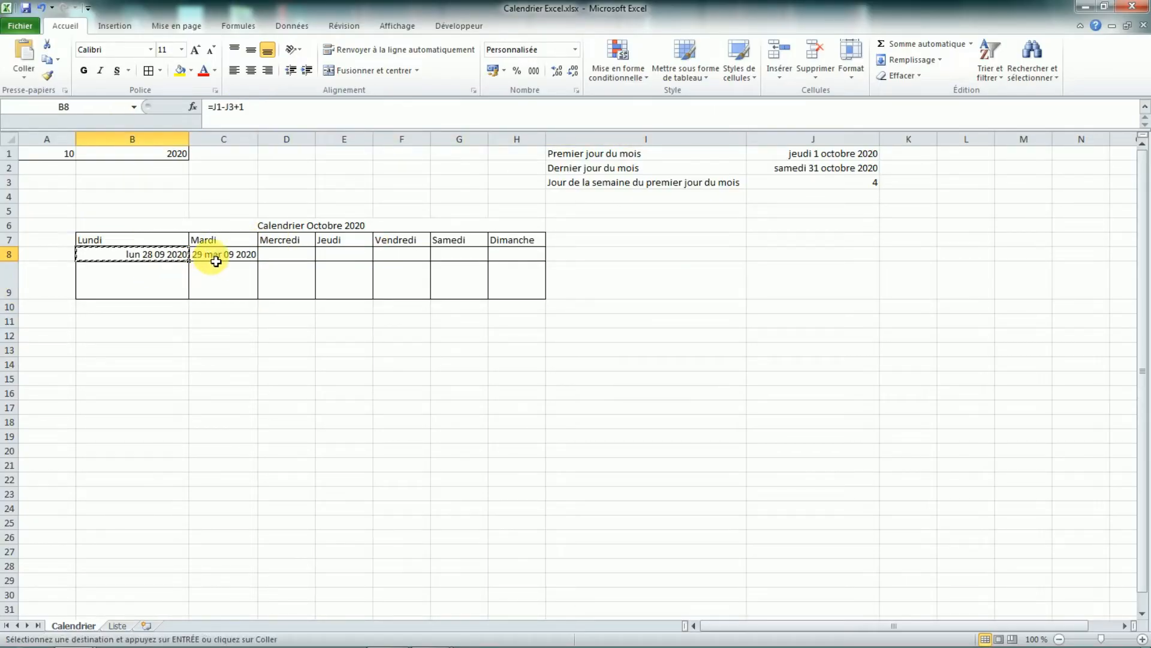
drag(206, 257, 537, 262)
right_click(537, 262)
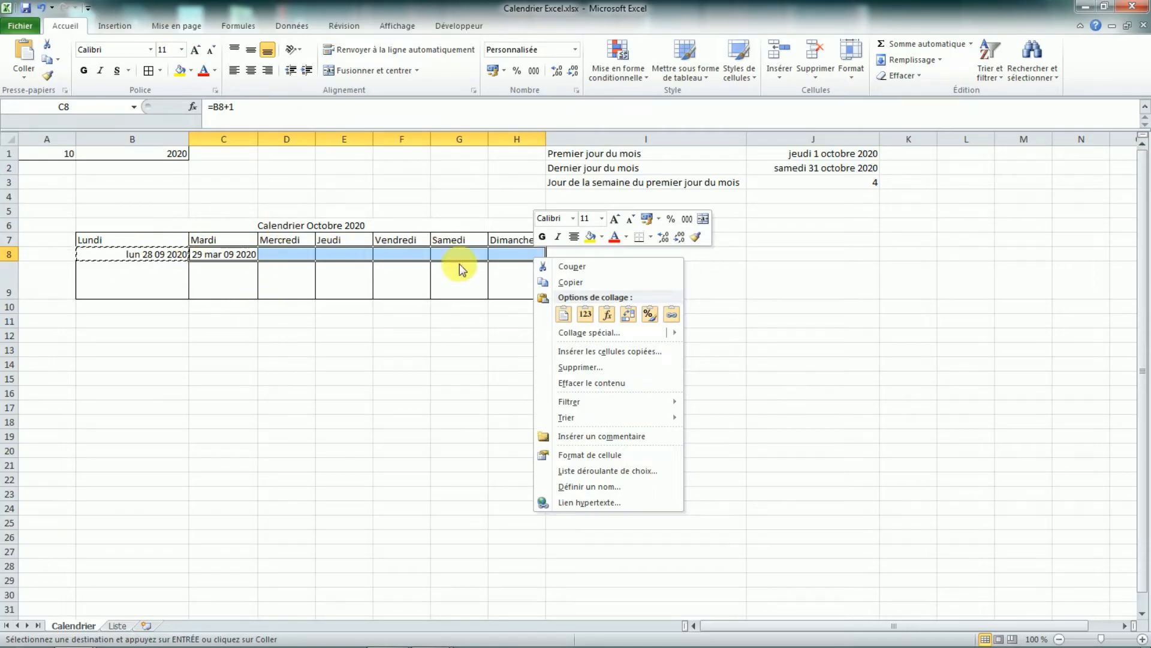
click(588, 332)
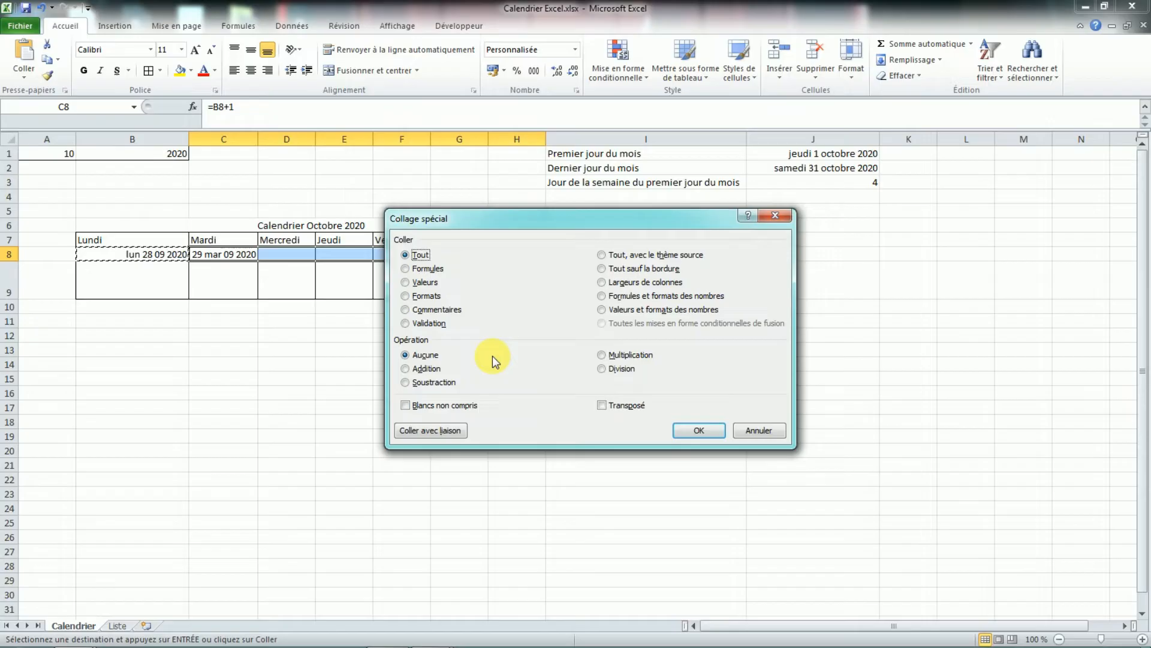
click(422, 296)
click(686, 430)
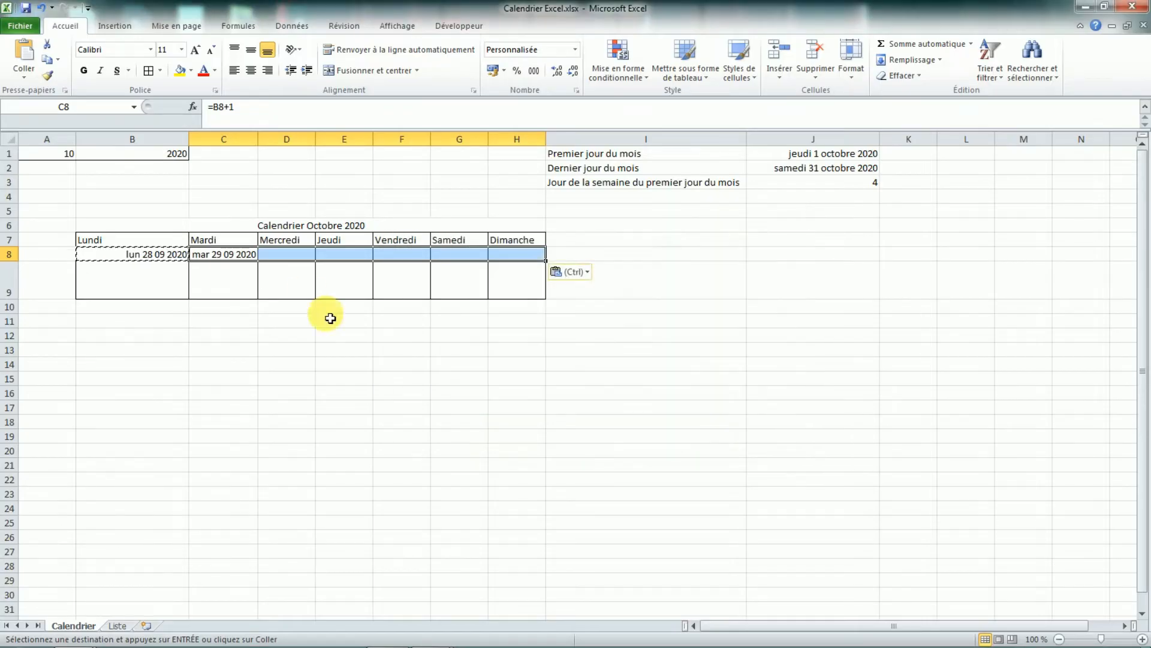
click(322, 309)
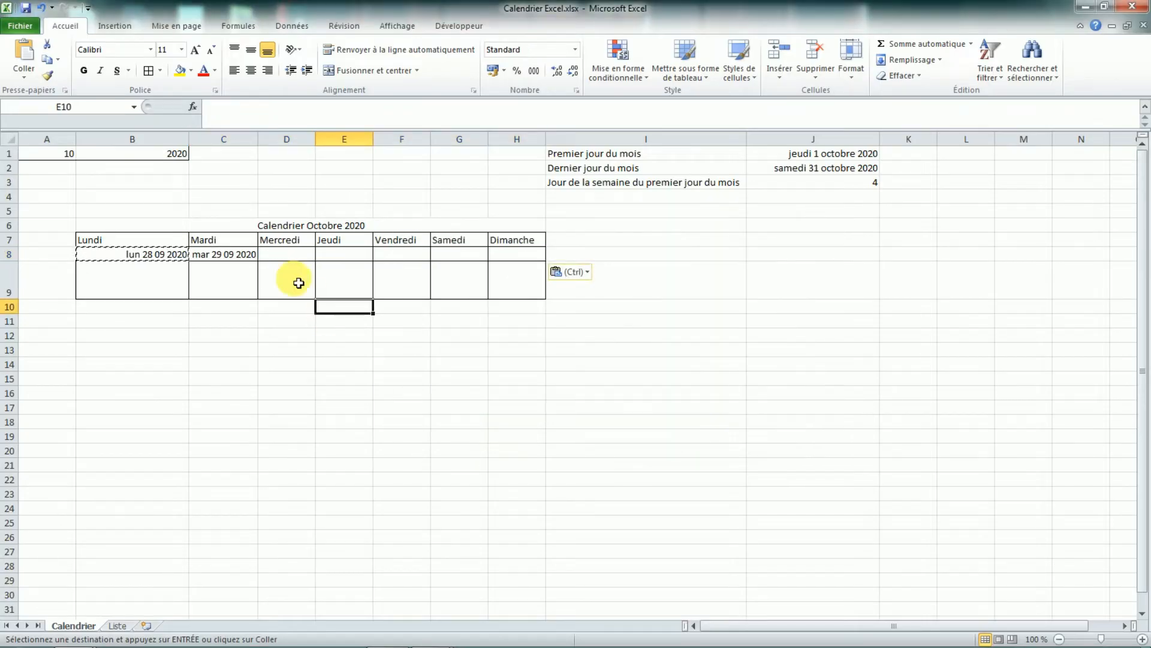
Step: Fill the Mardi formula from C8 across the week to the Dimanche cell H8
click(251, 255)
click(264, 268)
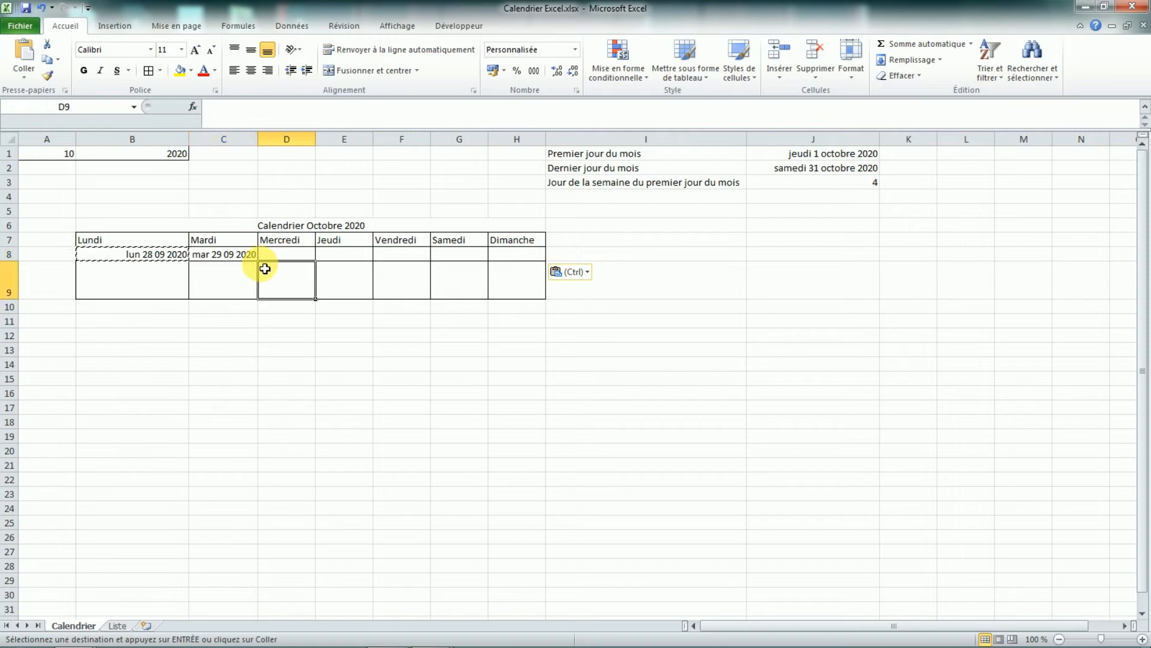
click(252, 257)
drag(258, 261, 523, 264)
Step: Try auto-fitting the width of column D alone and undo that change
double_click(315, 139)
click(292, 282)
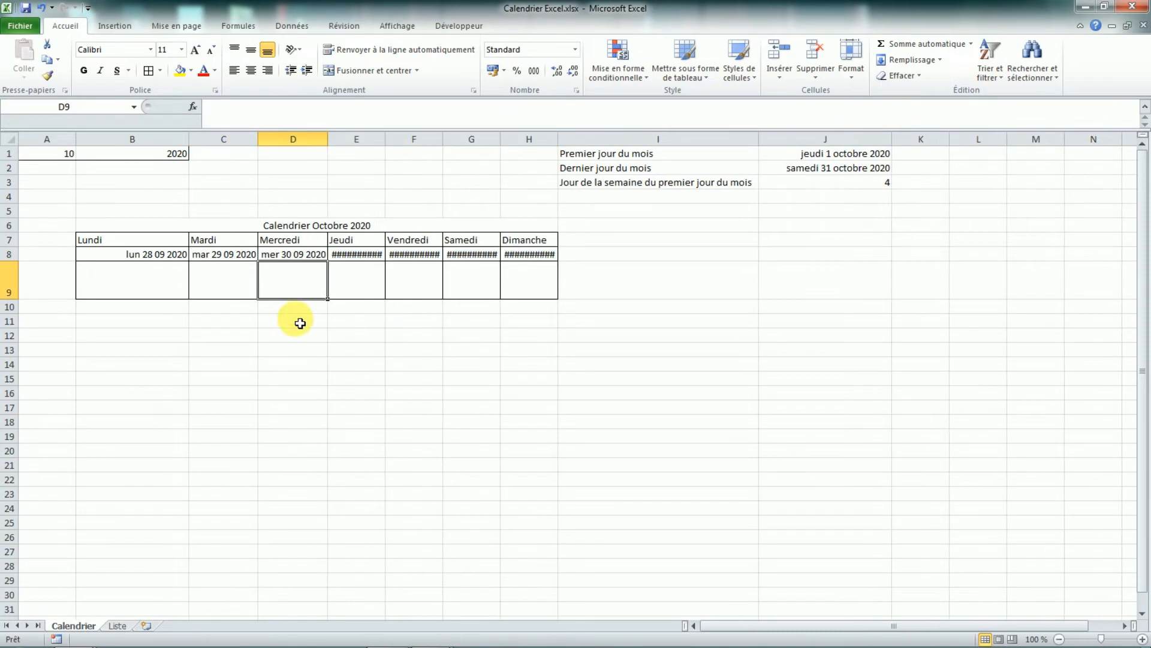
key(ctrl+z)
click(288, 335)
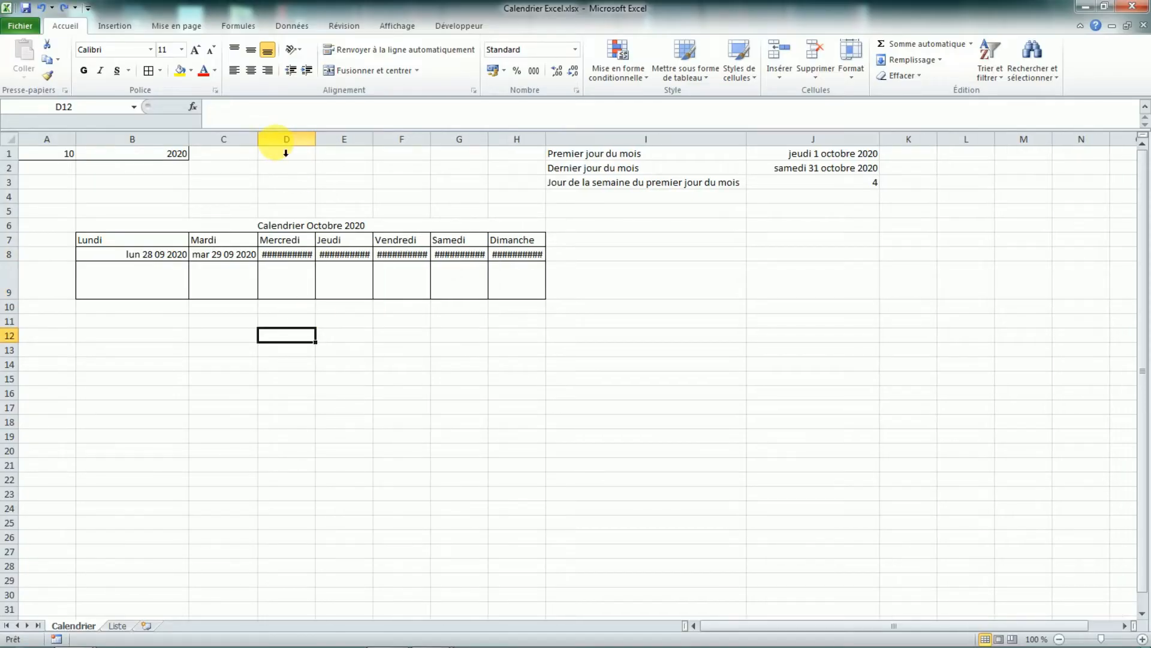
Step: Auto-fit the widths of columns D to H together to their dates
drag(286, 150, 522, 146)
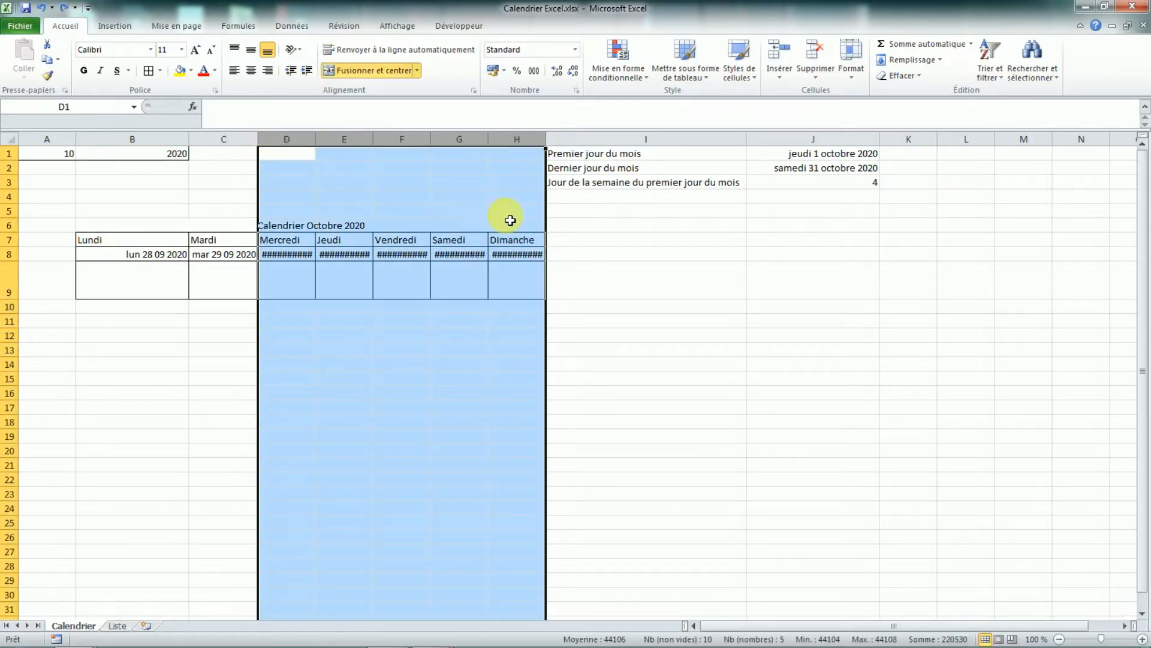
double_click(545, 139)
click(233, 376)
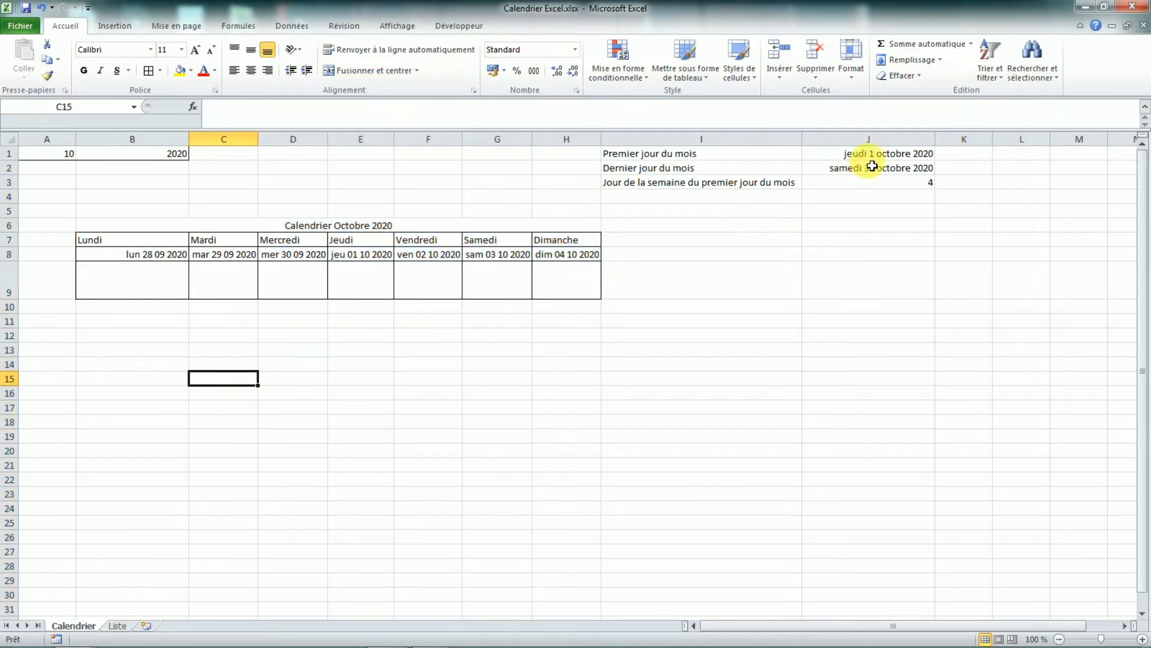
Step: Compare the date under Jeudi in E8 with the month's first day in J1
drag(364, 245, 366, 254)
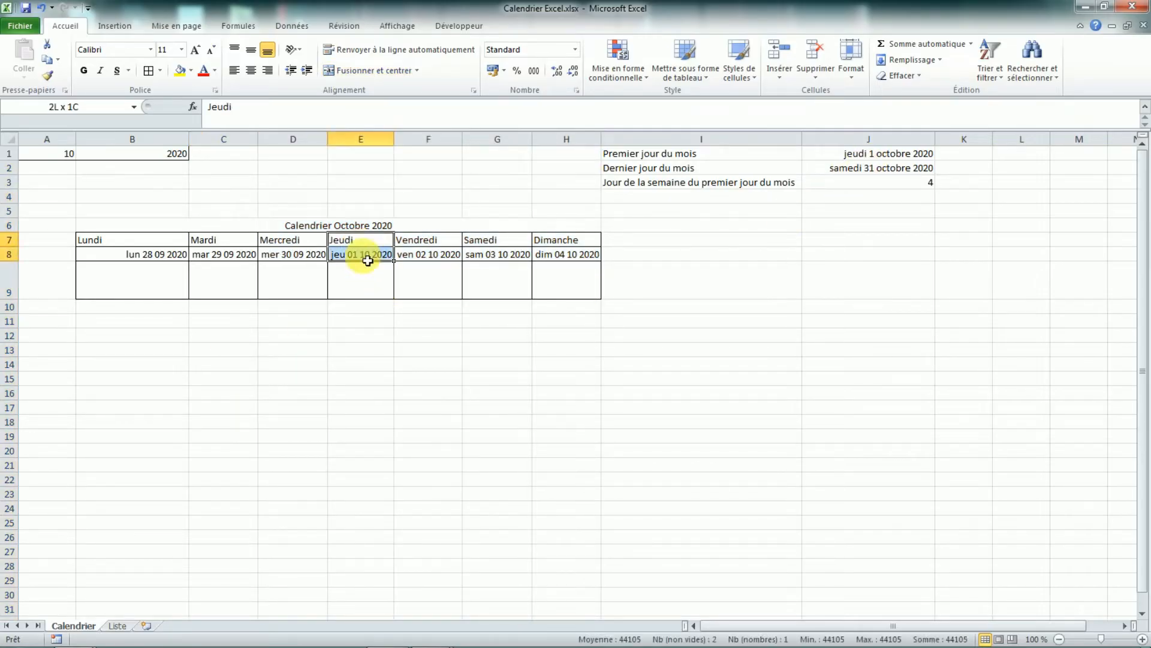
click(877, 158)
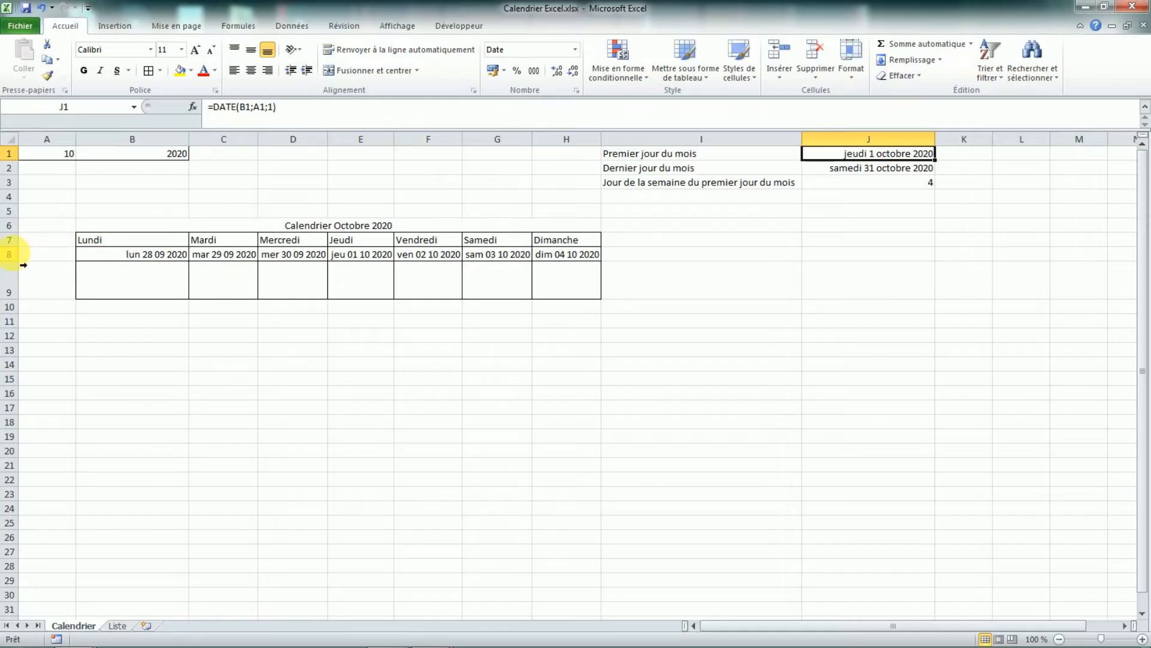
click(197, 360)
click(494, 367)
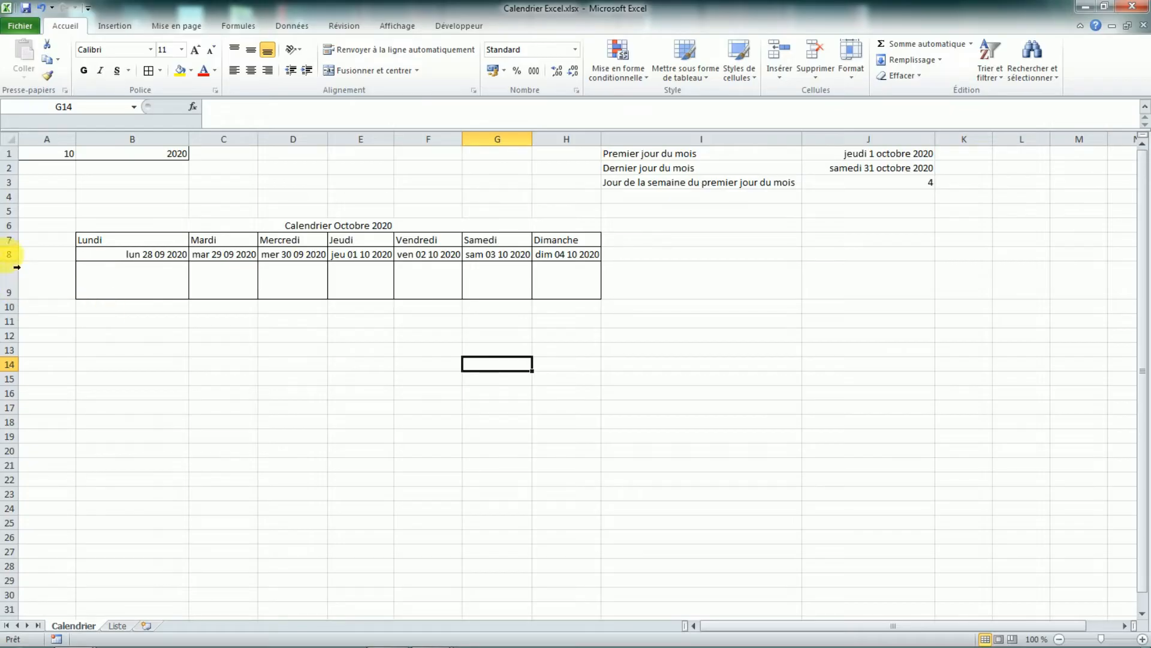
Step: Try duplicating week rows 8 and 9 by inserting their copies at row 10
drag(16, 254, 17, 282)
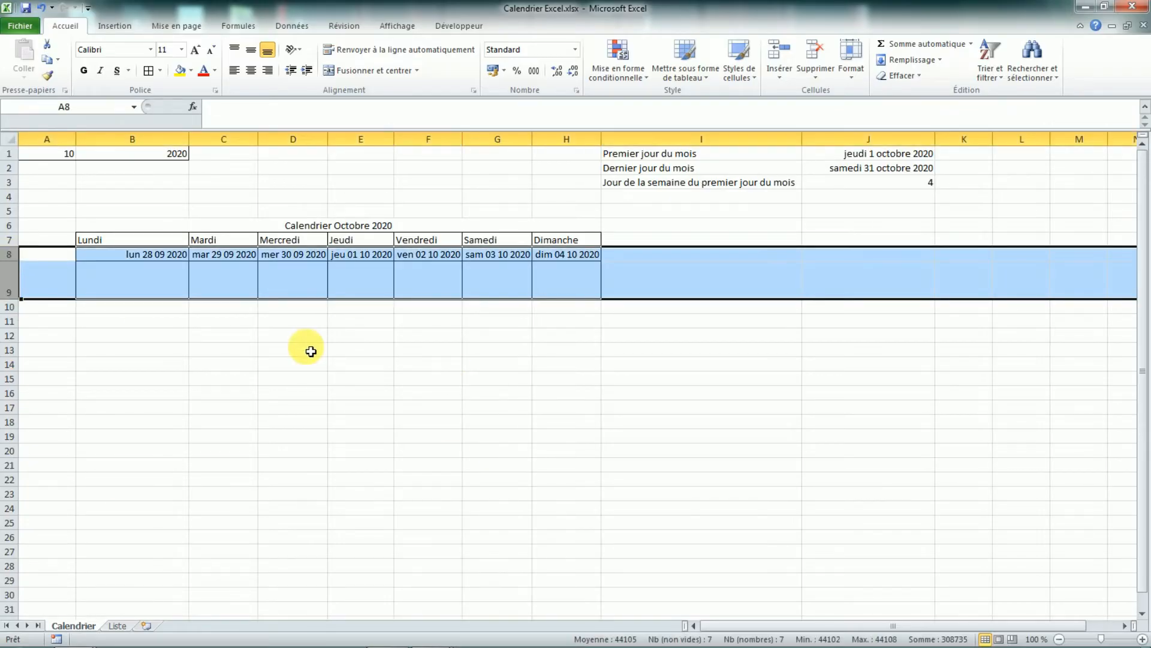
click(147, 319)
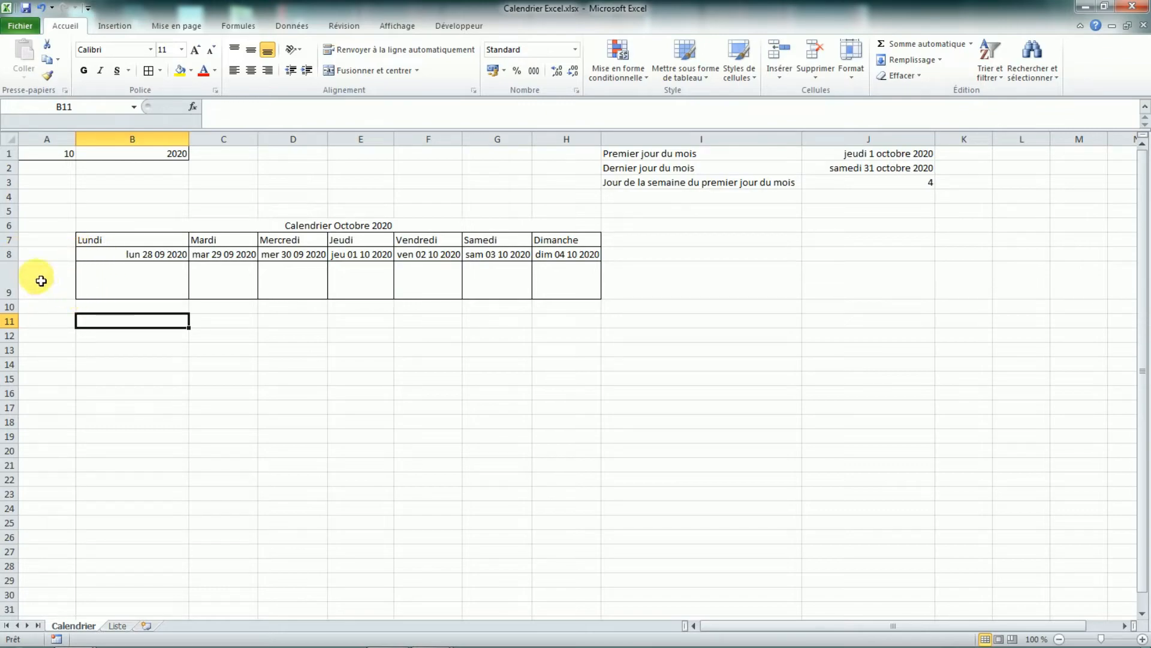
drag(24, 266, 32, 294)
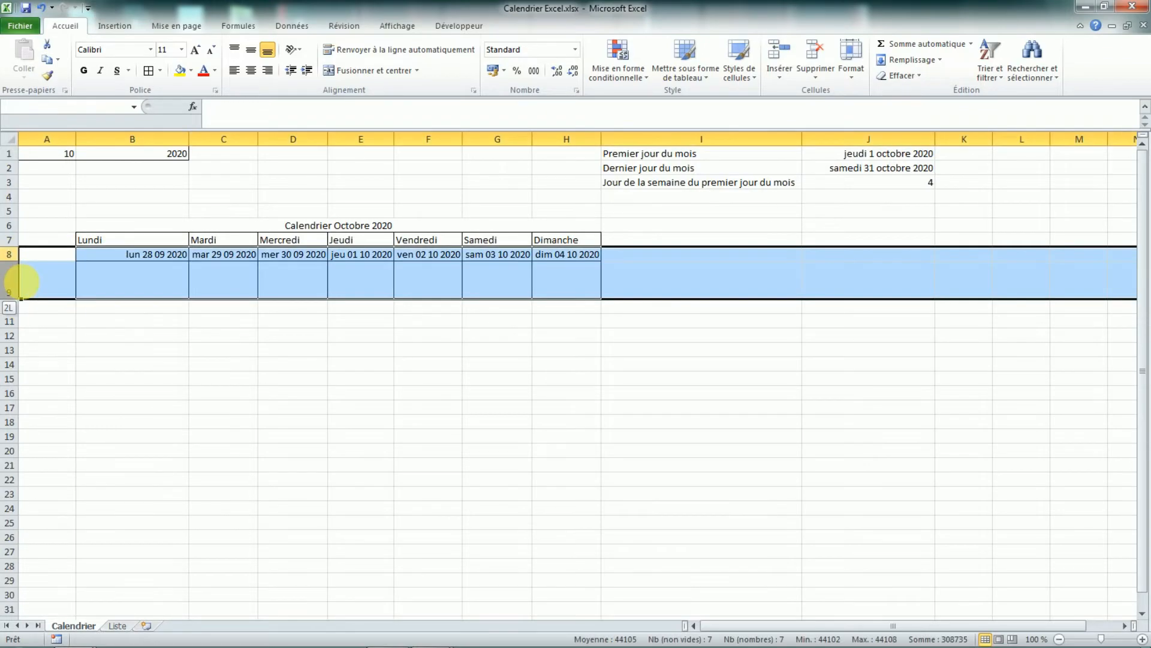
key(ctrl+c)
click(9, 307)
right_click(9, 307)
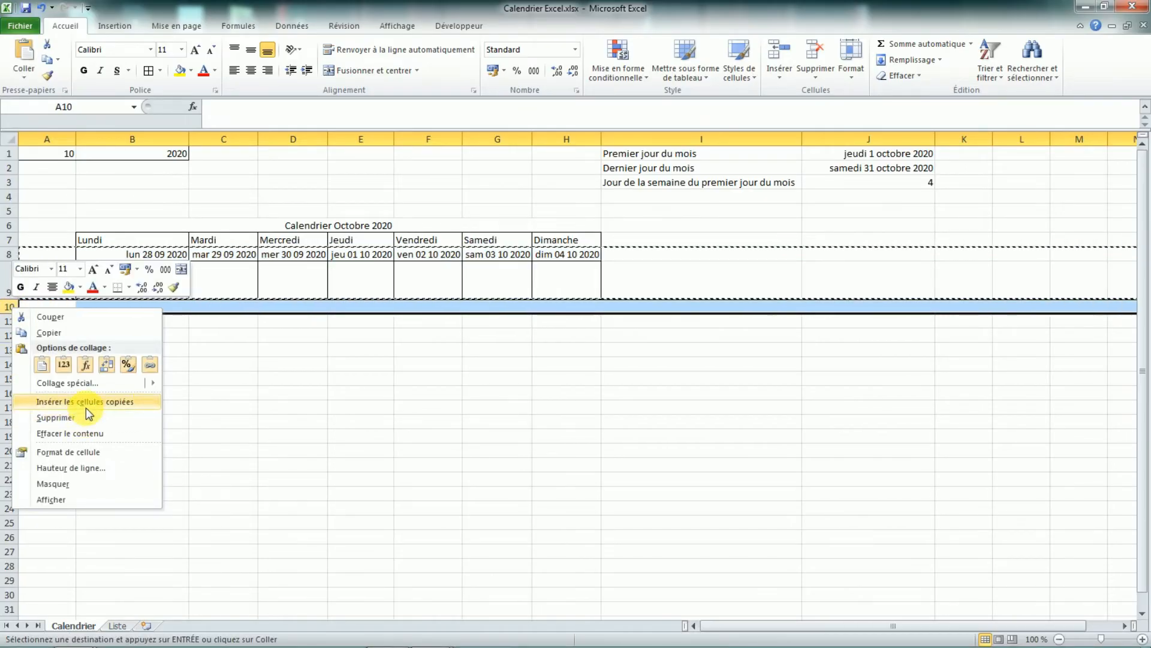
click(86, 402)
click(318, 430)
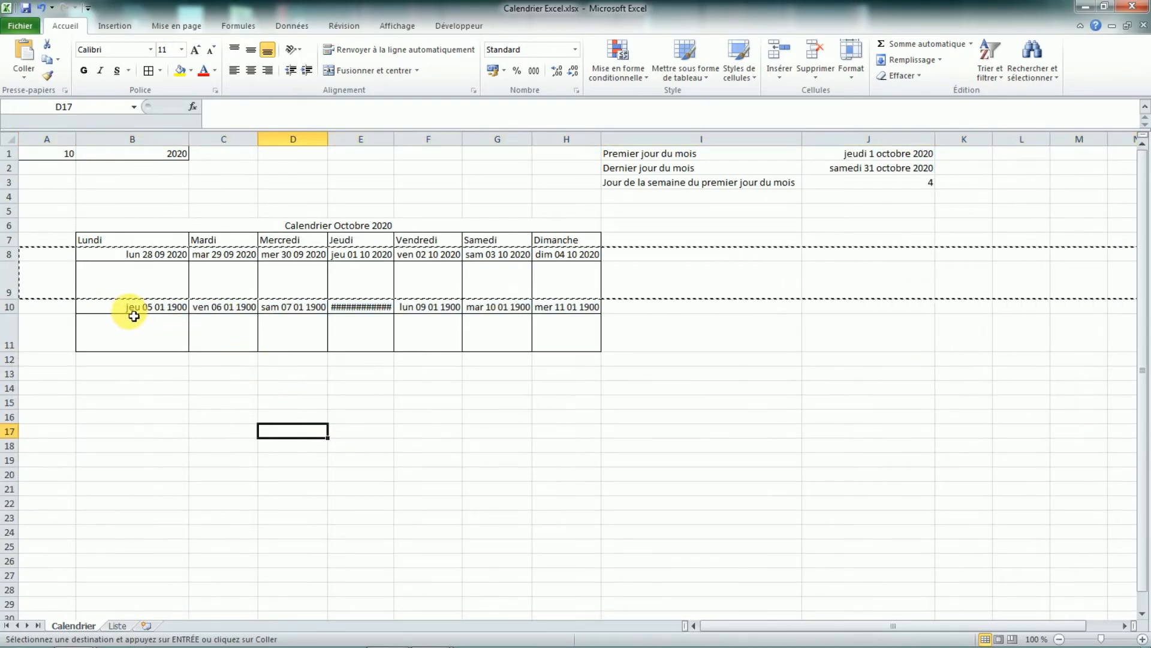
Step: Clear the copied dates in B10:H10 and try a formula in B10 referring to B8
click(133, 311)
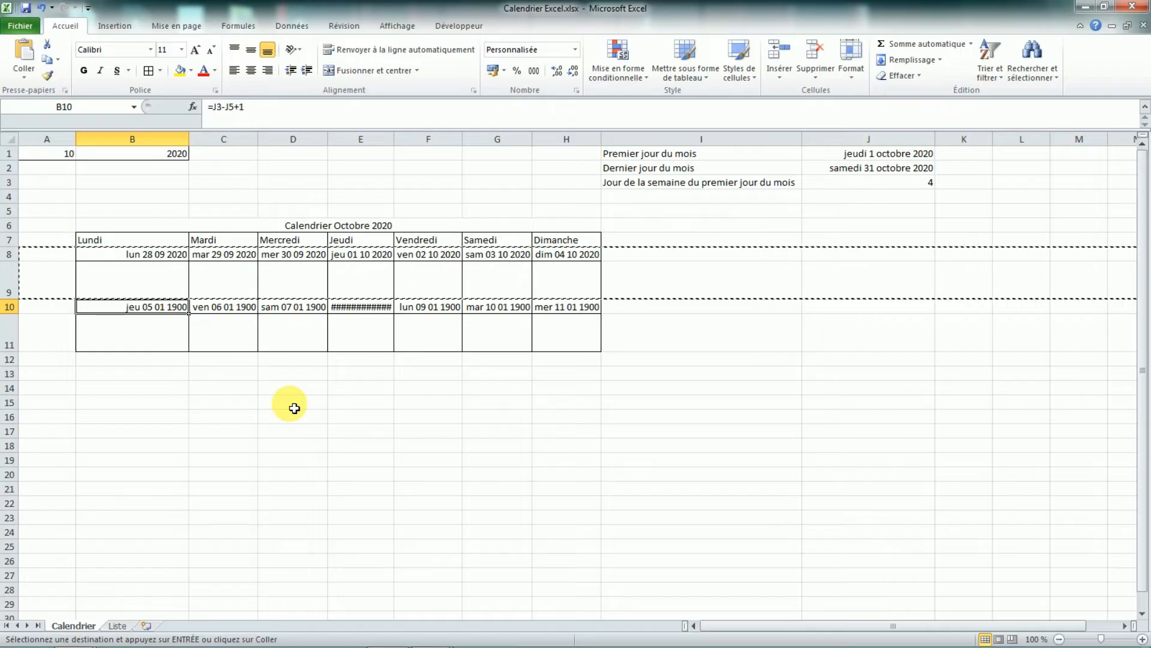
drag(536, 309, 104, 309)
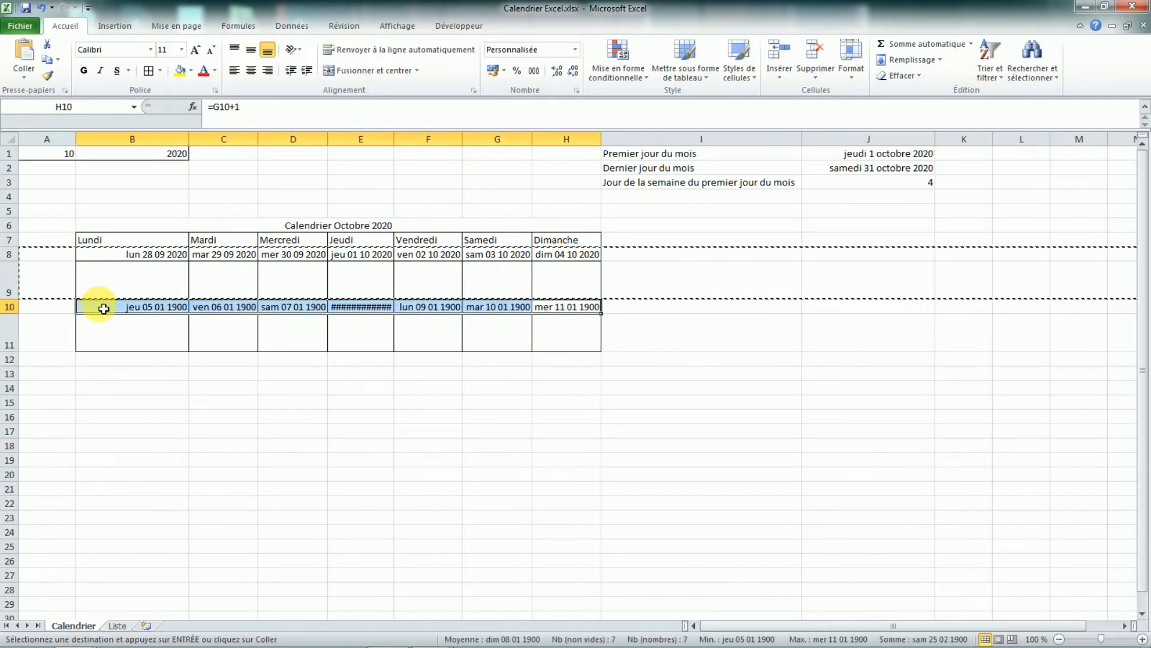
key(Delete)
click(166, 311)
text(=)
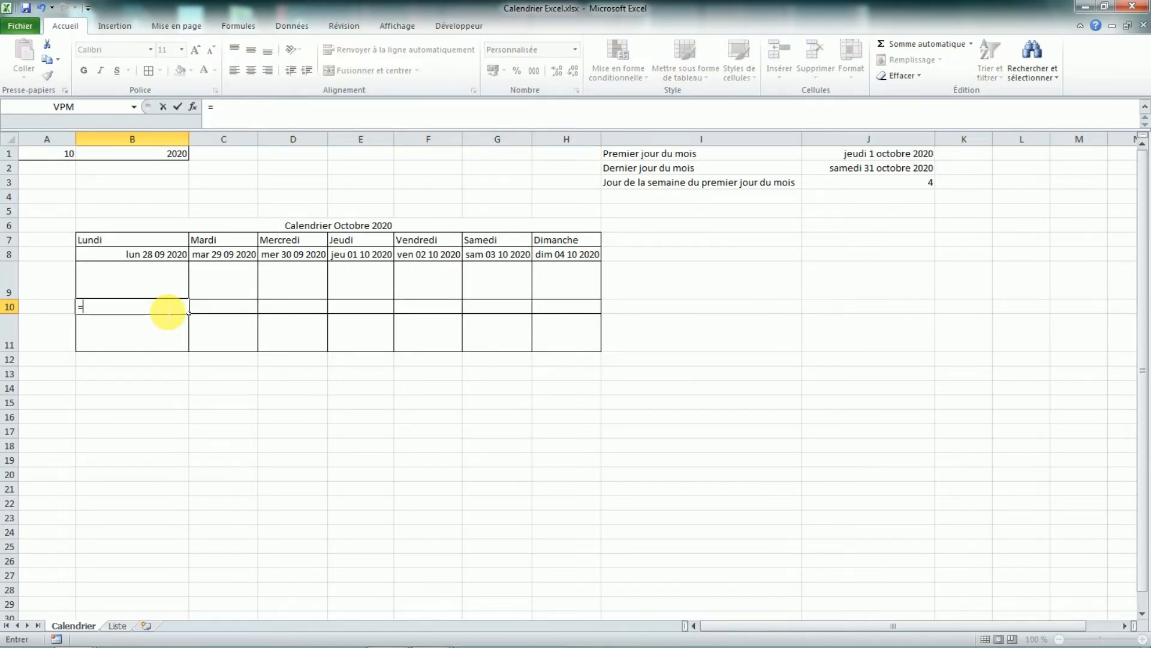
click(171, 264)
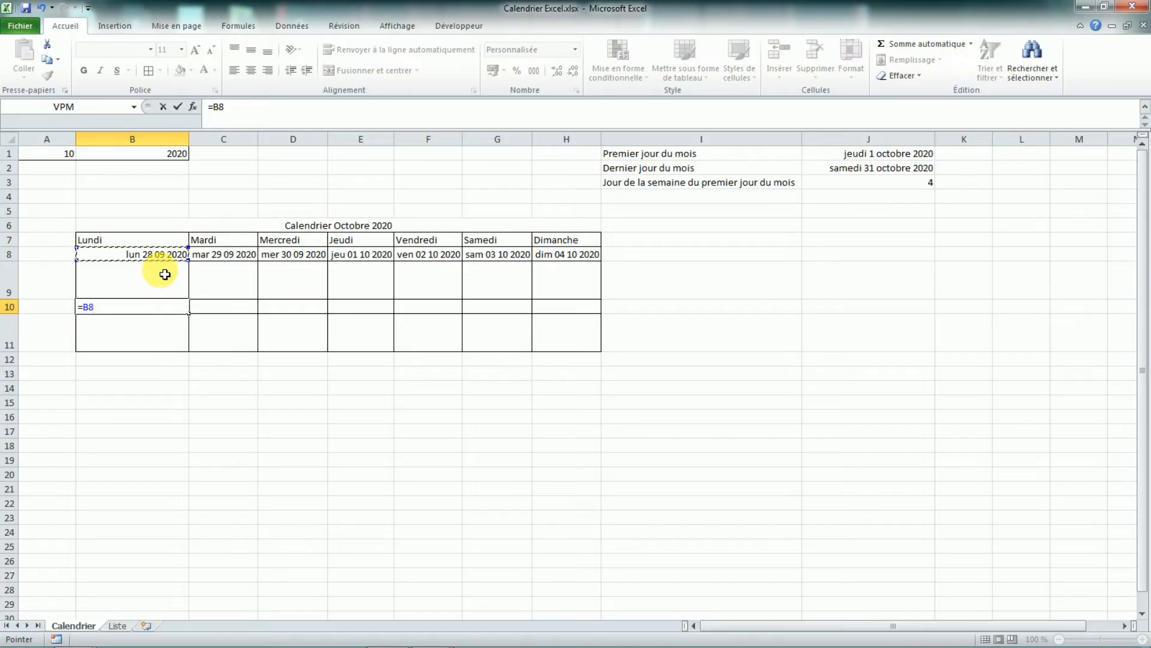
key(Return)
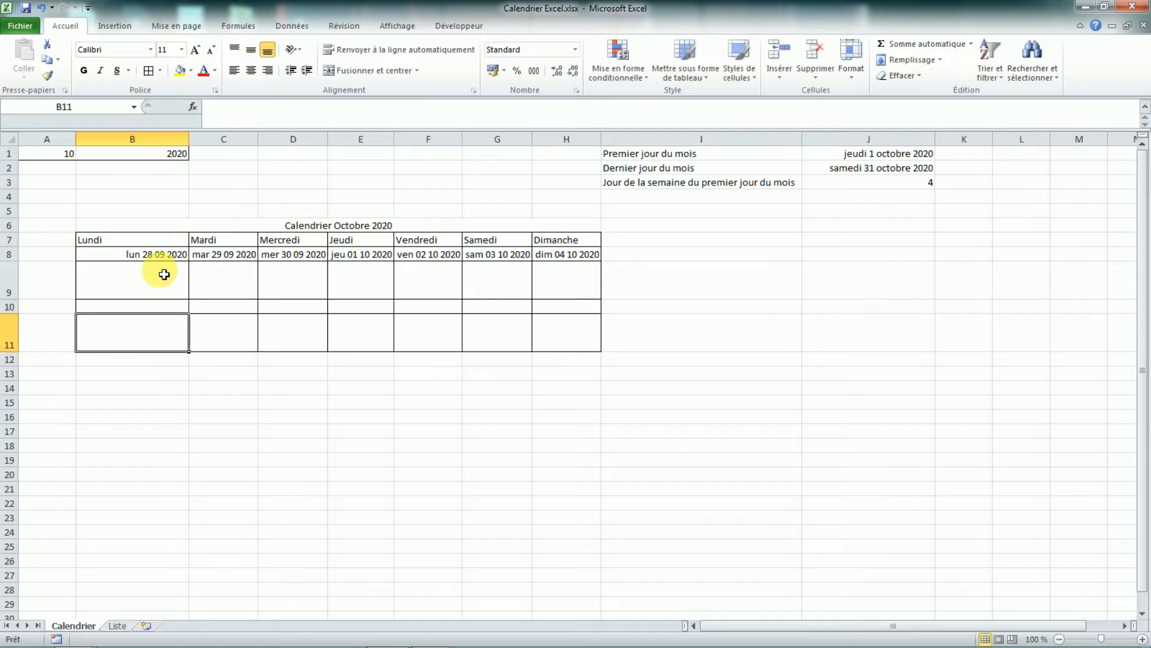
Step: Undo the date clearing and the insertion of the copied week rows
click(162, 393)
key(ctrl+z)
key(ctrl+z)
key(ctrl+z)
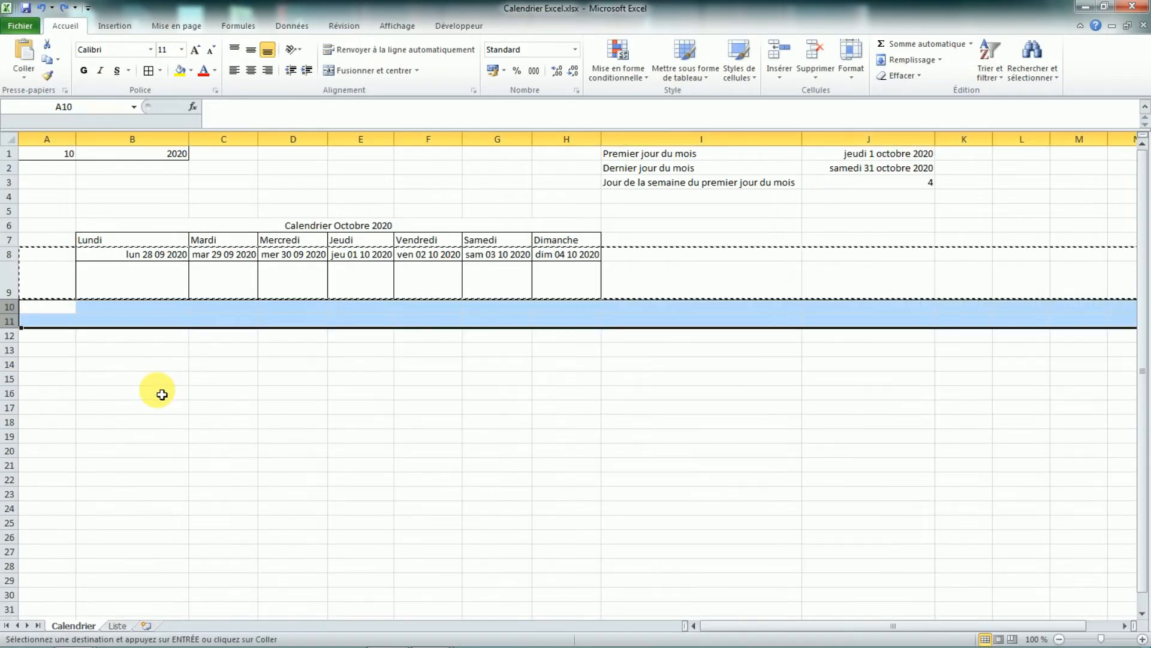
click(162, 393)
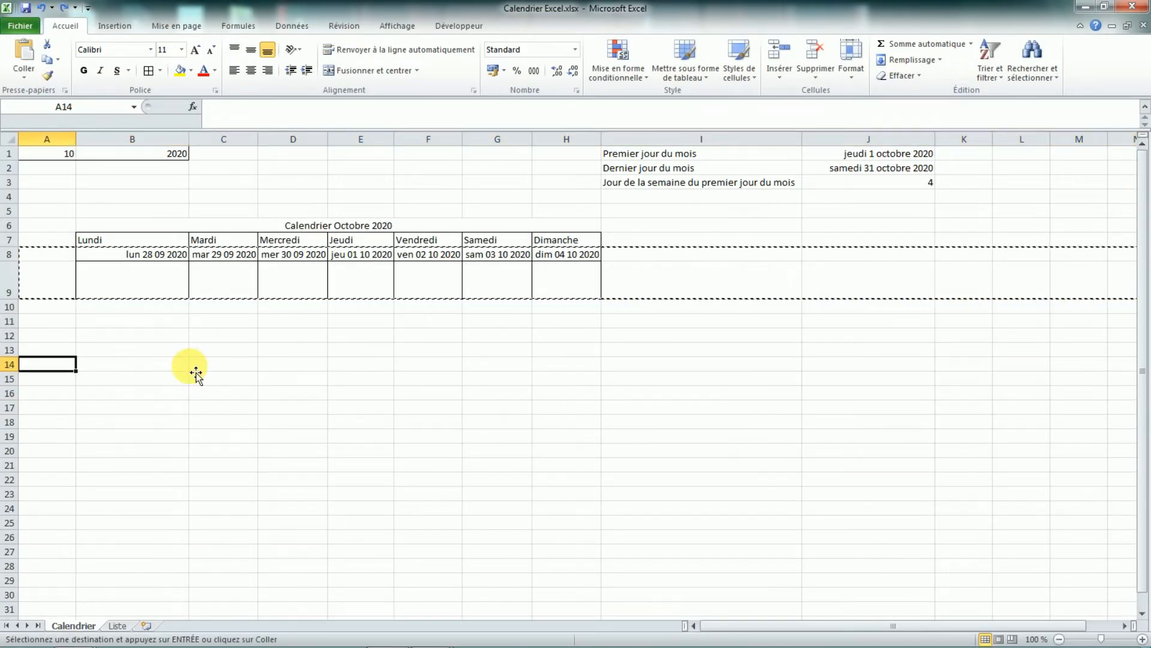
double_click(191, 348)
click(162, 349)
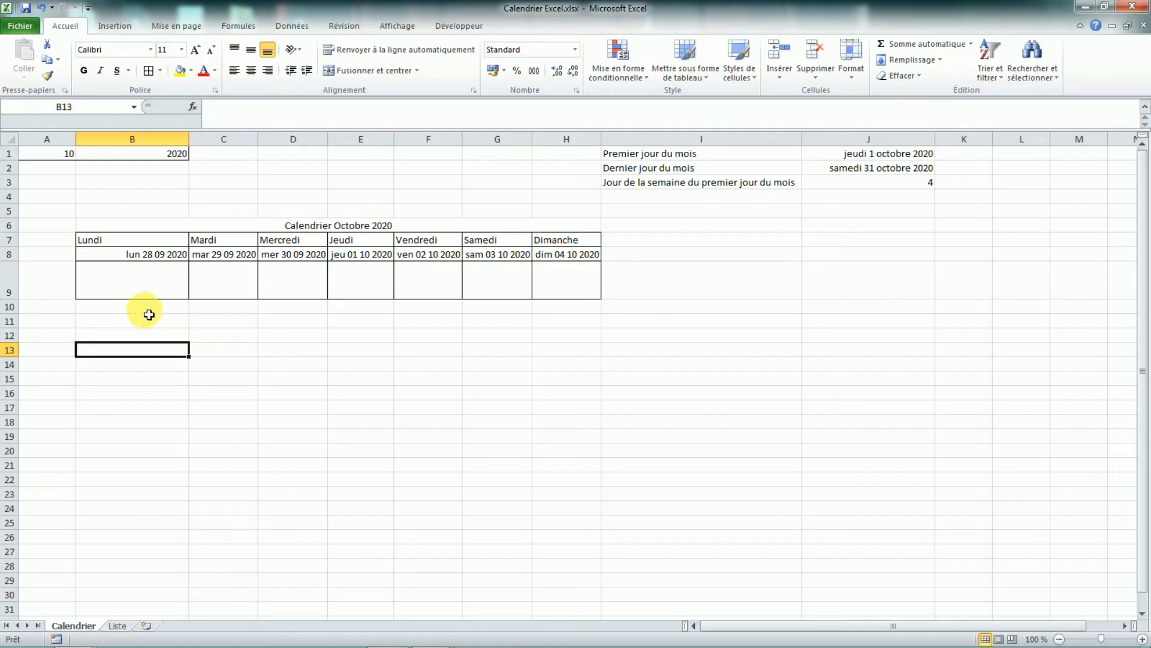
Step: Apply all borders to B10:H11 and set the height of row 11 to 40
drag(144, 307, 568, 322)
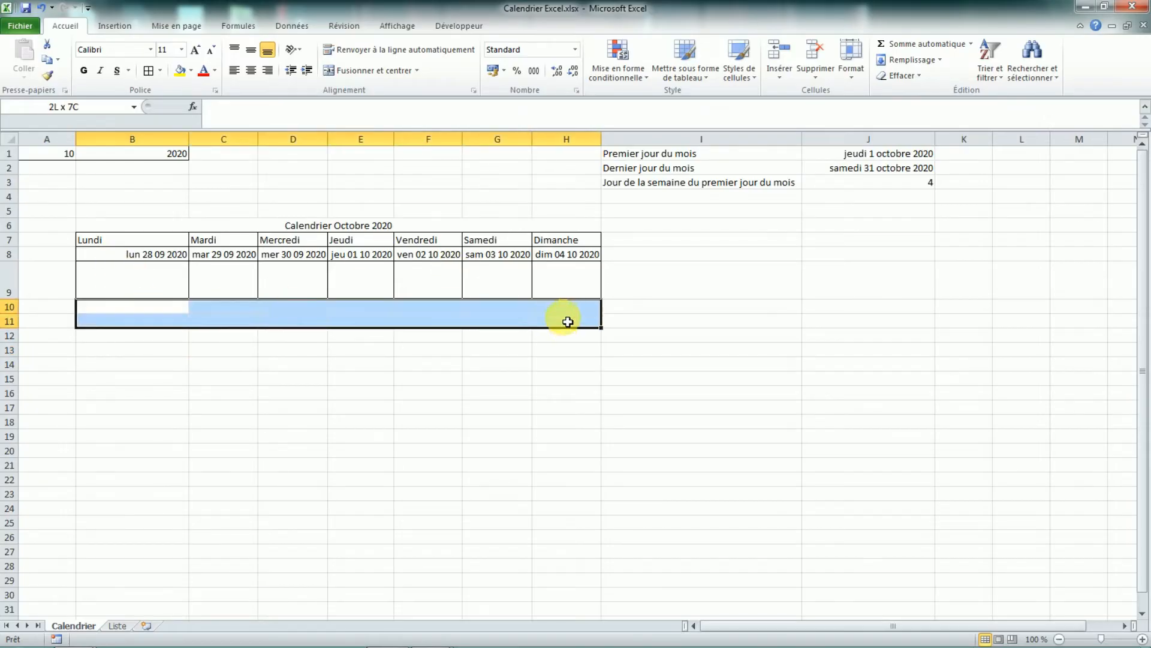
click(148, 70)
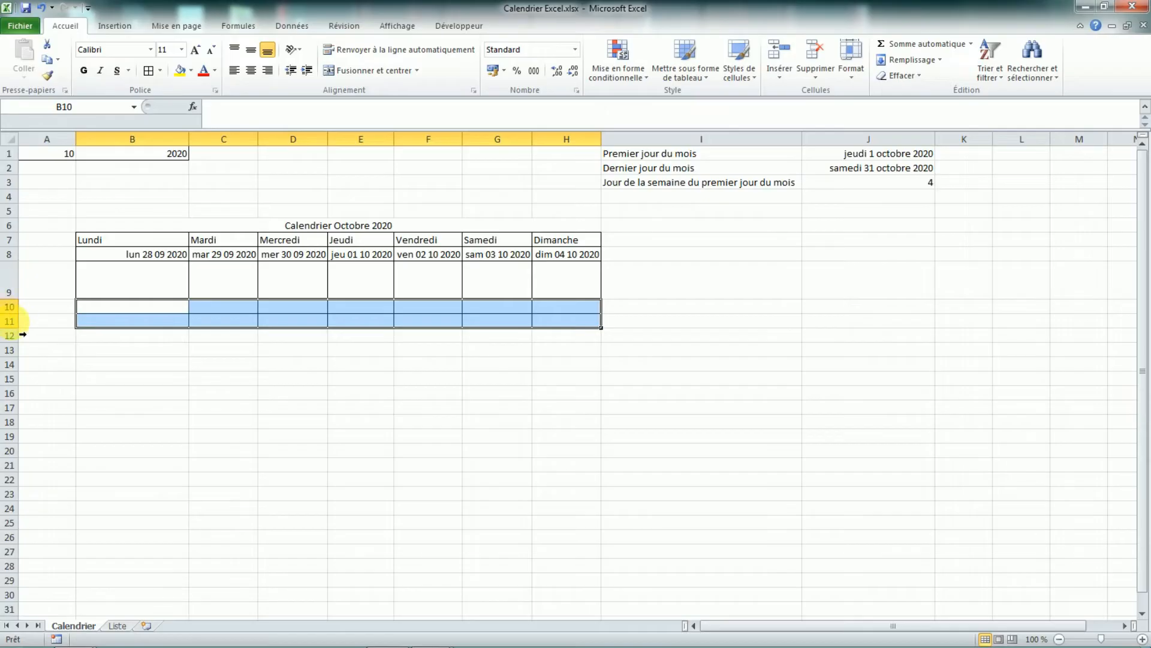
right_click(11, 322)
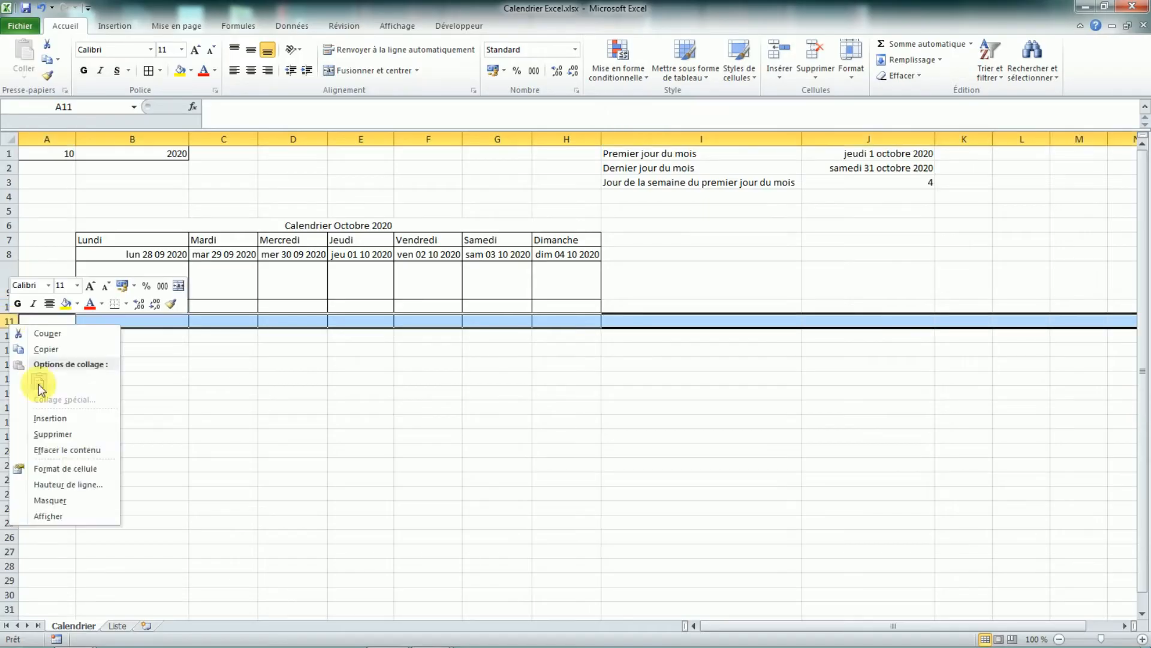
click(84, 485)
text(40)
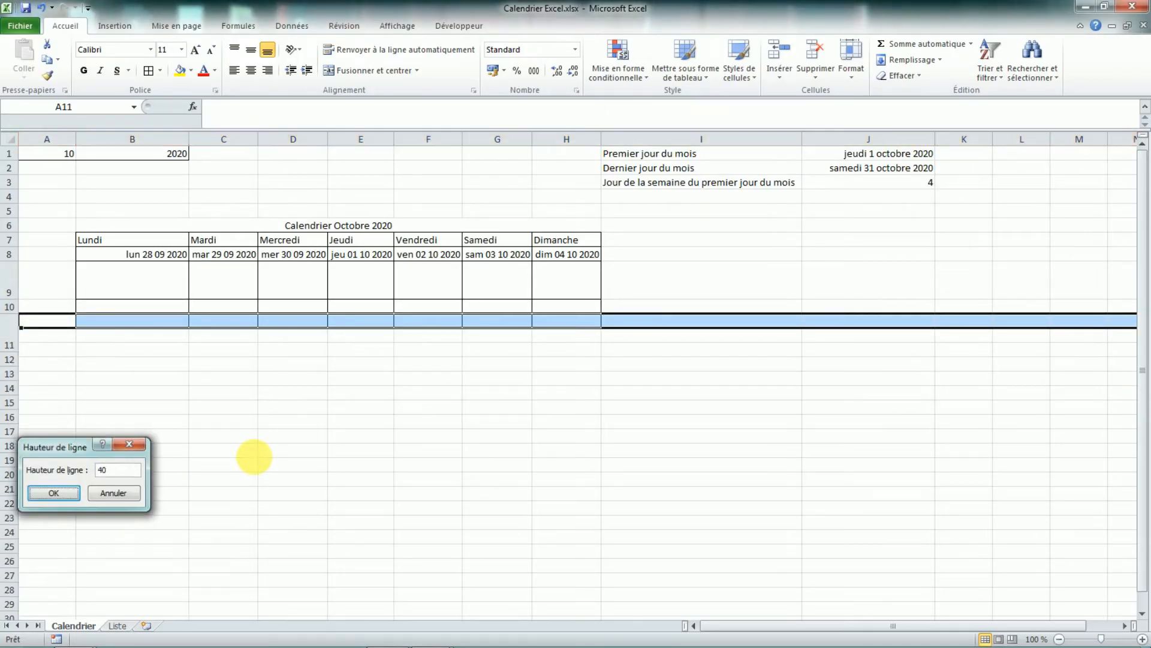
key(Return)
Step: Calculate the second week's Lundi date in B10 with the formula =B8+7
click(169, 308)
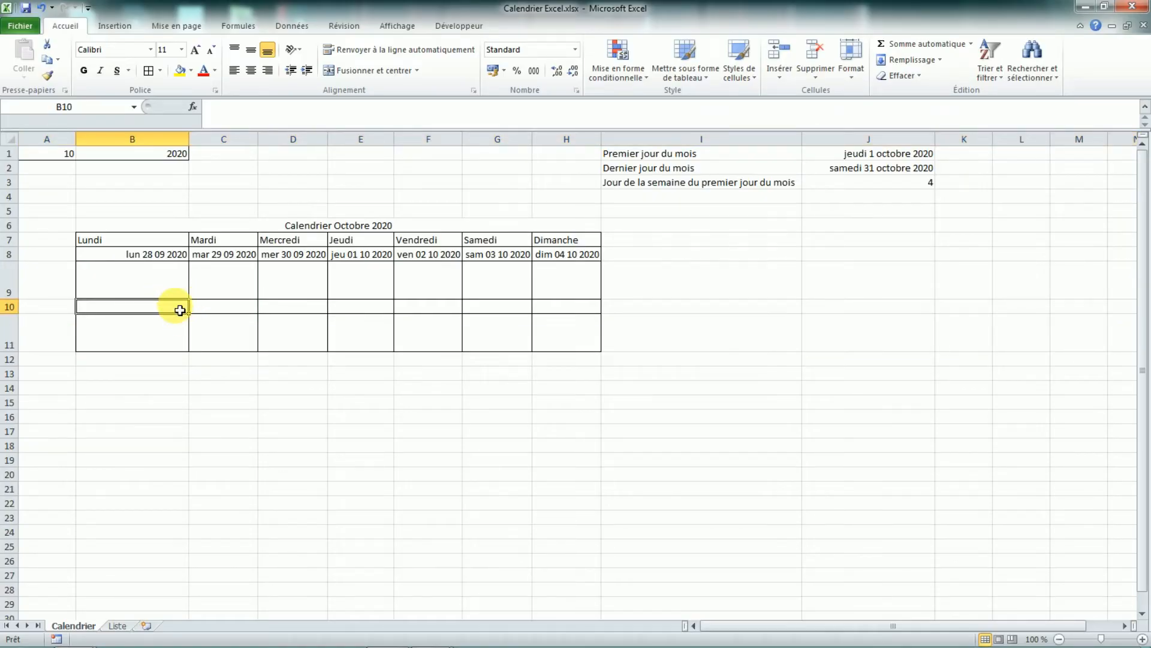
text(=)
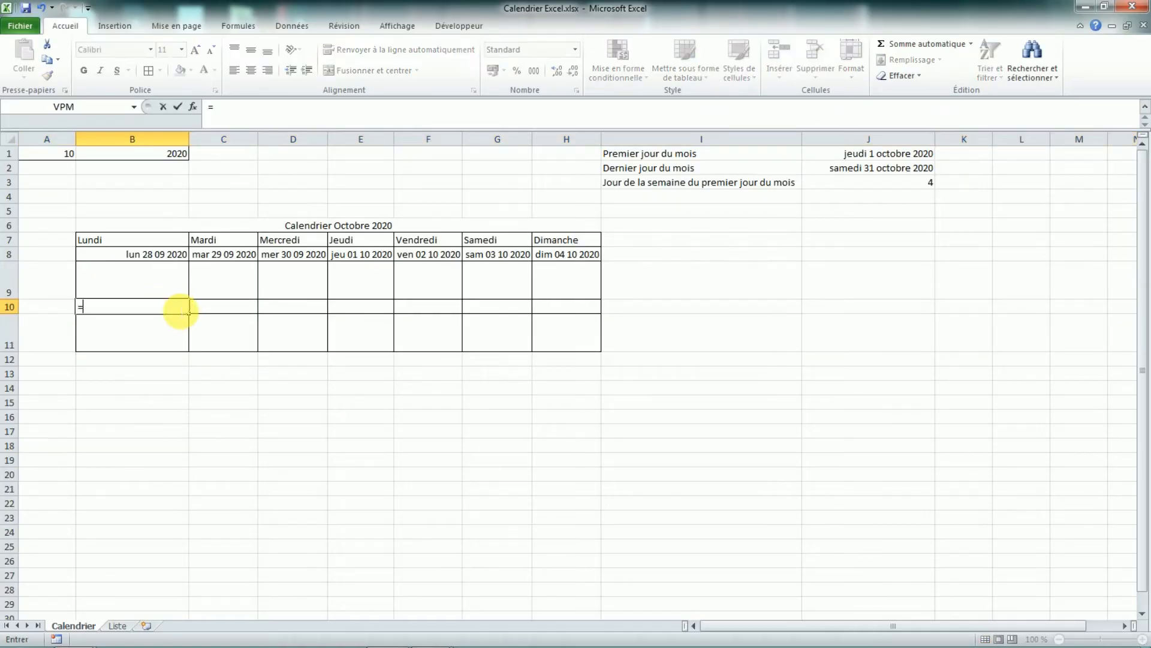
click(159, 257)
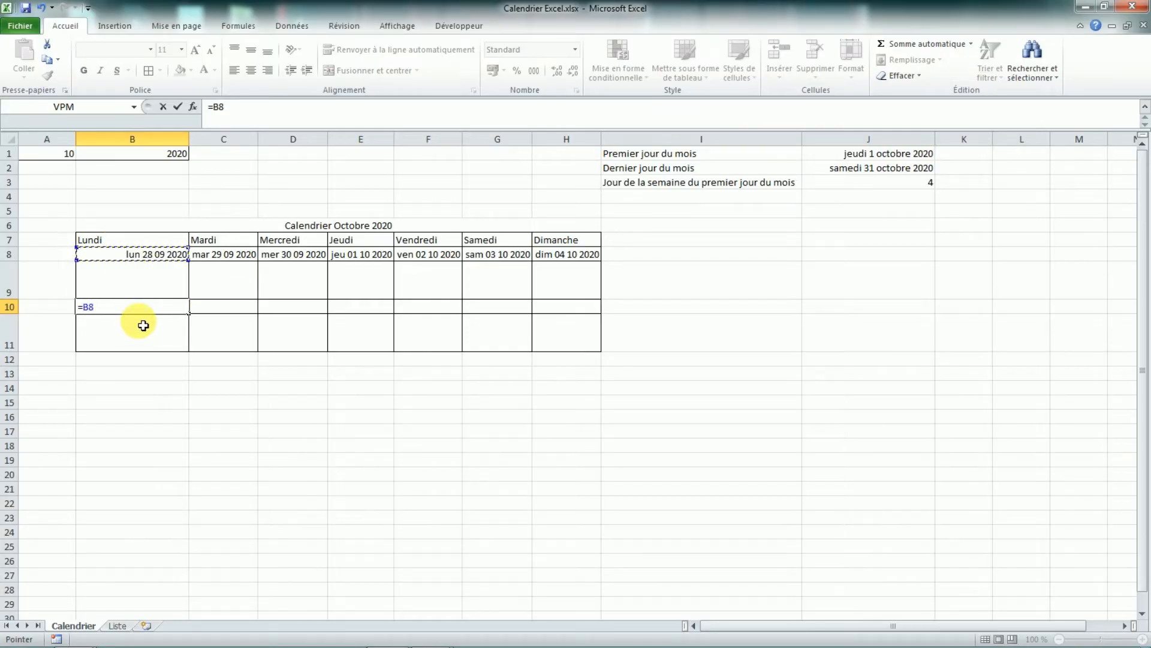
key(Return)
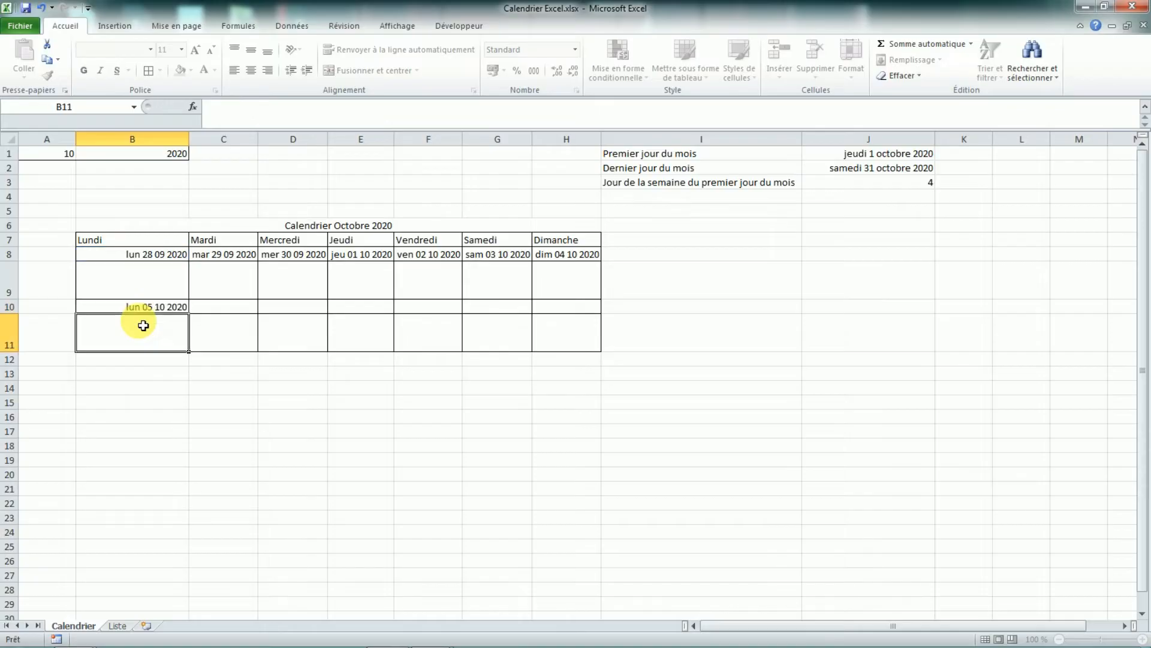
click(166, 311)
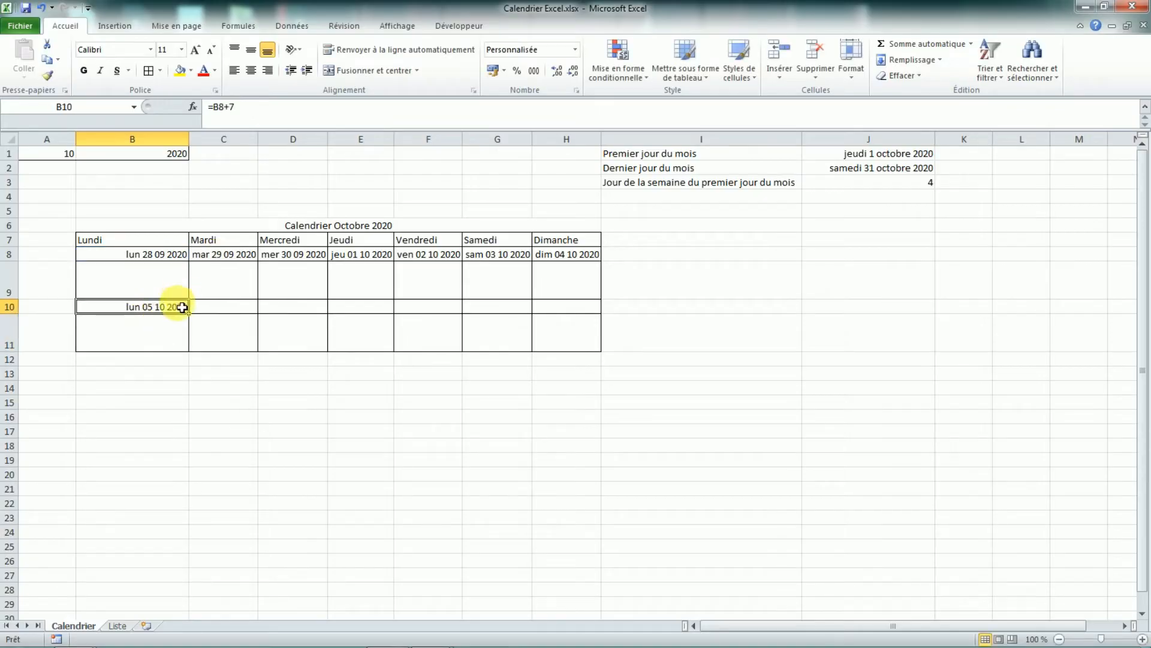
Step: Fill the Lundi formula in B10 across to H10 for the rest of the second week
drag(194, 319, 567, 307)
click(443, 427)
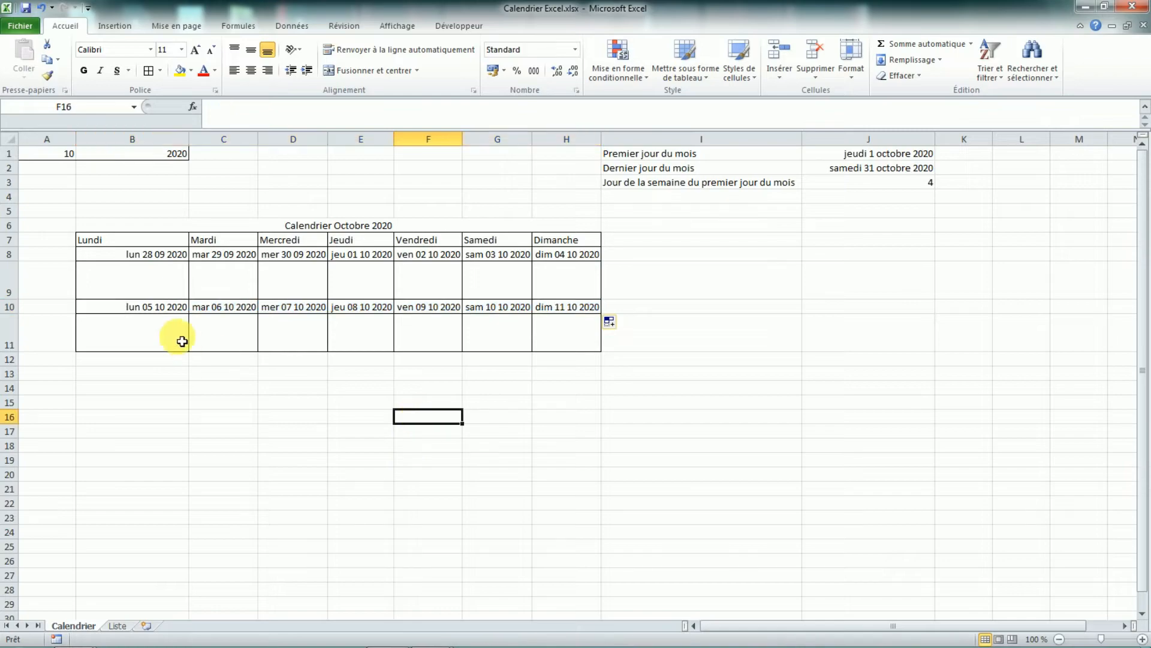
drag(142, 309, 557, 352)
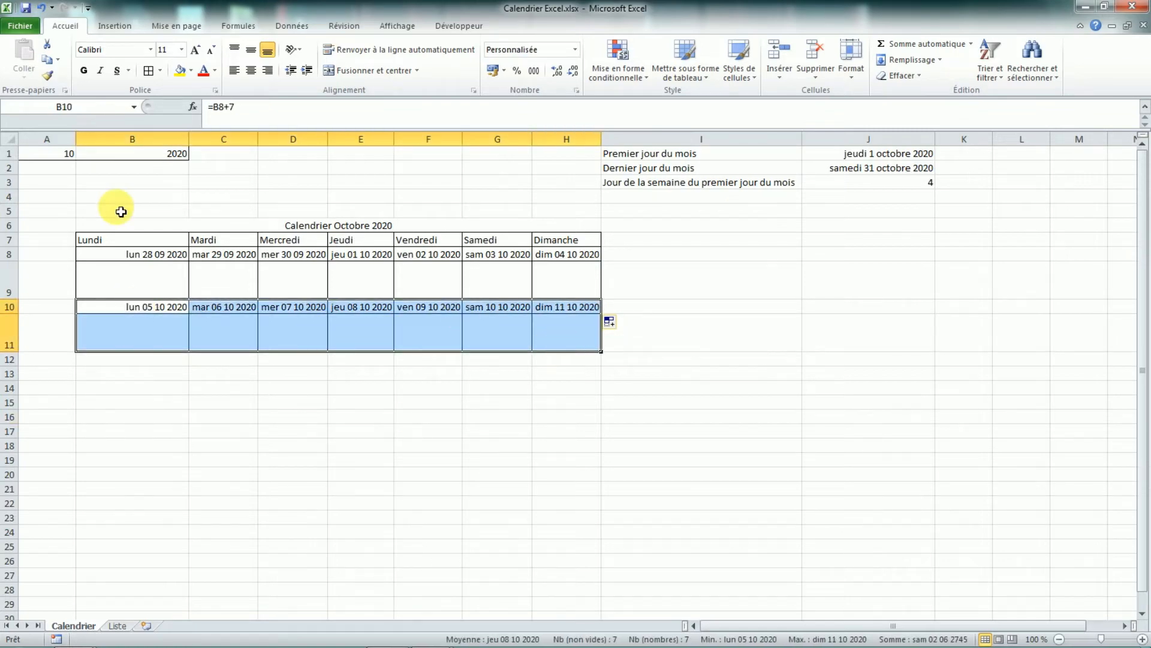
Step: Review the formula behind the first Lundi date in B8
click(137, 259)
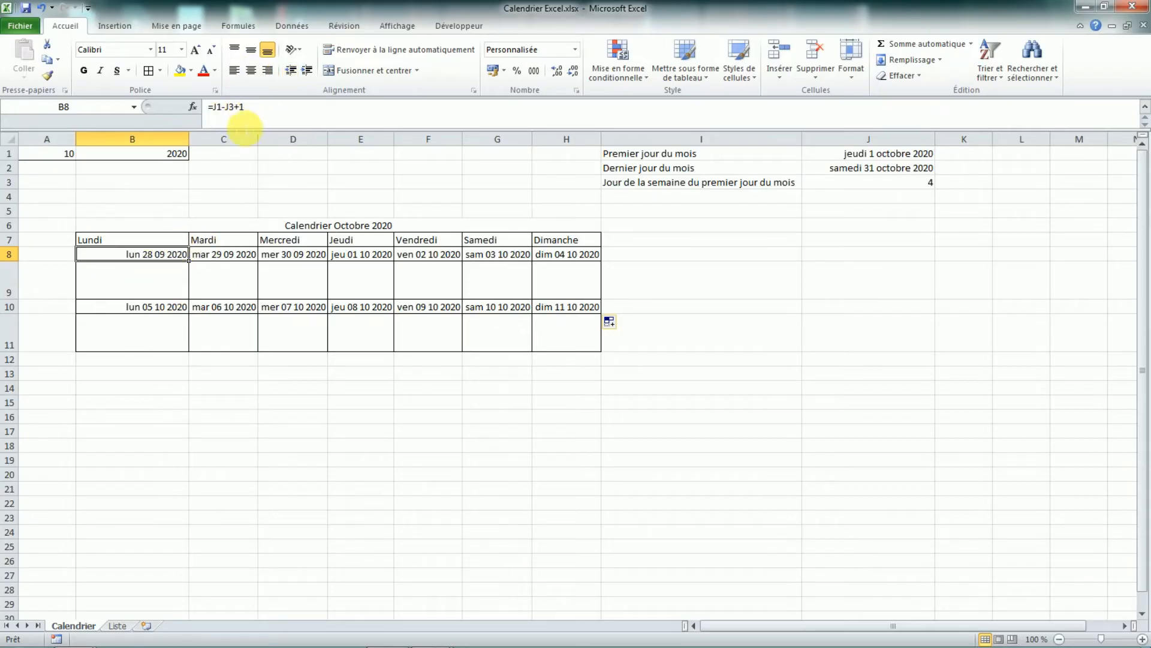
click(256, 120)
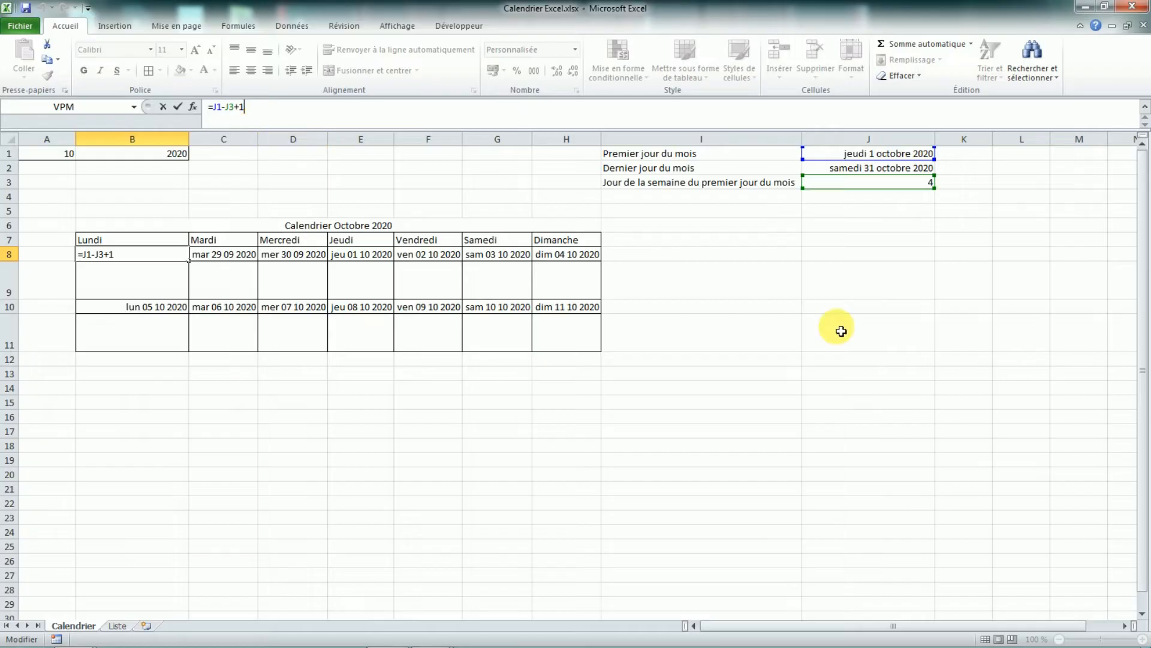
key(Return)
Step: Copy the second-week rows 10 and 11 and paste them over rows 12 to 19 to add four more weeks
drag(146, 313, 548, 336)
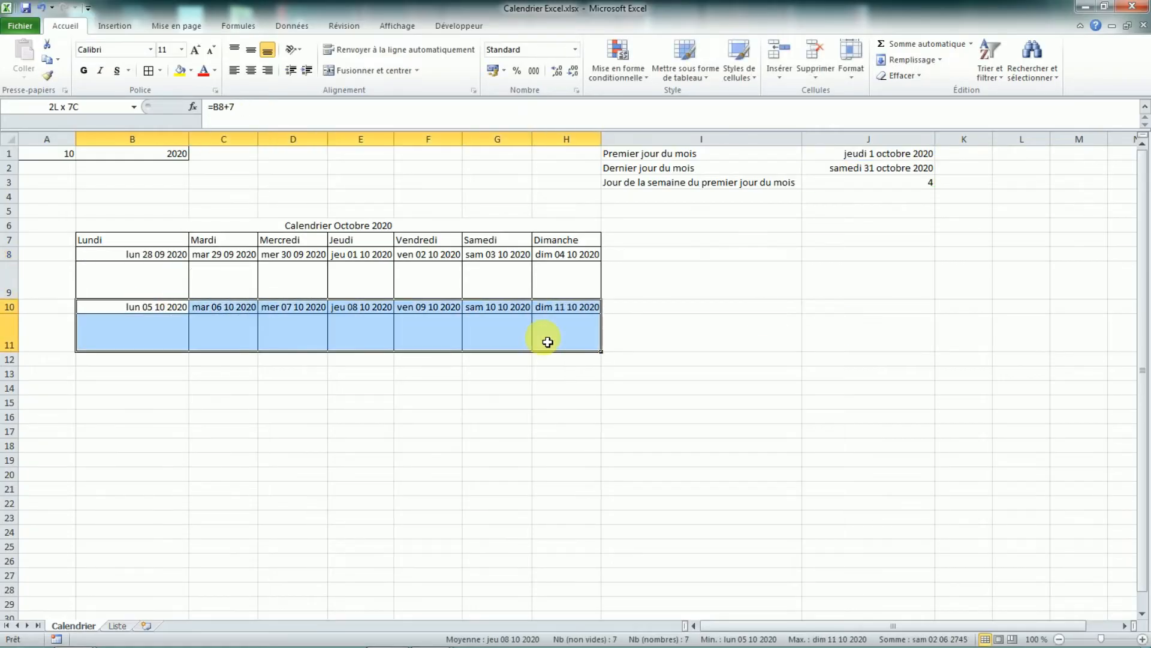
drag(22, 307, 23, 356)
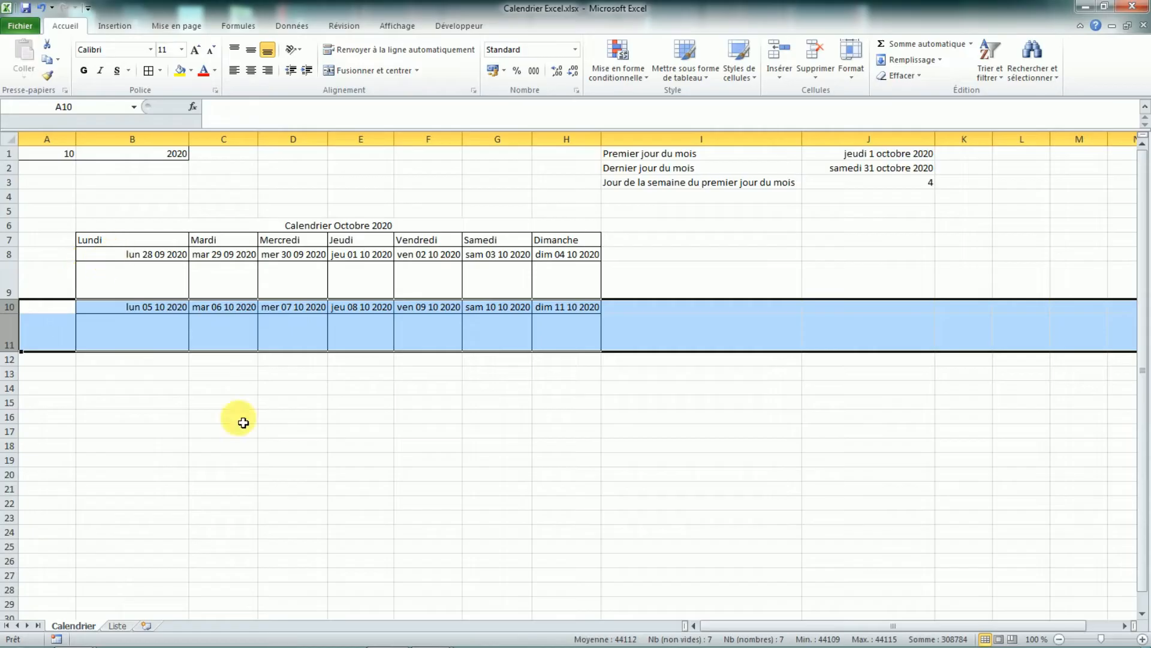
click(271, 417)
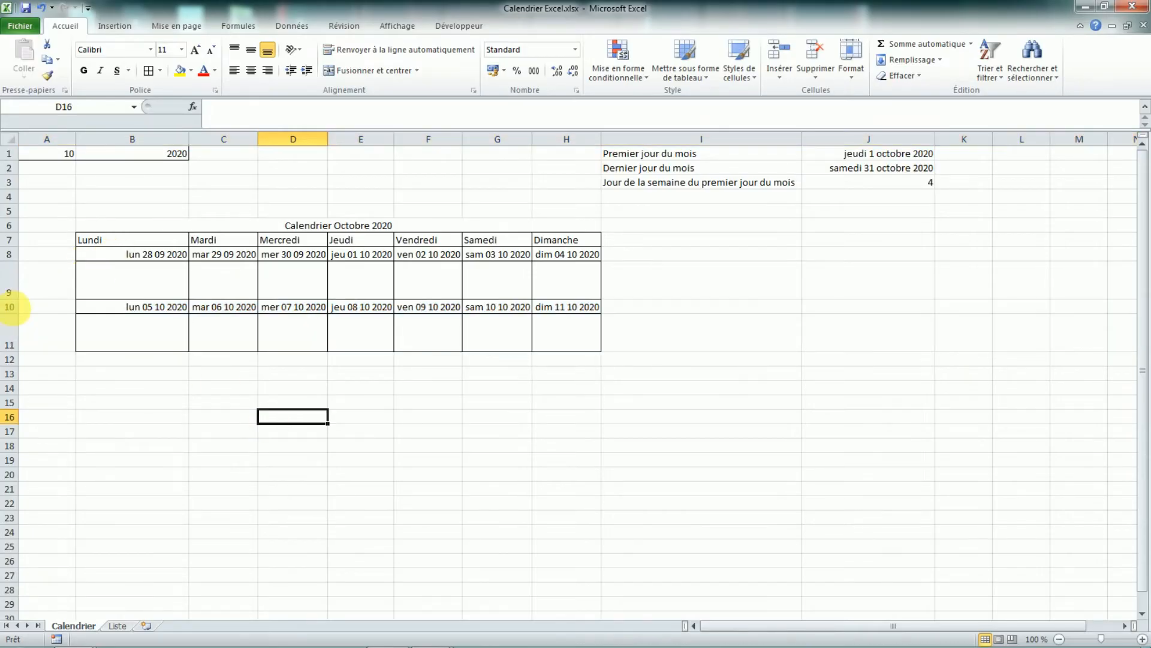
drag(13, 306, 20, 340)
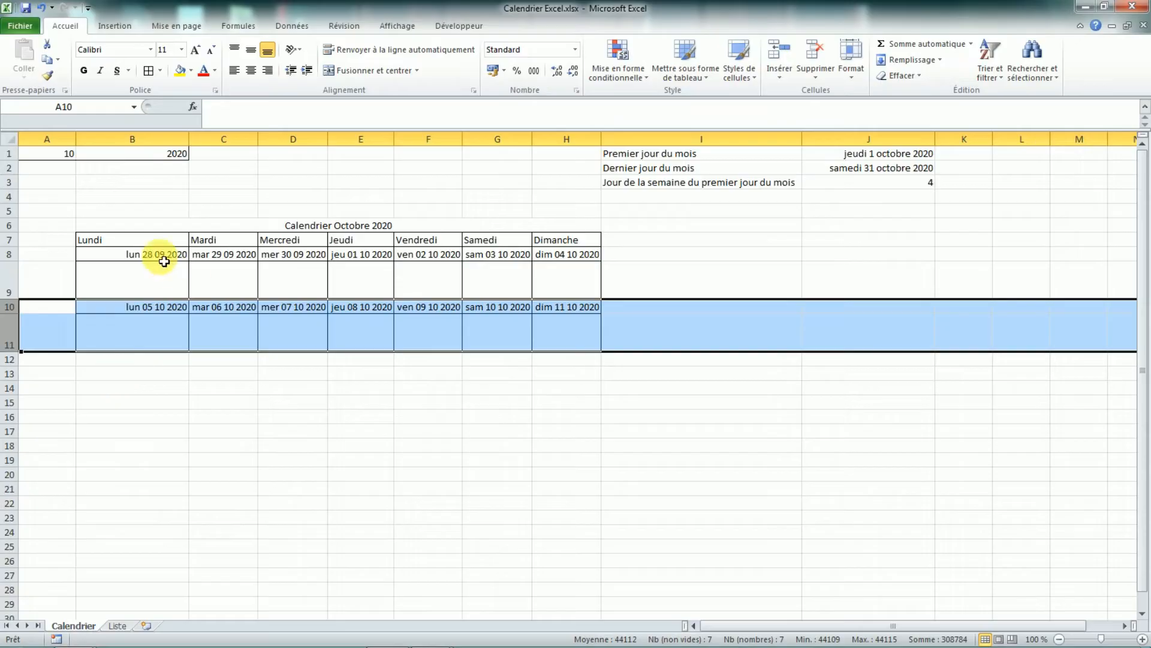
click(107, 390)
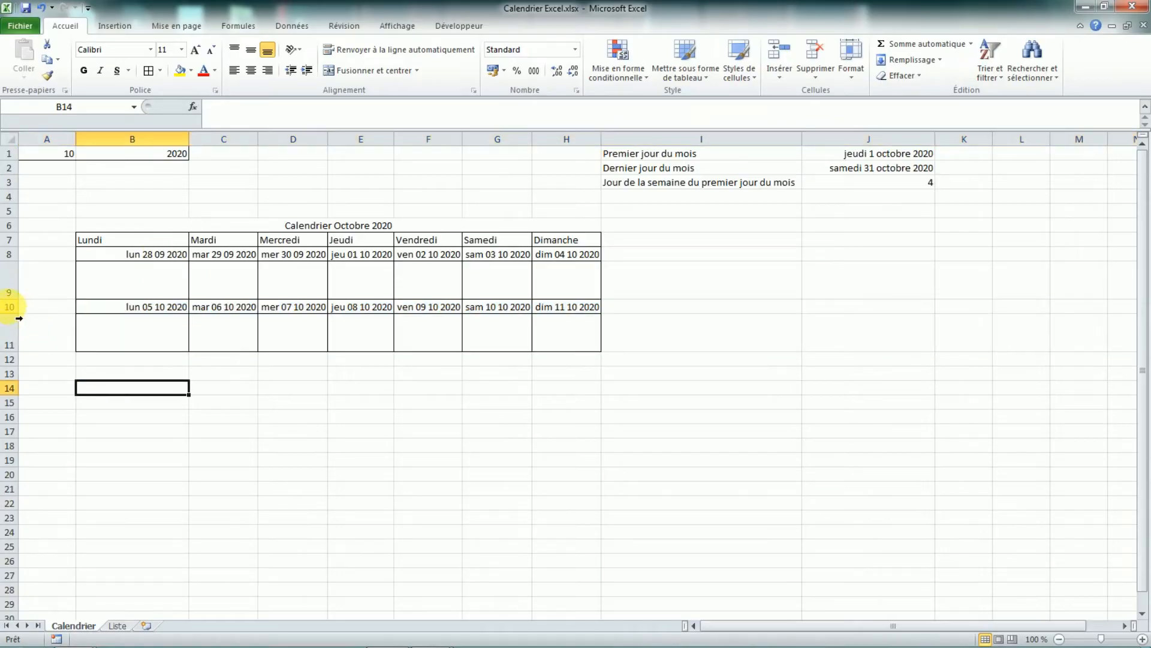
drag(9, 311, 58, 333)
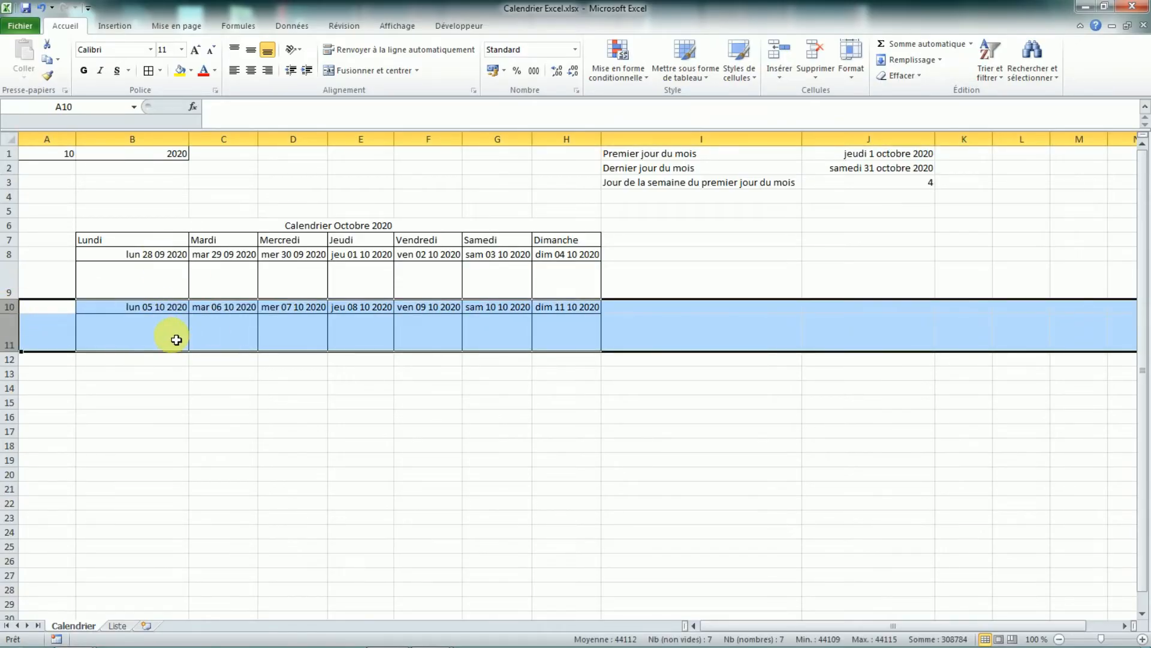
key(ctrl+c)
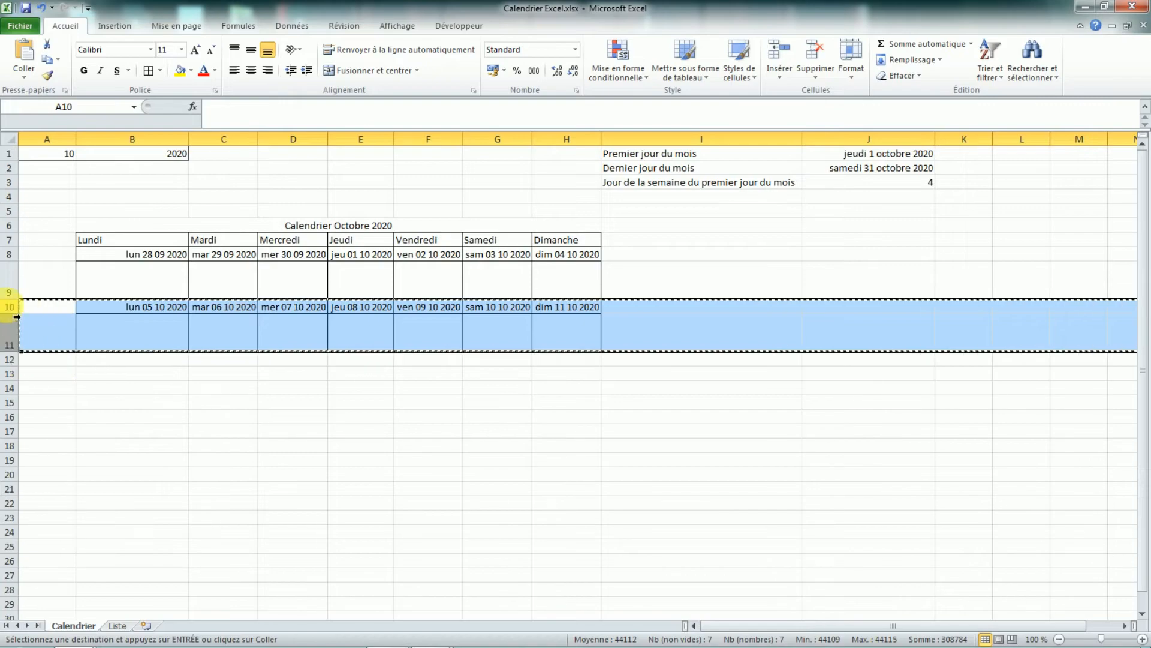
drag(12, 307, 17, 345)
click(40, 386)
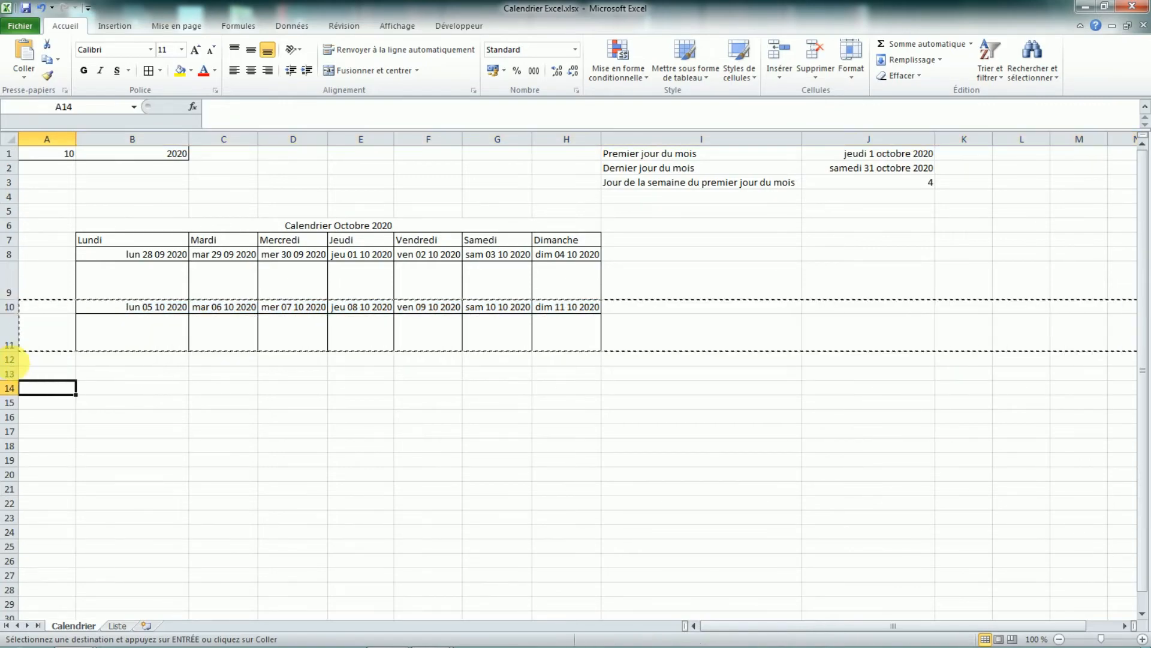
drag(13, 358, 13, 468)
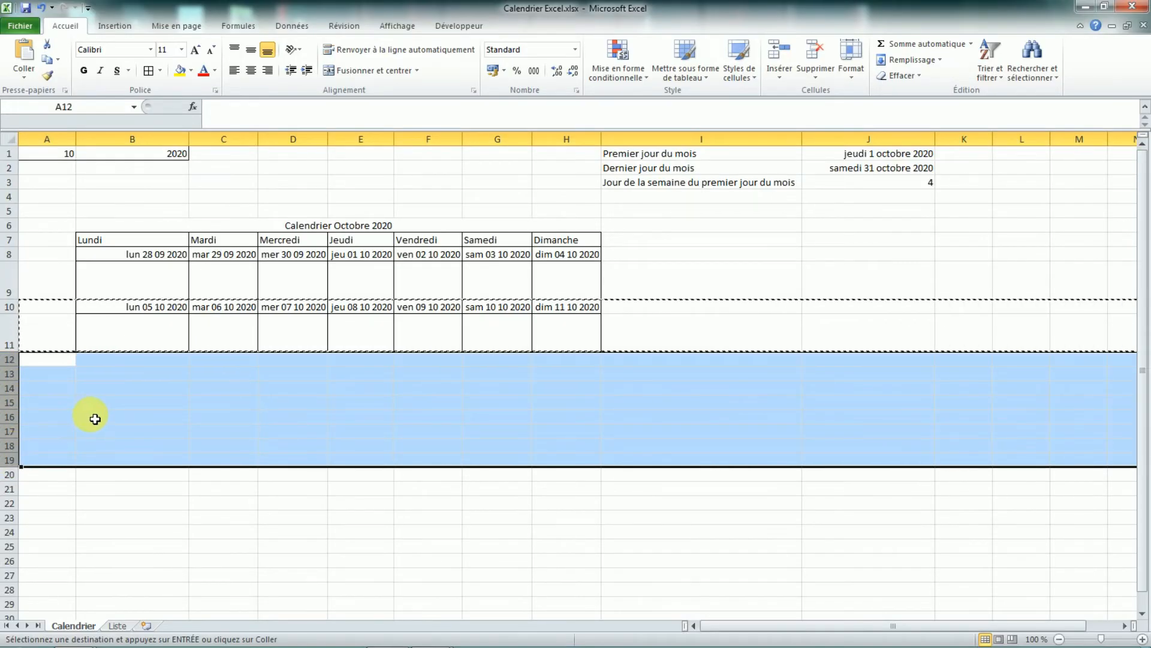
key(ctrl+v)
click(695, 409)
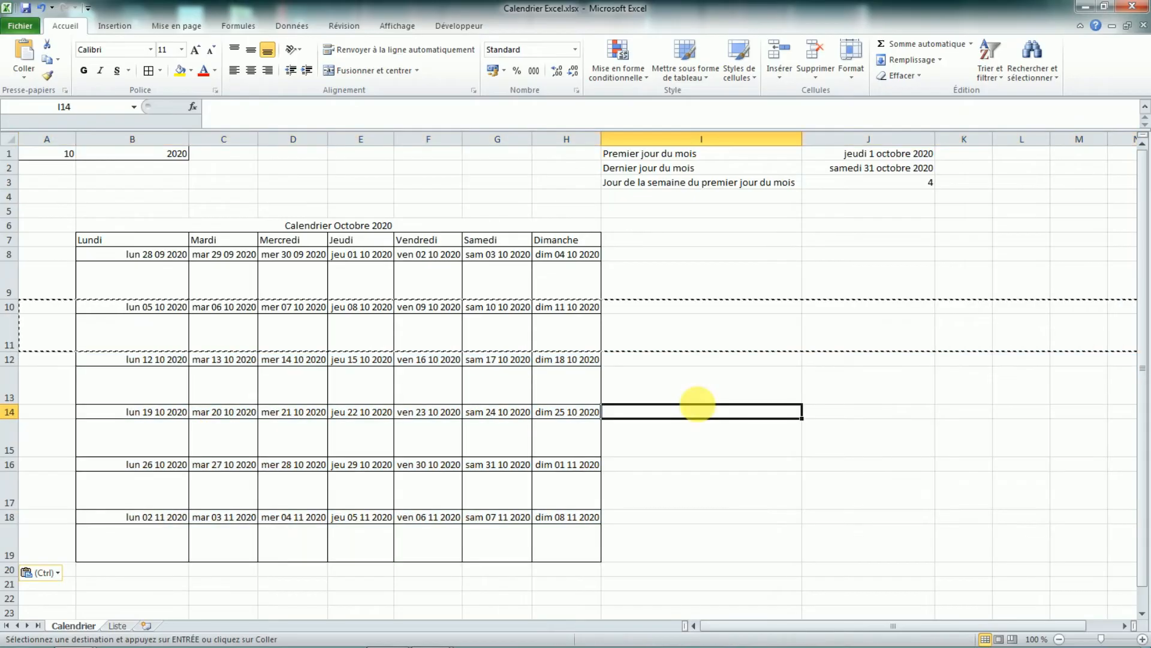
click(176, 364)
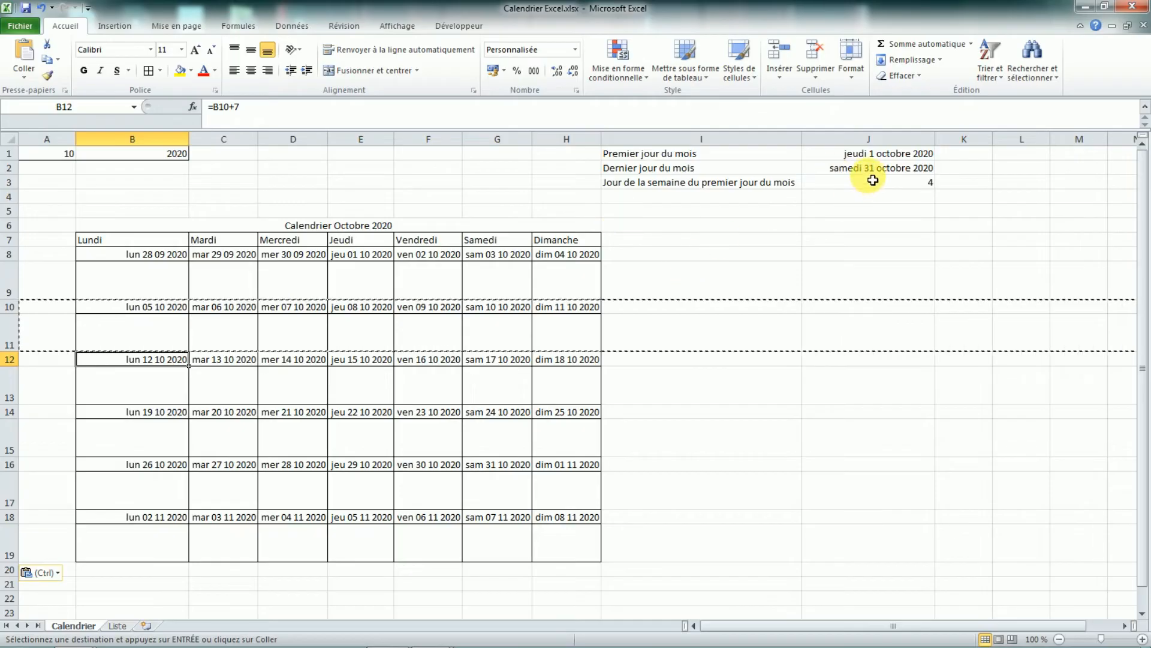
Step: Set the calendar's month in A1 to 12 and its year in B1 to 2019
click(47, 153)
click(82, 153)
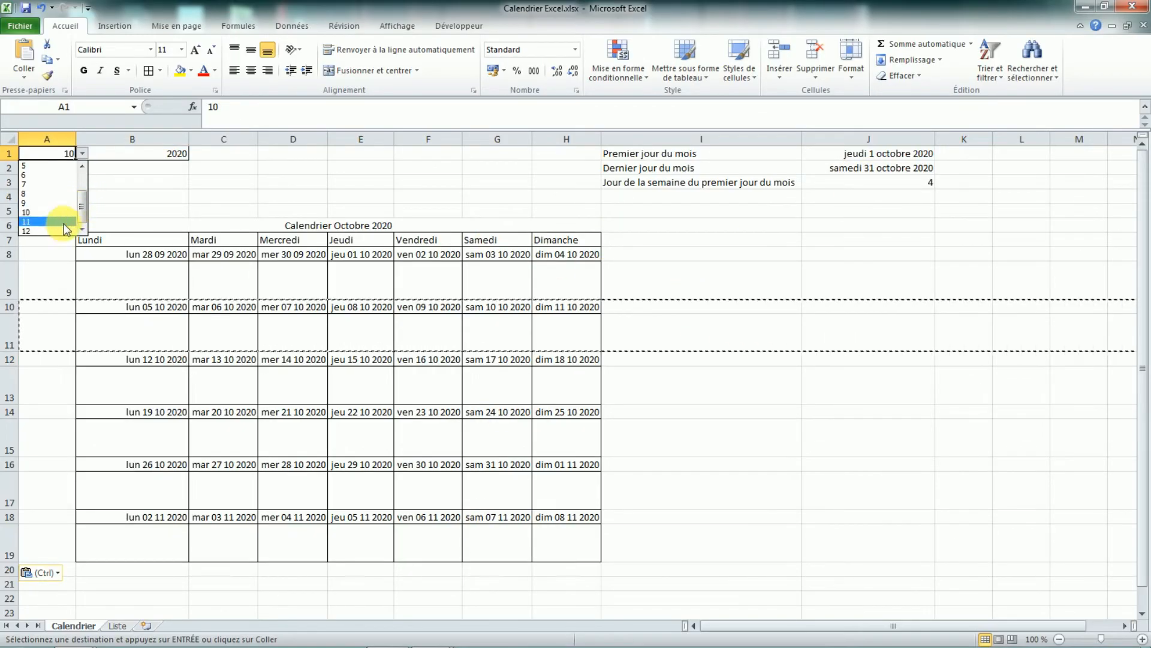
click(36, 231)
click(132, 154)
click(196, 153)
click(138, 166)
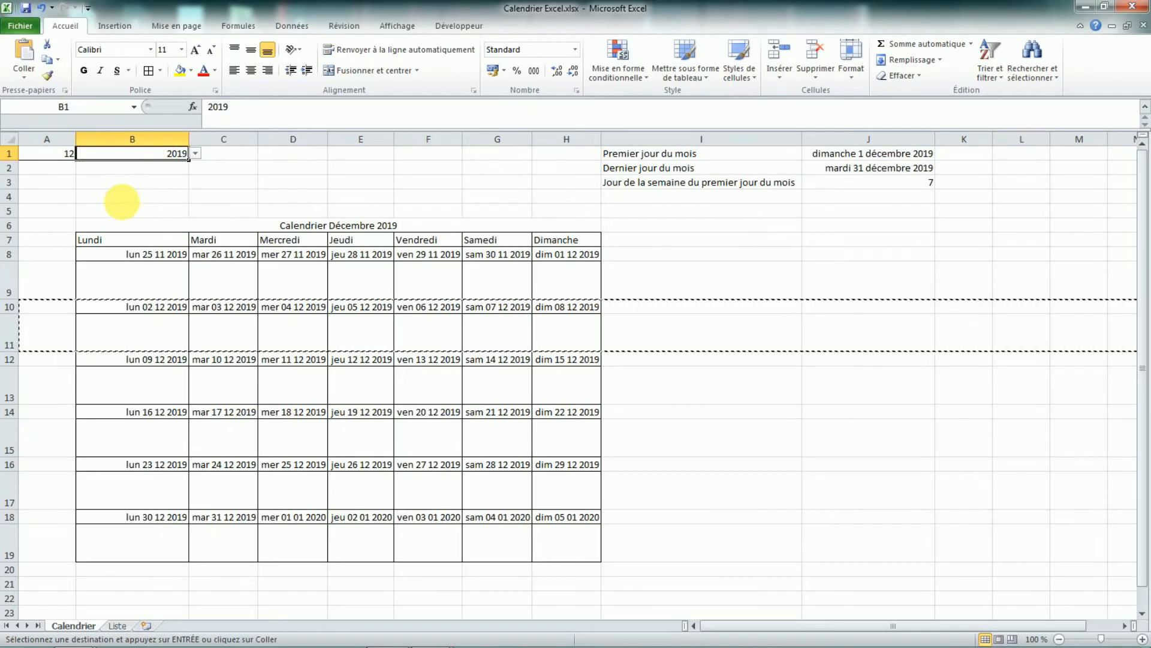
Step: Examine the first and last weeks' dates to see which days fall inside and outside the chosen month
click(223, 520)
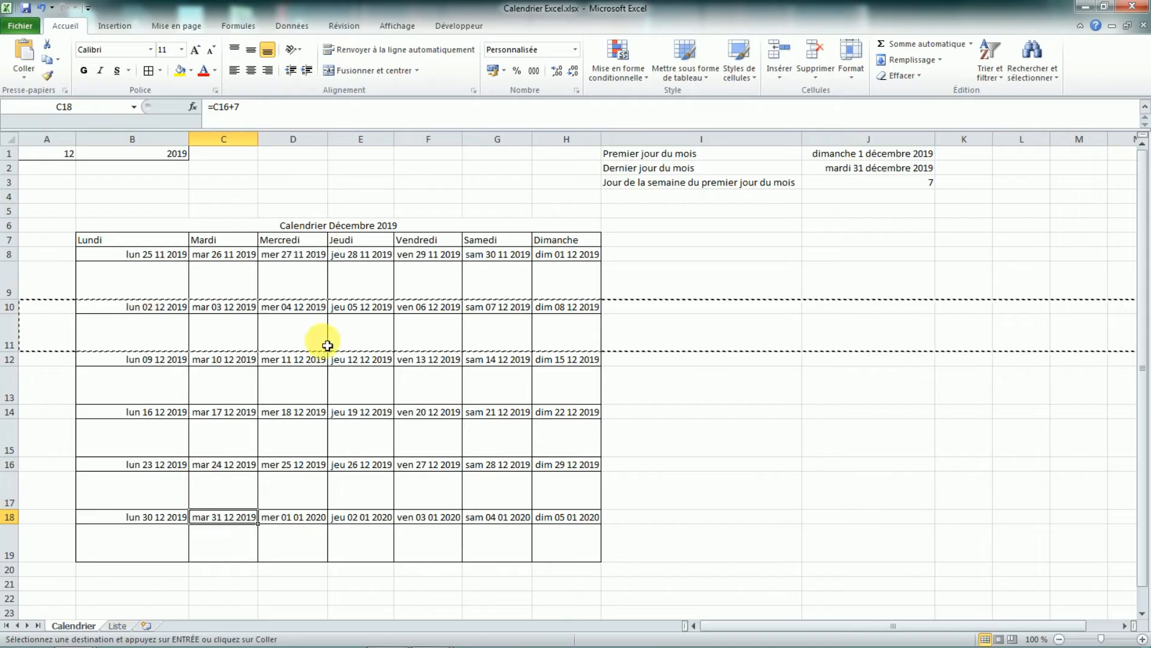
click(568, 259)
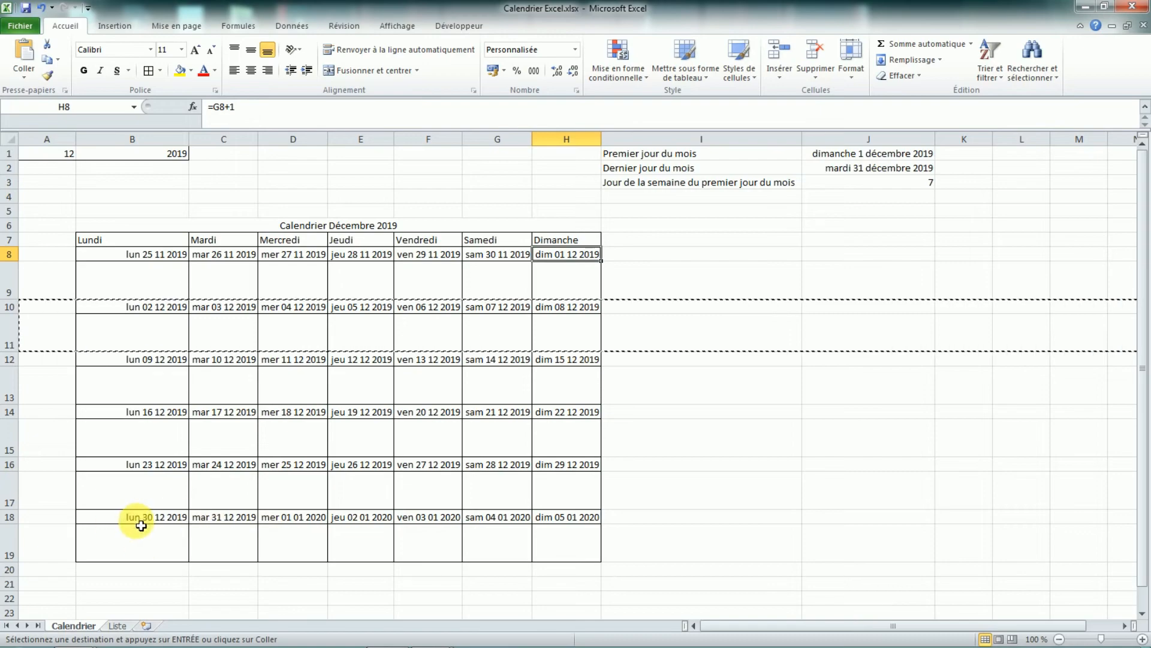
drag(137, 523, 277, 521)
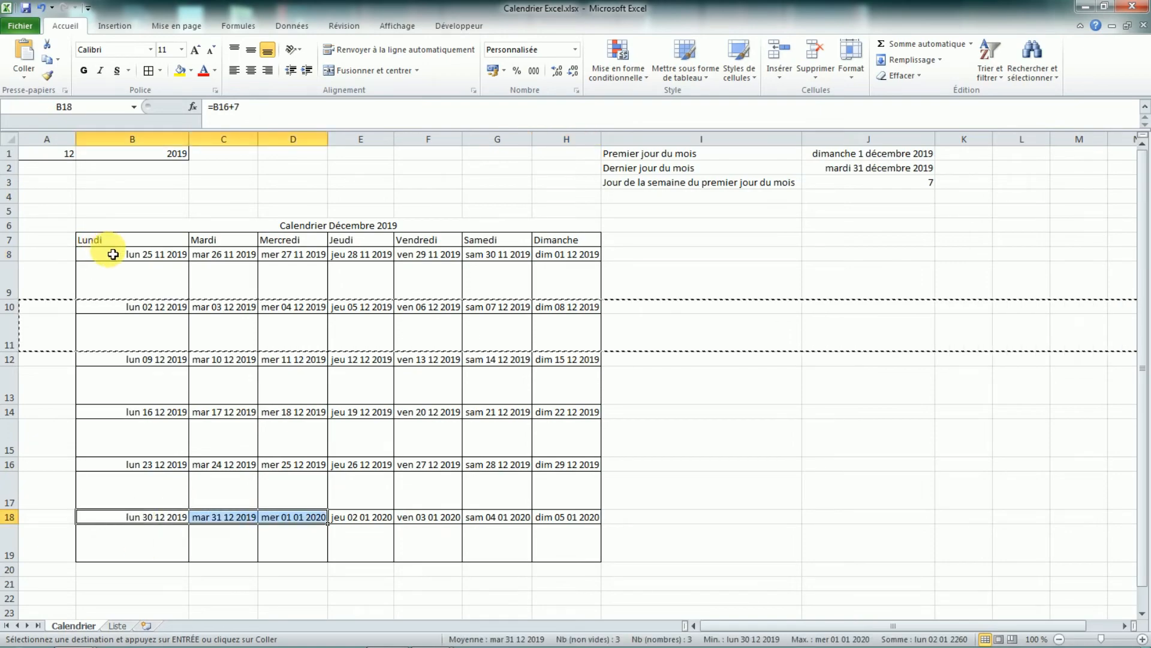
drag(113, 254, 561, 559)
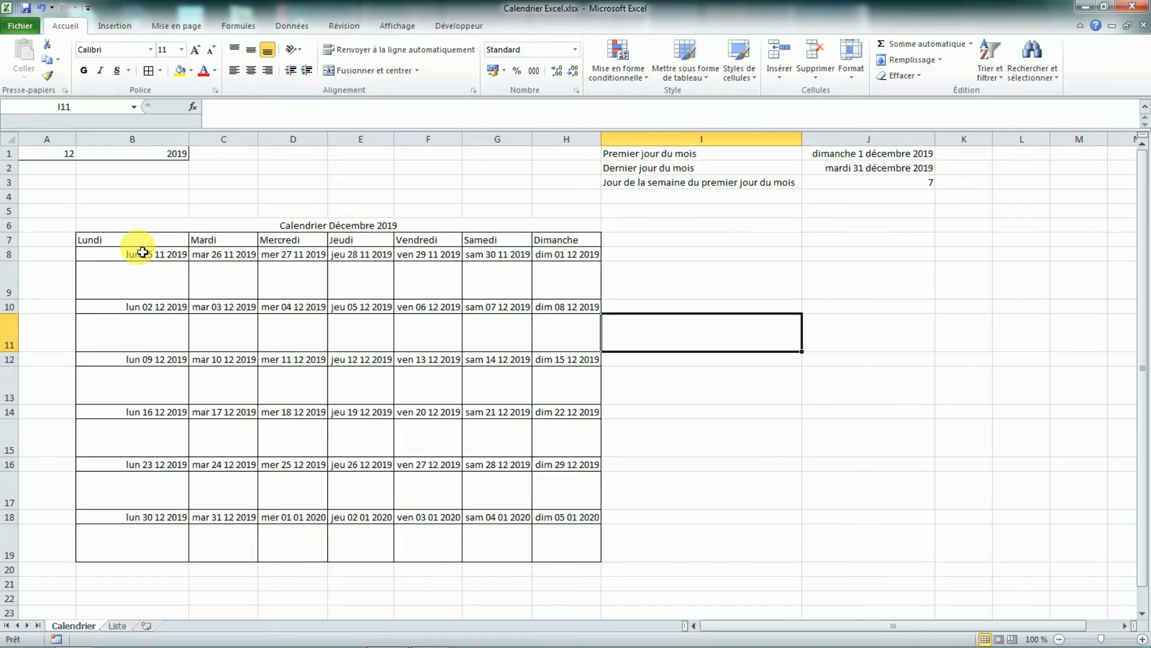
drag(146, 260, 449, 265)
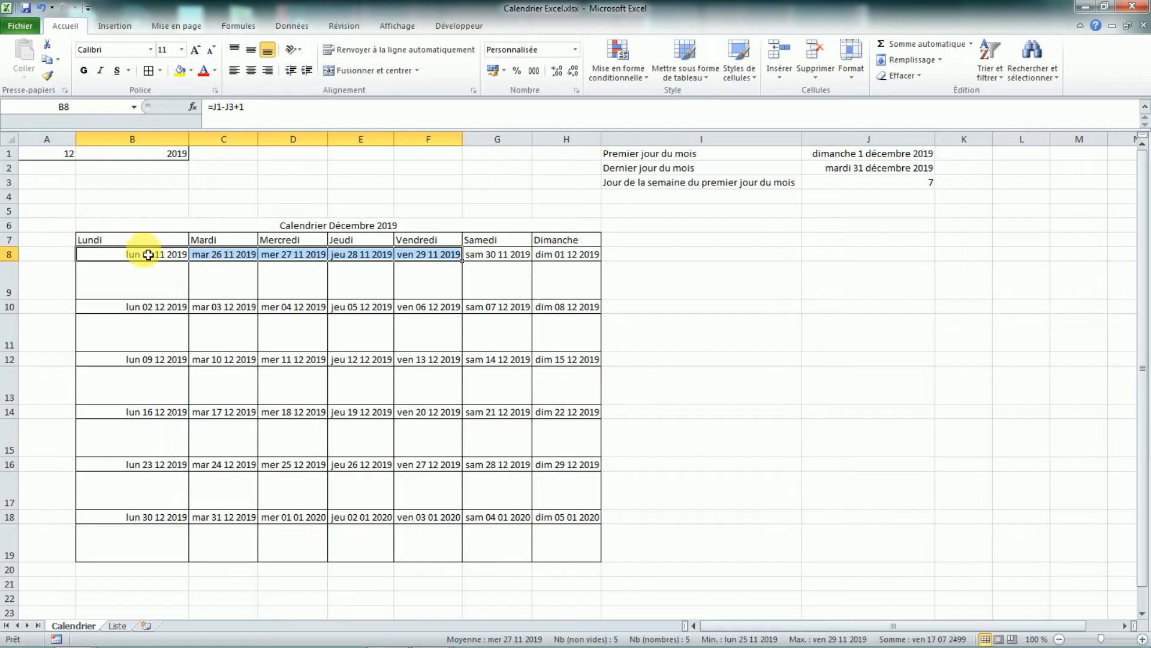
drag(165, 253, 284, 258)
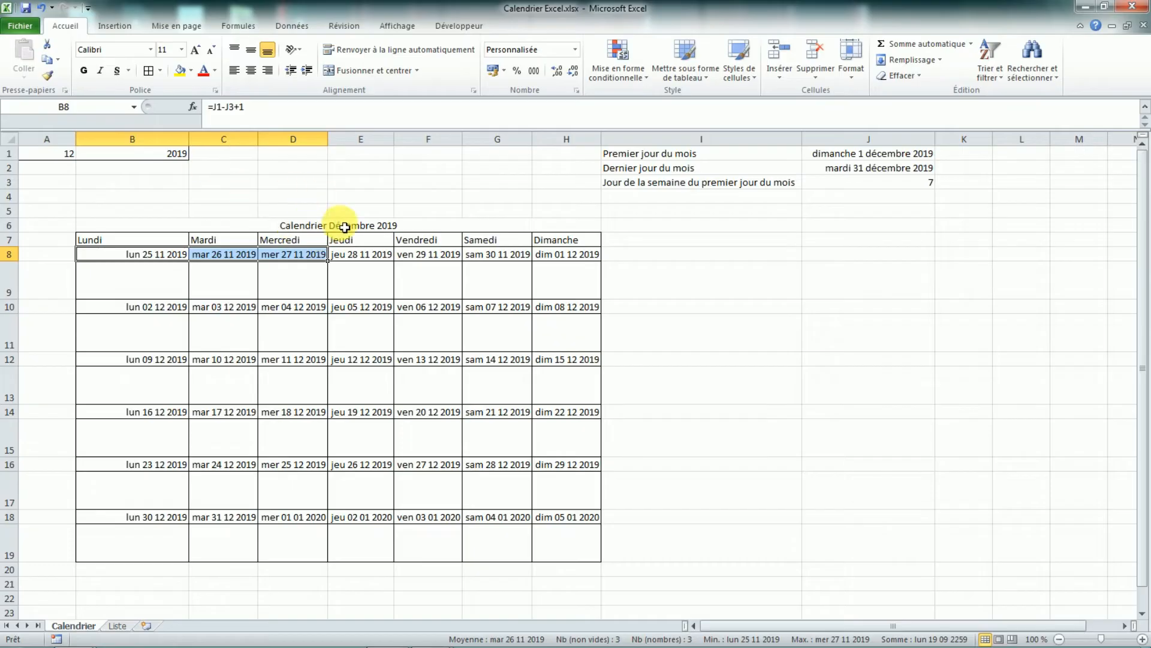
click(577, 258)
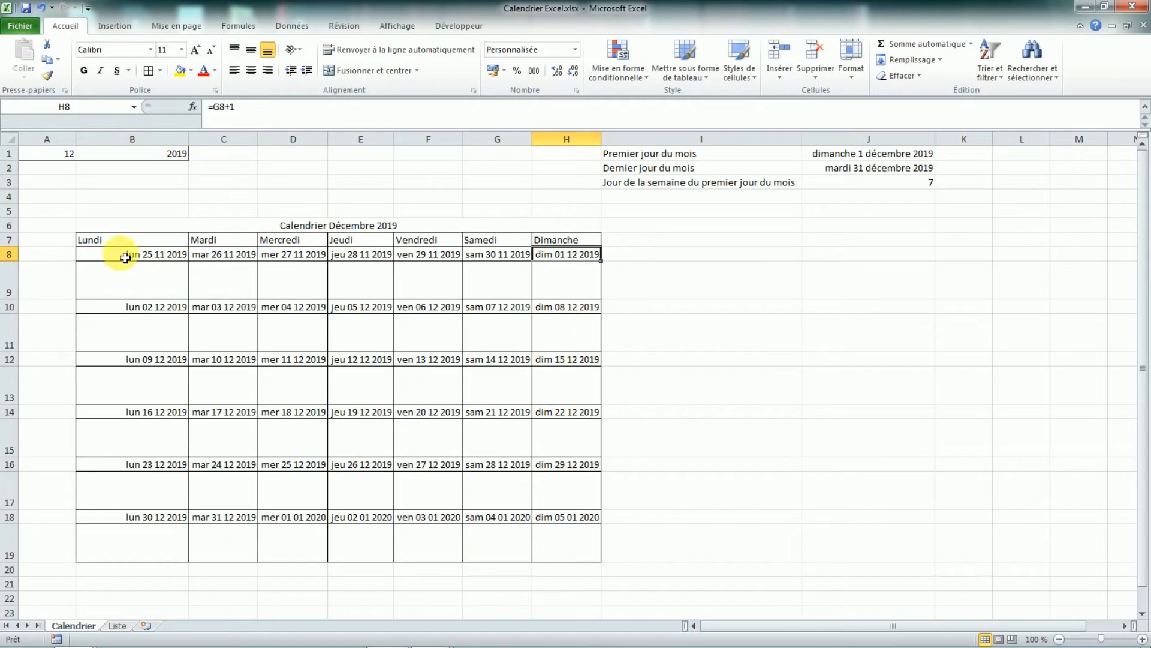
Step: Format the weekday headers in B7:H7 as centred, bold white text on a dark blue fill
drag(135, 241, 550, 240)
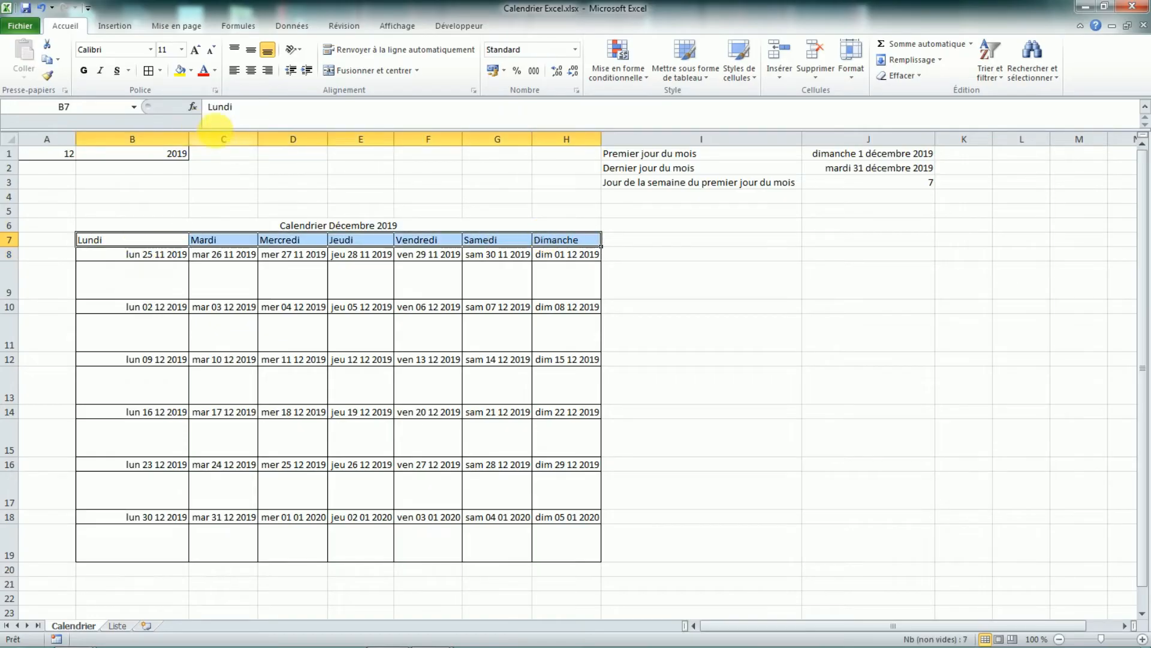
click(251, 70)
click(191, 70)
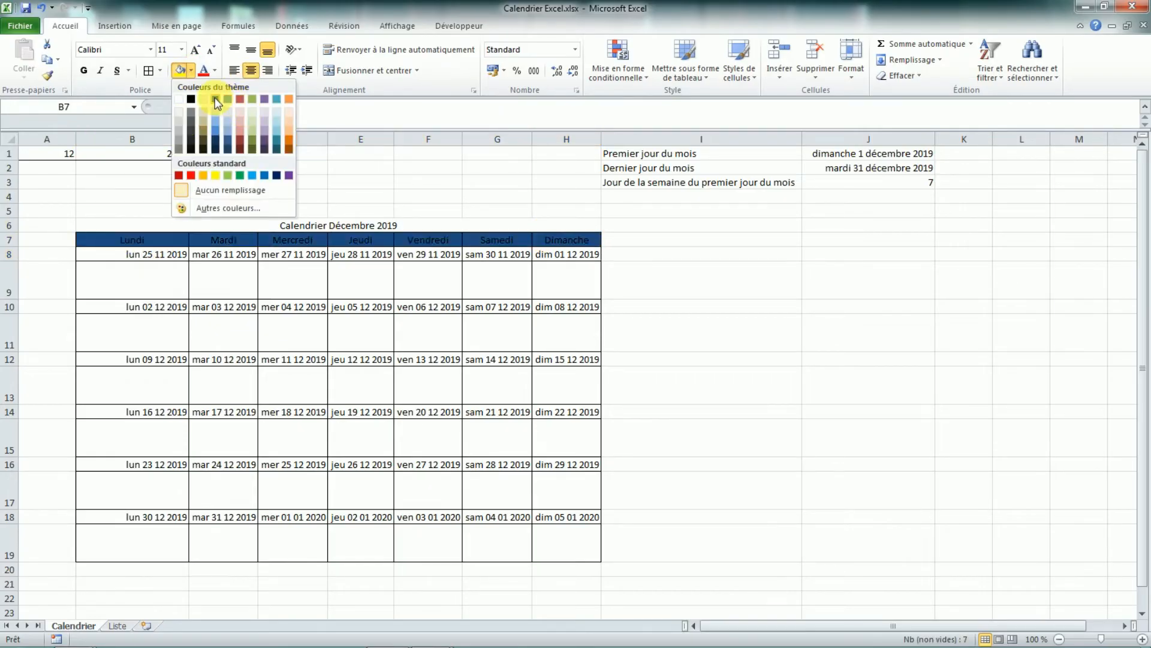
click(214, 97)
click(215, 73)
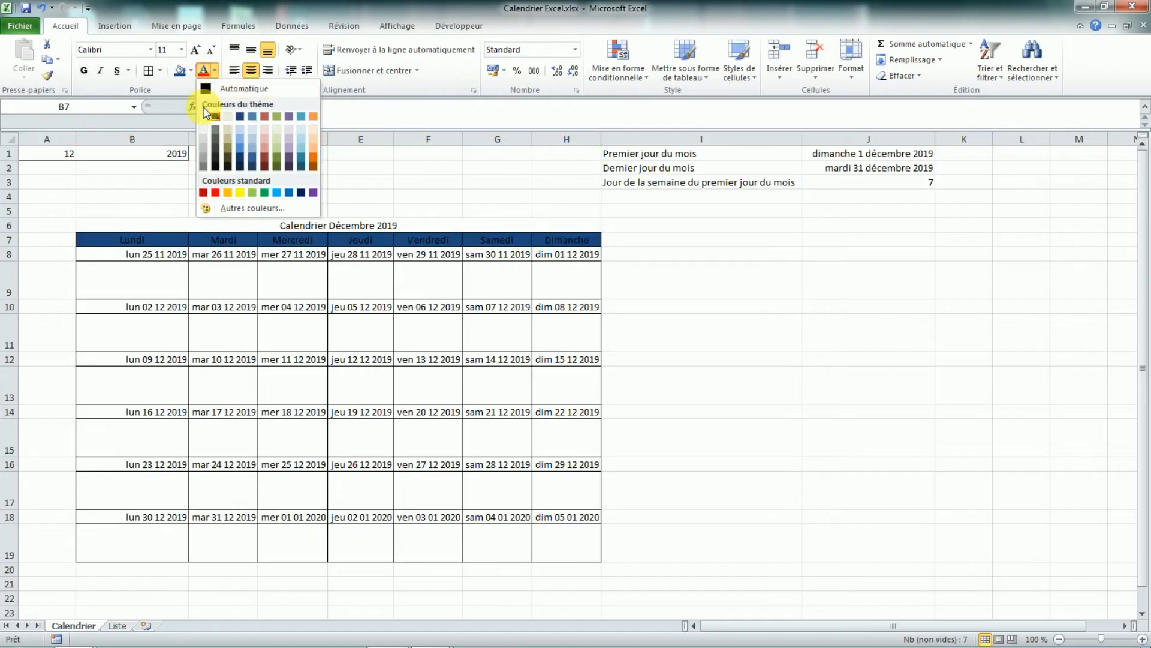
click(208, 118)
click(84, 70)
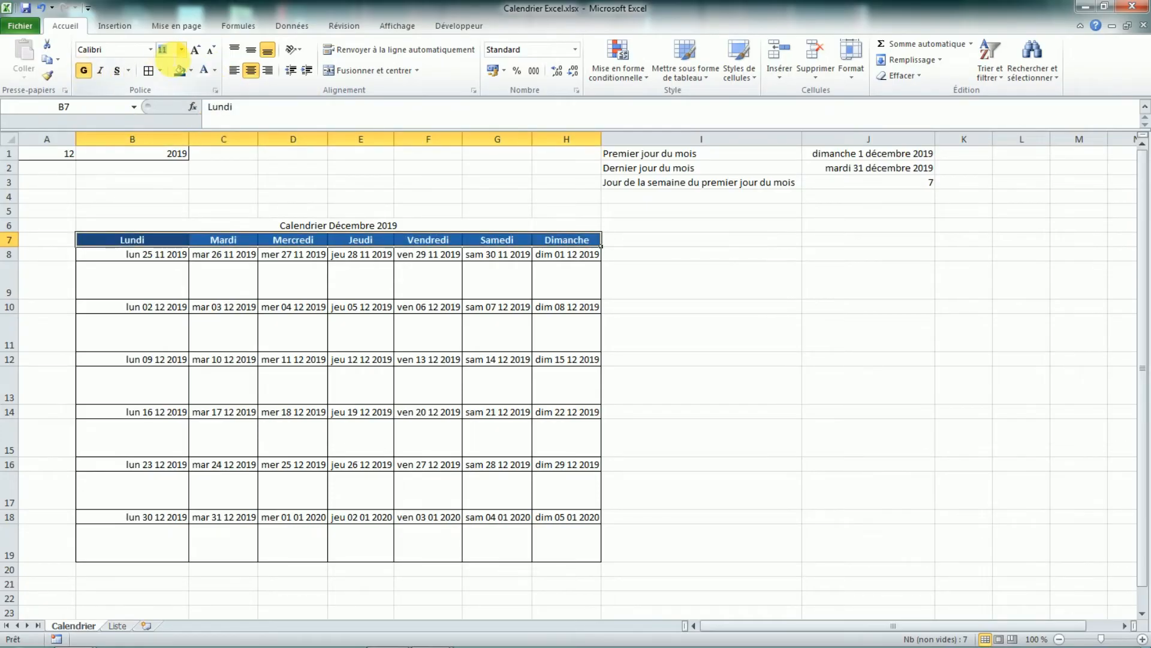
Step: Set the height of weekday header row 7 to 34 and centre its text vertically
right_click(11, 240)
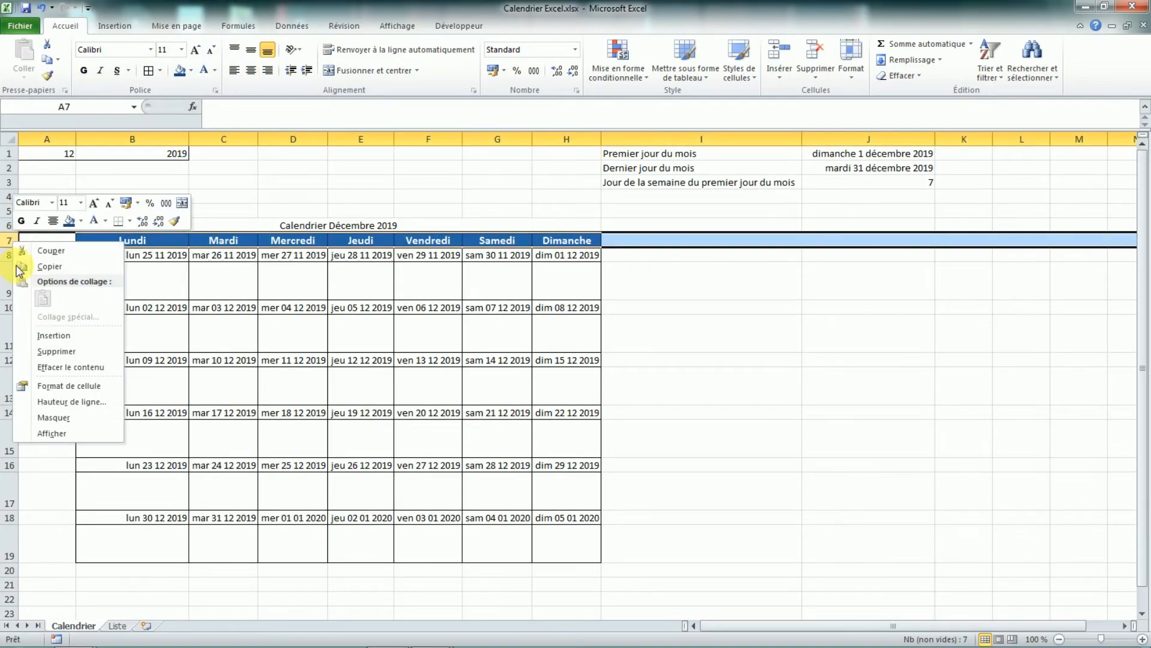
click(72, 402)
text(34)
click(73, 403)
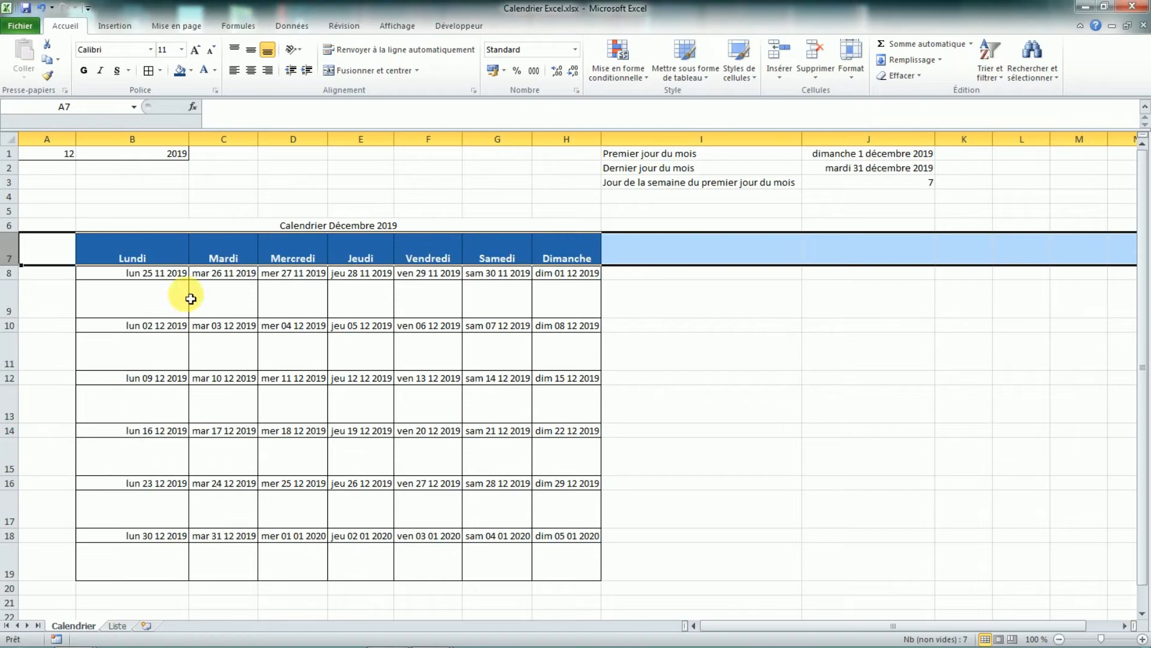
click(251, 50)
click(250, 70)
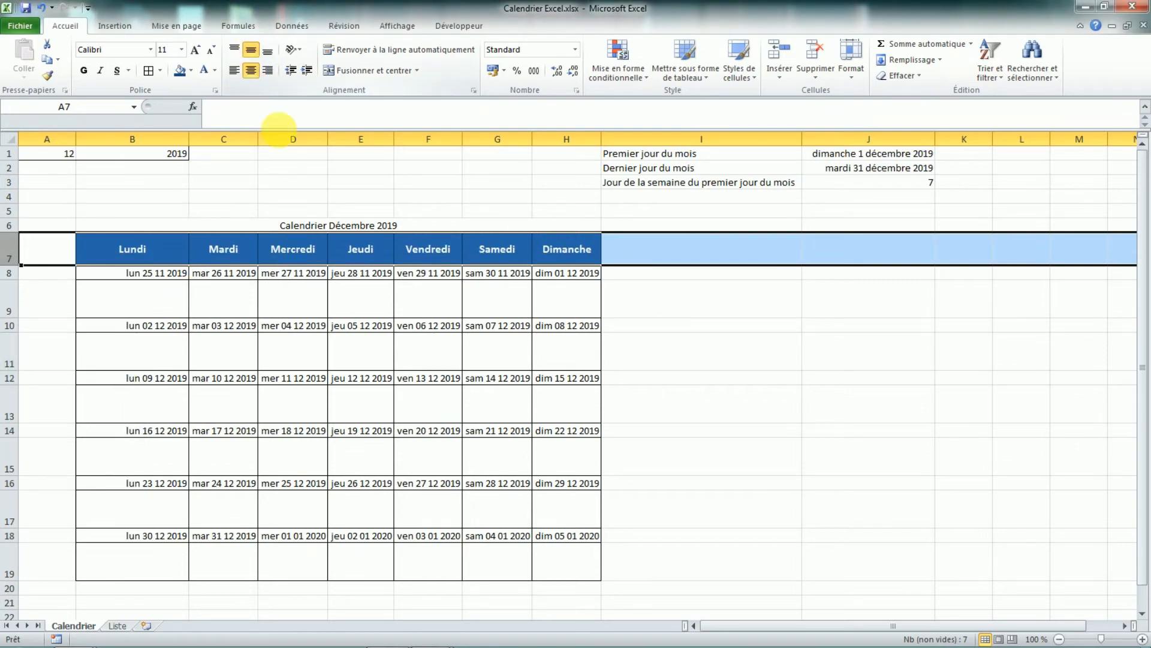
click(677, 411)
Step: Set the merged calendar title in row 6 to font size 22 and bold
click(329, 229)
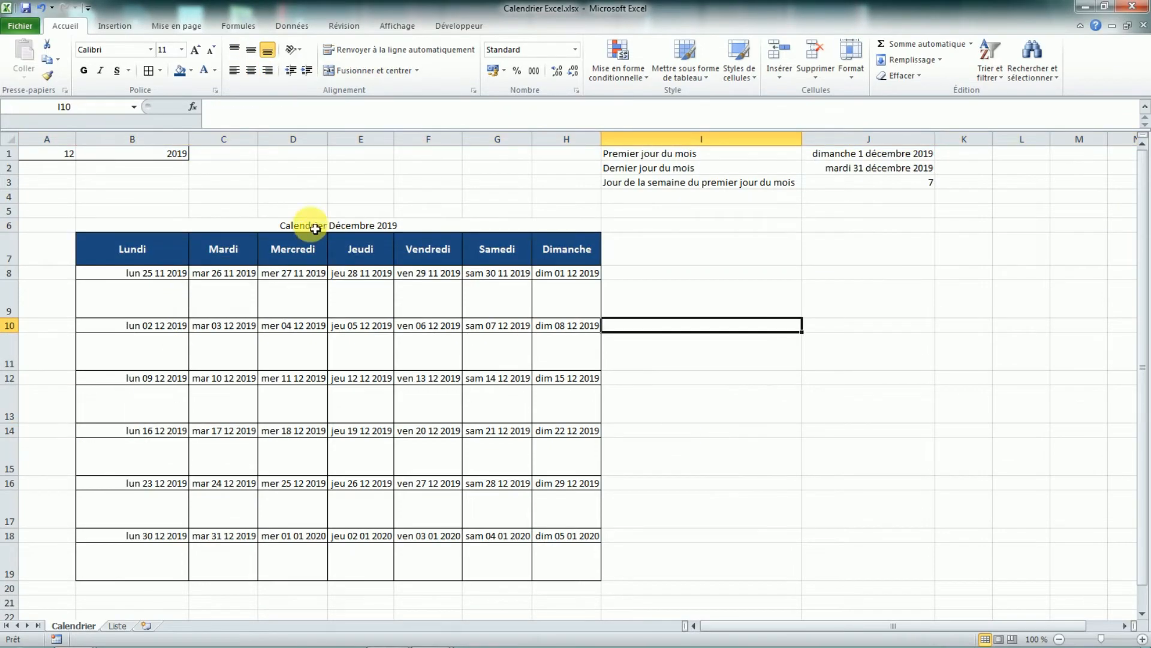
click(315, 228)
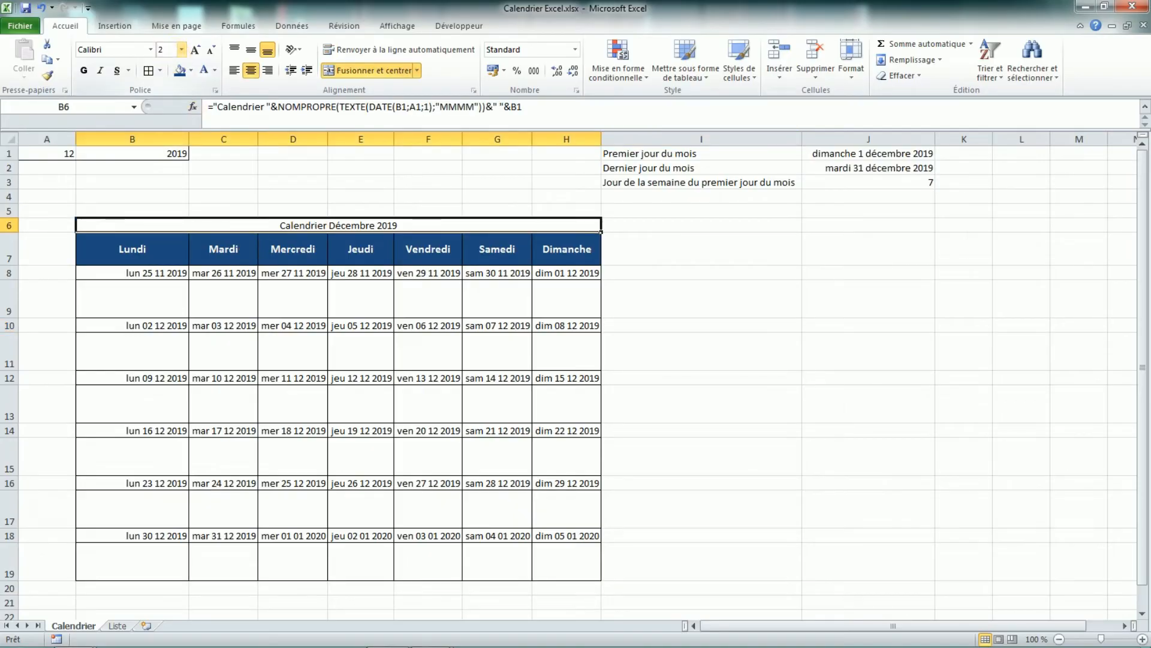
text(22)
click(84, 70)
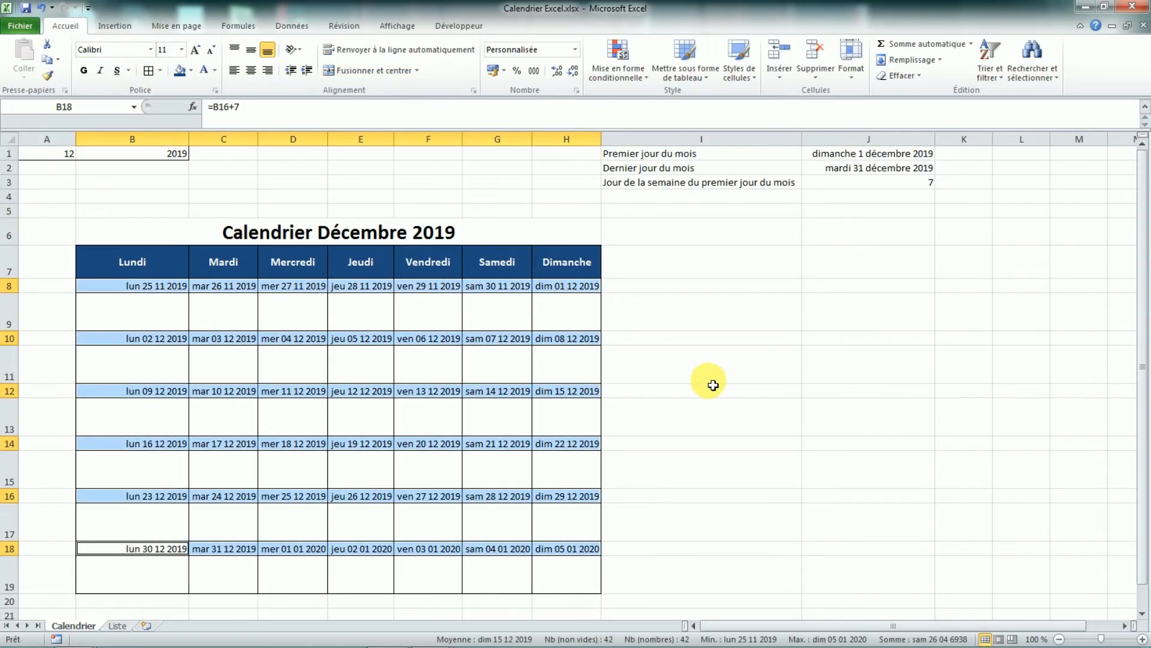
click(713, 384)
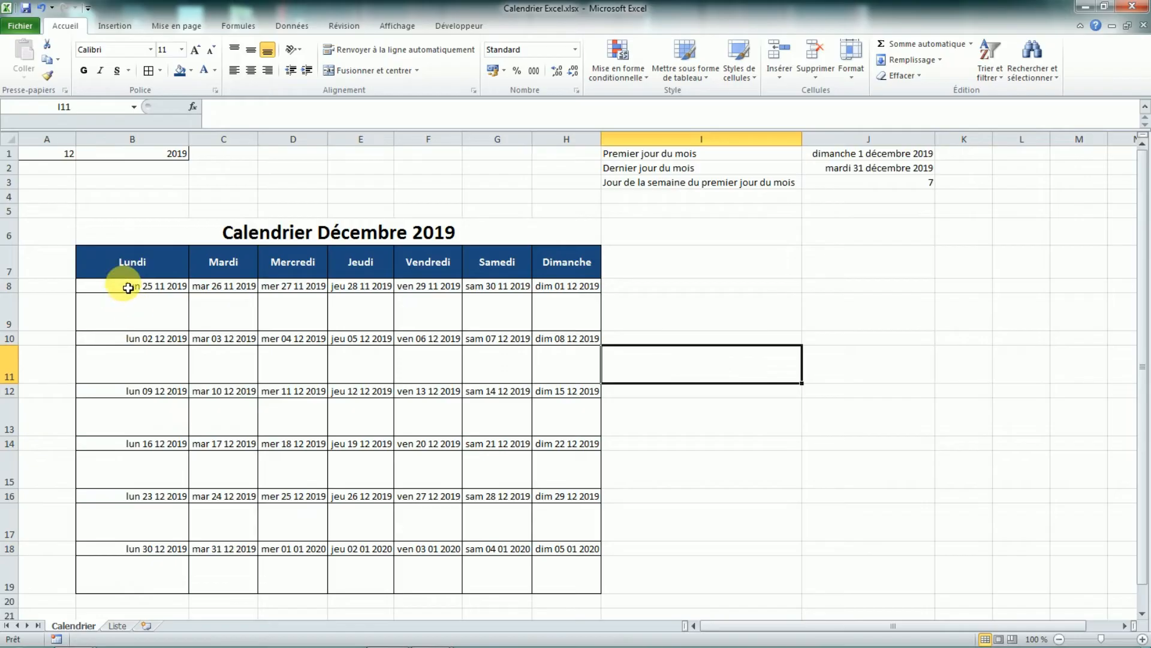
Step: Apply the custom number format jj to the calendar dates in columns B to H of rows 8, 10, 12, 14, 16 and 18
drag(147, 287, 547, 294)
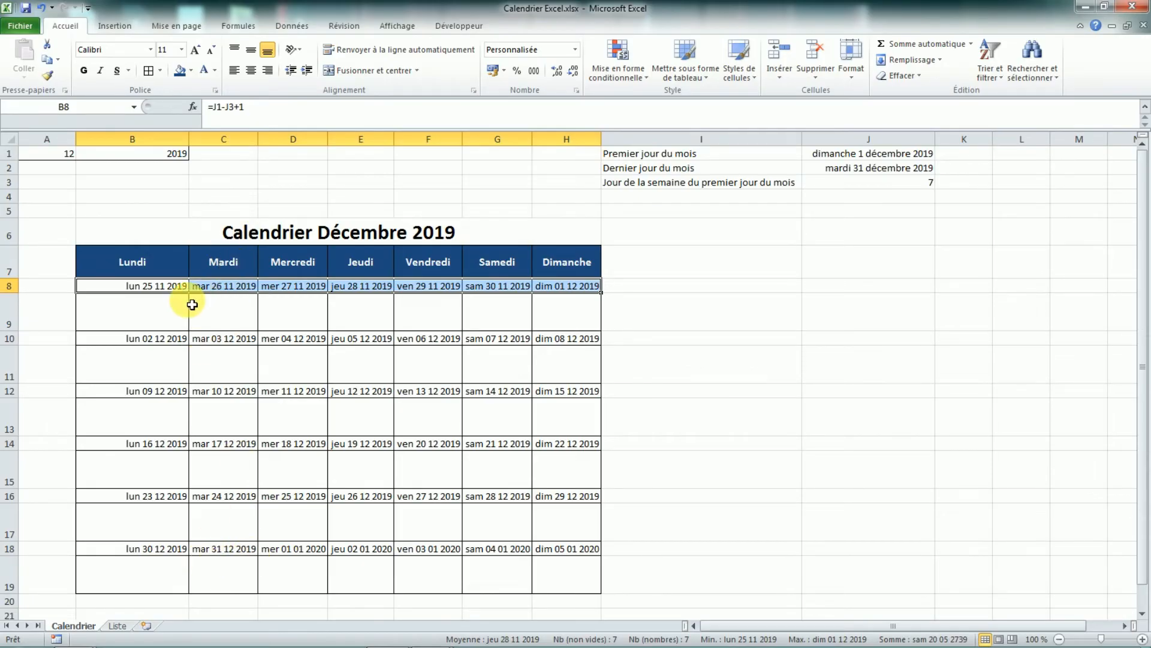
drag(146, 336, 534, 336)
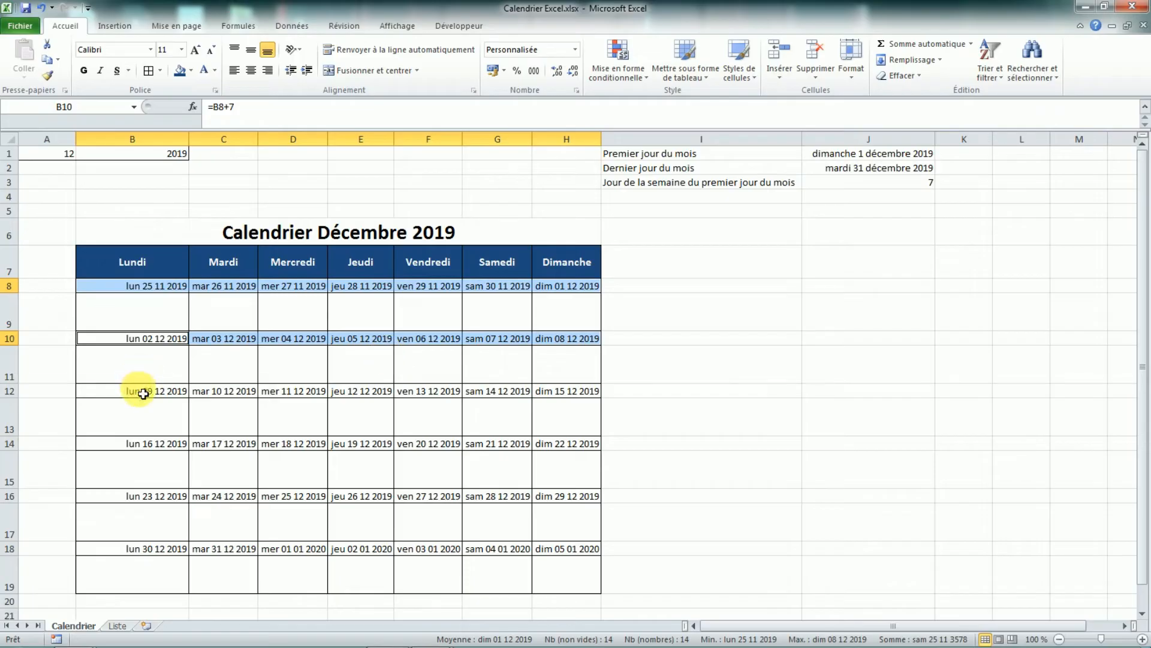
drag(134, 391, 561, 391)
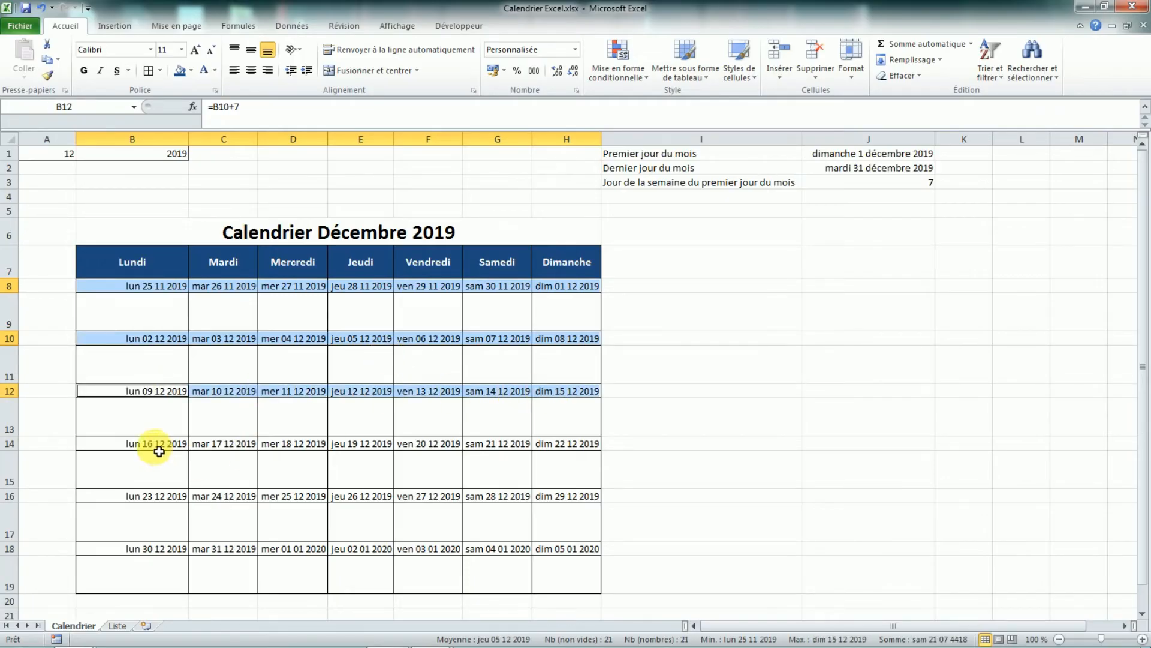
drag(154, 442, 549, 444)
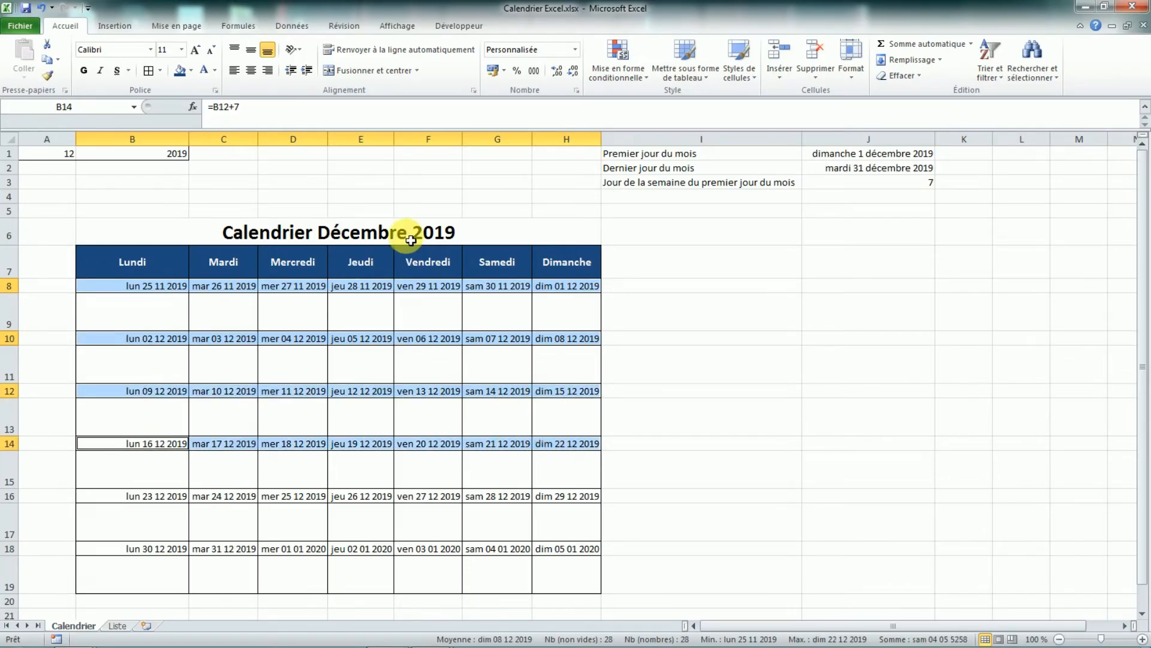
drag(138, 499, 547, 499)
drag(174, 552, 546, 549)
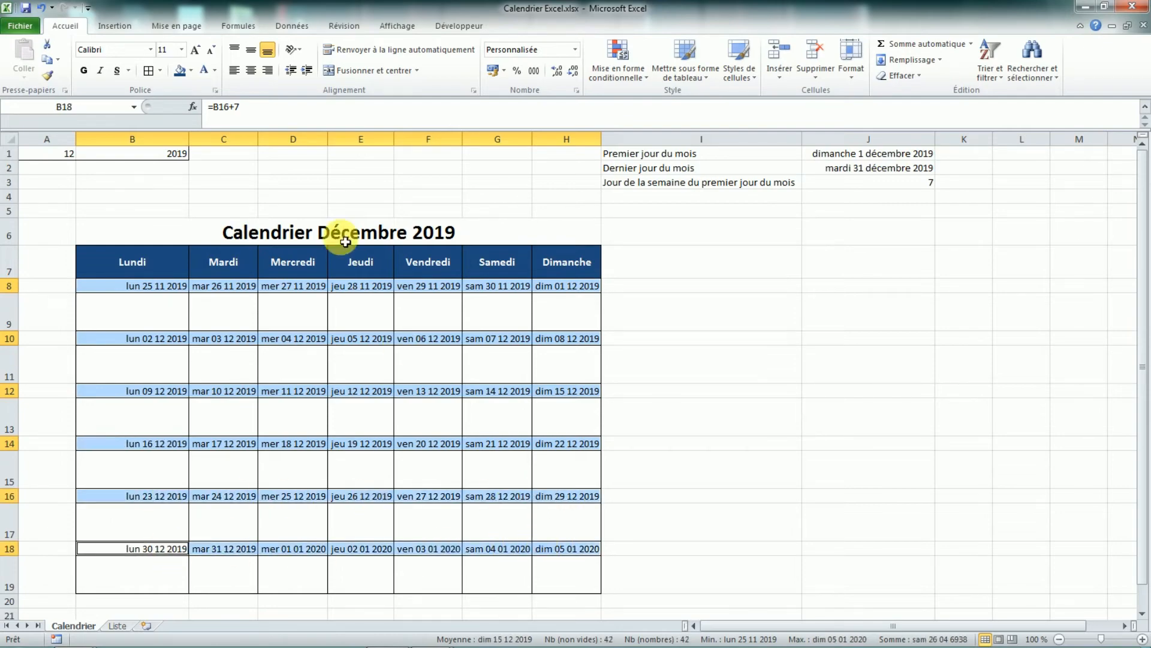
right_click(380, 344)
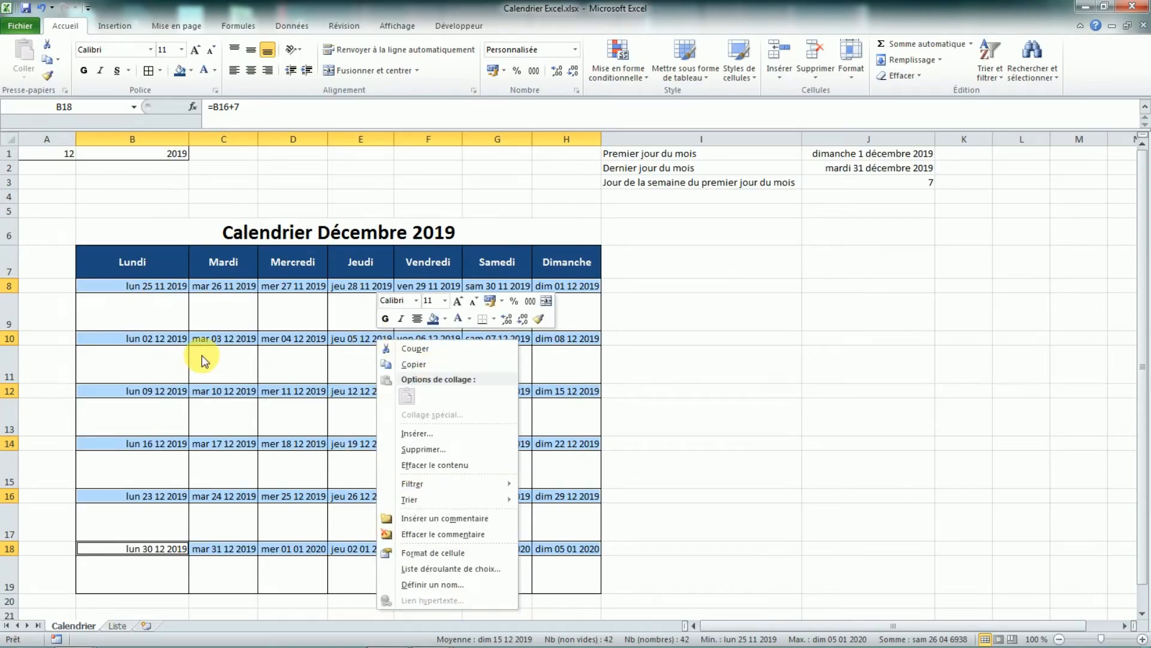
click(434, 553)
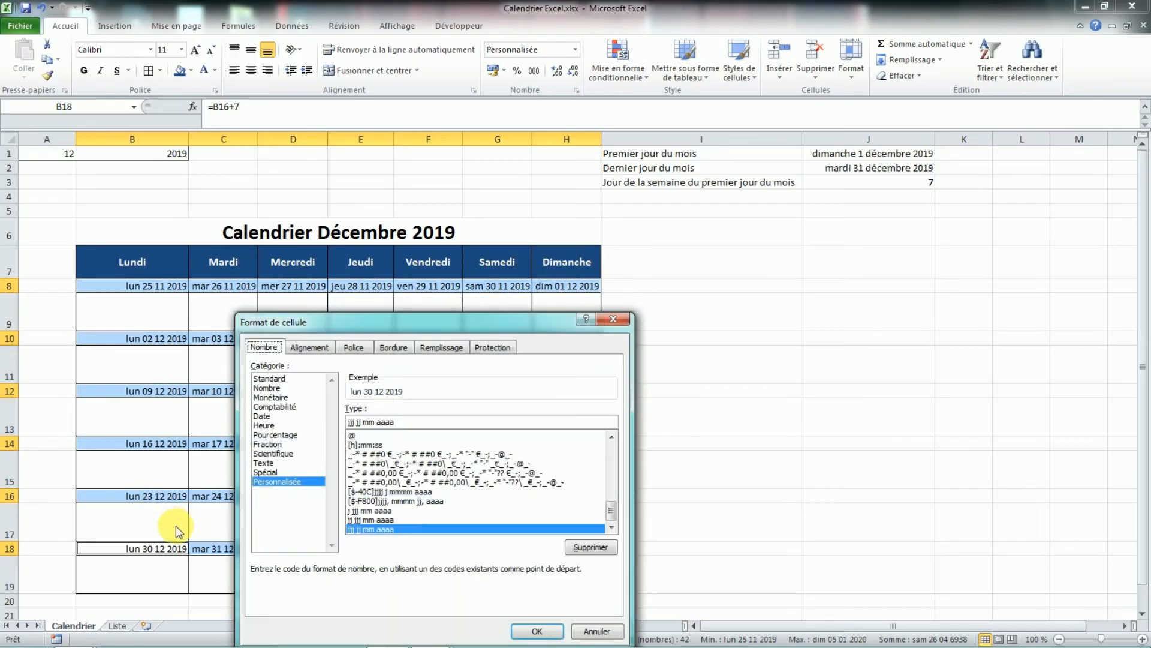
click(390, 424)
key(BackSpace)
key(BackSpace)
key(BackSpace)
key(BackSpace)
key(BackSpace)
key(BackSpace)
key(BackSpace)
key(BackSpace)
key(BackSpace)
key(BackSpace)
key(BackSpace)
key(BackSpace)
key(BackSpace)
key(BackSpace)
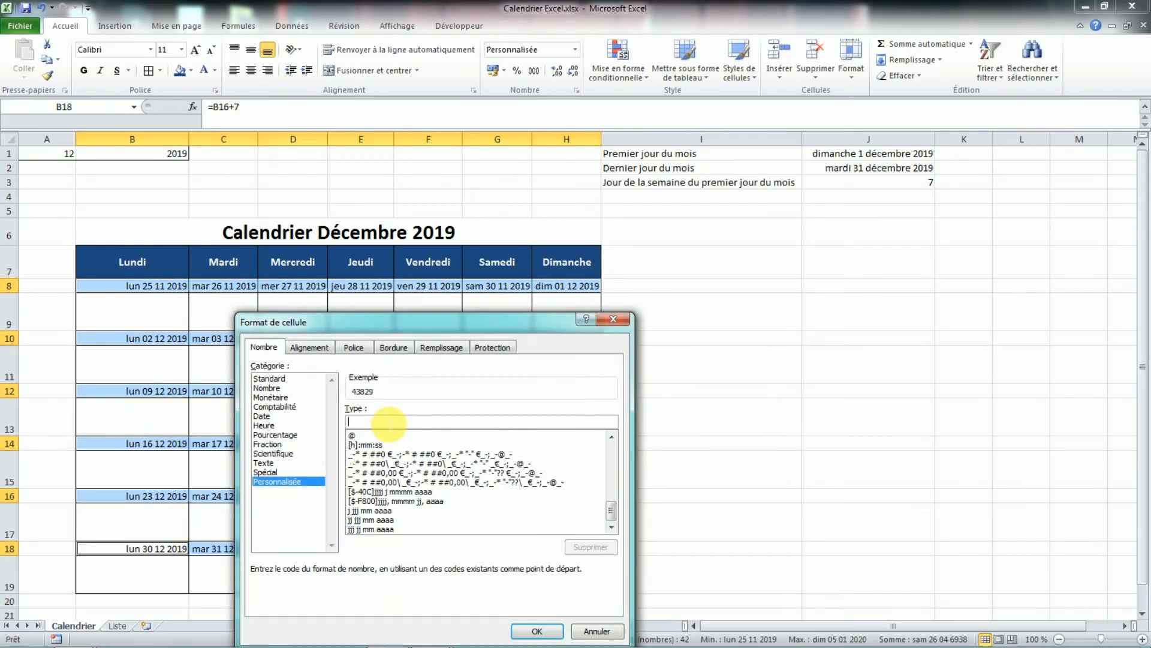
text(jj)
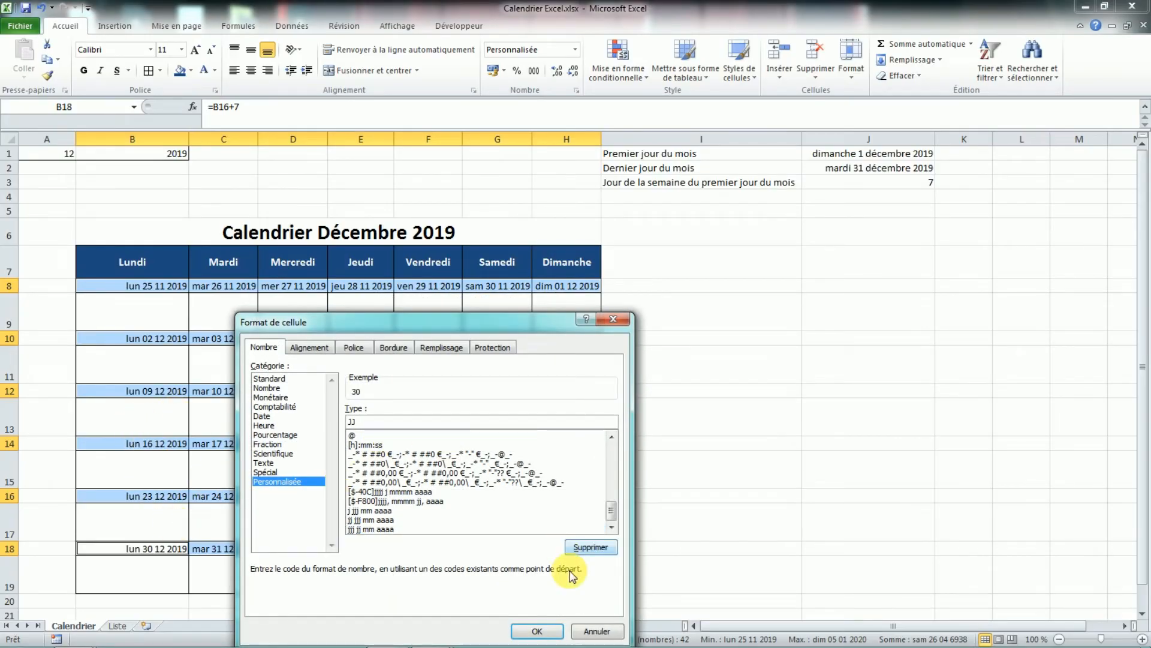
click(543, 627)
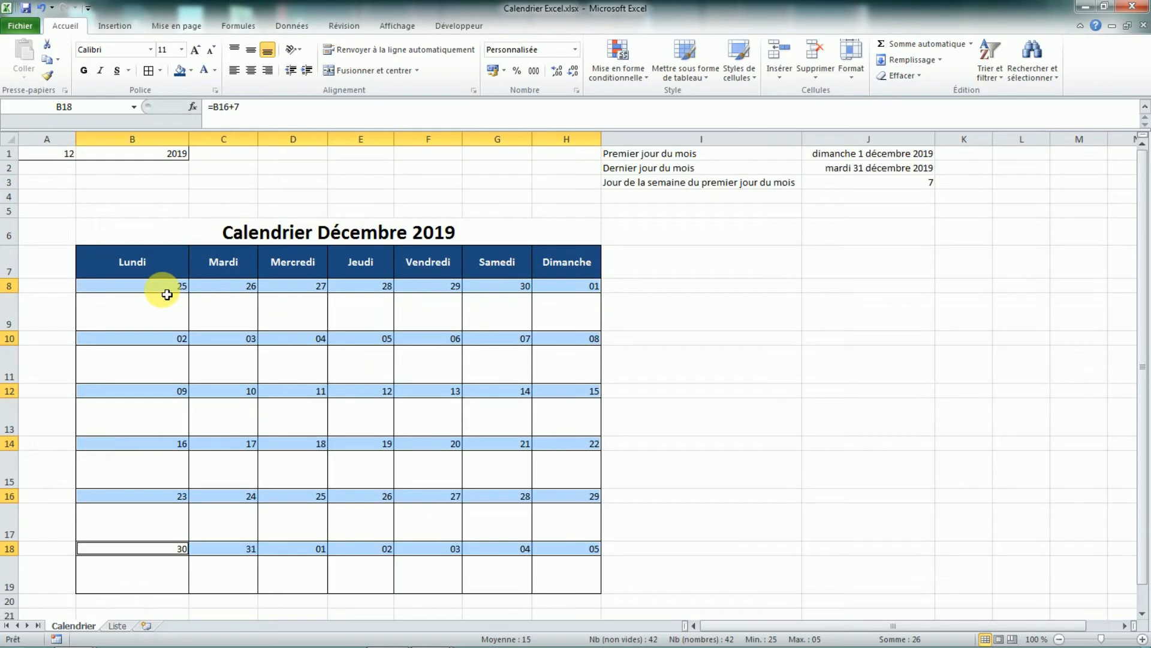
click(701, 362)
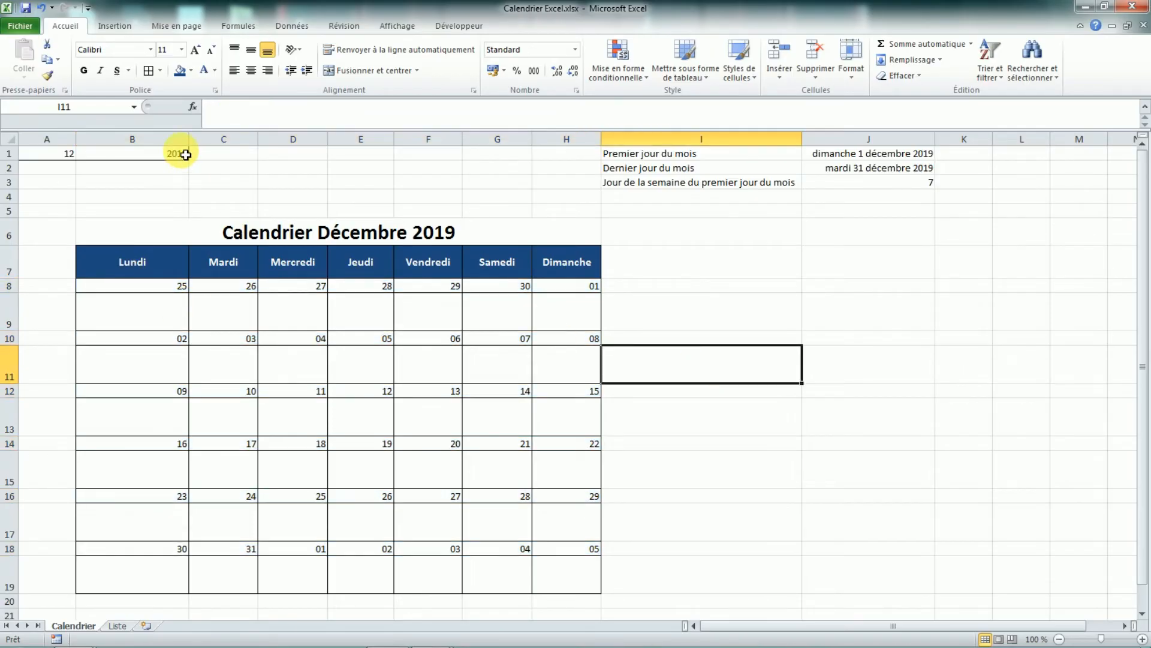
Step: Start a formula-based conditional formatting rule on B8 with the formula =OU(B8<$J$1;B8>$J$2)
click(174, 288)
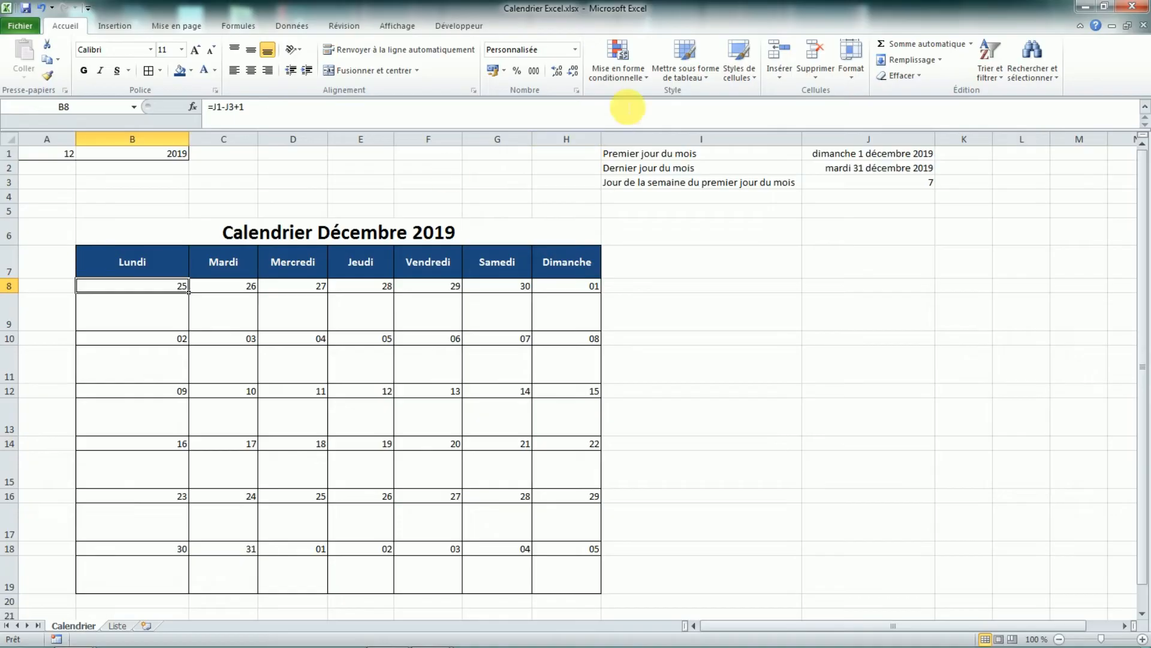
click(621, 75)
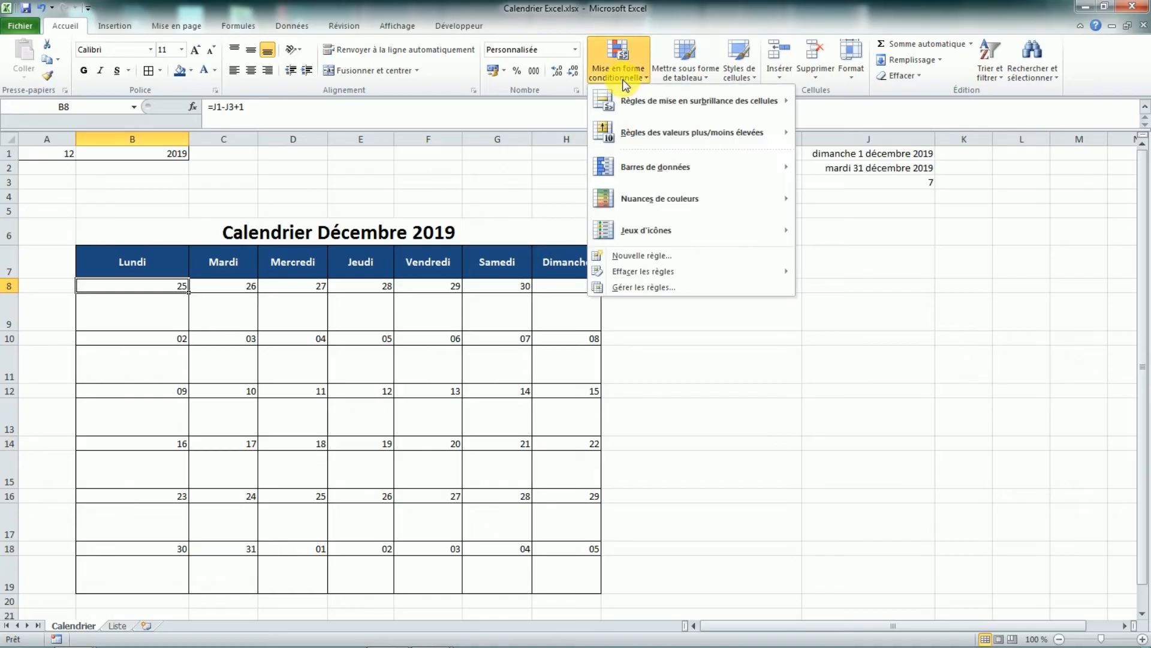
click(647, 256)
click(803, 262)
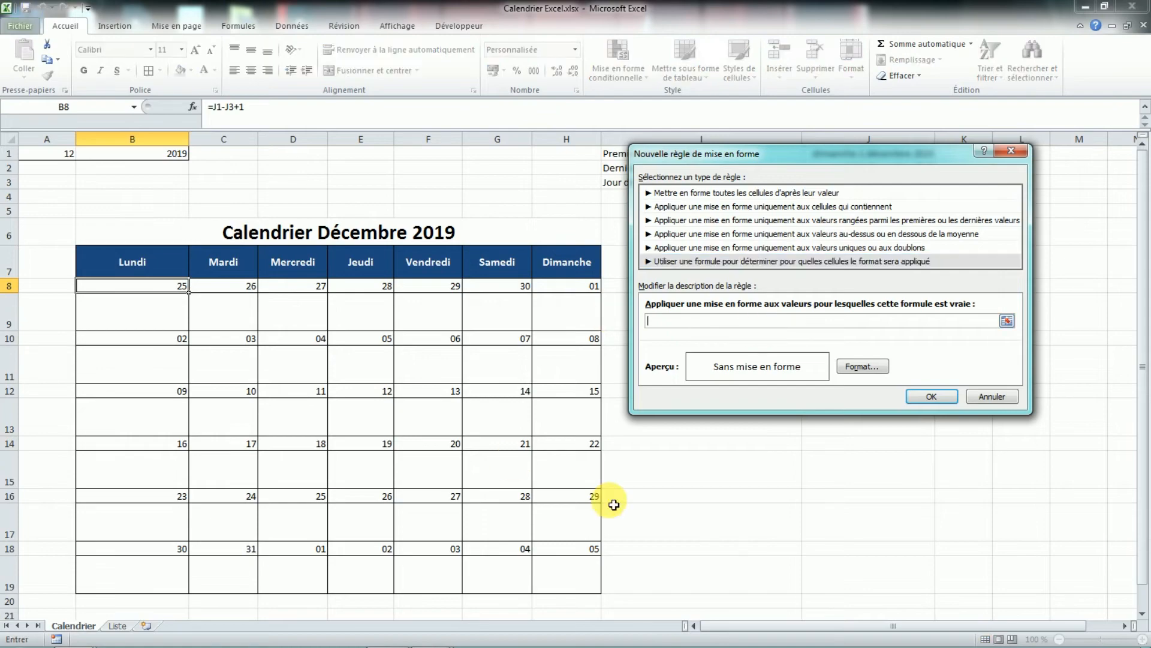
drag(774, 159, 696, 282)
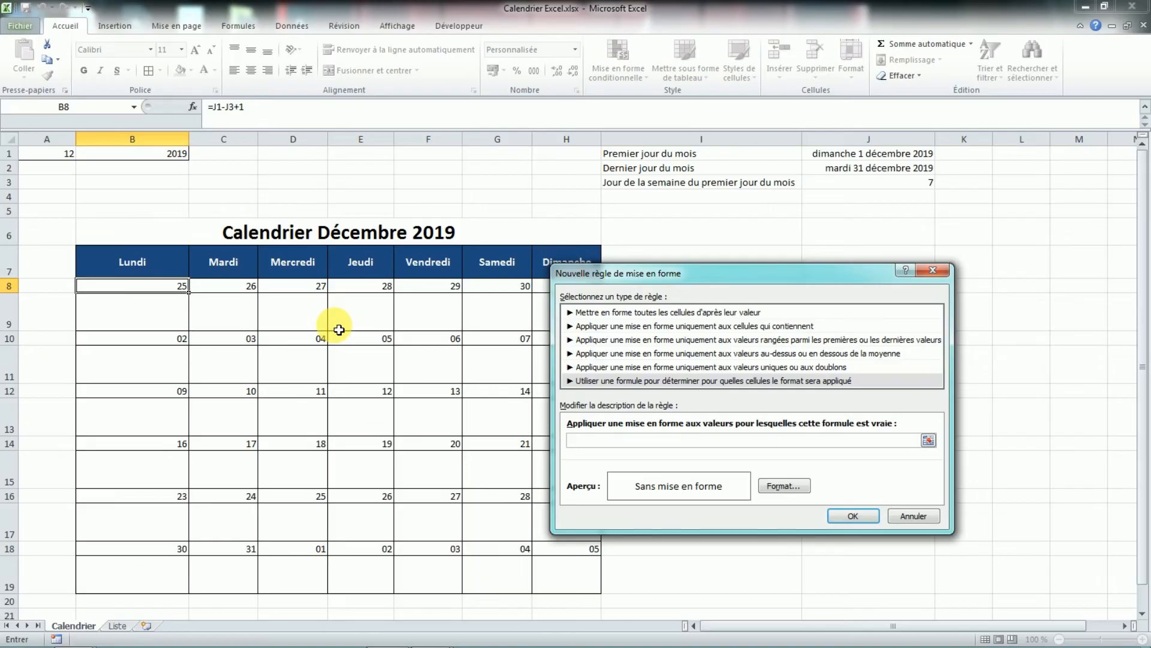
key(Caps_Lock)
text(=OU(B8)
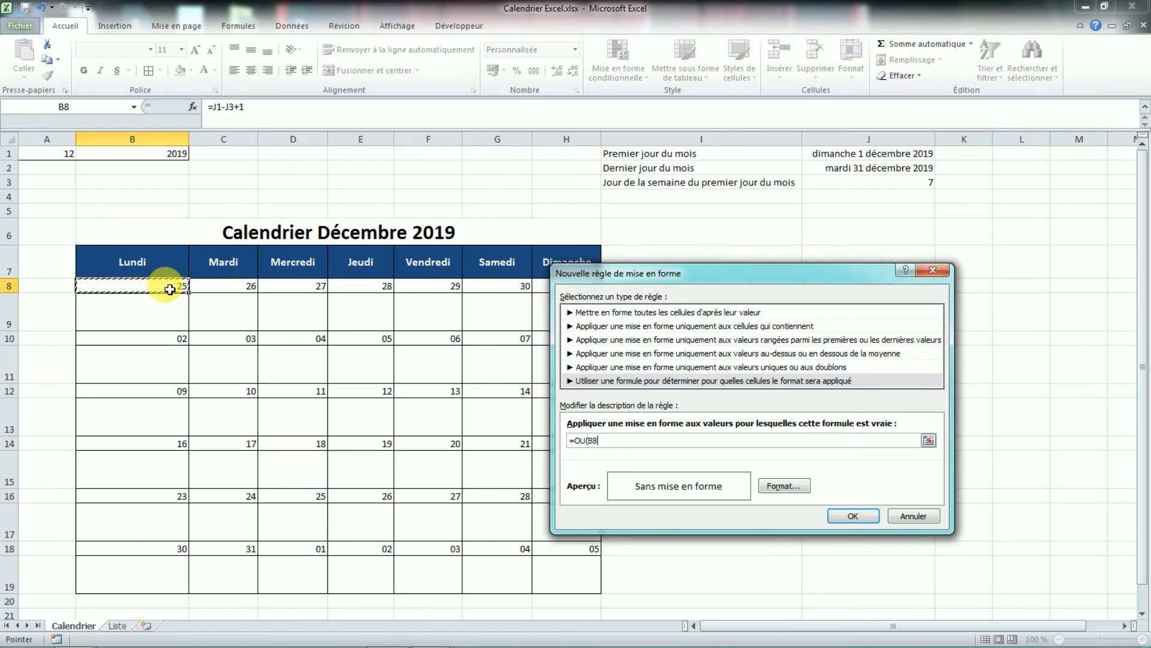
text(<)
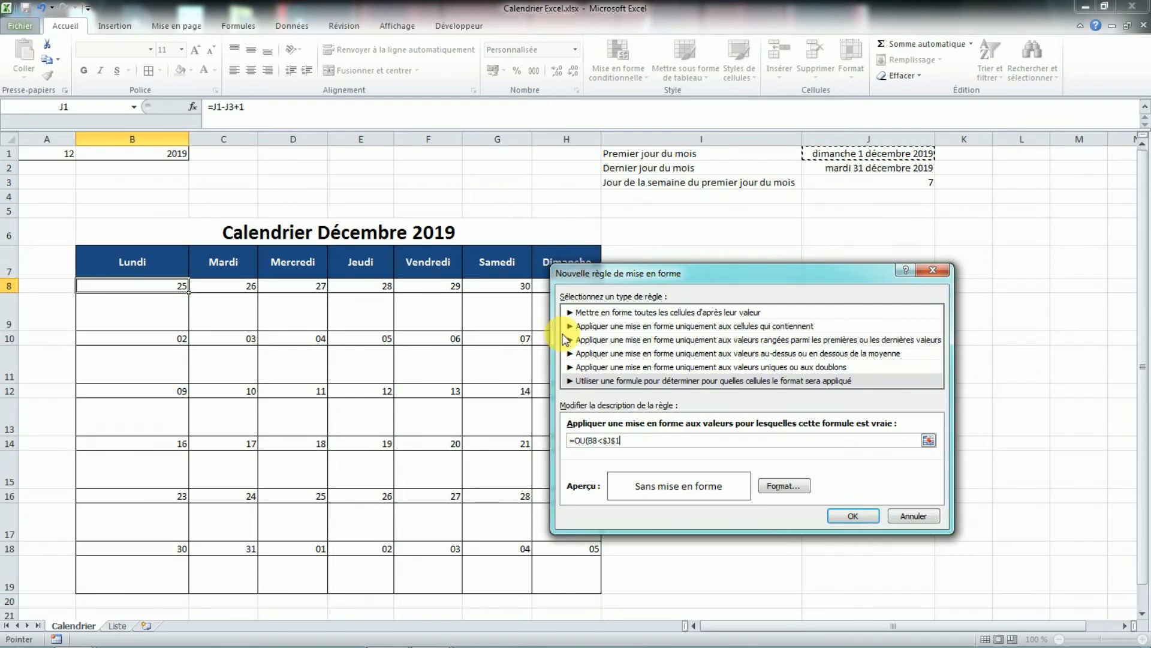
click(892, 154)
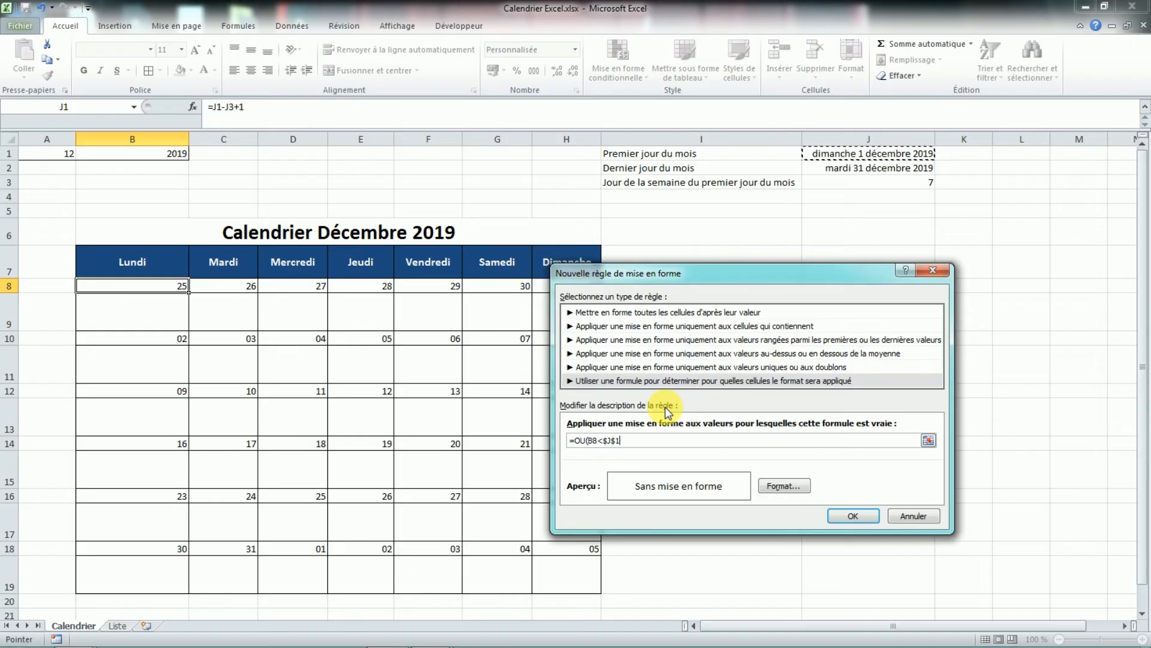
text(;)
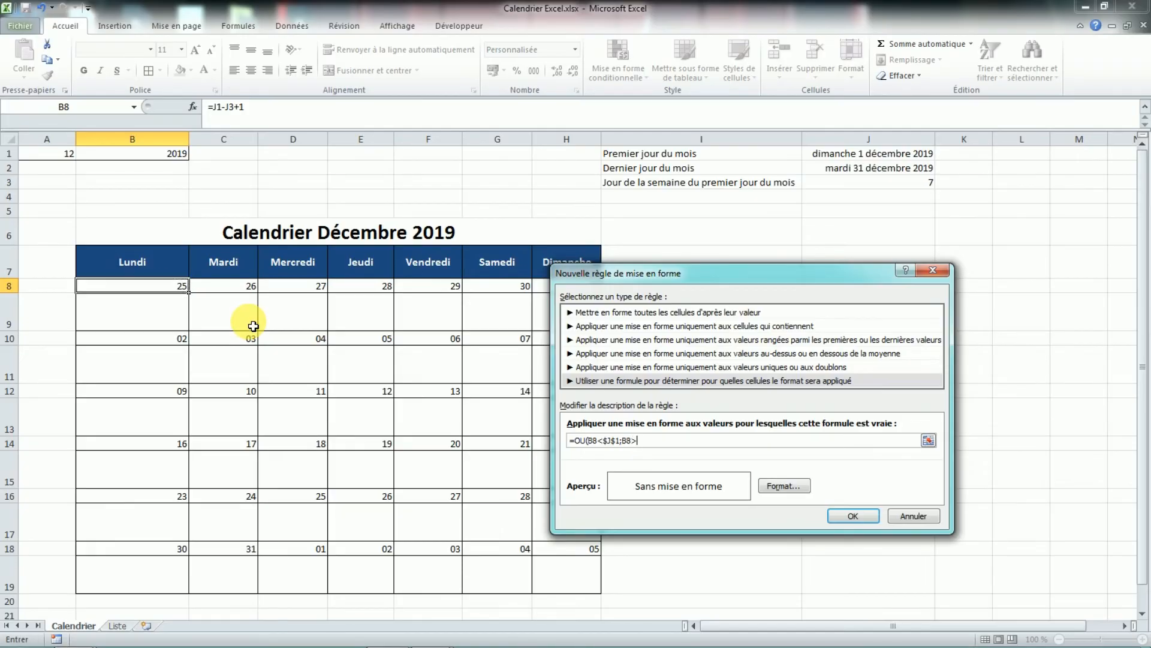
click(860, 173)
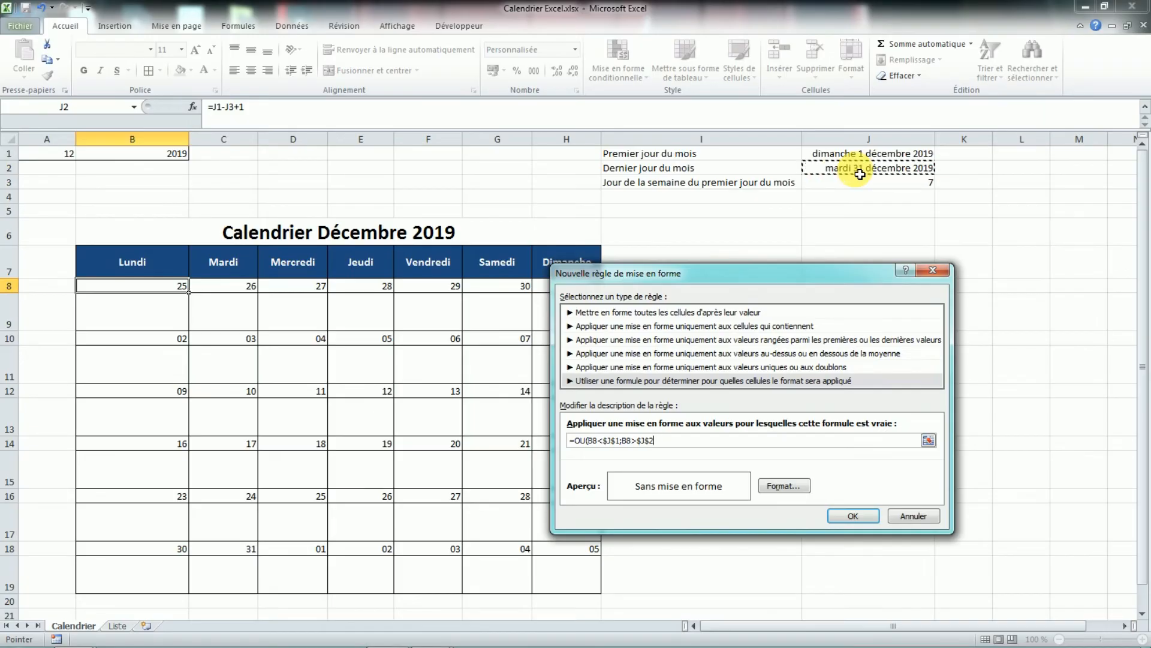
text())
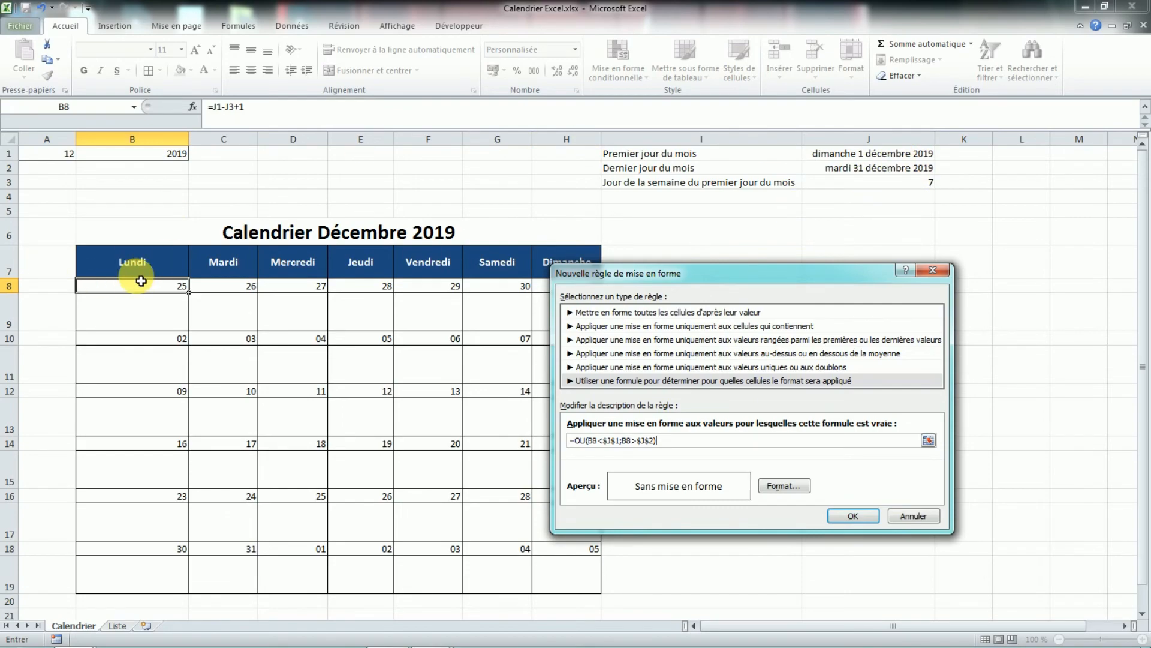
Step: Give the rule's format a white font and a thin diagonal stripe pattern on a medium grey background
click(780, 486)
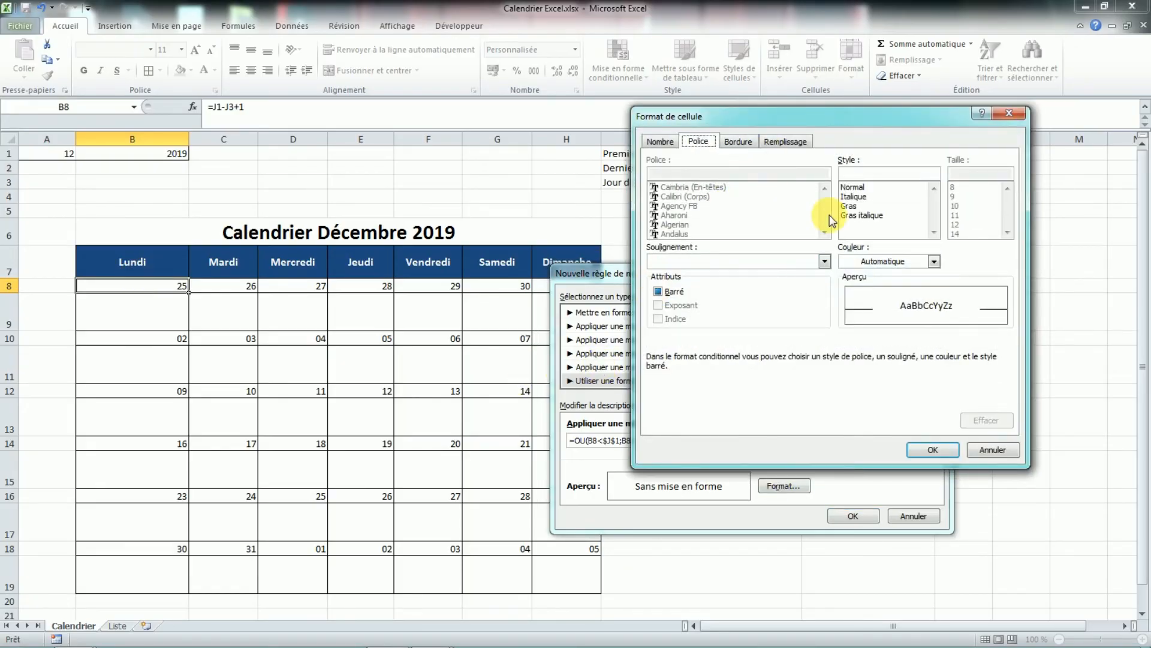
drag(826, 119, 823, 145)
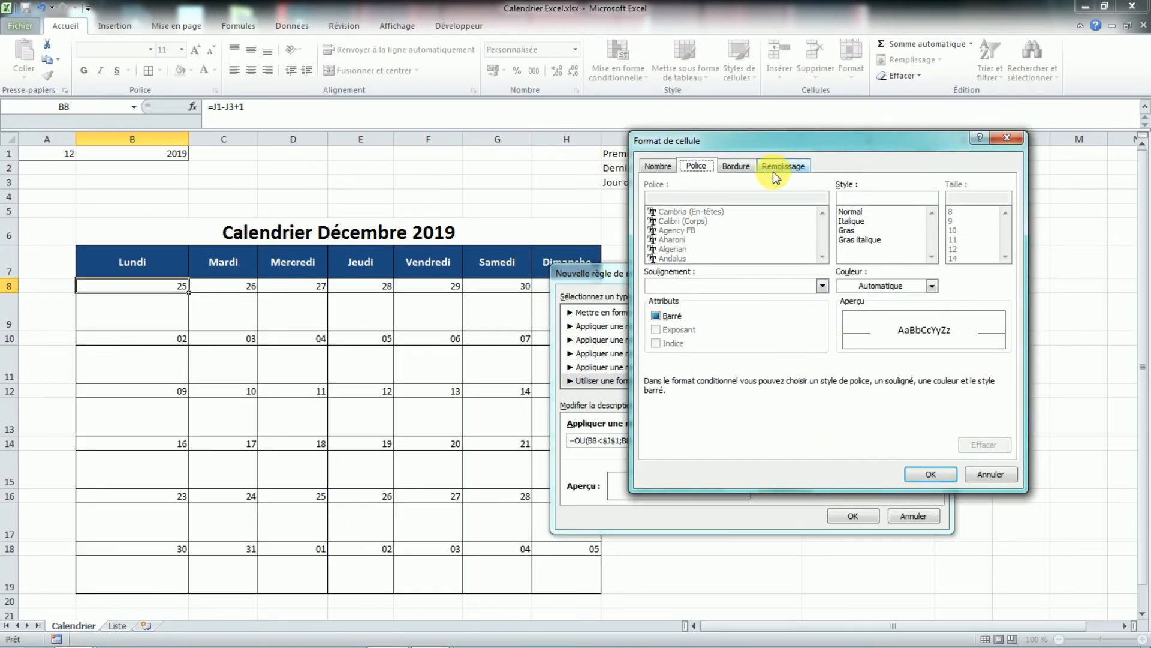
click(889, 286)
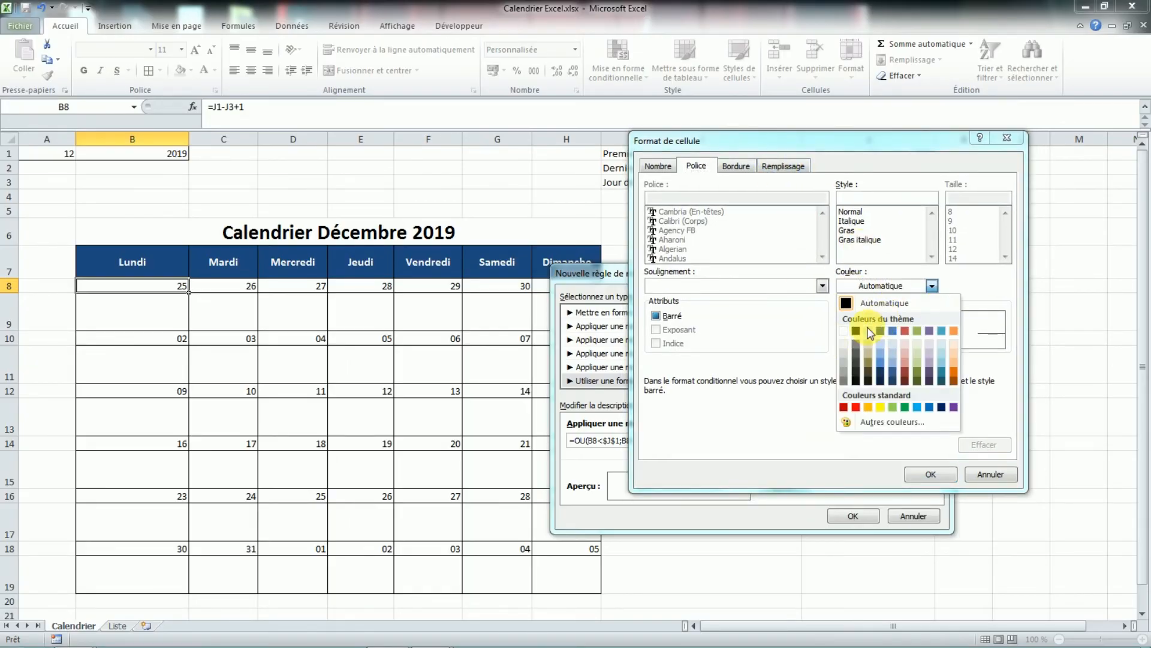
click(844, 331)
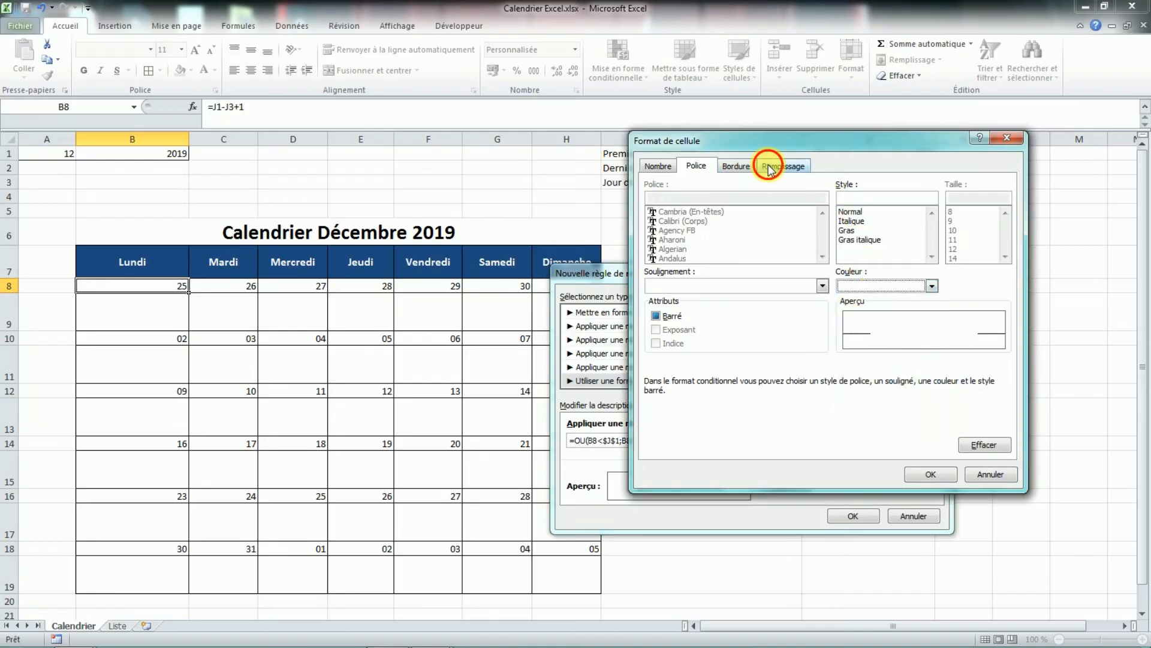
click(769, 167)
click(658, 218)
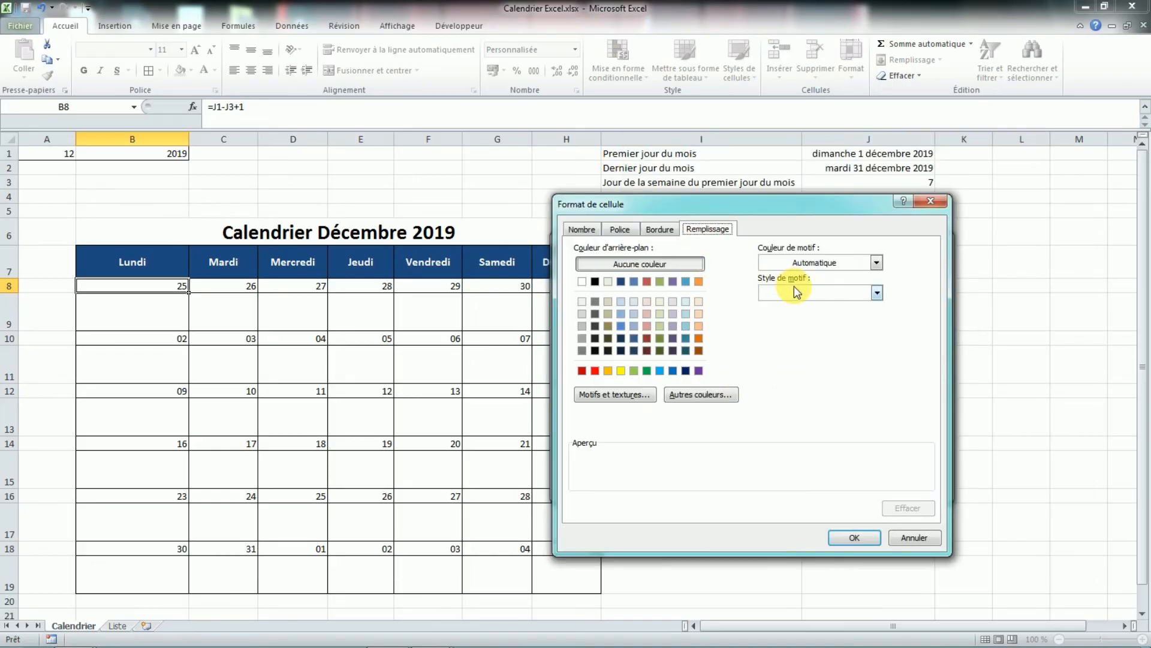
click(791, 294)
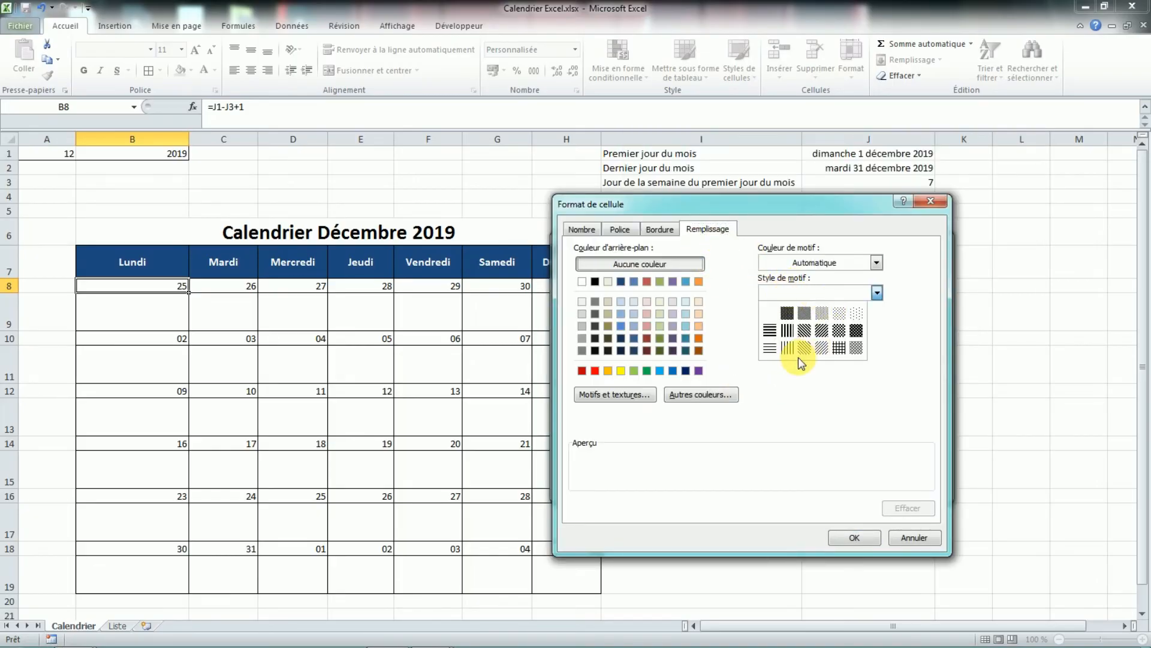
click(822, 349)
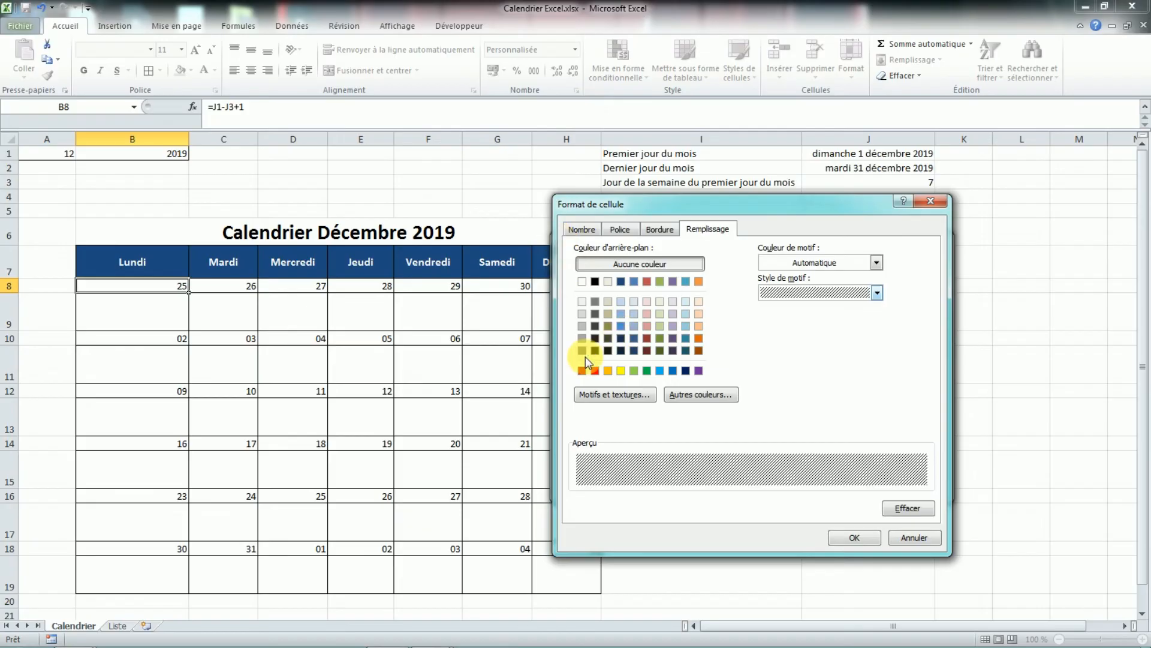
click(581, 340)
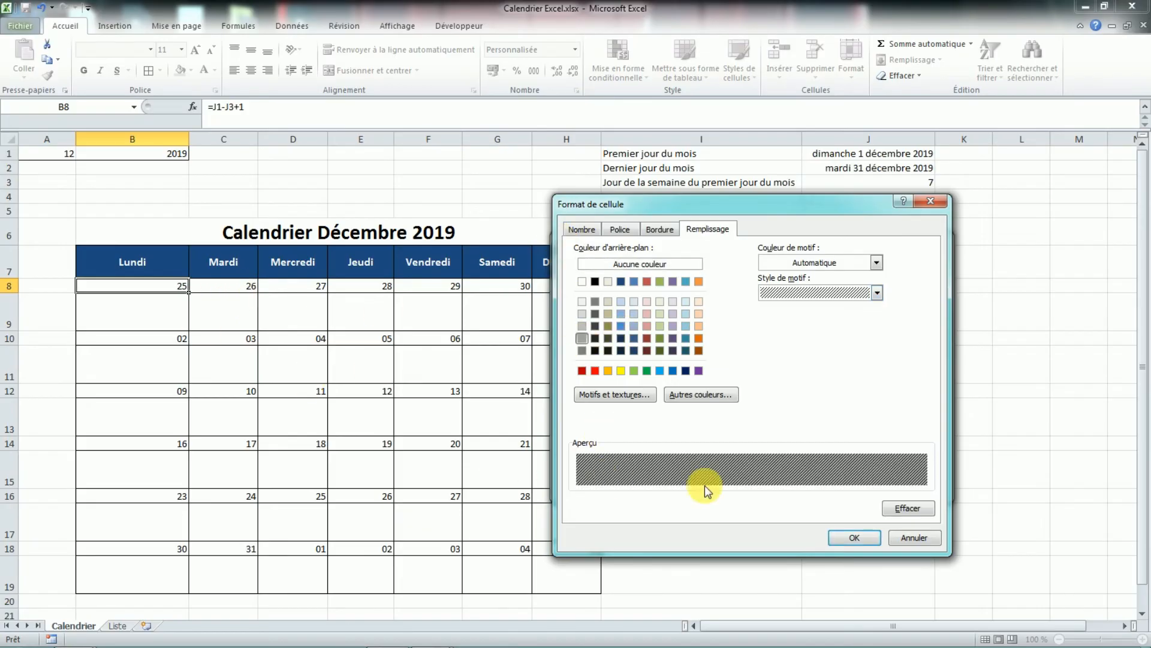
Step: Set the font colour in the rule's format to Automatic and apply the conditional formatting rule to B8
click(582, 229)
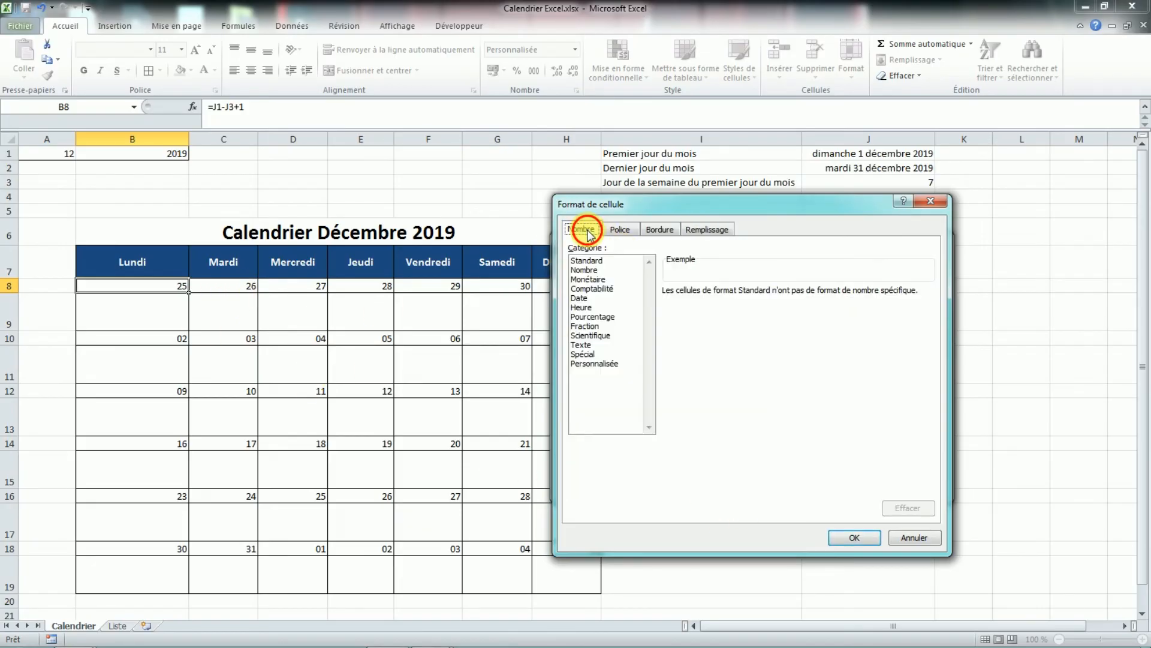
click(620, 229)
click(822, 350)
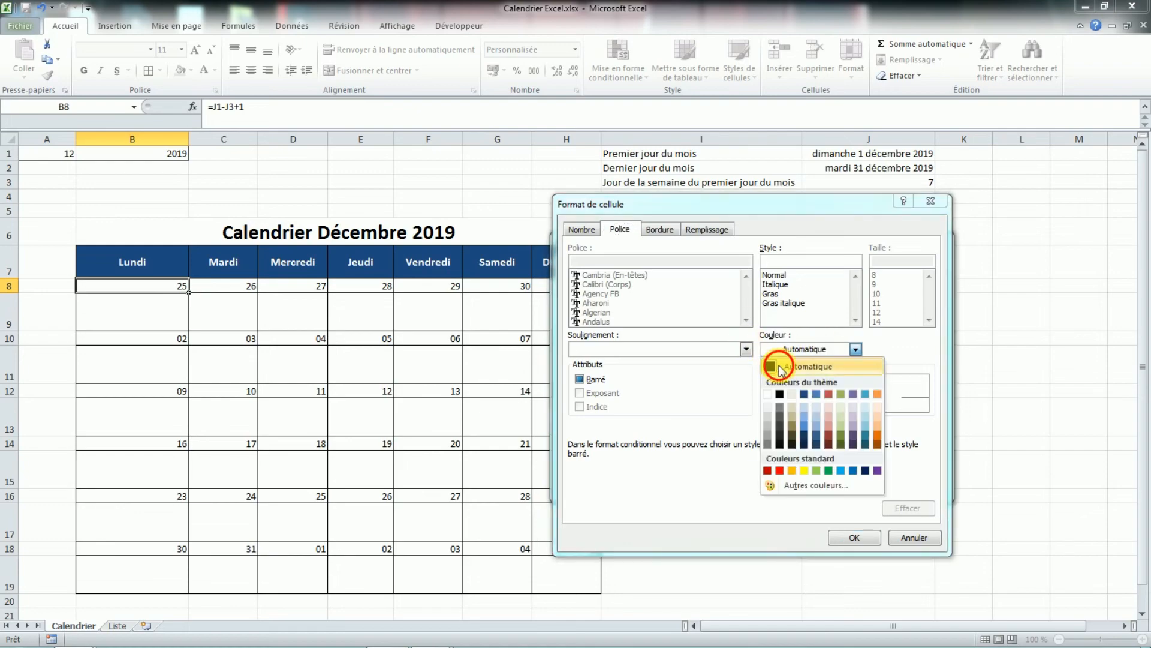
click(773, 364)
key(Return)
click(849, 483)
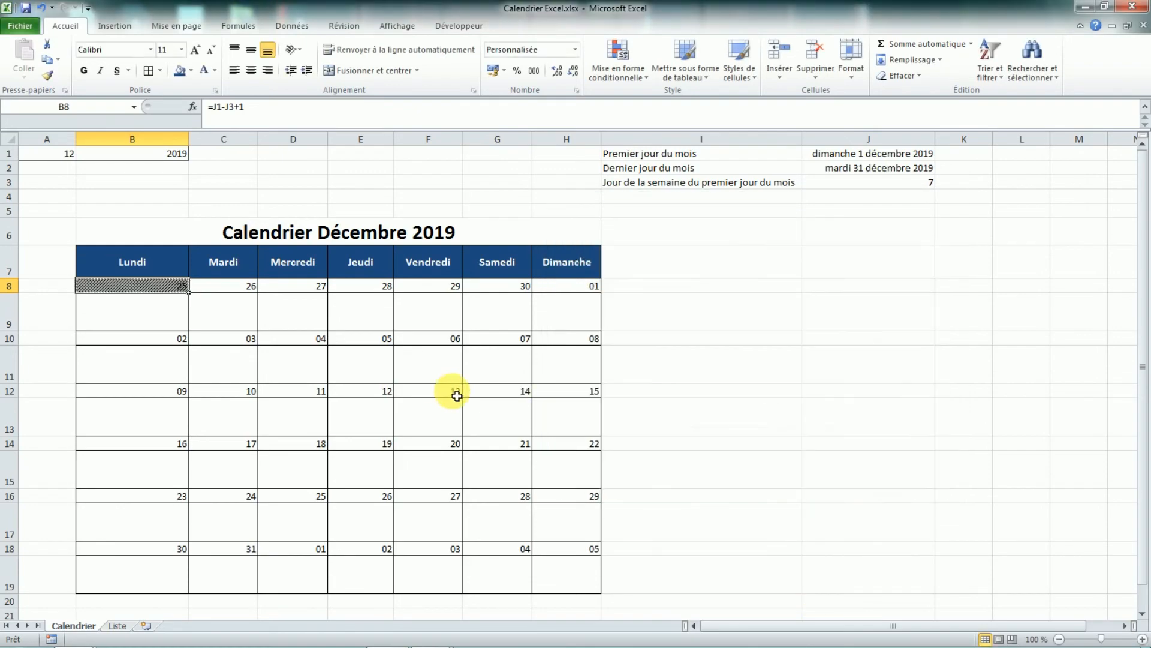
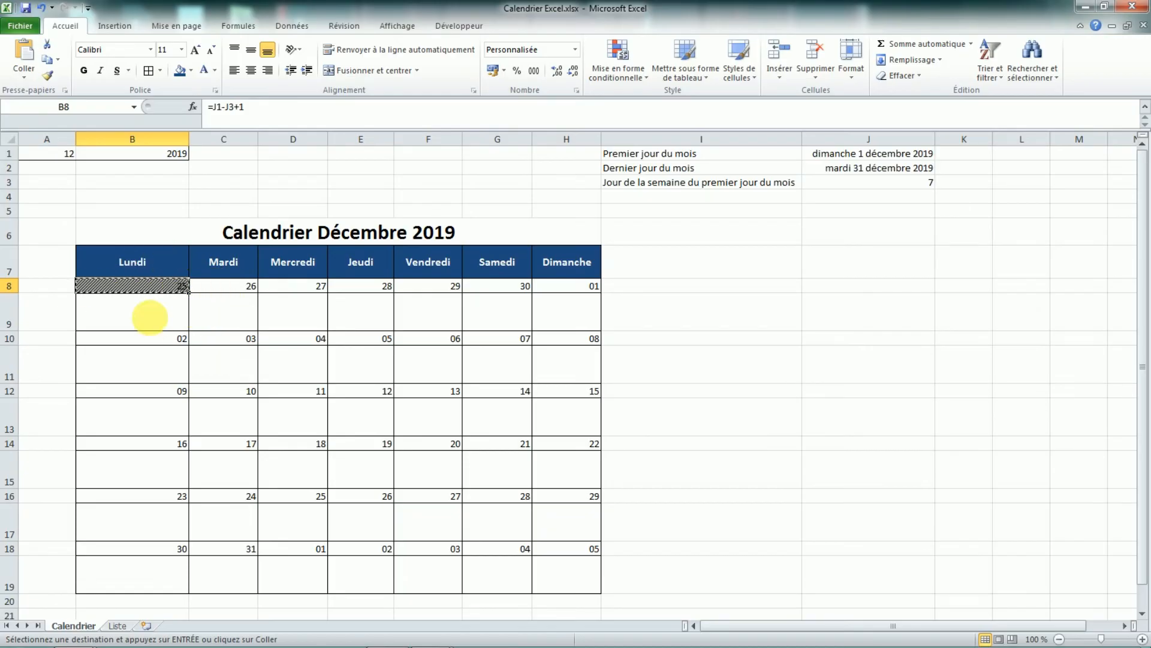
Step: Paste only the formats of B8 onto C8:H8 and columns B to H of rows 10, 12, 14, 16 and 18
drag(215, 291, 609, 290)
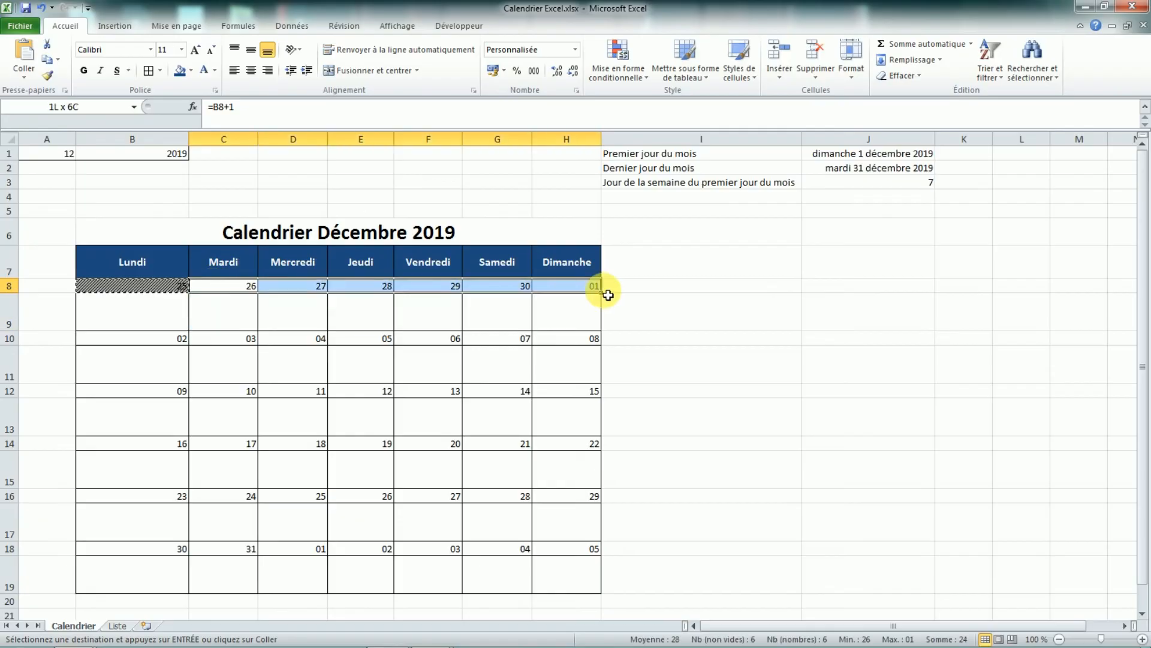
ctrl+drag(156, 342, 570, 341)
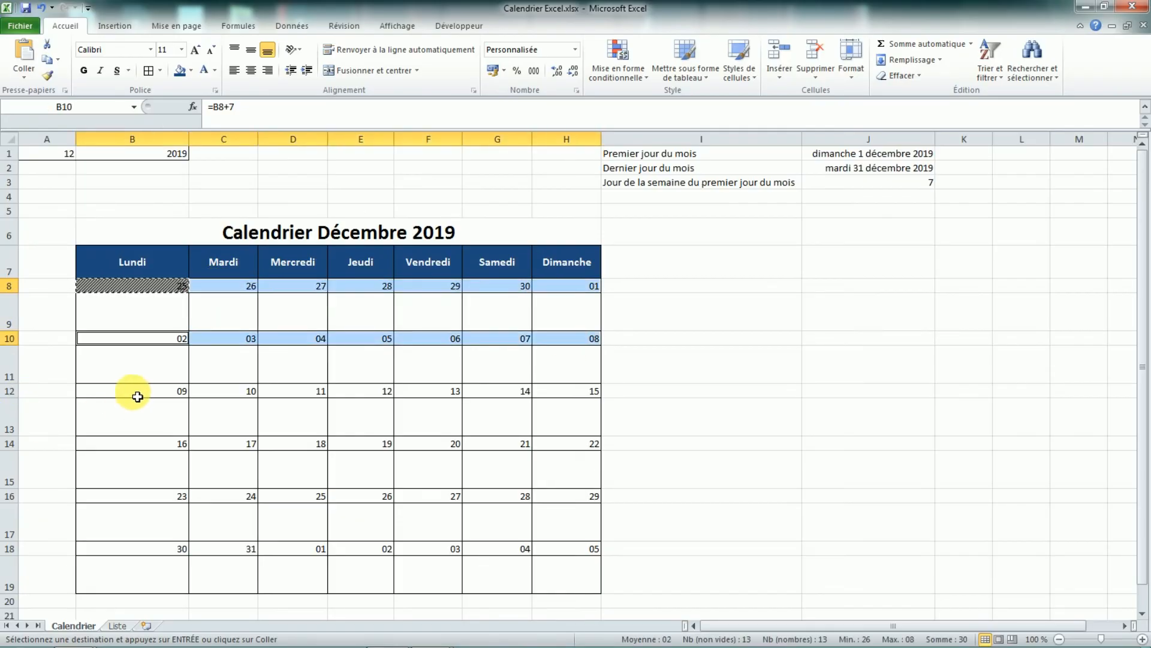
ctrl+drag(128, 392, 570, 393)
ctrl+drag(127, 444, 570, 444)
ctrl+drag(128, 497, 570, 498)
ctrl+drag(128, 549, 570, 549)
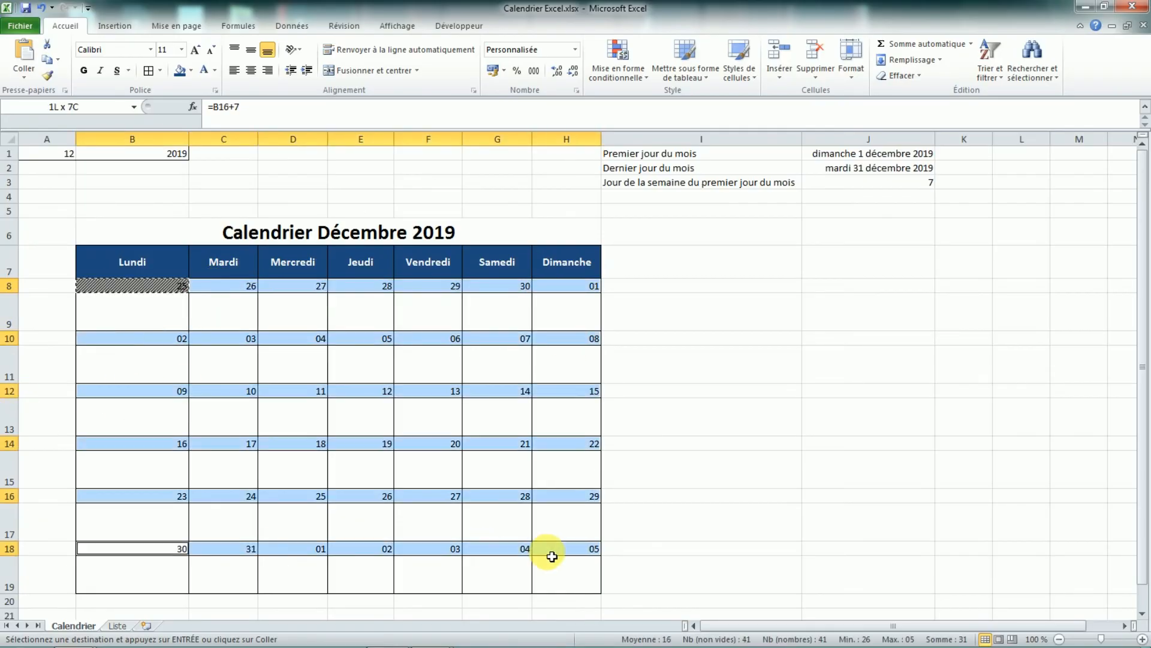
right_click(555, 496)
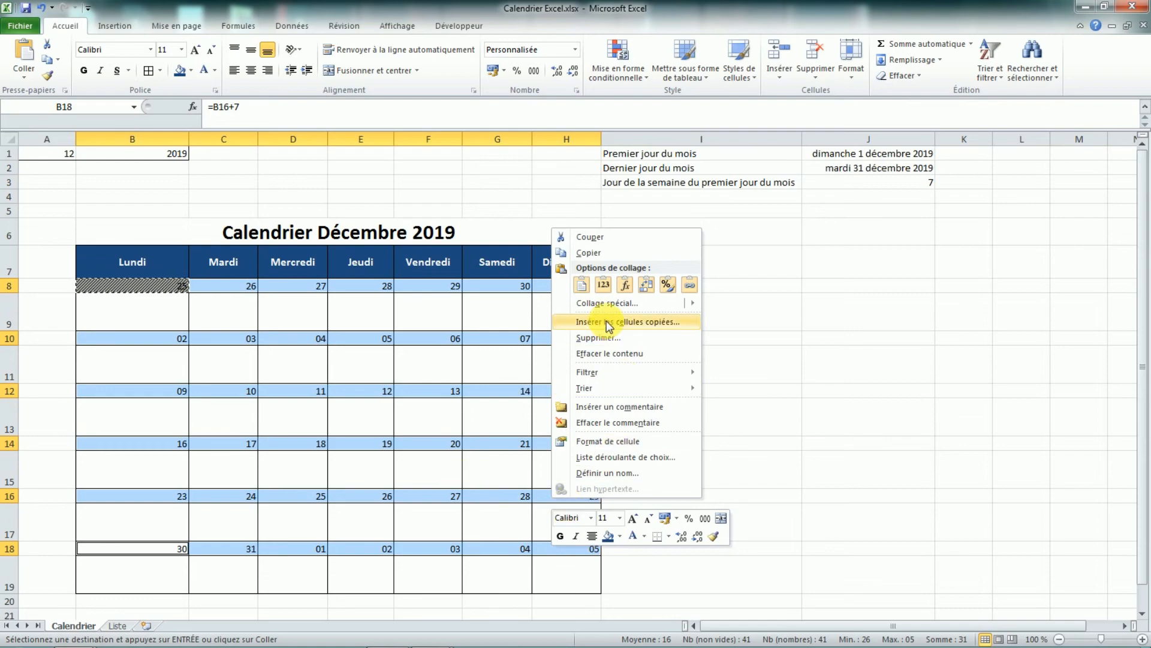
click(606, 302)
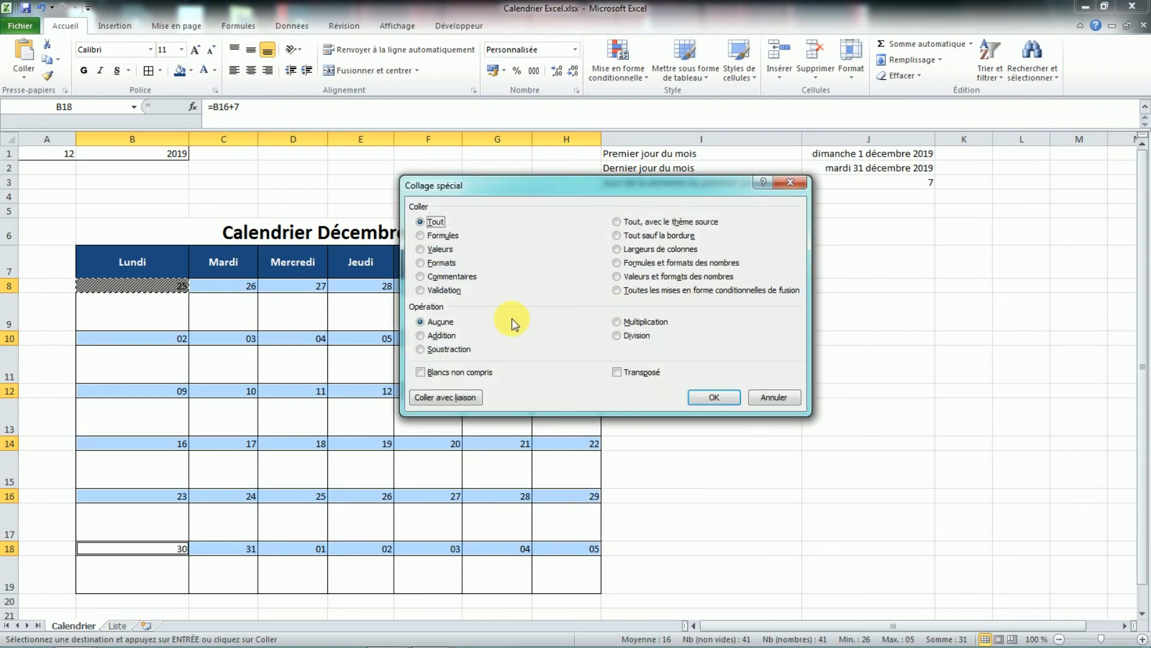
click(439, 263)
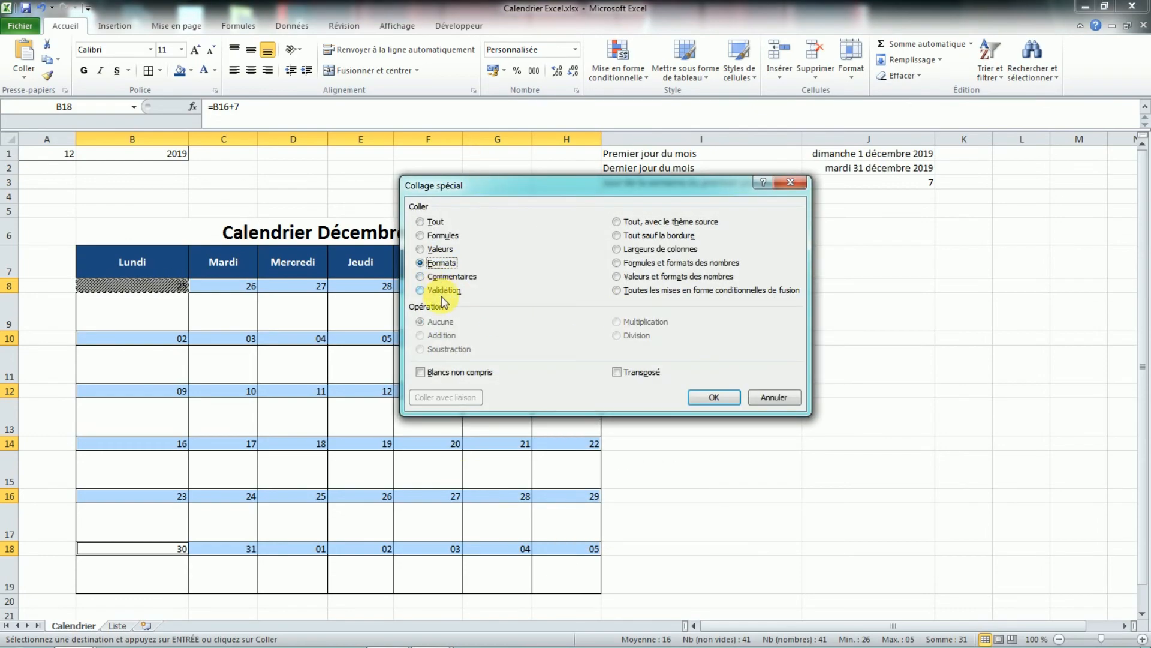
click(698, 398)
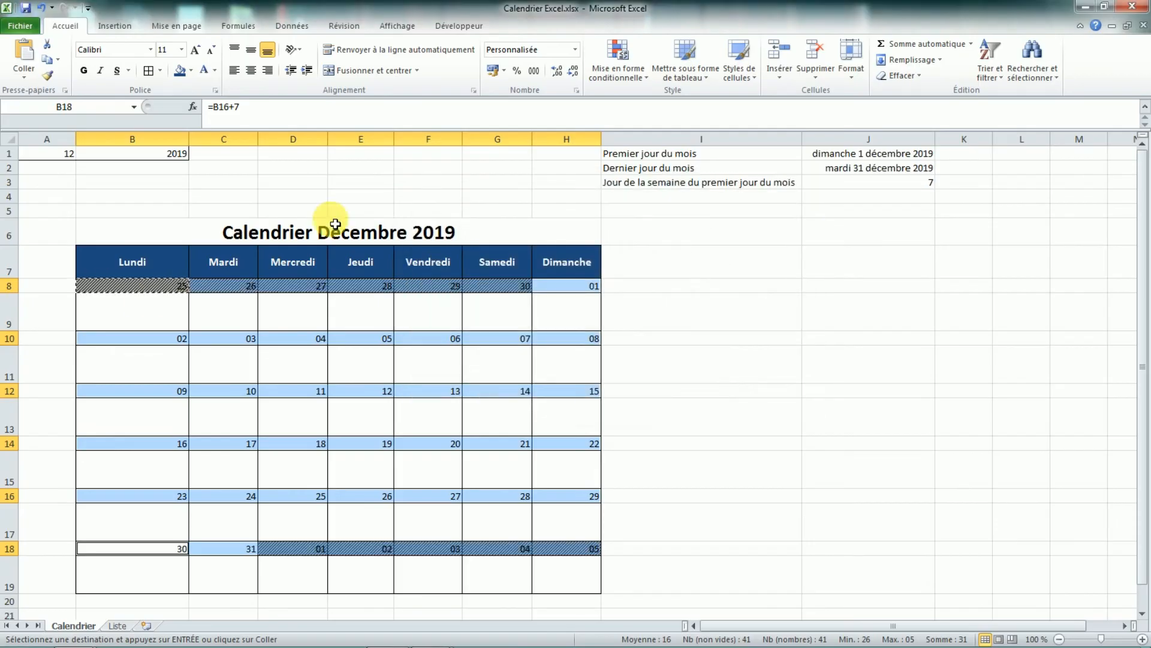
click(519, 415)
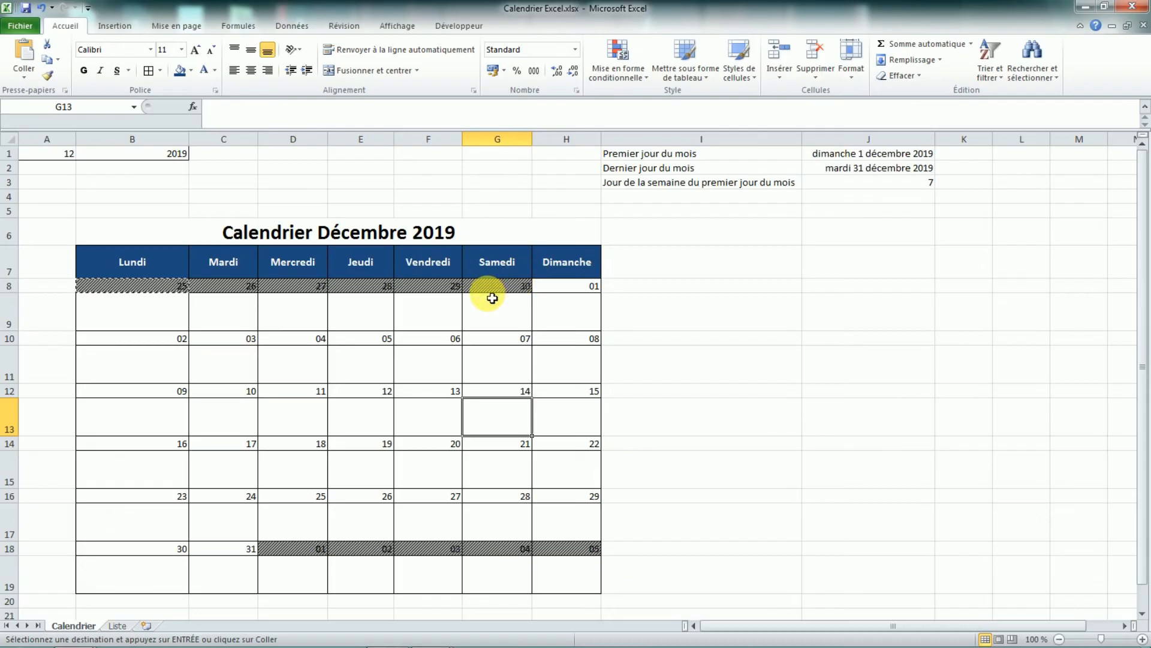
Step: Examine the hatching of the out-of-month dates in rows 8 and 18 against the December dates
click(594, 286)
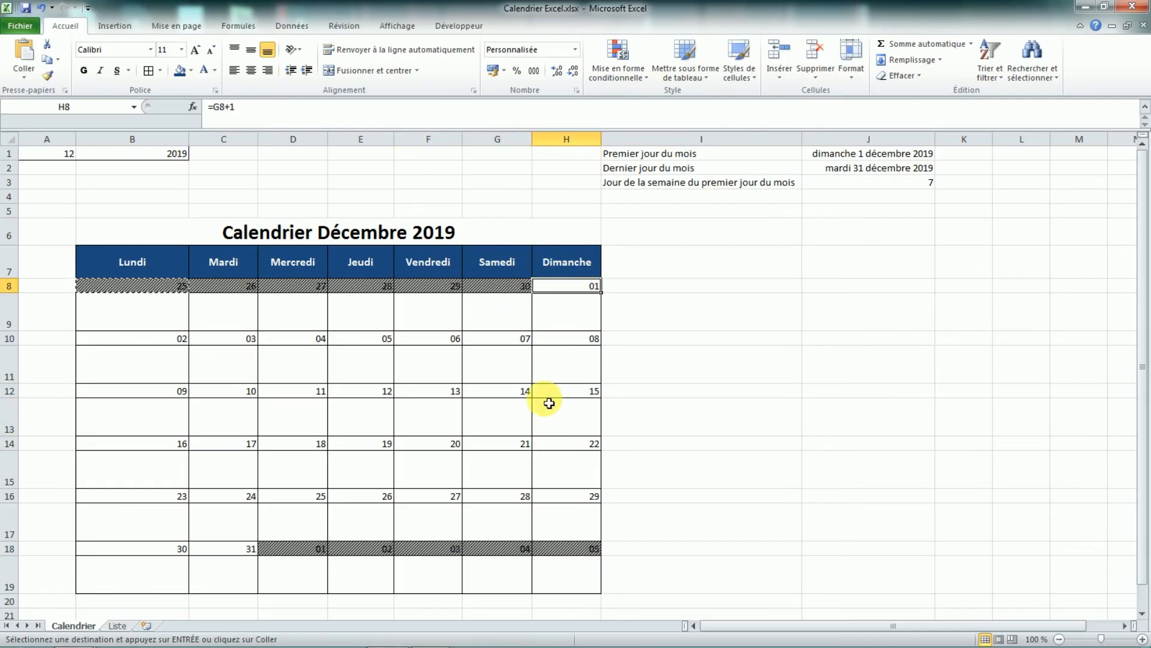
drag(585, 286, 567, 487)
click(569, 497)
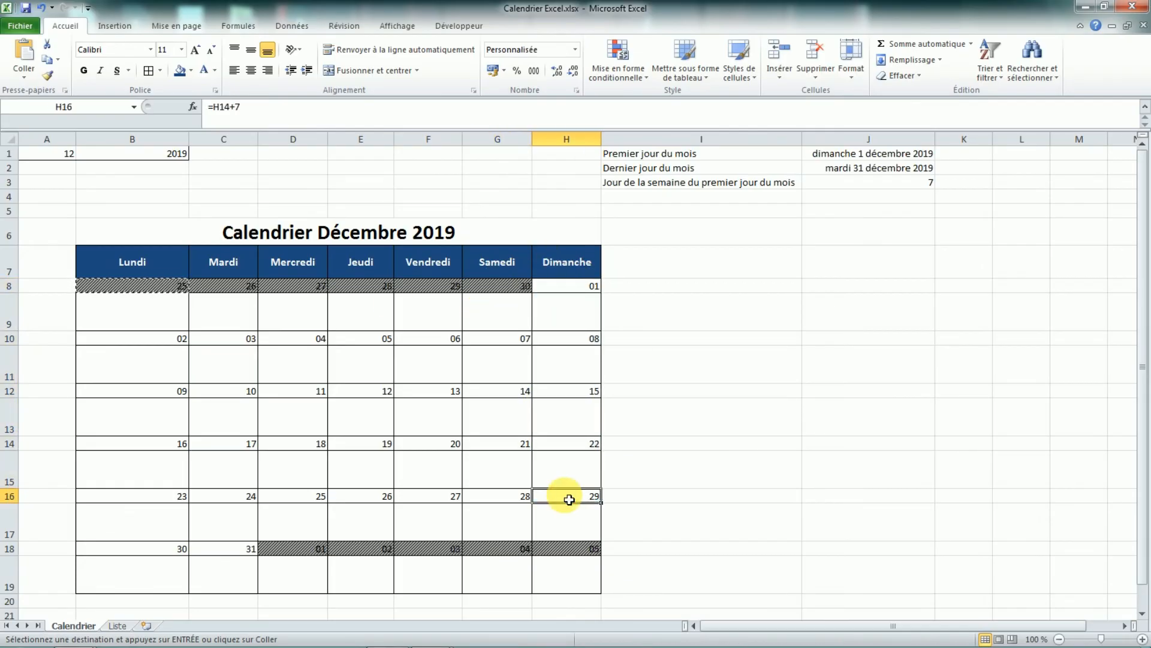
click(282, 548)
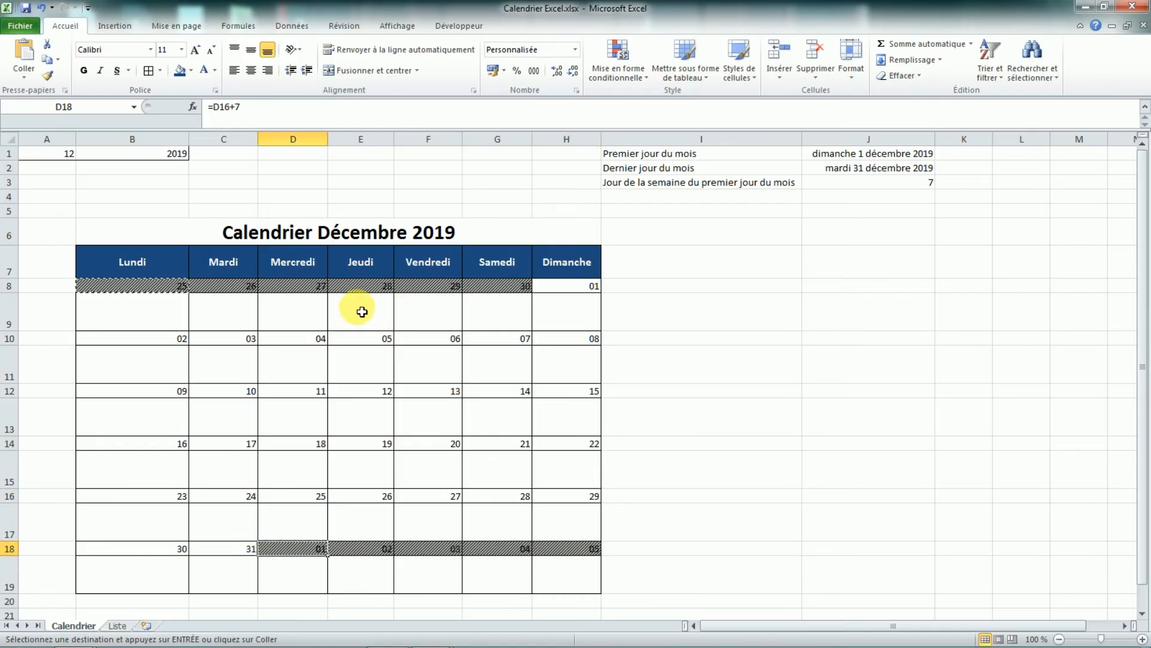
drag(154, 285, 483, 288)
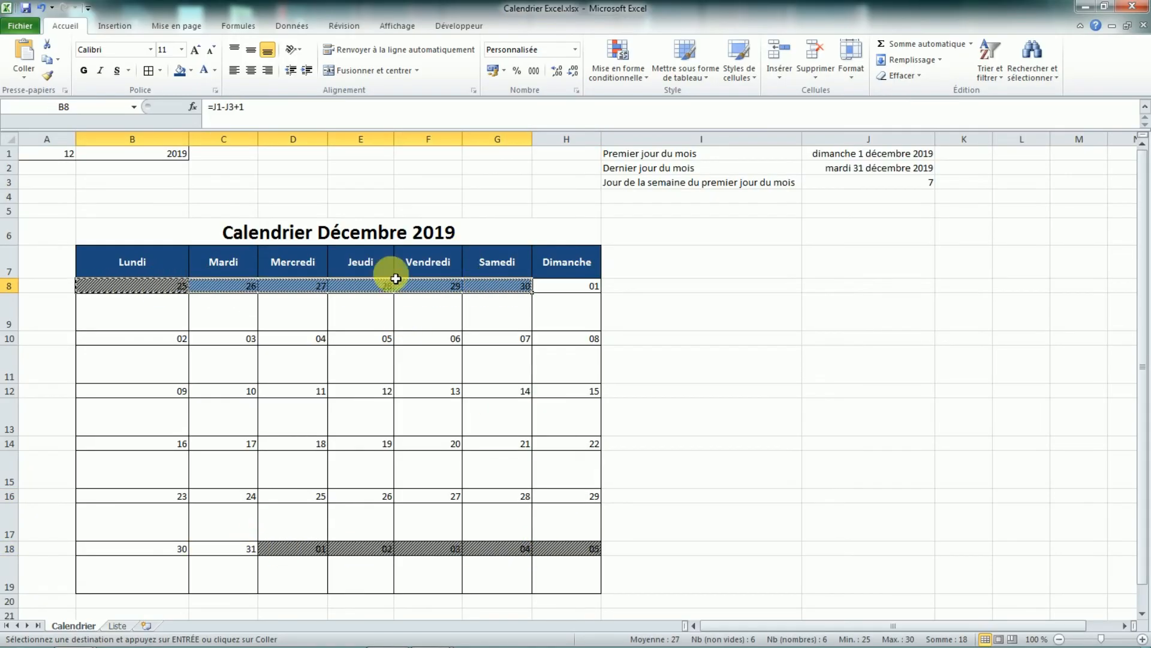
drag(281, 554, 555, 548)
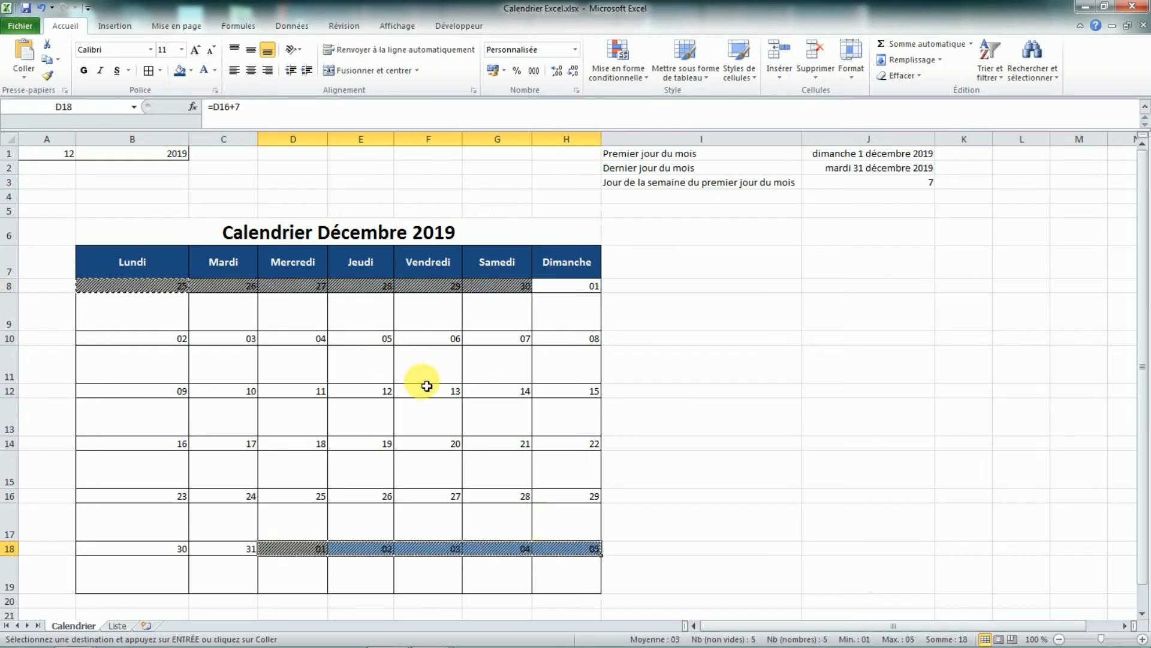
drag(291, 548, 559, 551)
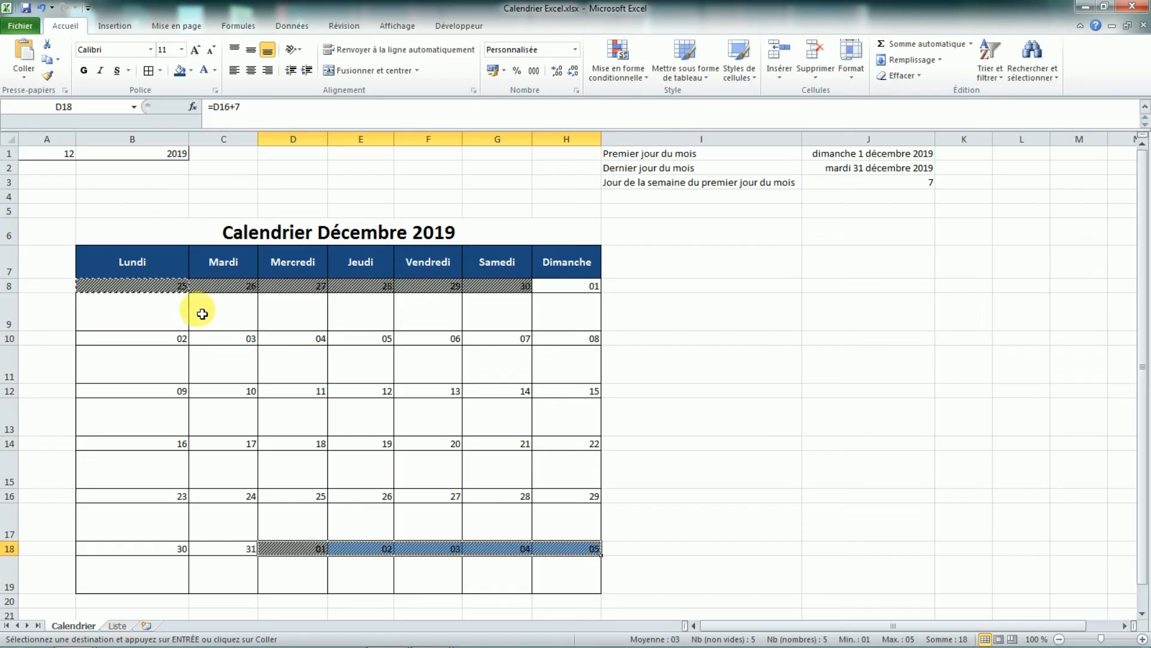
drag(180, 286, 483, 285)
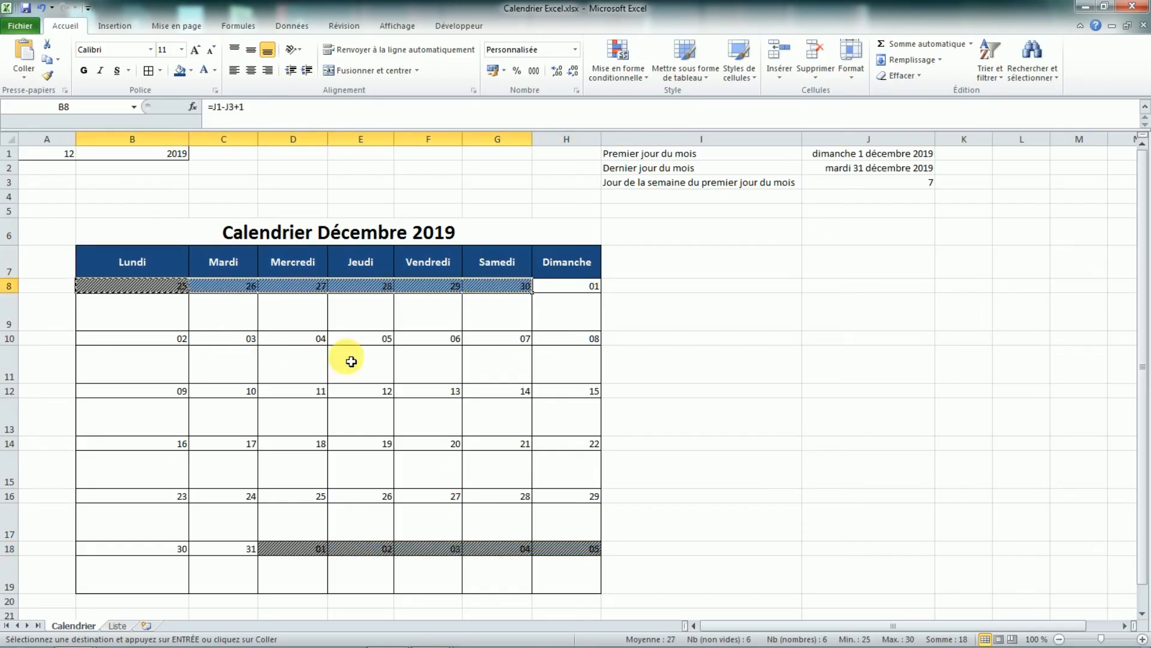
Step: Set the width of columns B to H to 15
drag(132, 139, 547, 144)
right_click(546, 144)
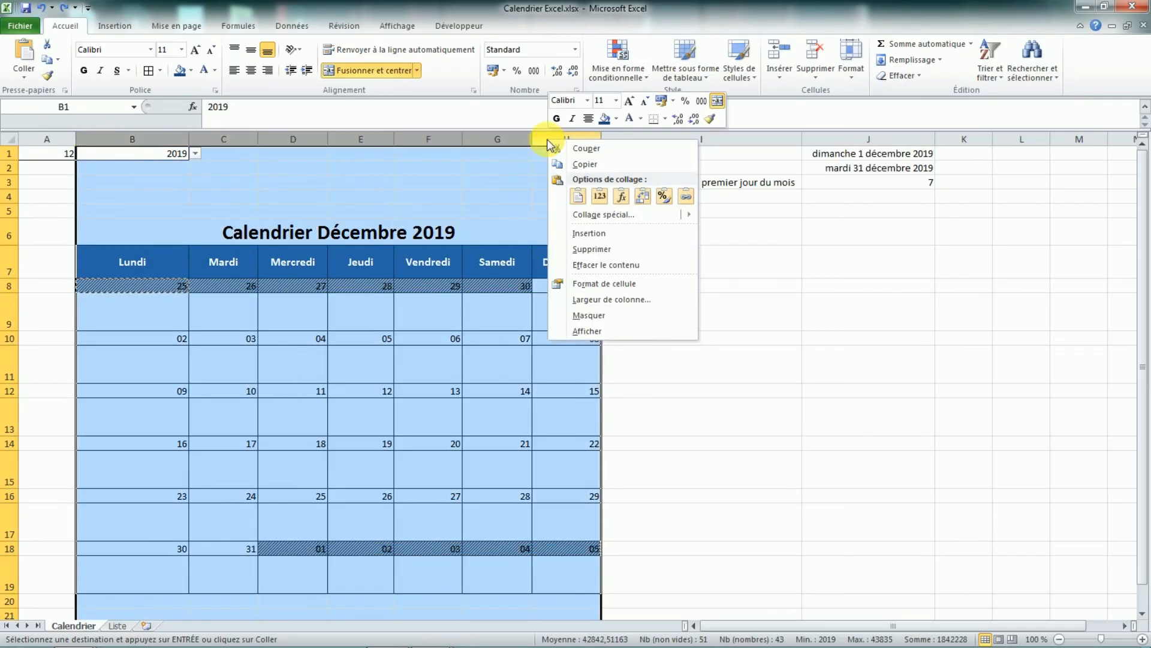
click(592, 299)
text(15)
click(586, 303)
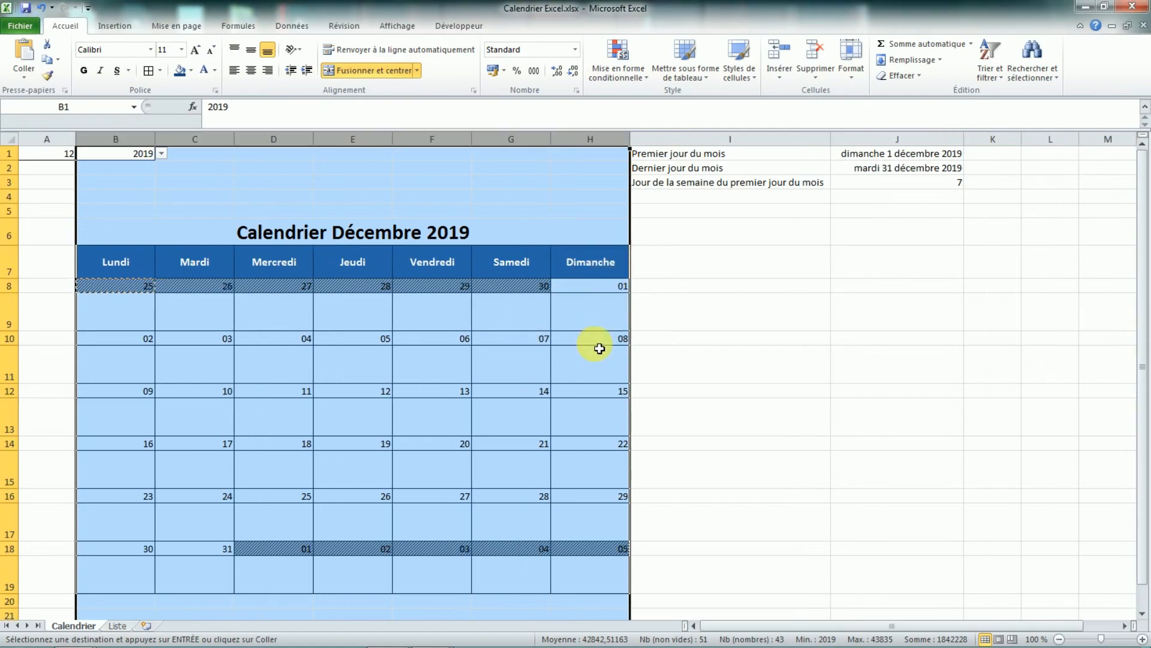
Step: Fill the December date cells H8, B10:H10, B12:H12, B14:H14, B16:H16 and B18:C18 with a light blue theme colour
click(591, 286)
drag(124, 340, 578, 337)
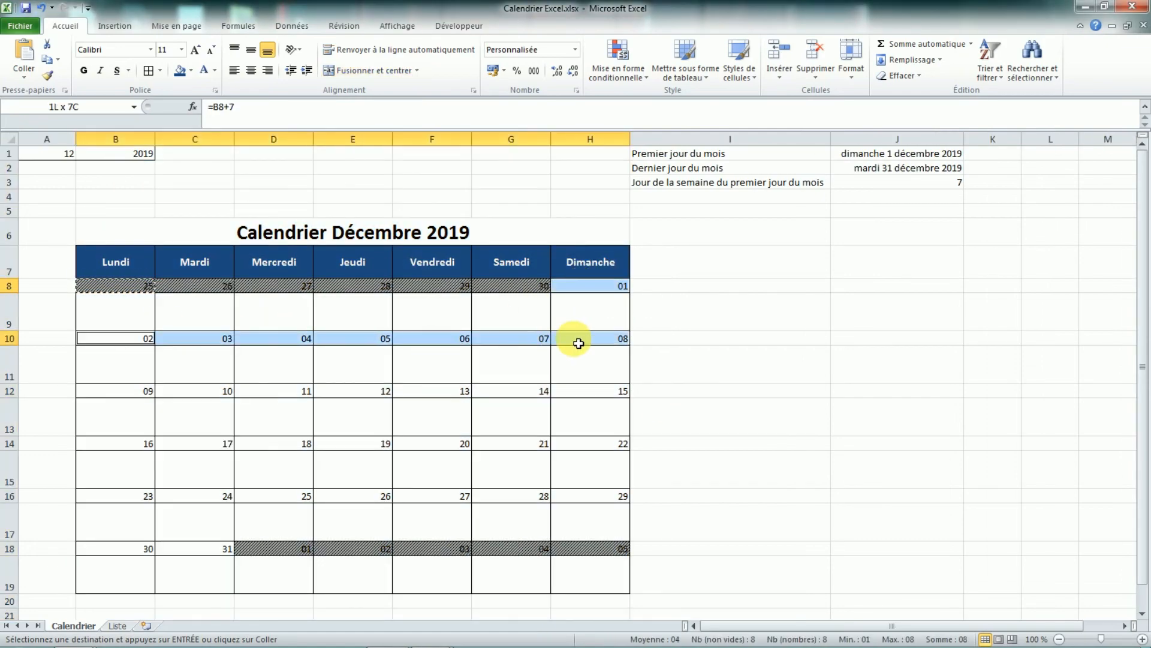
drag(141, 380, 603, 396)
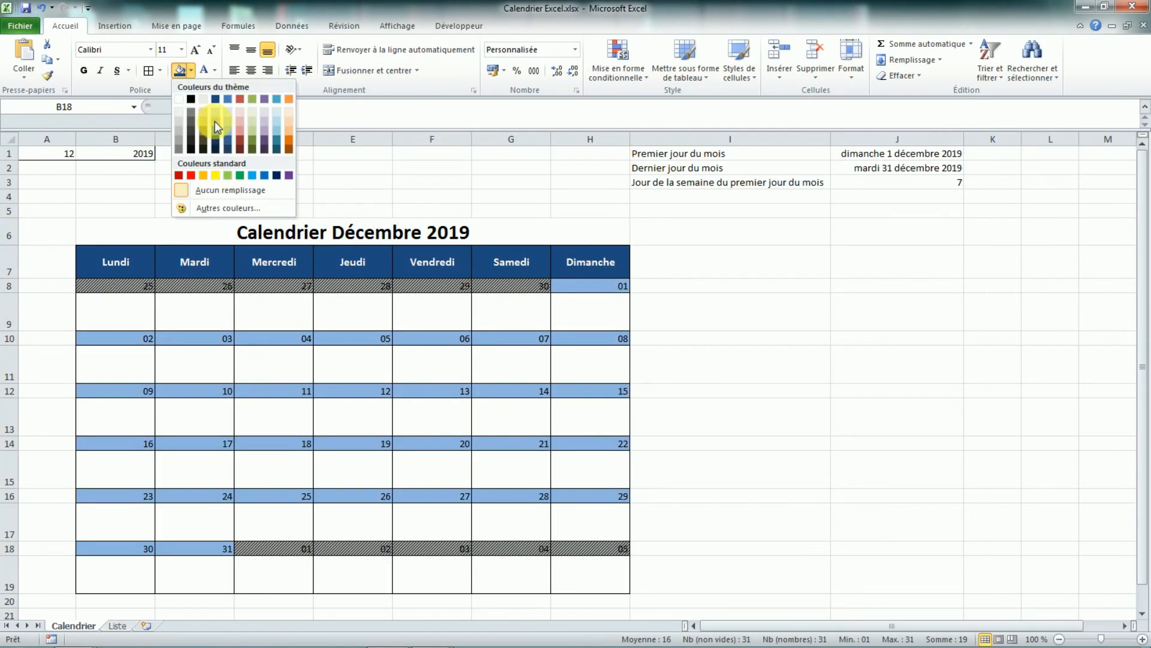
click(396, 155)
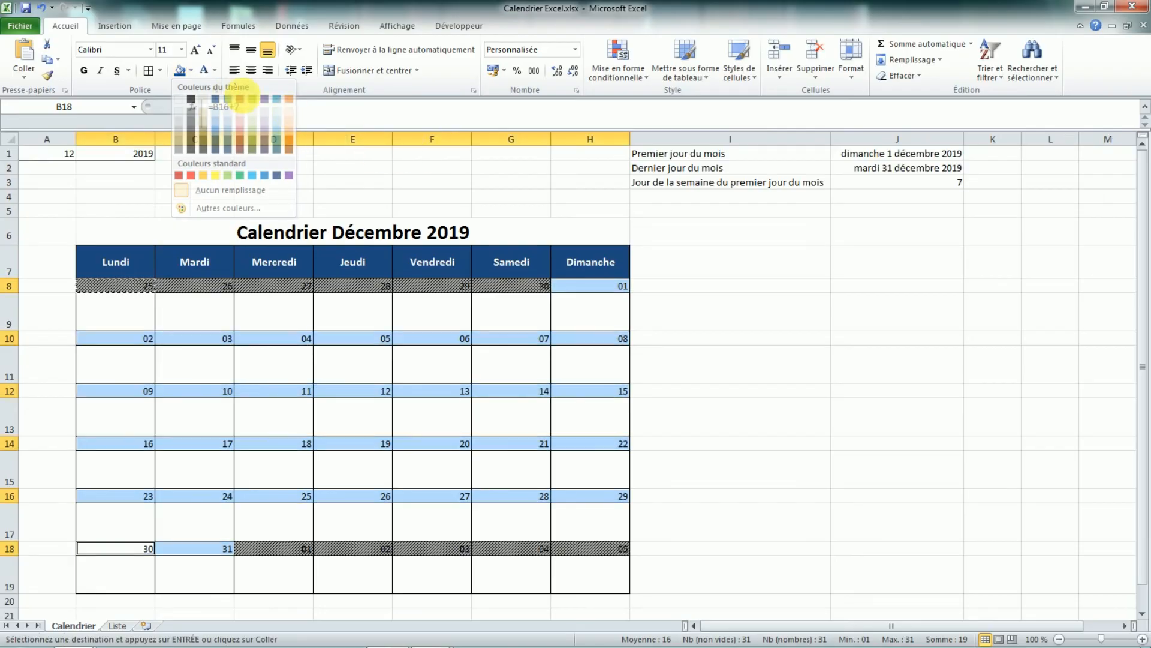
click(192, 70)
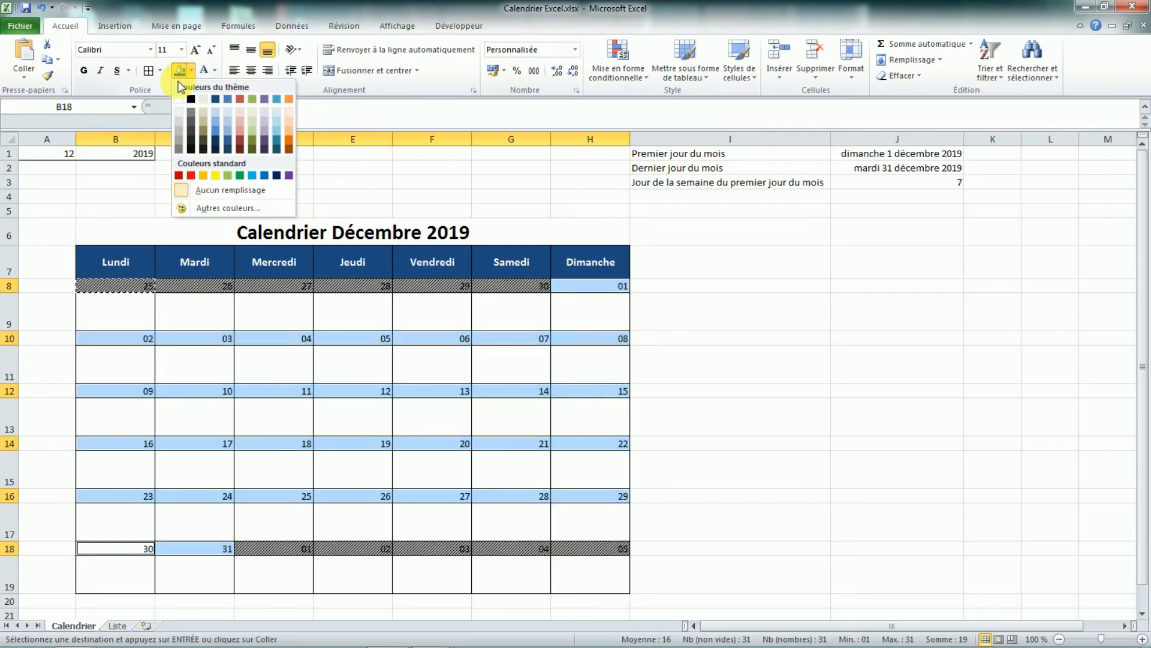
click(217, 118)
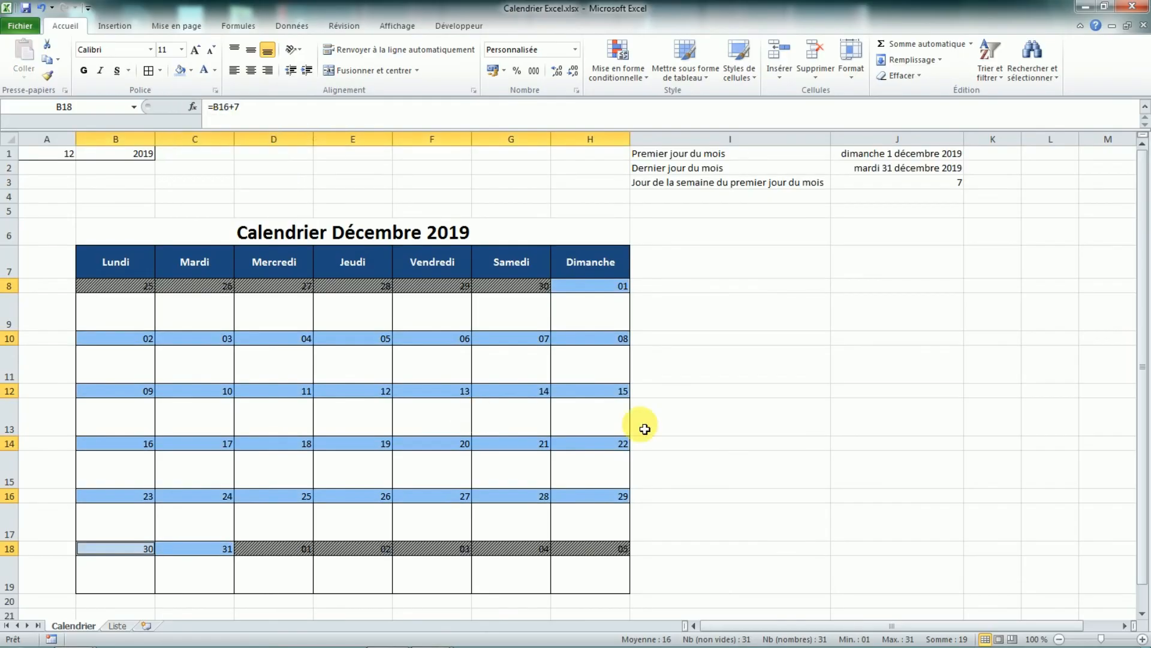
click(671, 391)
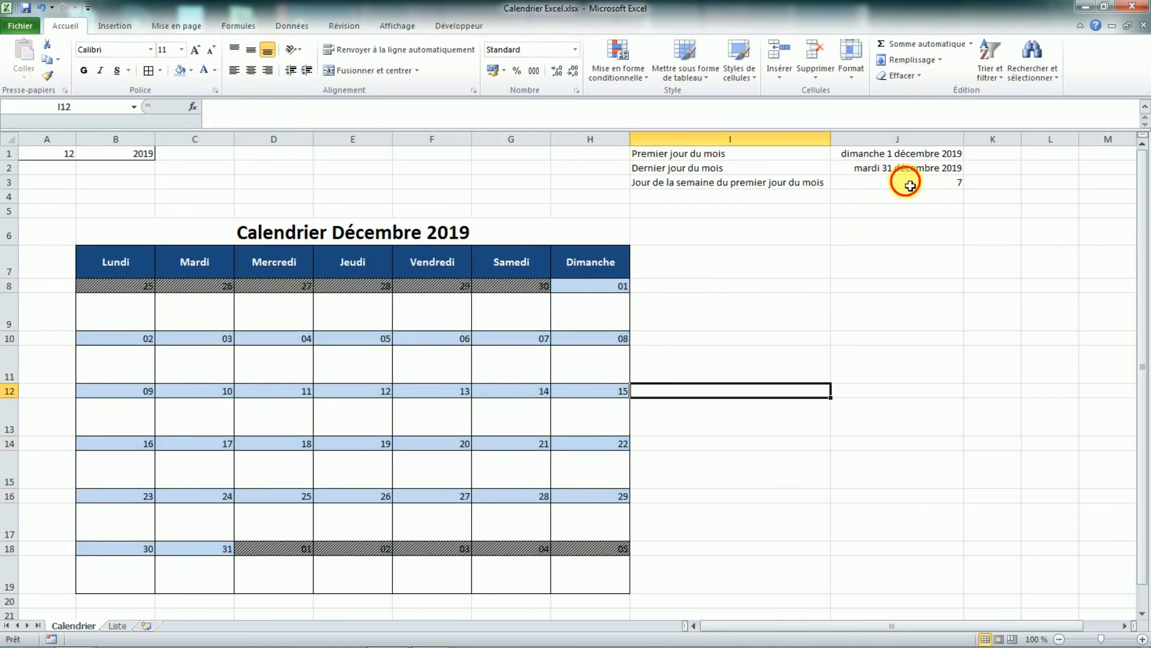
Step: Turn off the gridlines on the Calendrier sheet
drag(910, 186, 722, 154)
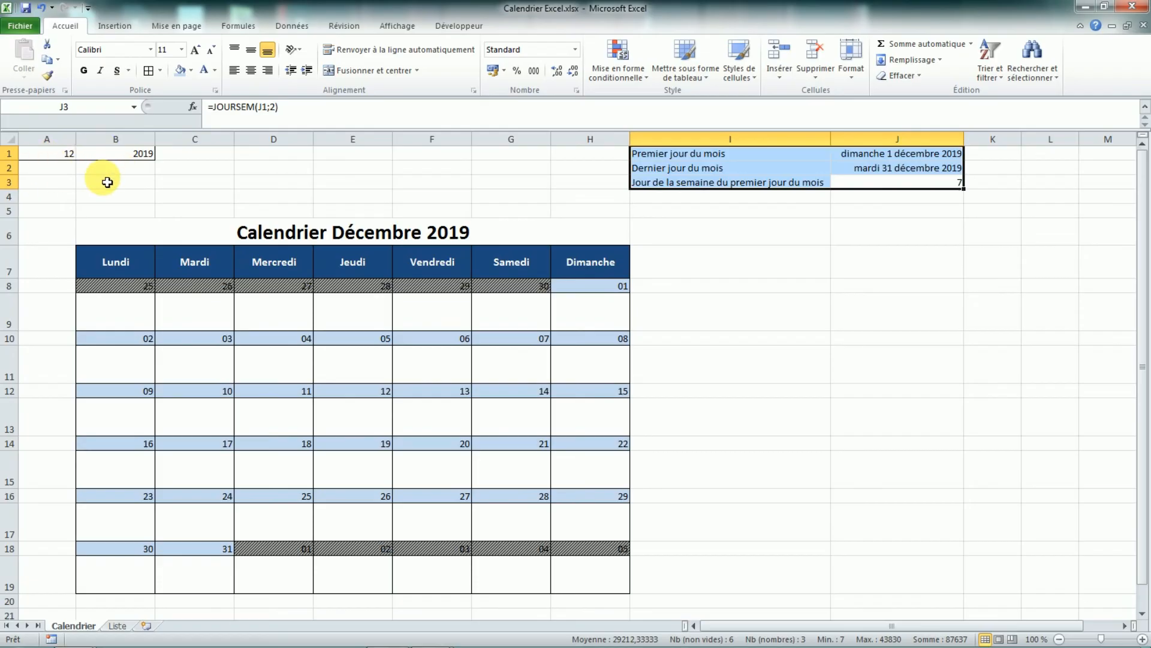
click(399, 25)
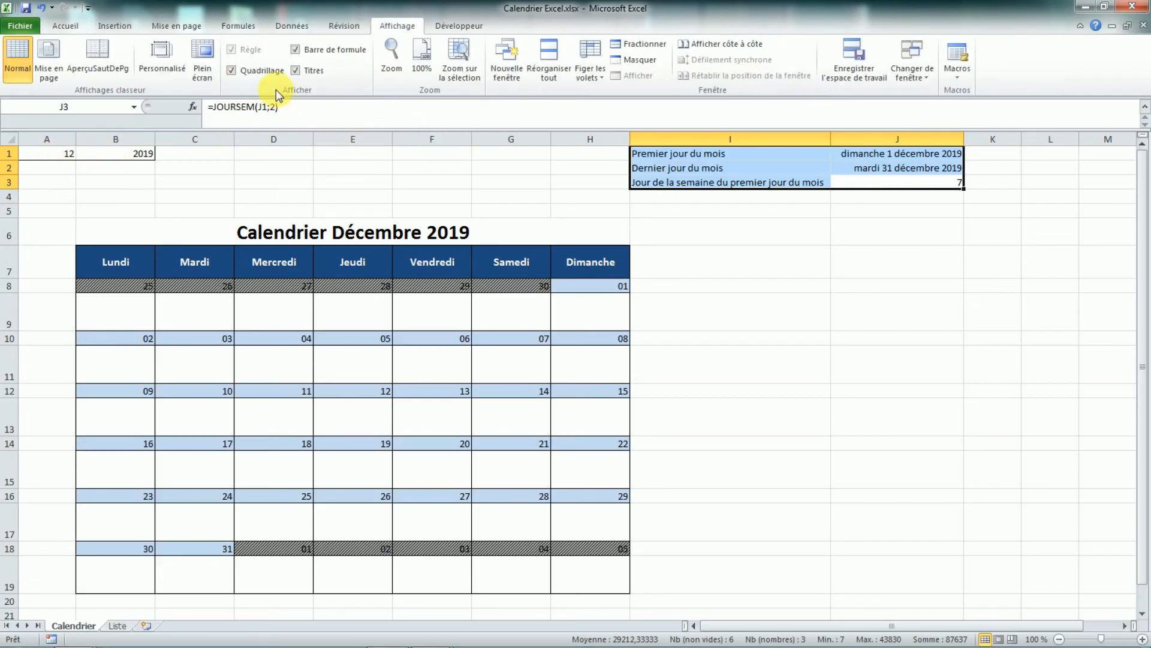
click(251, 69)
click(408, 170)
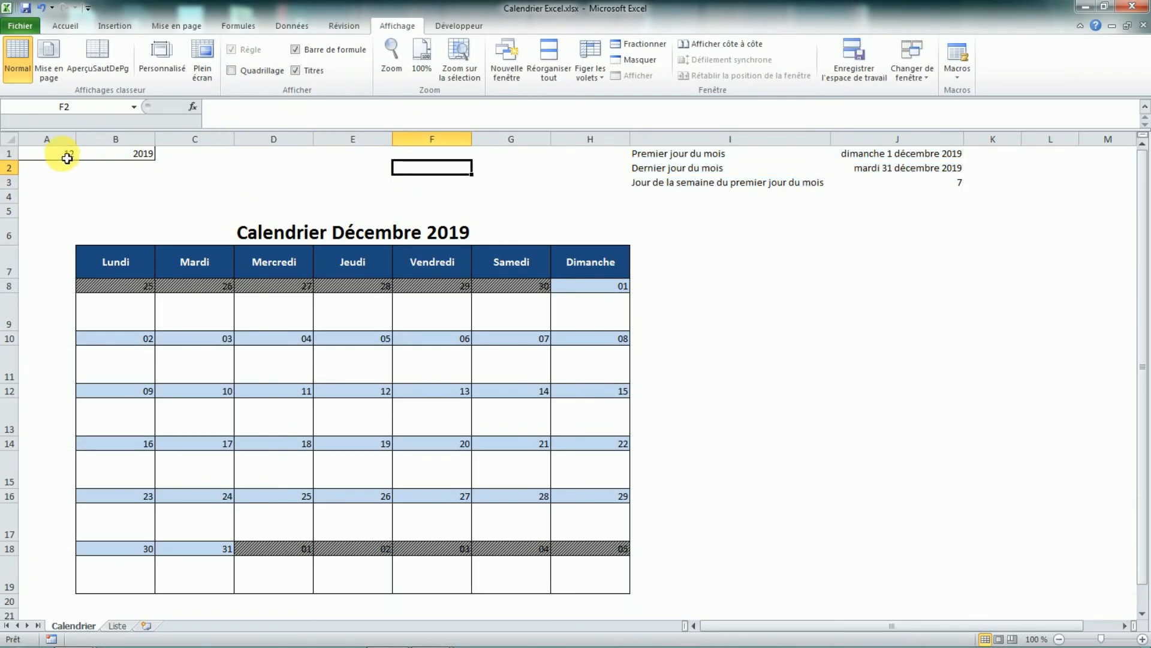
Step: Move the month and year cells from A1:B1 to A4:B4 and narrow column A
drag(66, 153, 140, 158)
key(ctrl+c)
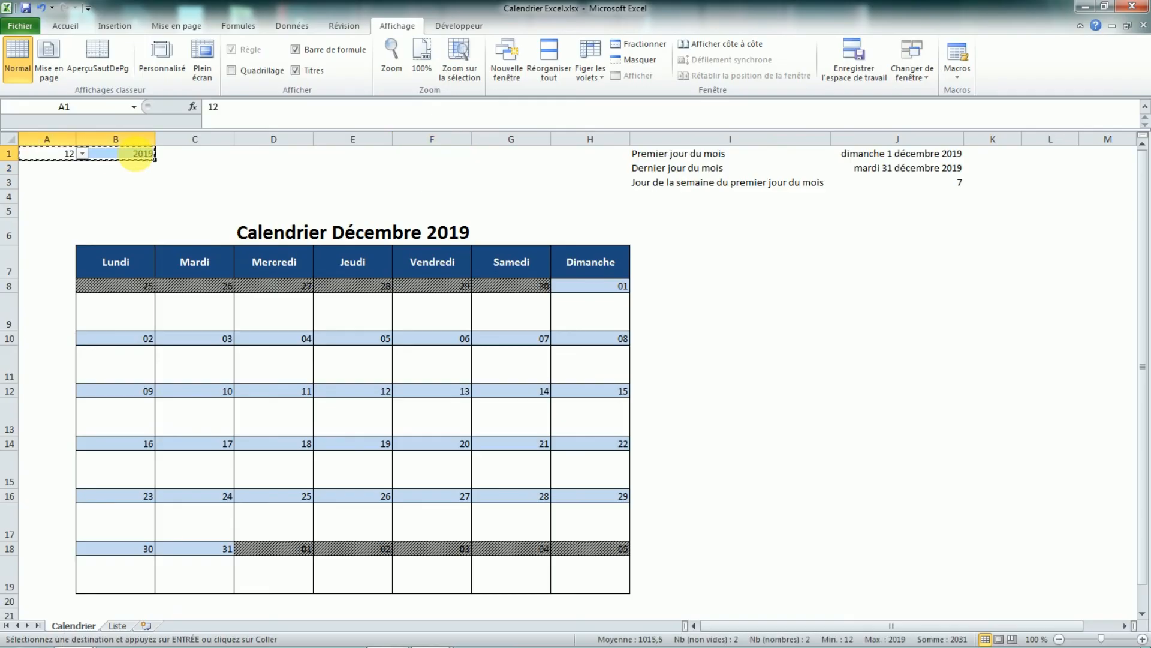
click(66, 215)
click(64, 204)
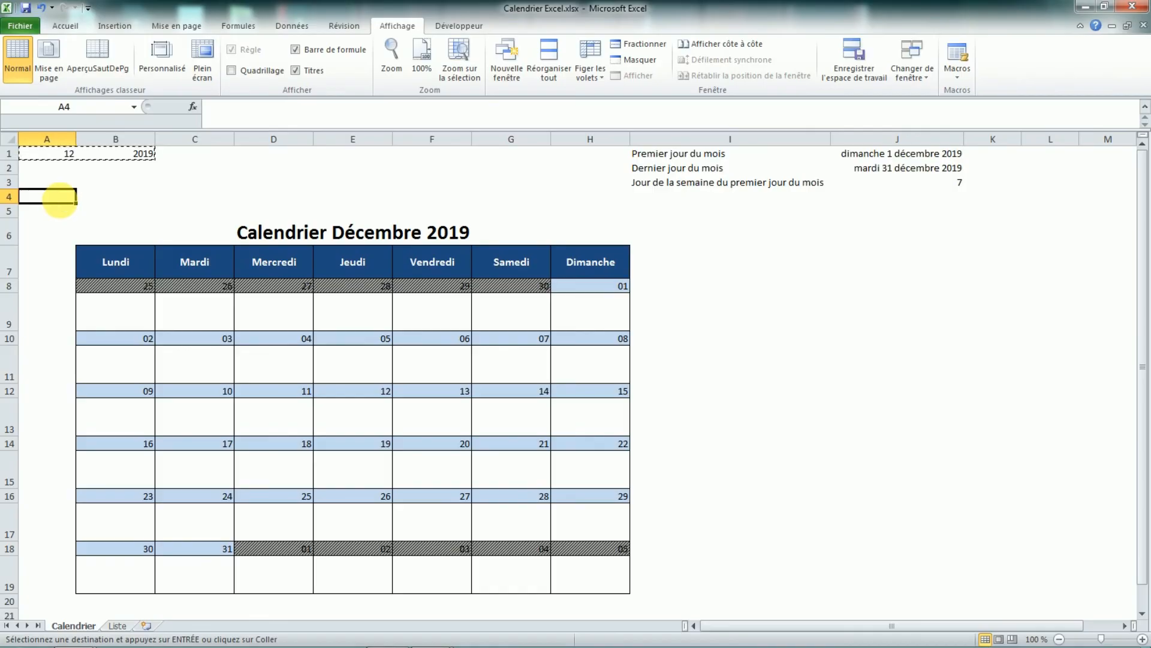
key(Return)
click(275, 198)
drag(76, 150, 47, 151)
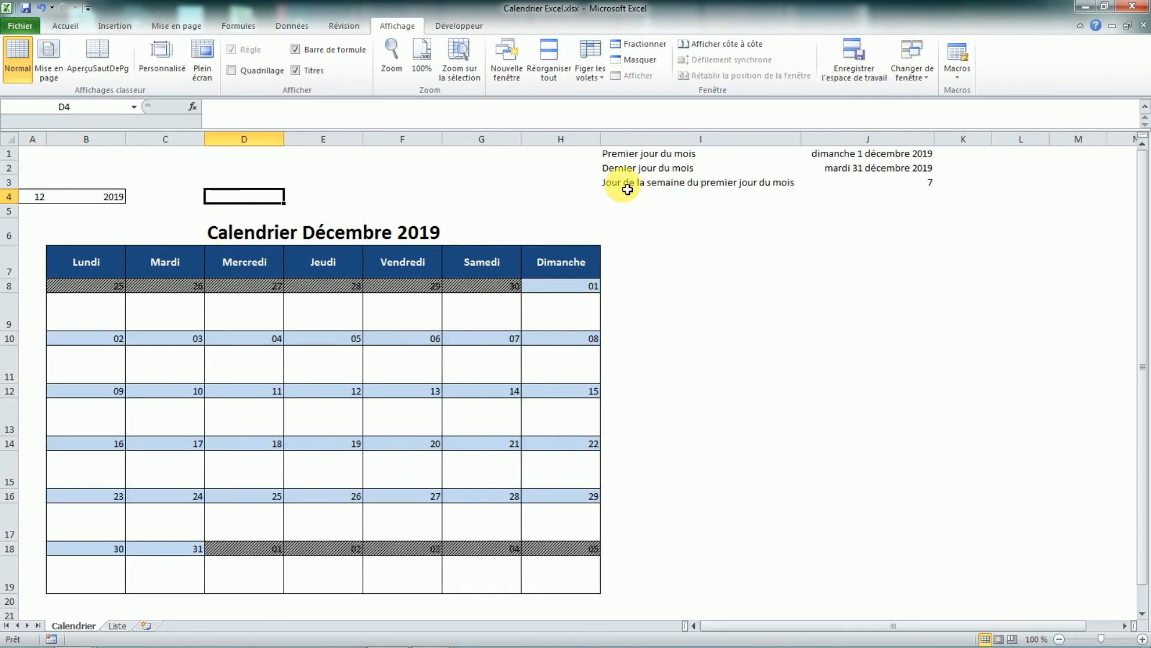
Step: Hide rows 1 to 3, which contain the first-day, last-day and weekday helper cells
drag(627, 190, 874, 154)
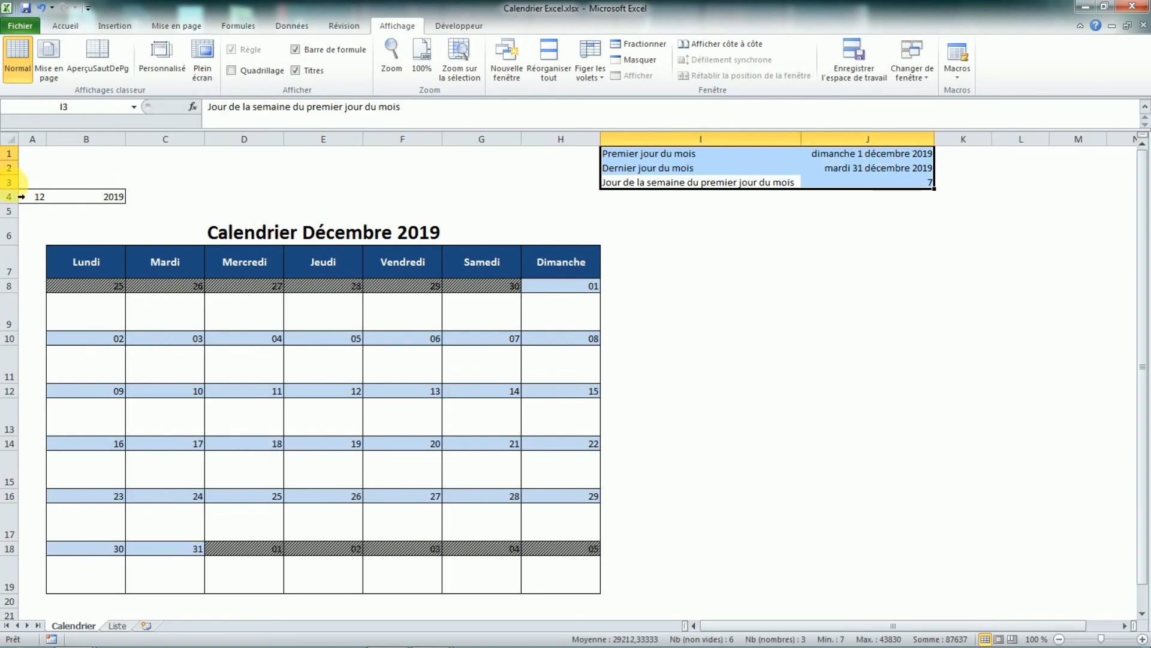
drag(14, 184, 15, 157)
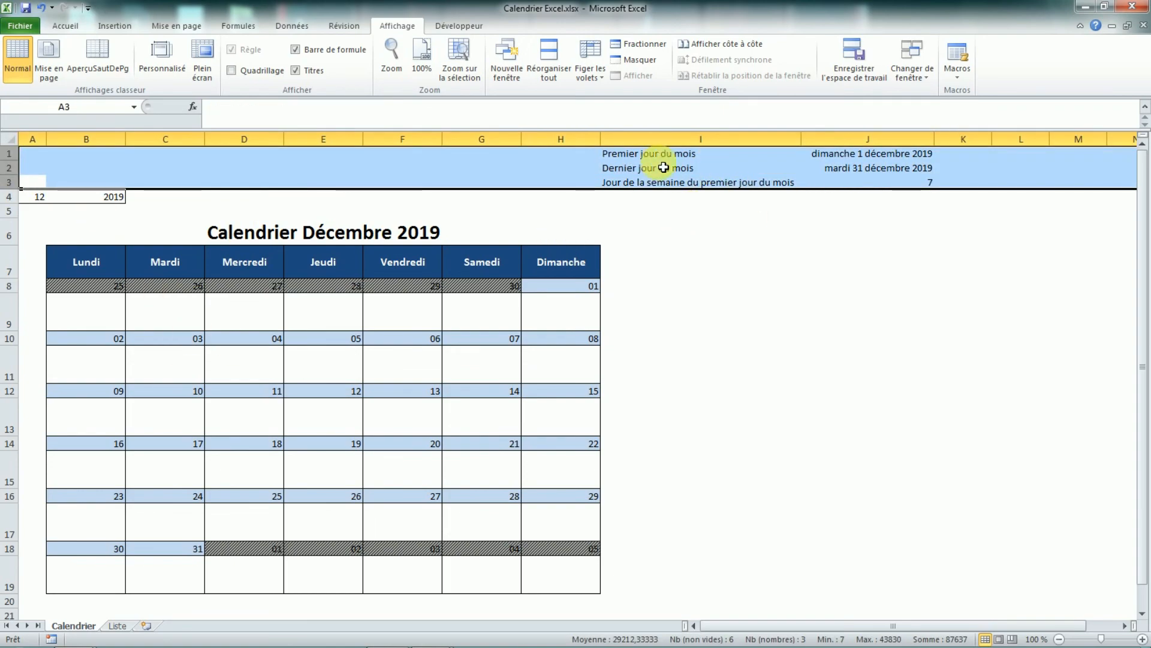
right_click(9, 170)
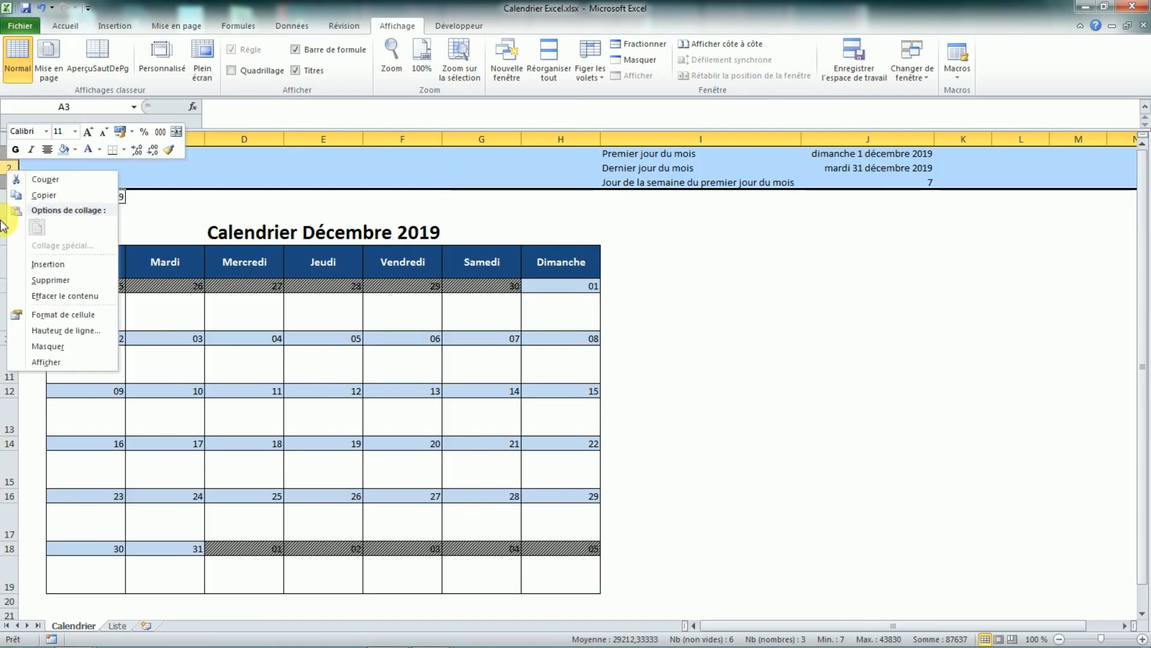
click(48, 346)
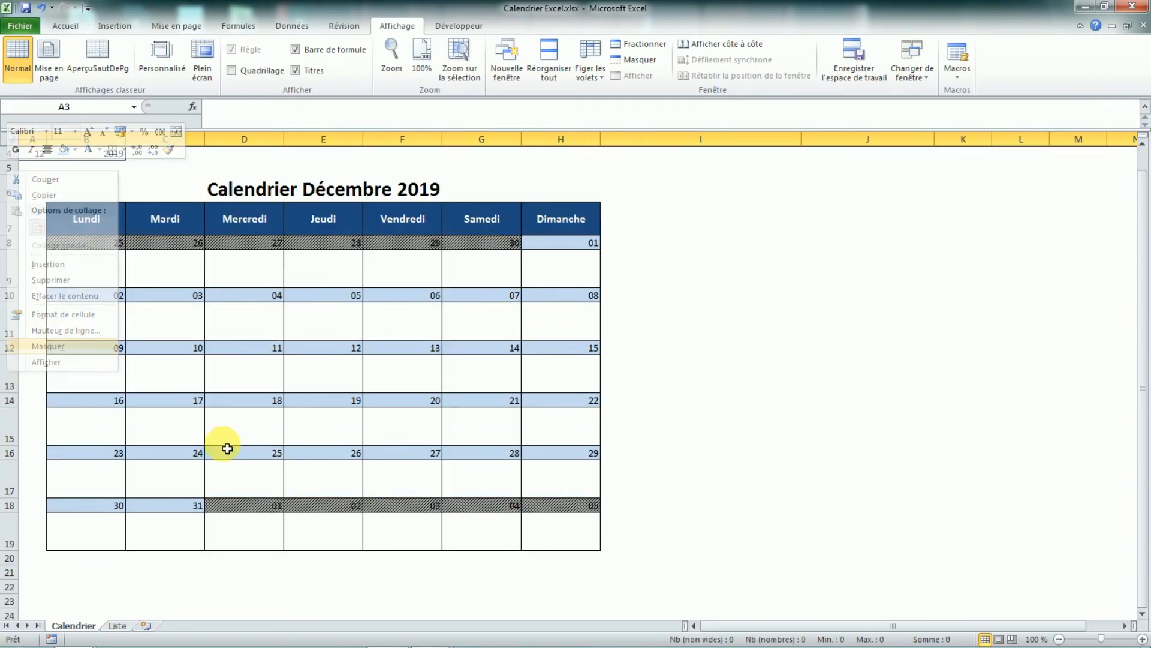
Step: Set the font colour of the month and year cells A4:B4 to white
mouse_move(30, 154)
mouse_down()
mouse_move(156, 165)
mouse_move(47, 160)
mouse_up()
click(63, 25)
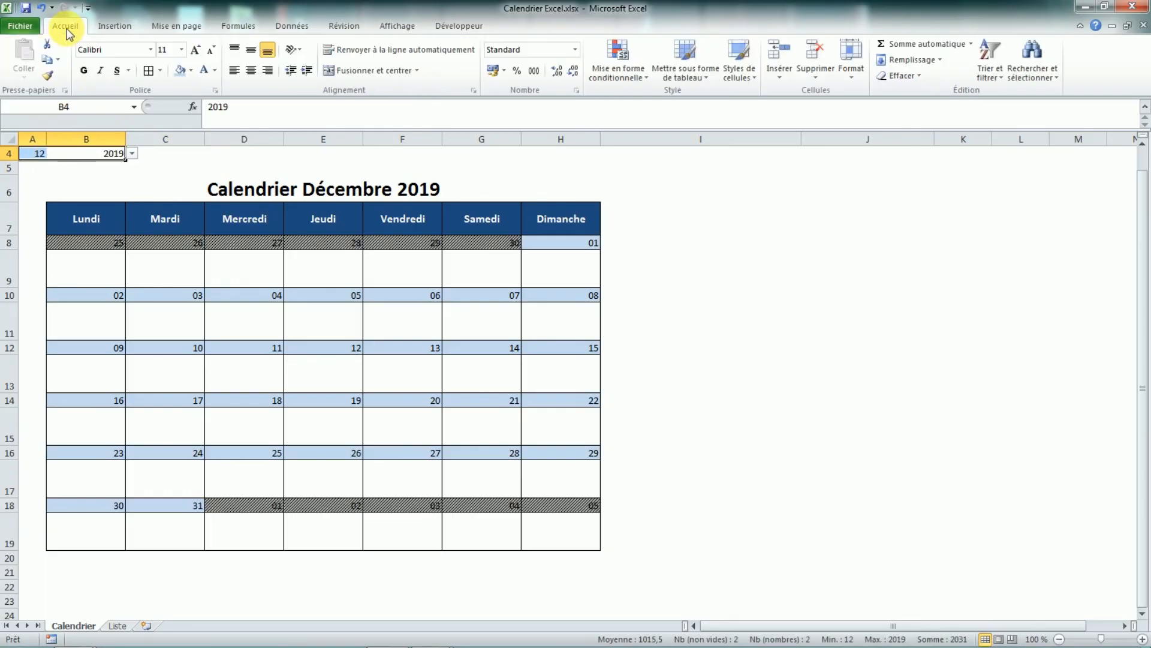
click(215, 71)
click(204, 116)
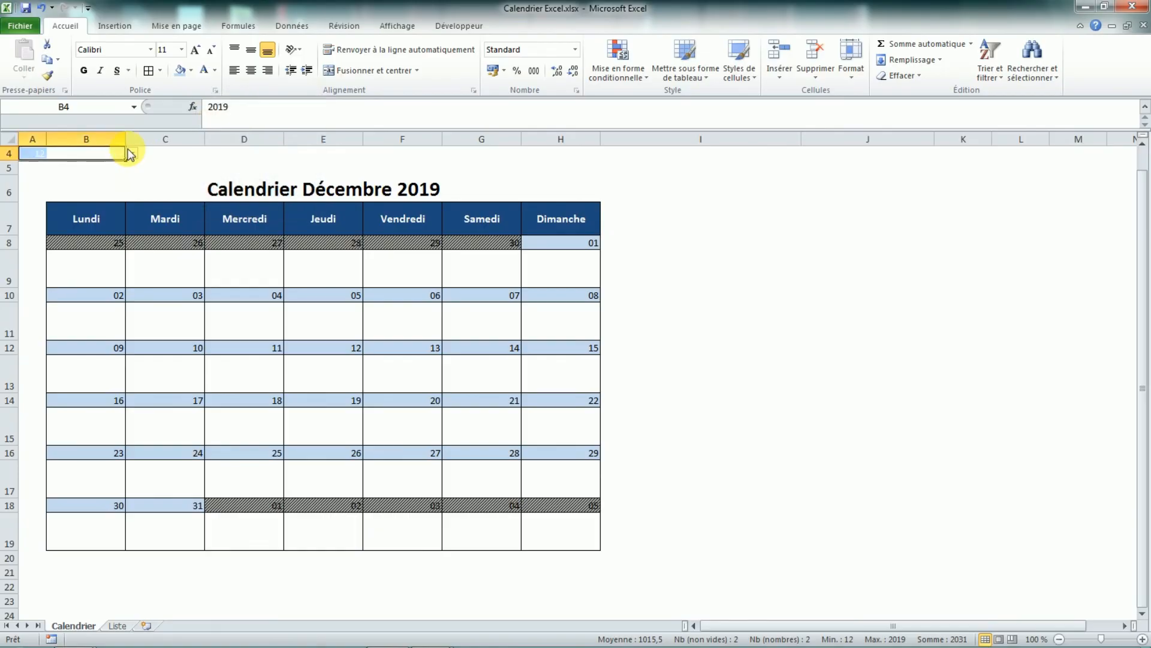
Step: Set the month in cell A4 to 8 to test the calendar
click(208, 168)
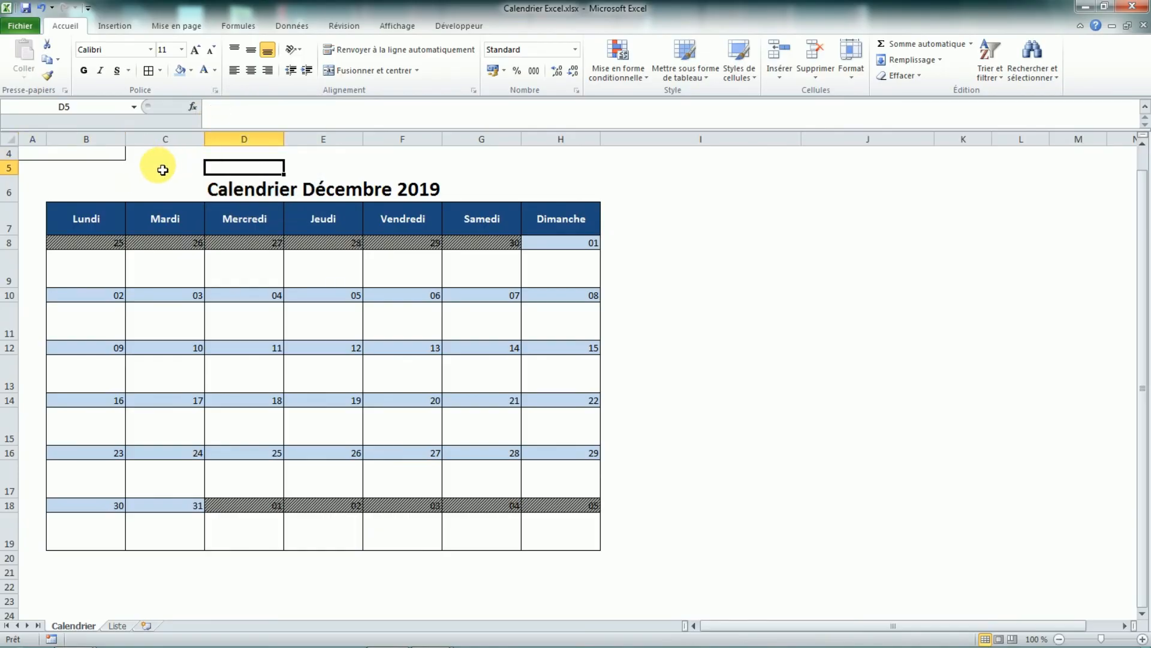
click(151, 174)
click(57, 153)
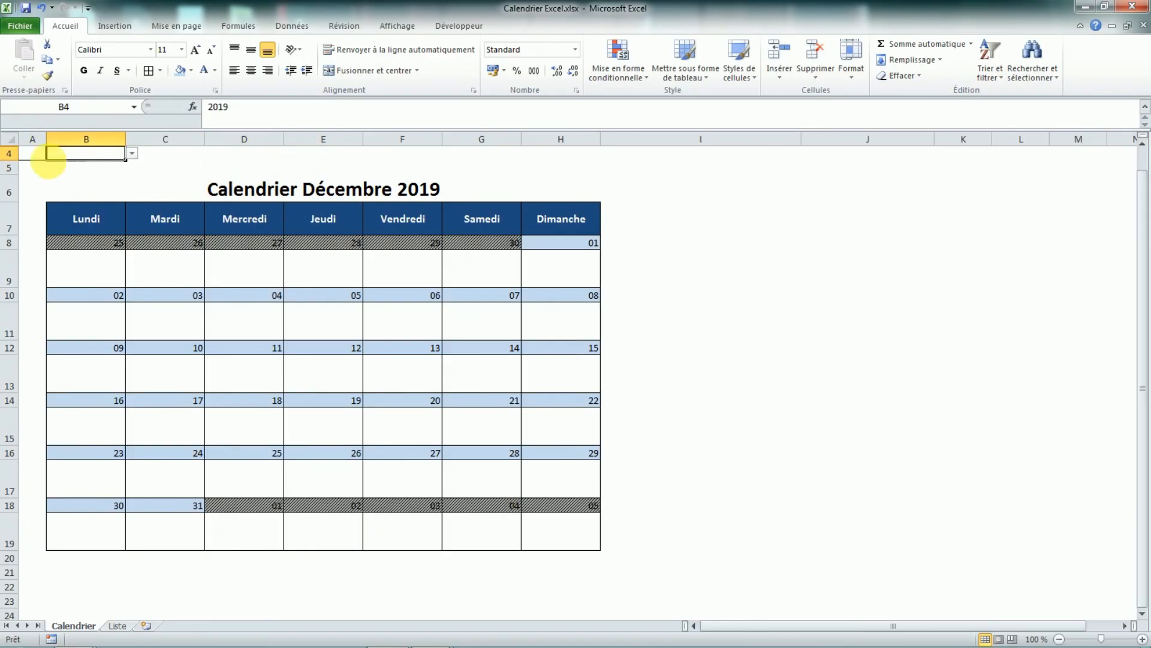
click(33, 154)
click(53, 153)
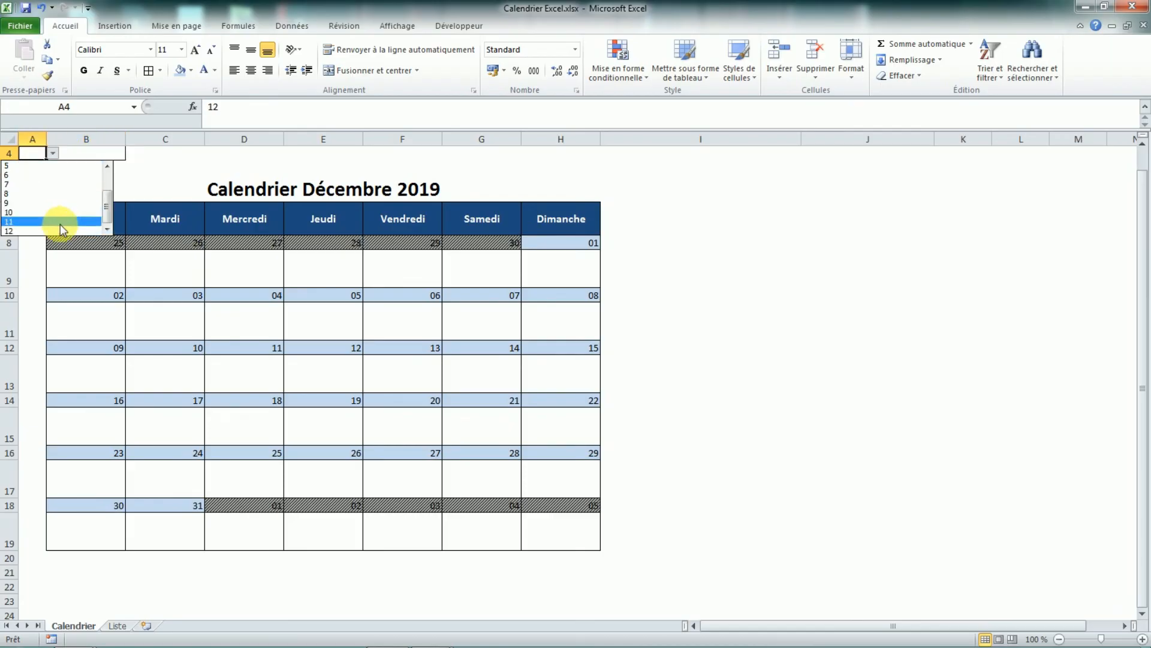
click(64, 193)
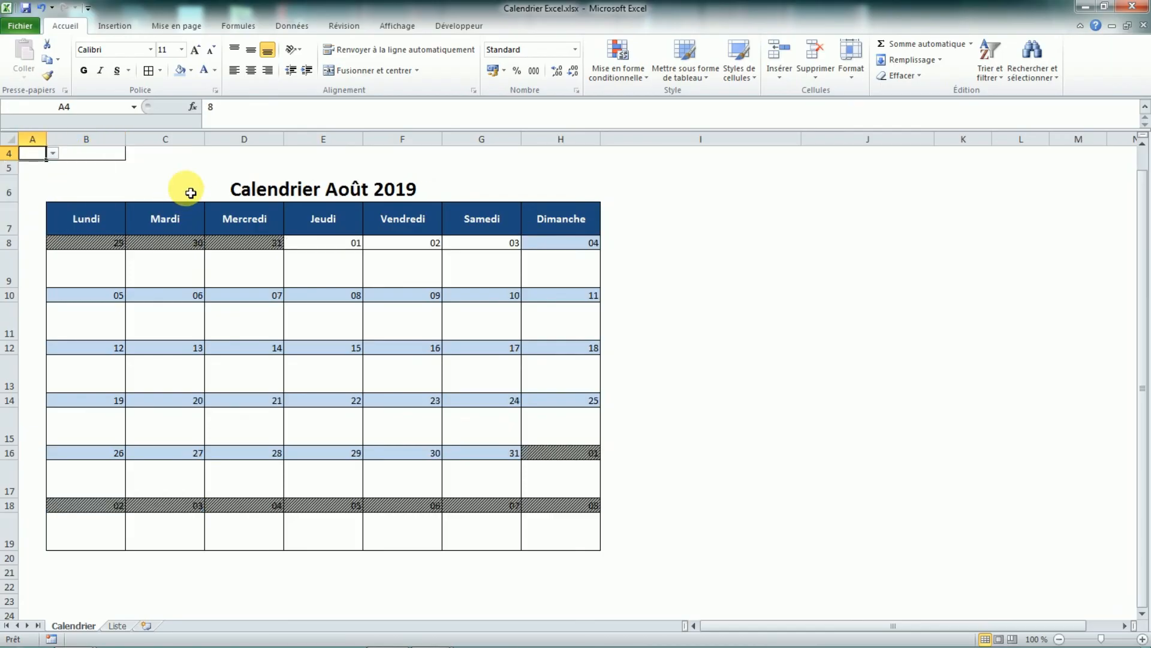
click(120, 155)
click(132, 154)
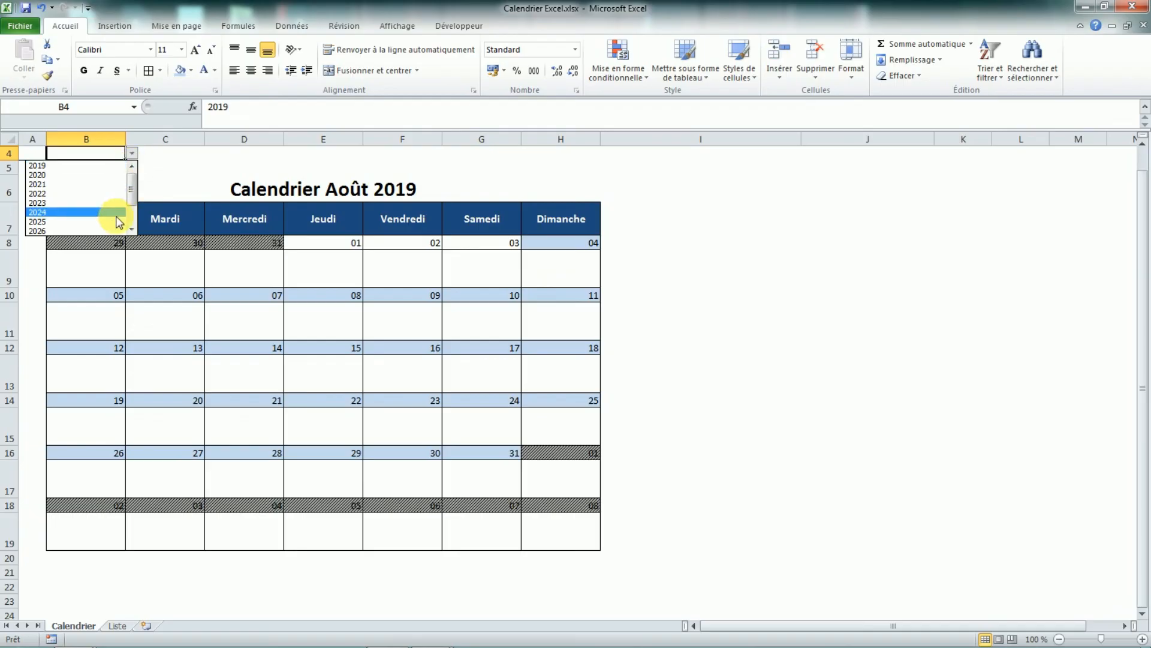
key(Escape)
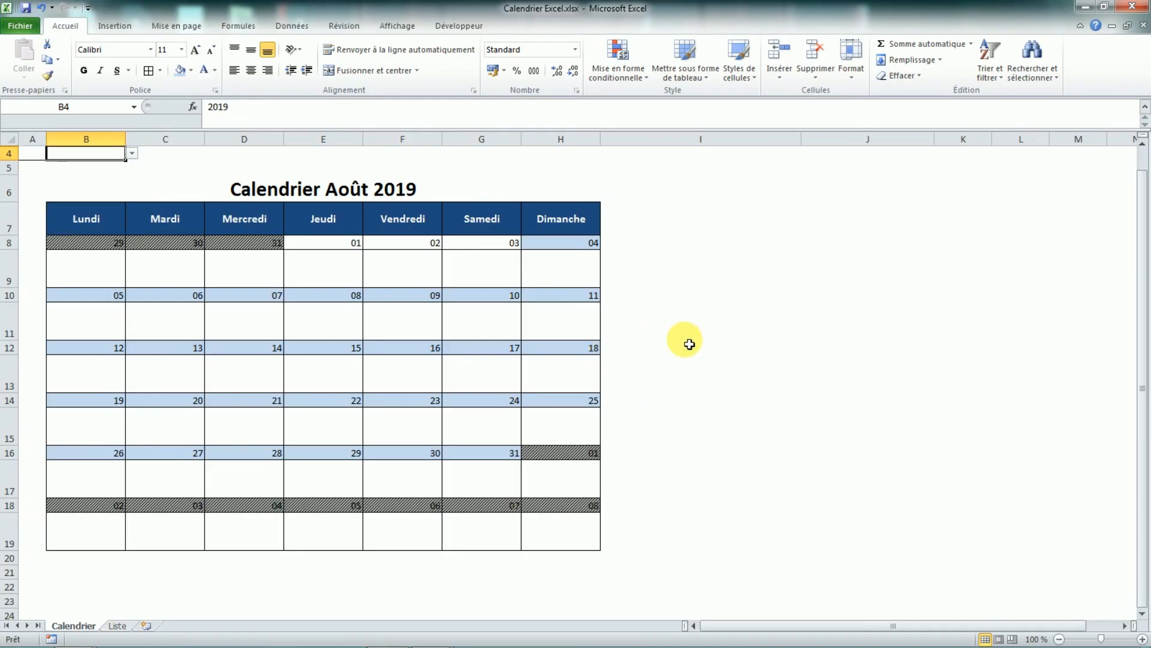
Step: Fill the date cells in columns B to H of rows 8, 14, 16 and 18 with the calendar's light blue
click(543, 244)
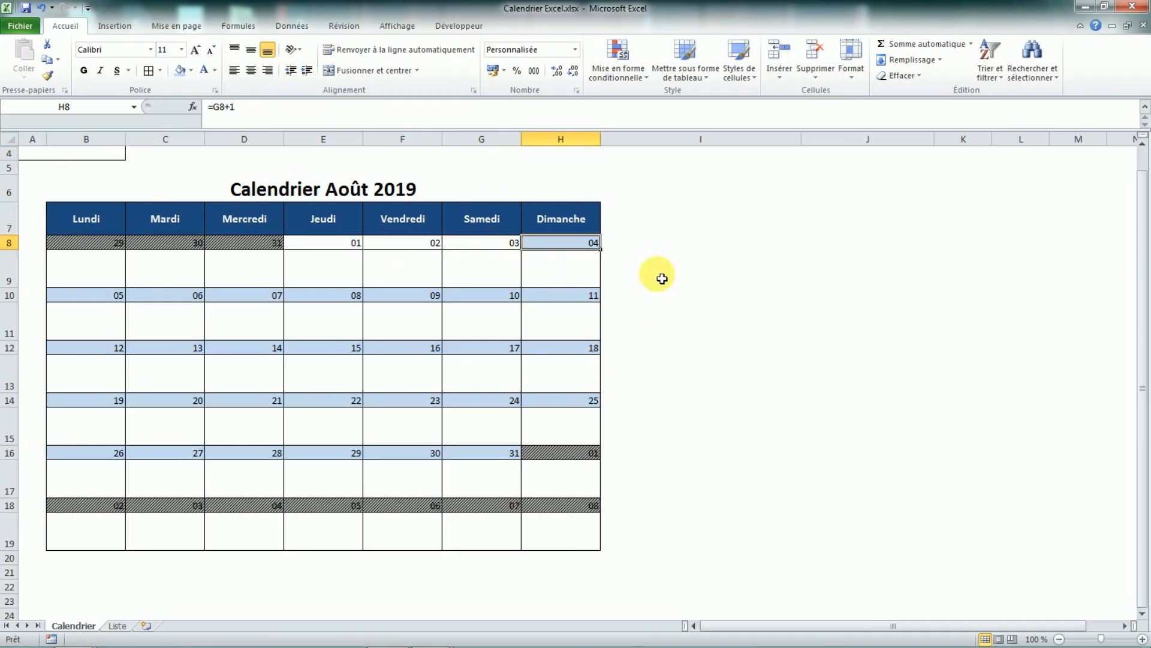
drag(337, 242, 465, 243)
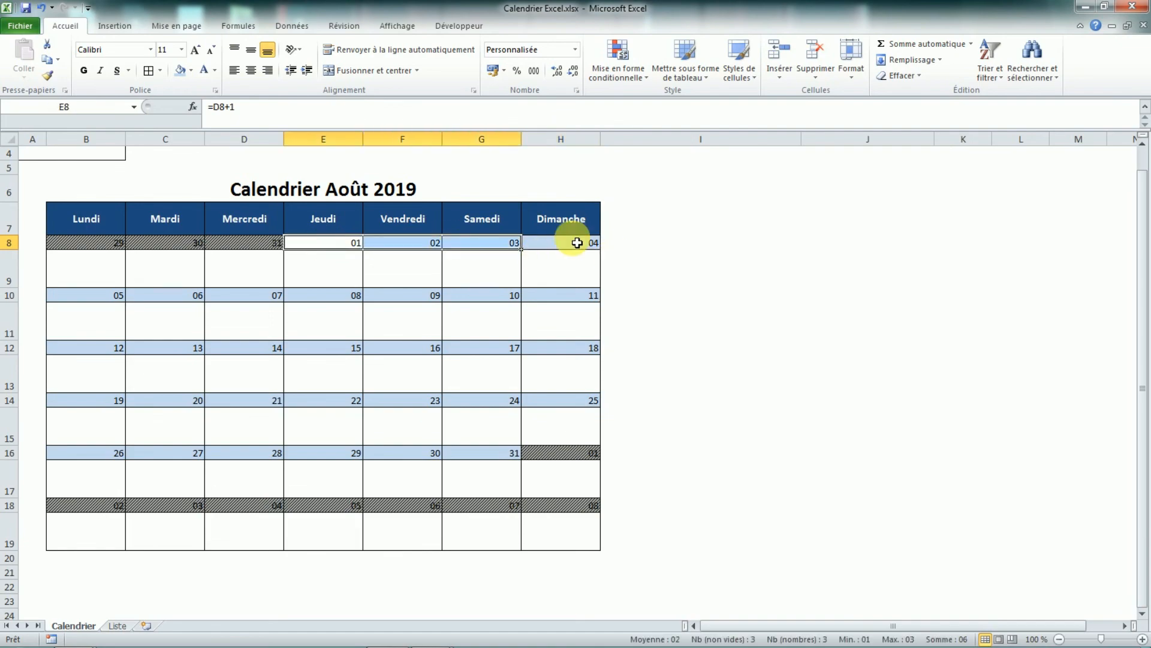
drag(581, 248, 114, 244)
drag(581, 506, 105, 505)
drag(89, 453, 582, 453)
drag(569, 403, 96, 401)
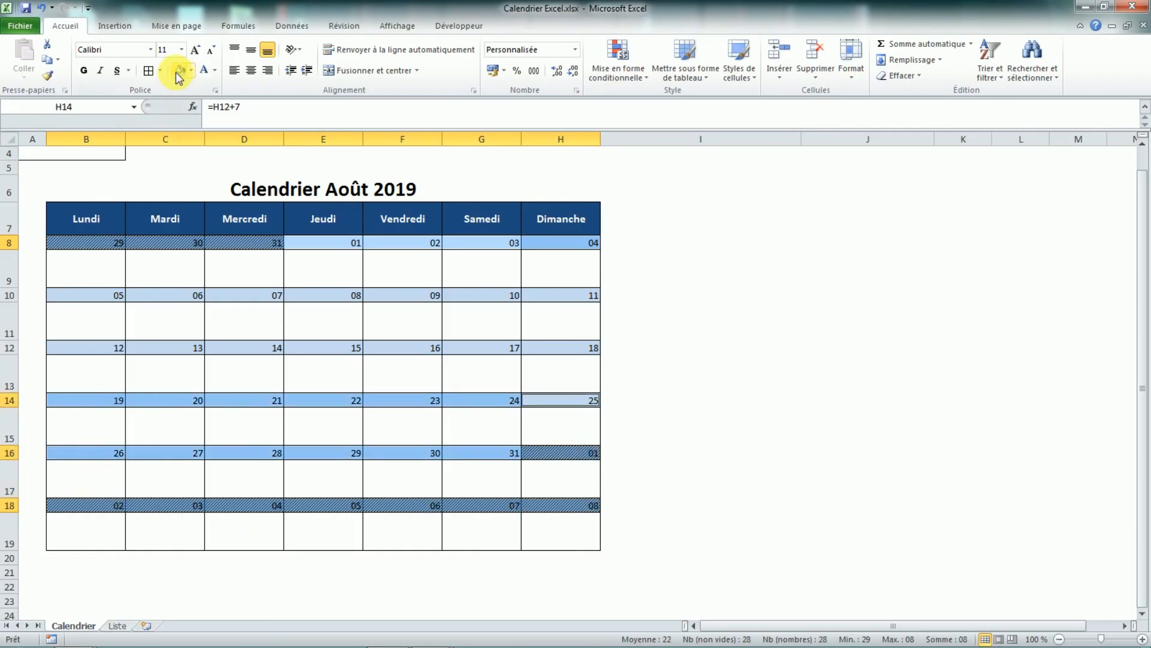
click(776, 482)
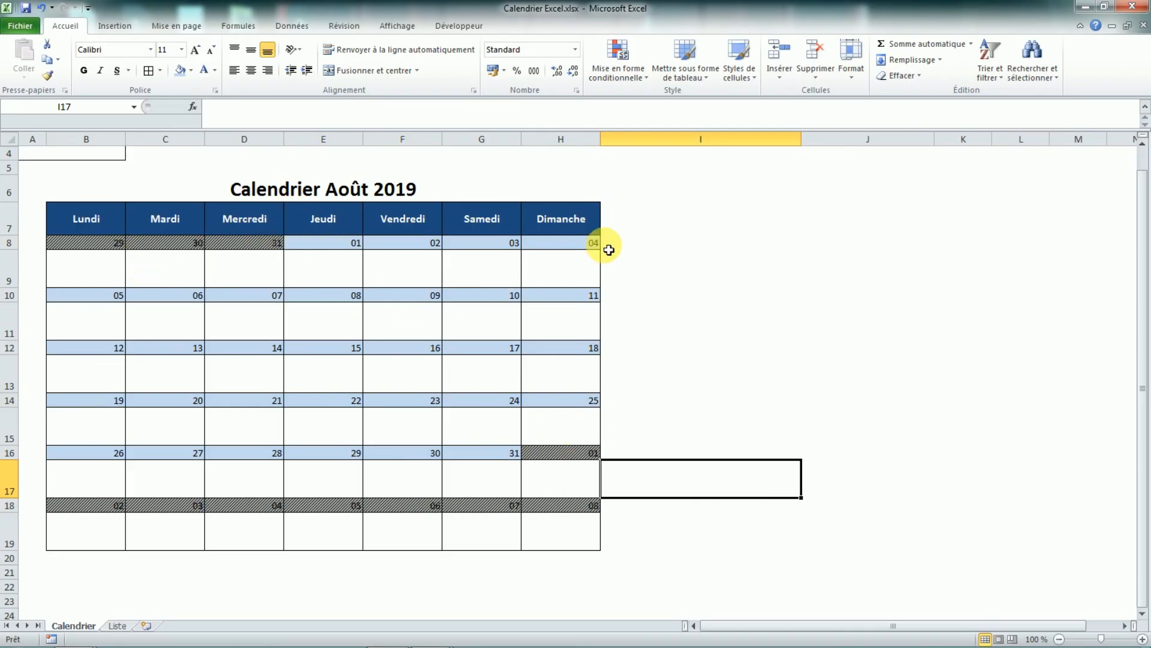
Step: Set the month in cell A4 to 4 to check the date row colours
drag(64, 239, 571, 244)
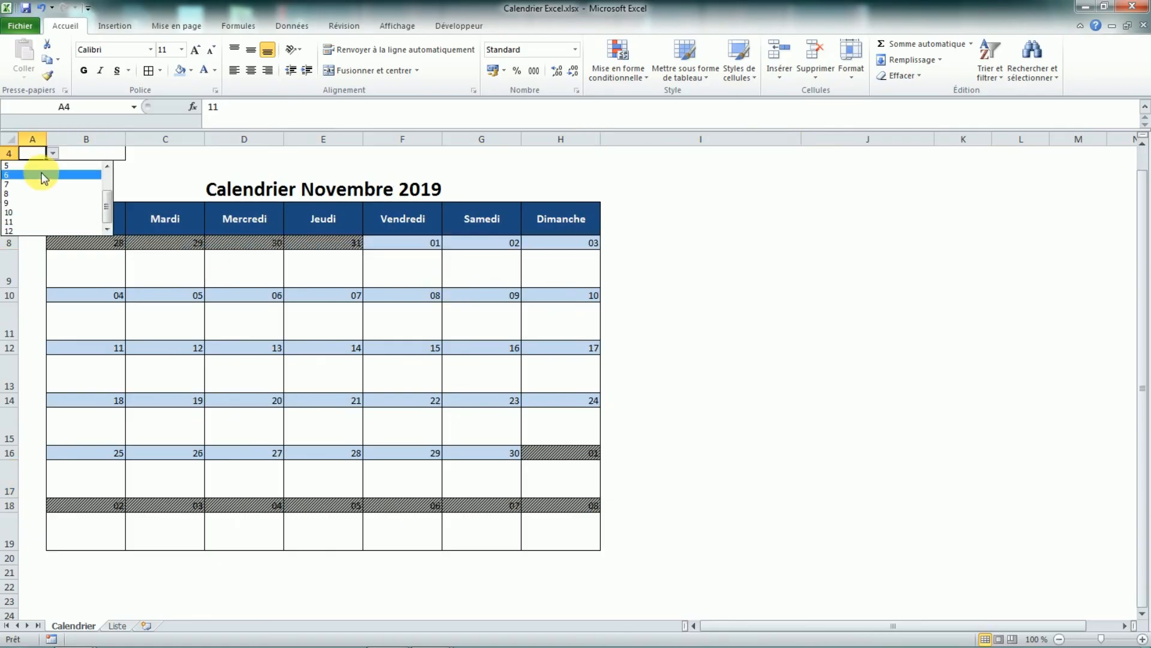
scroll(105, 212, down, 2)
scroll(101, 195, up, 1)
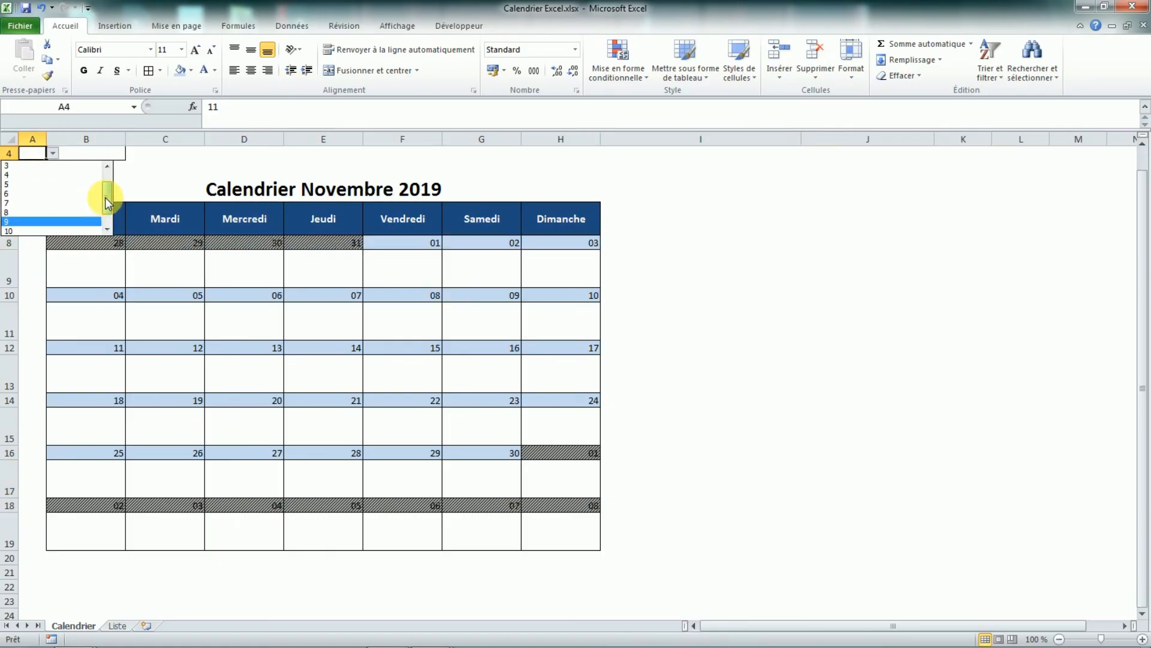
click(58, 179)
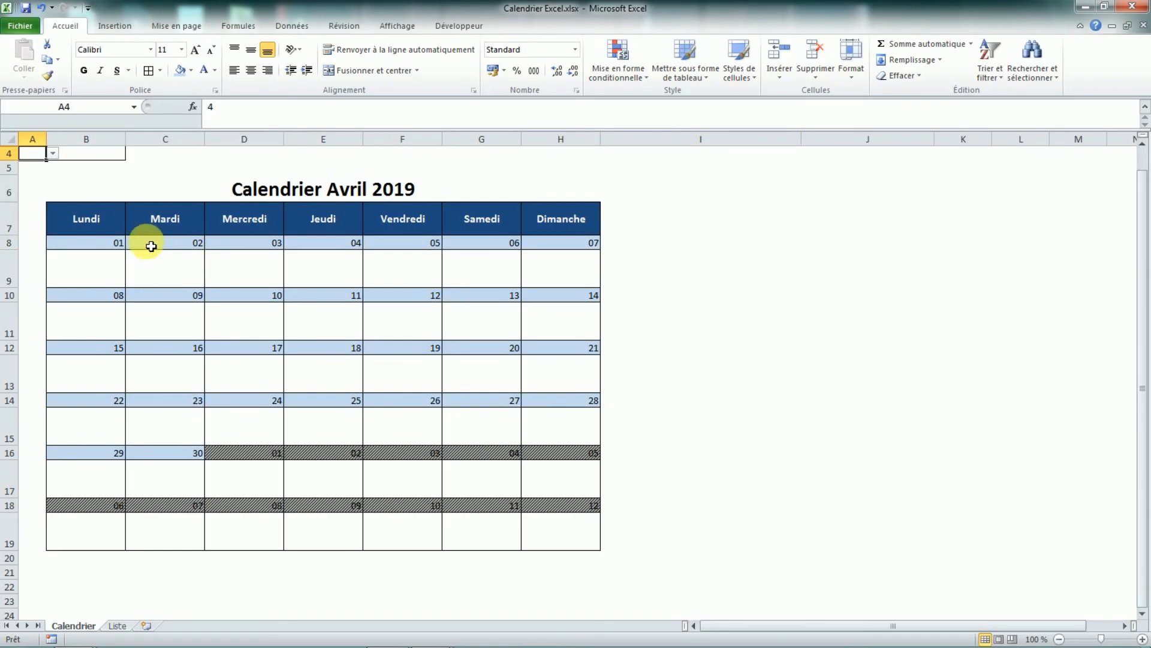
click(104, 239)
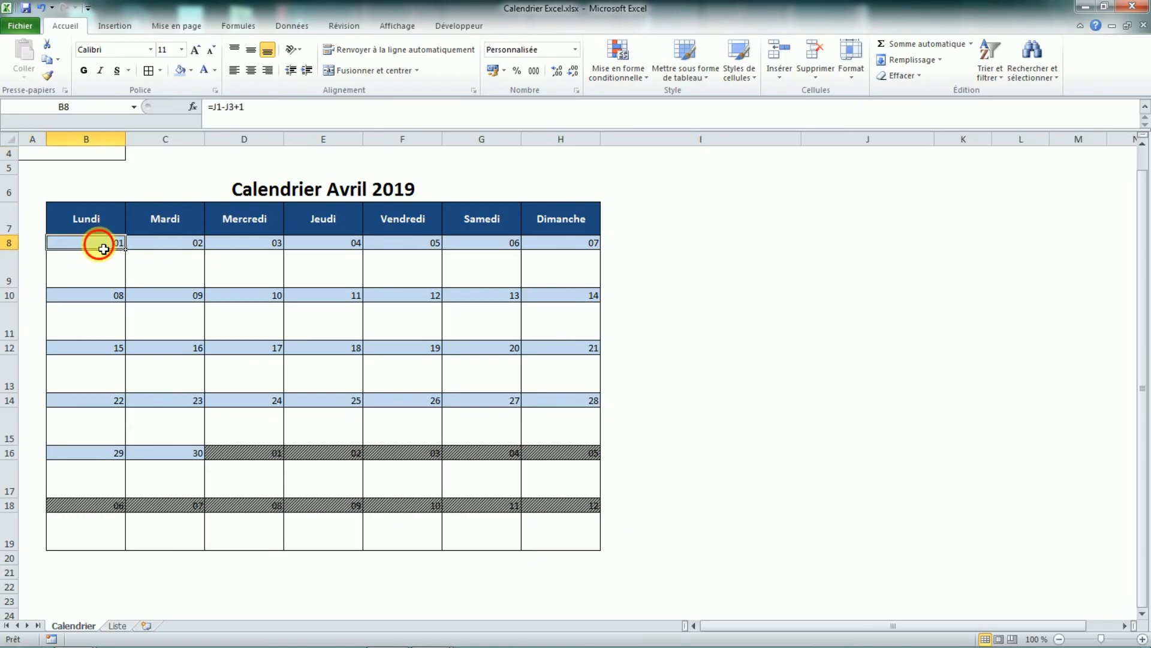
drag(103, 249, 527, 240)
drag(80, 244, 550, 508)
click(624, 427)
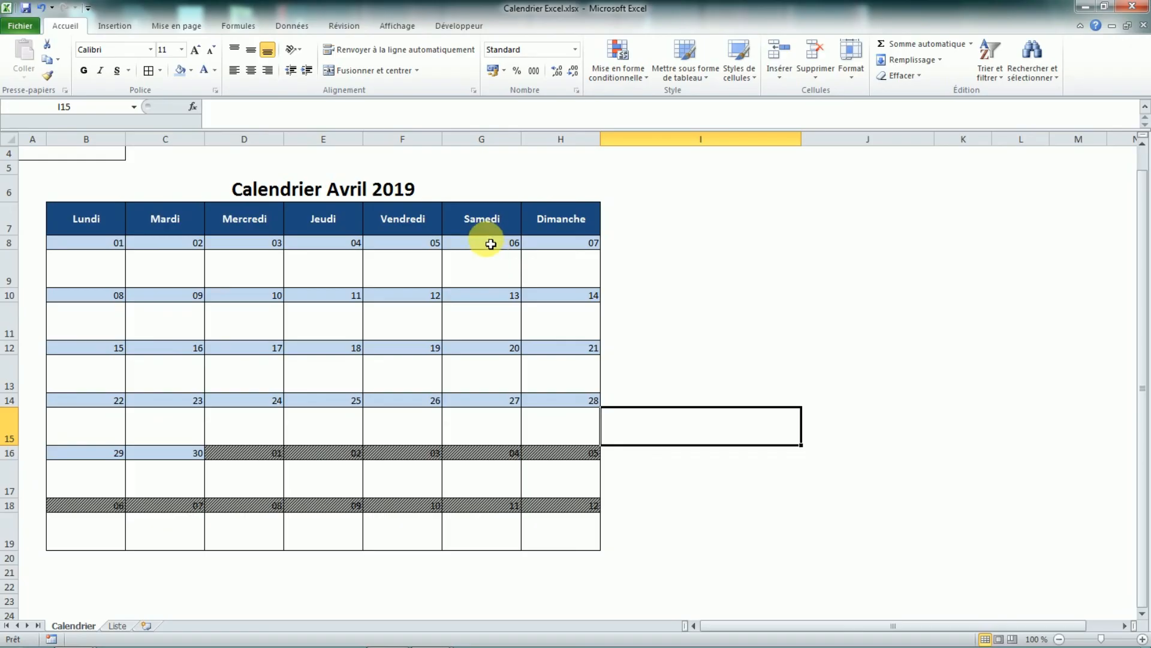
click(491, 244)
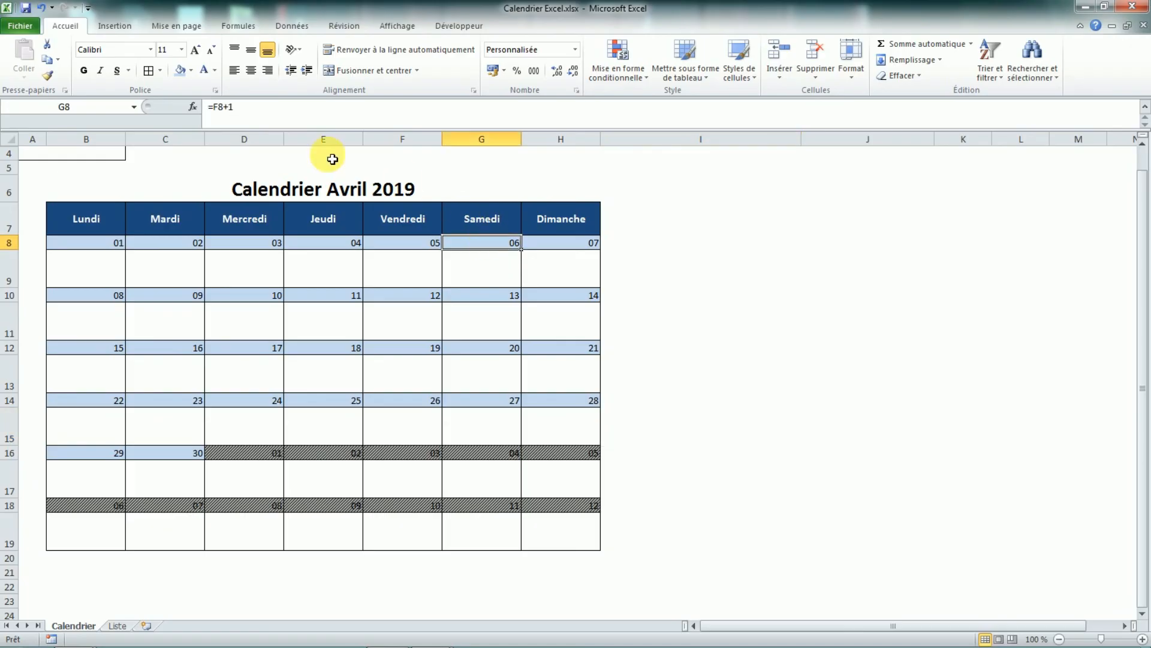
click(189, 72)
click(658, 288)
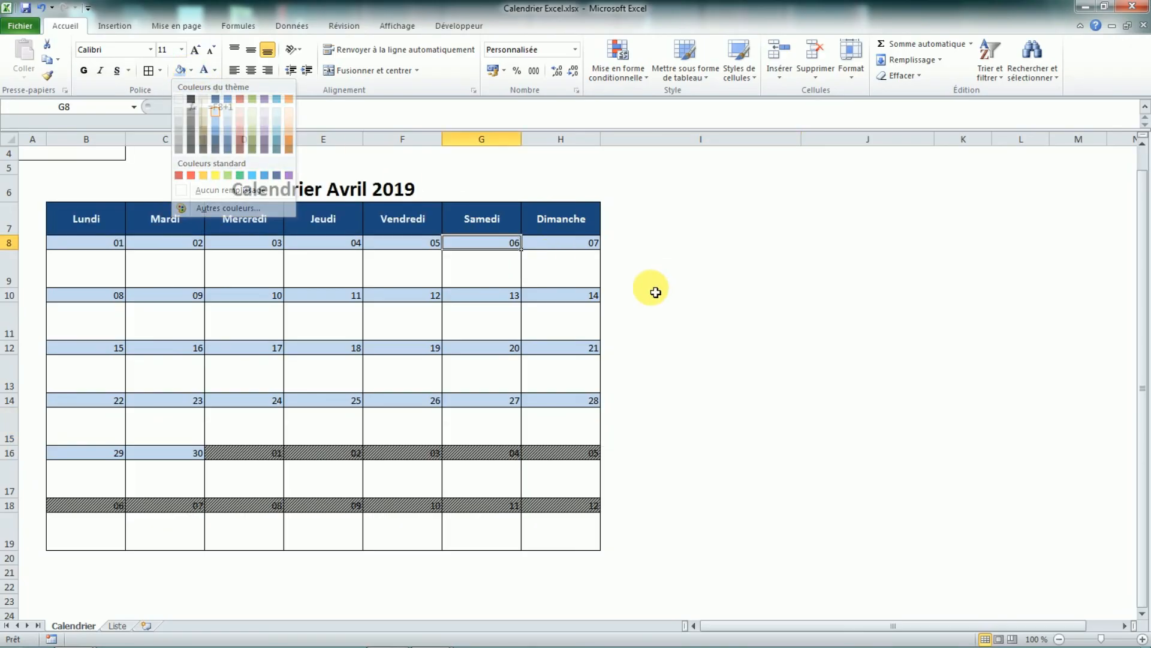
click(542, 298)
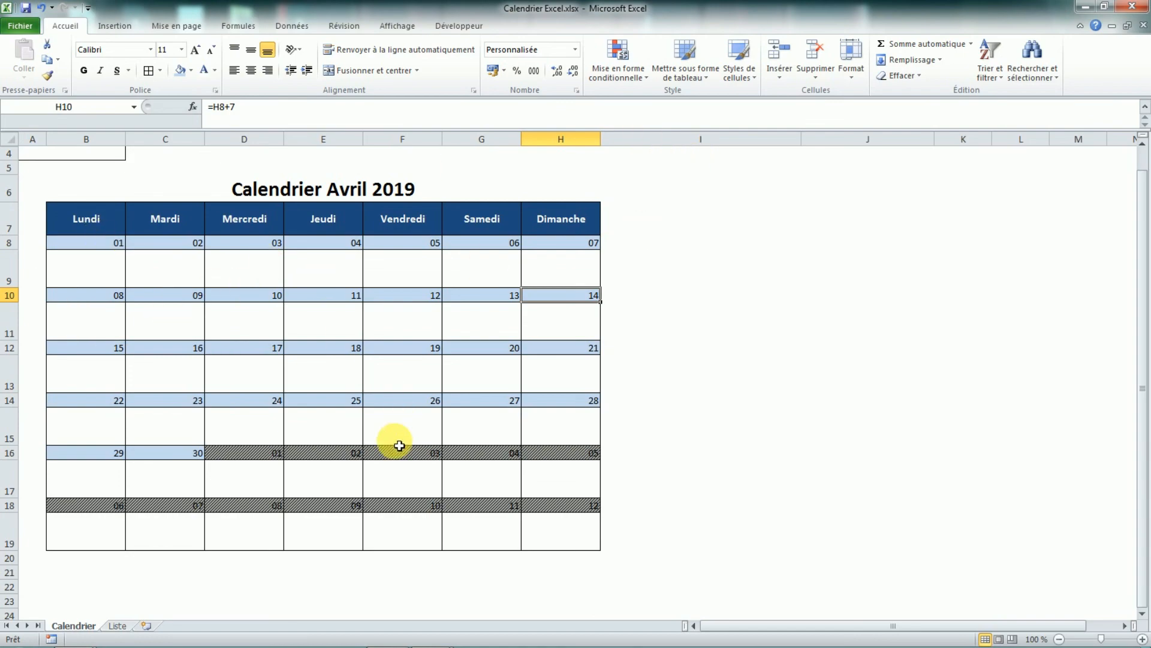
drag(84, 429, 547, 249)
click(722, 370)
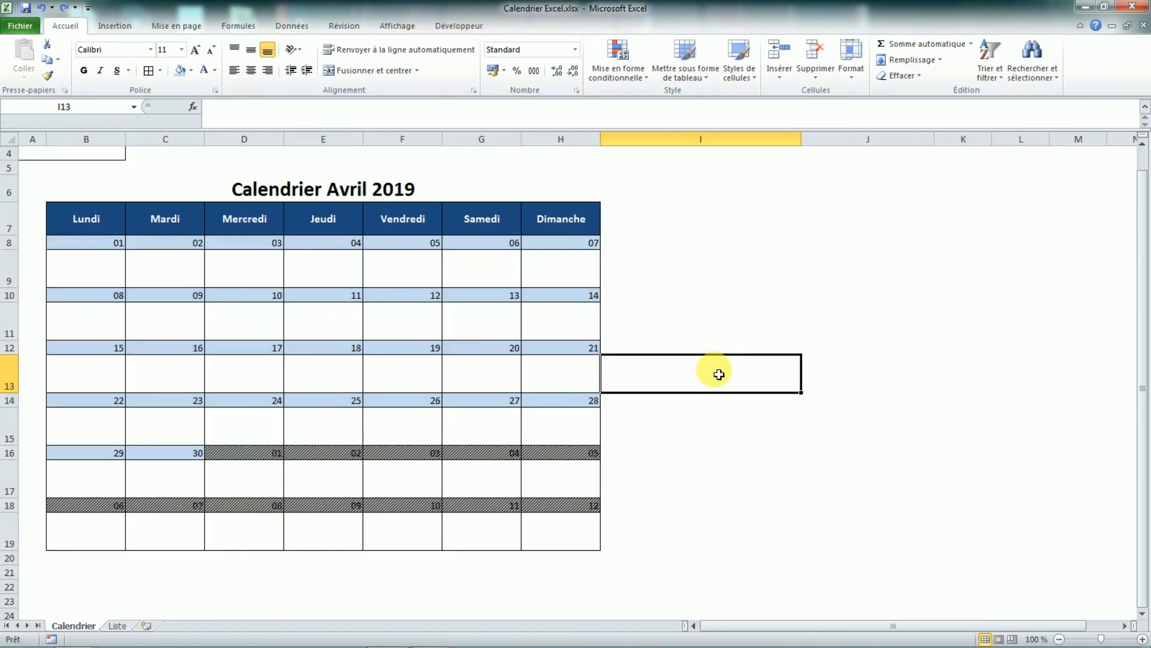
Step: Set the month in cell A4 to 1
click(31, 154)
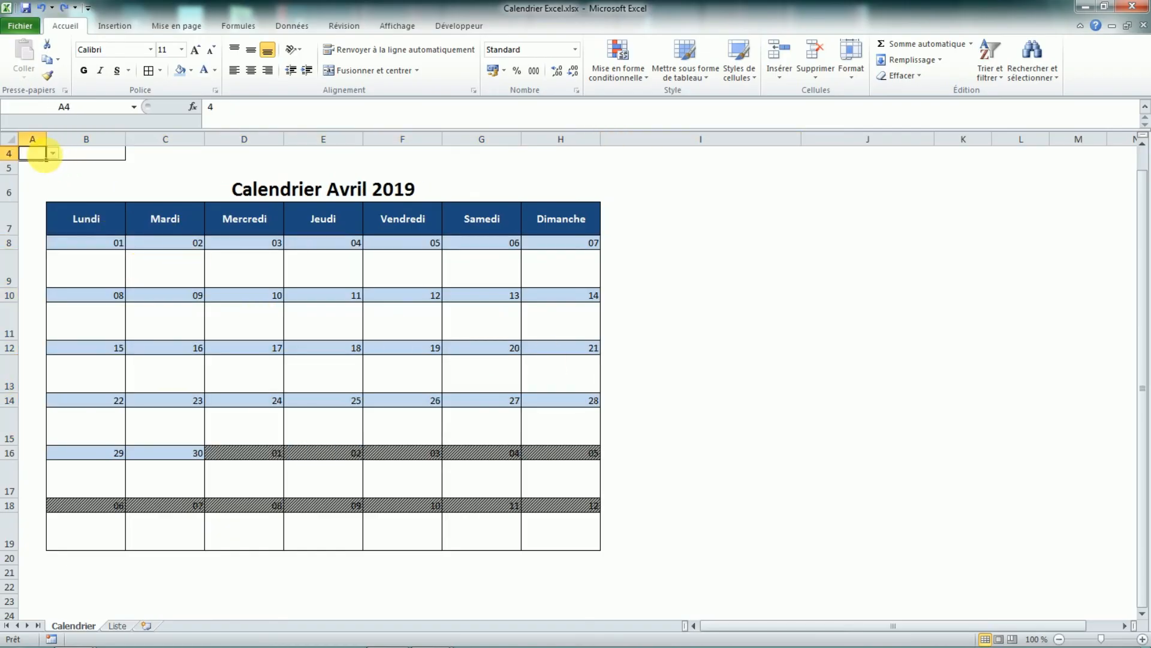
click(53, 154)
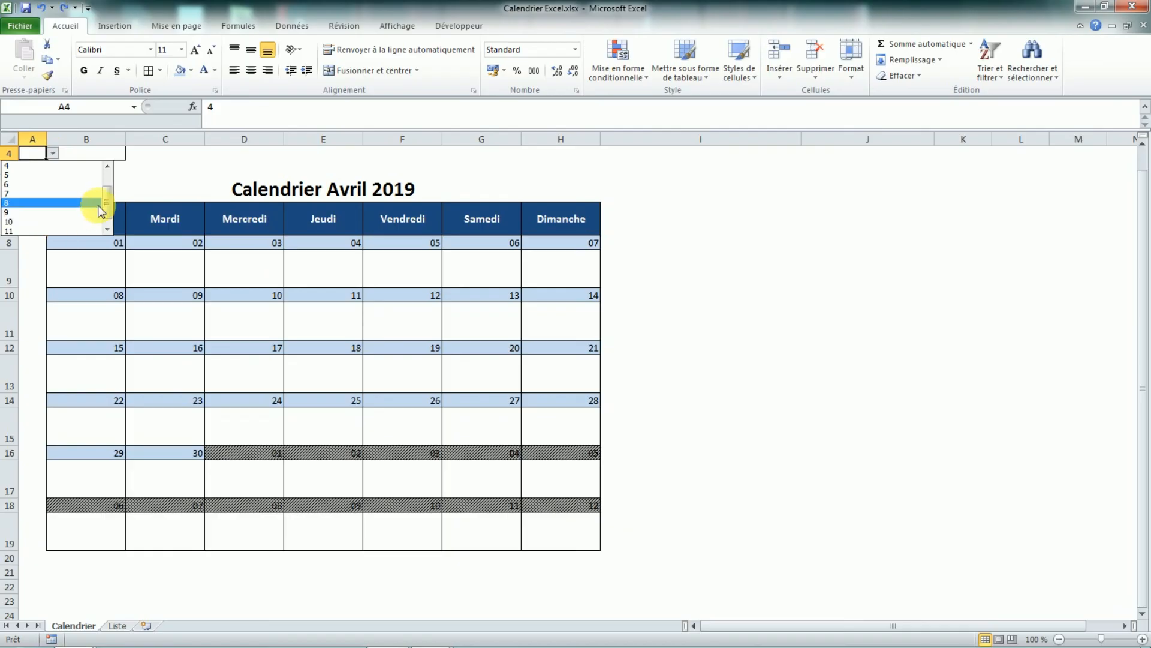
drag(108, 208, 110, 186)
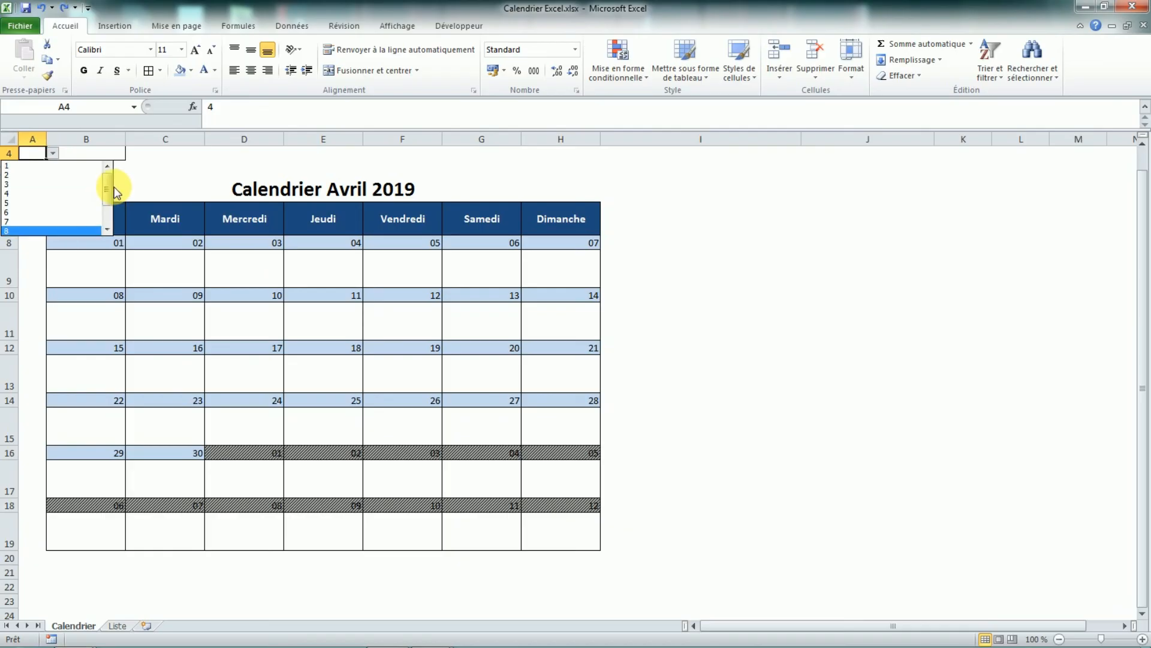
click(77, 166)
click(88, 158)
drag(694, 430, 695, 401)
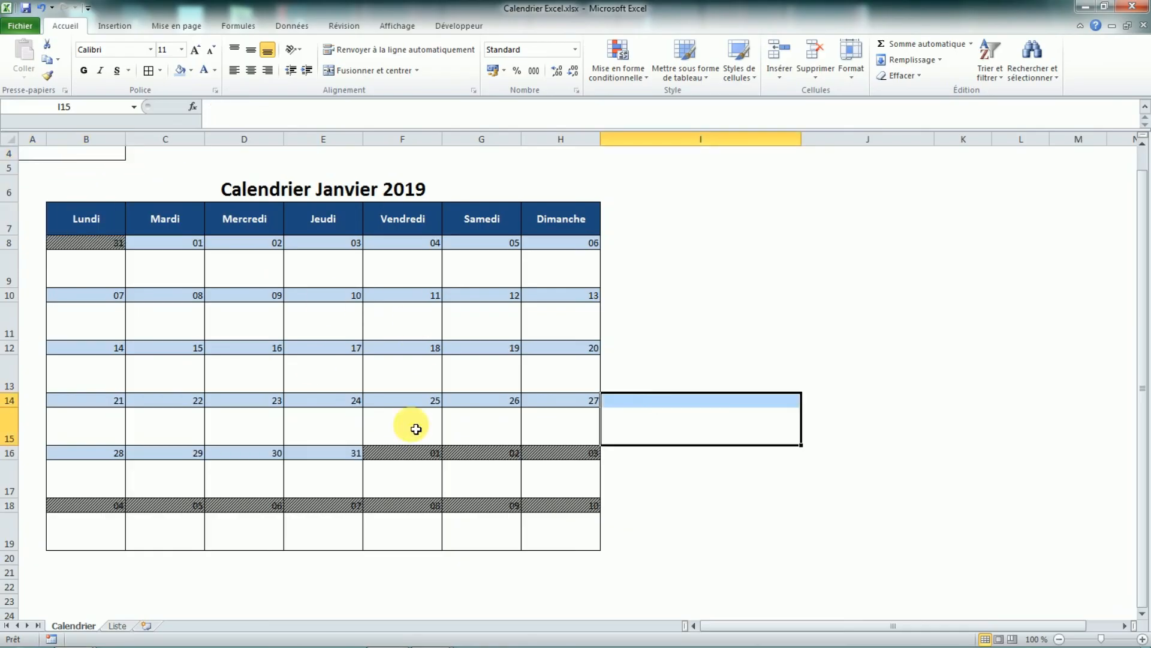
Step: Set the year in cell B4 to 2020
click(122, 159)
click(132, 154)
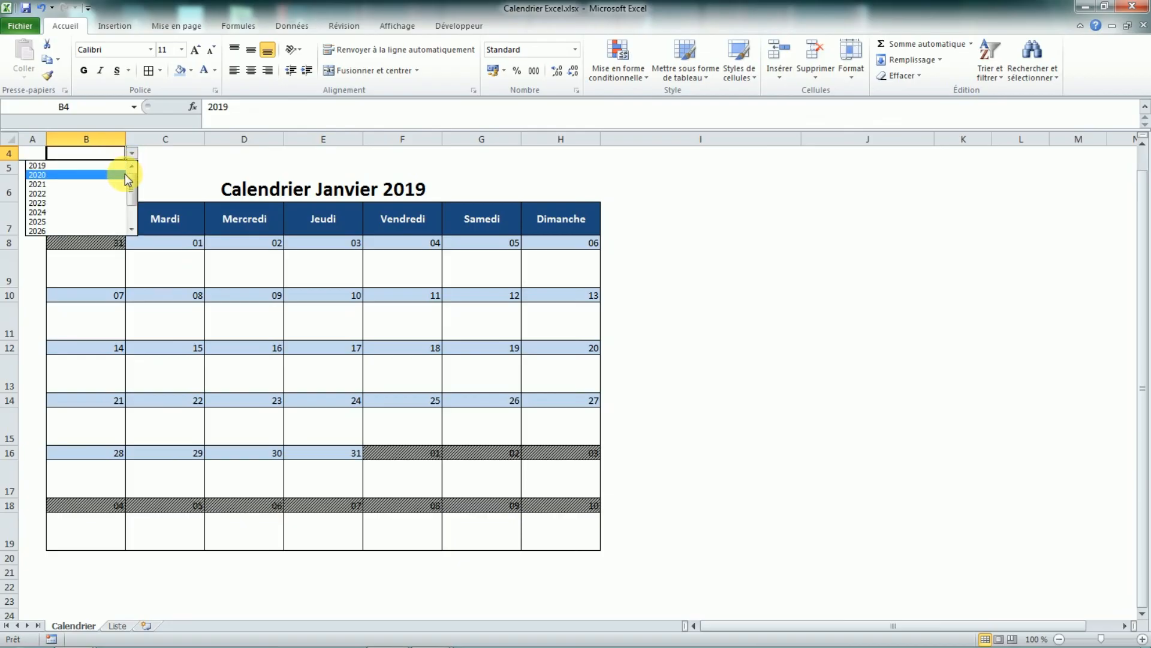
click(124, 176)
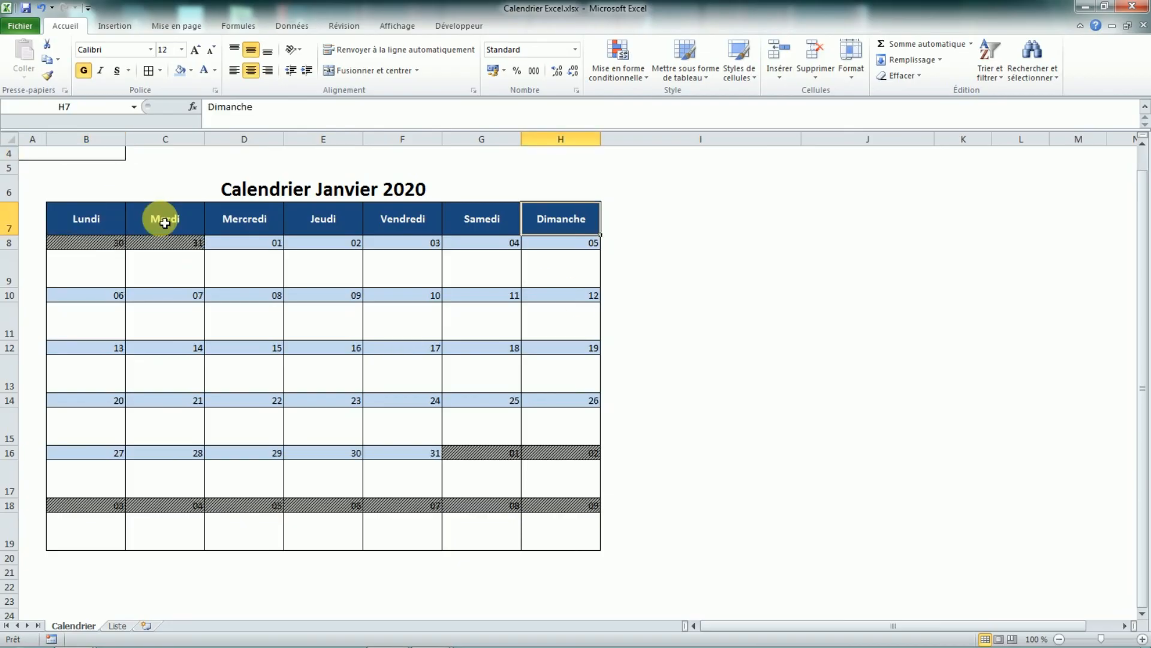